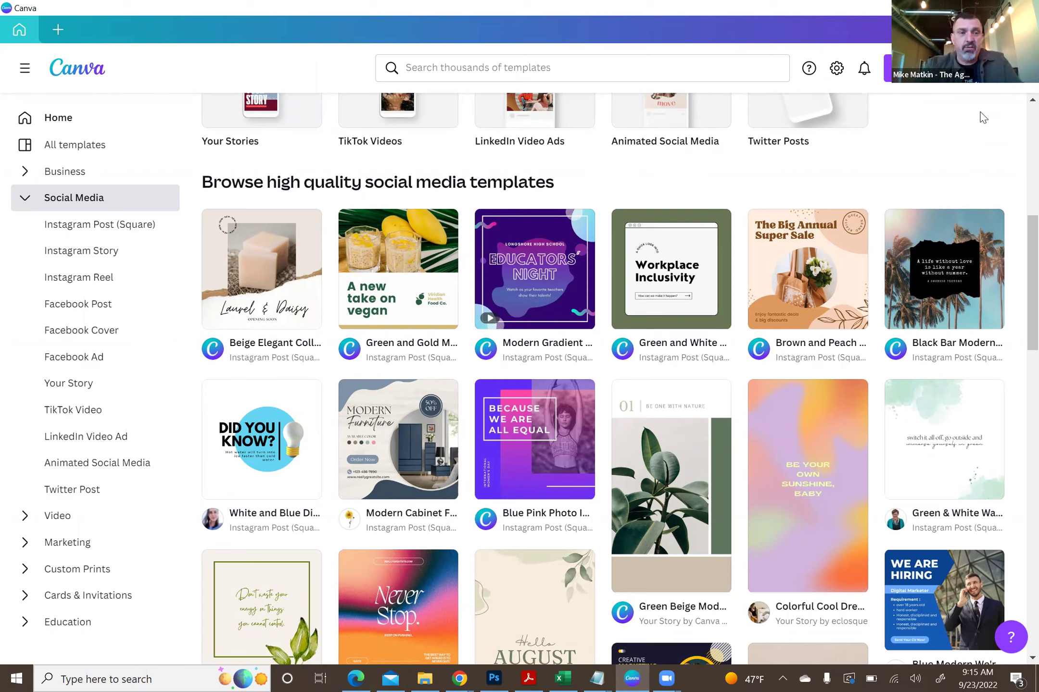
- Return to the Canva Home page and scroll down through the recent designs
left_click(63, 125)
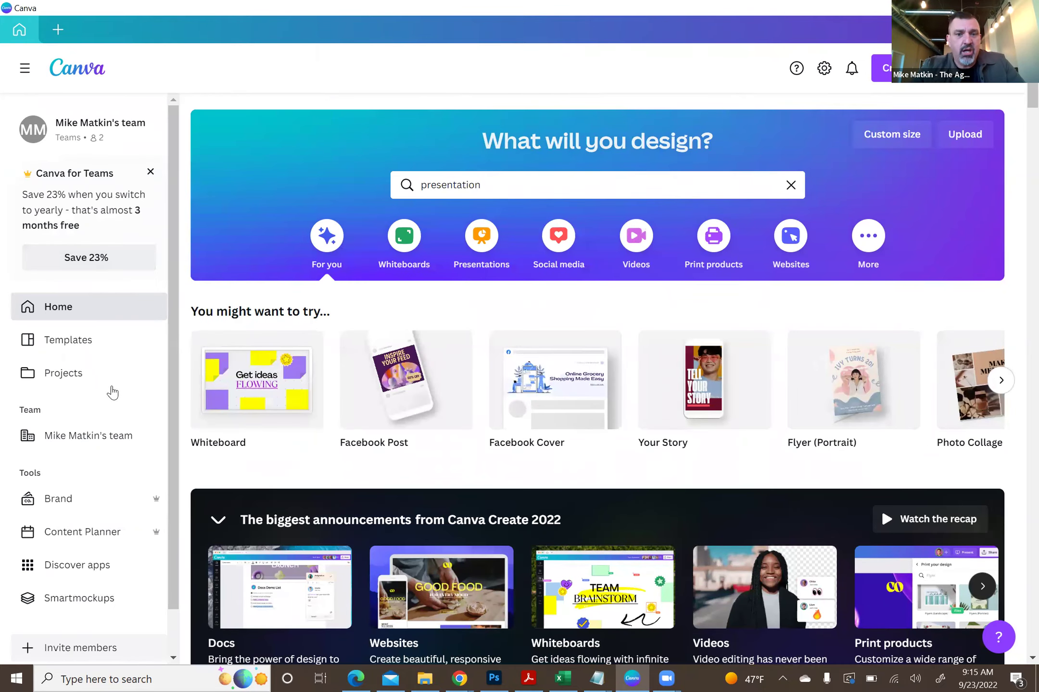
scroll(1019, 124, "down", 2)
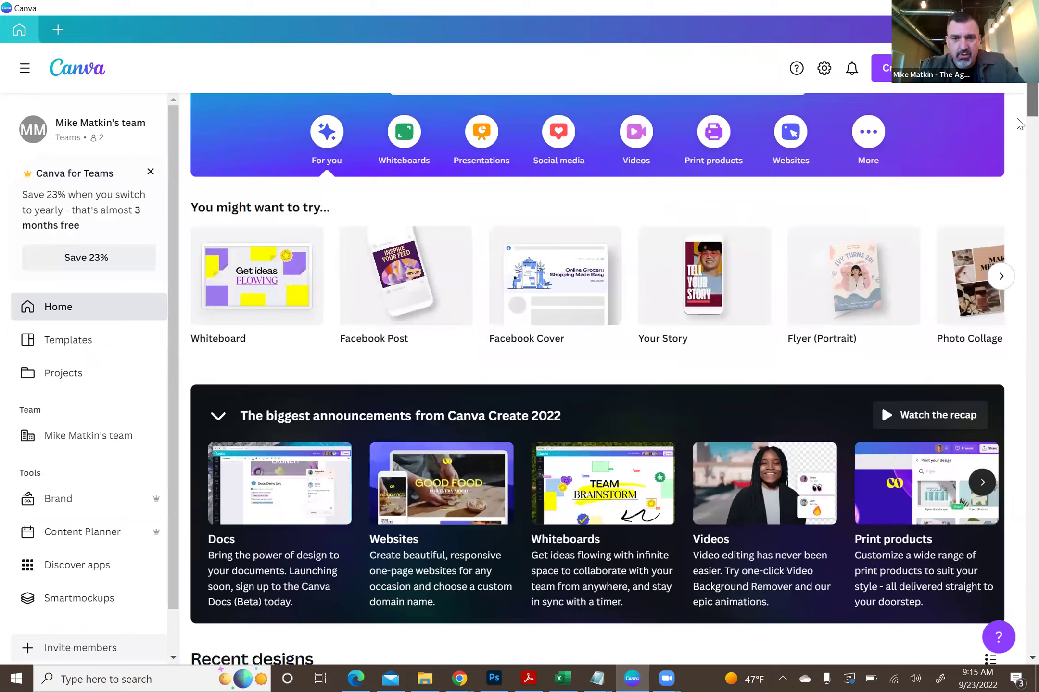
scroll(1020, 124, "down", 10)
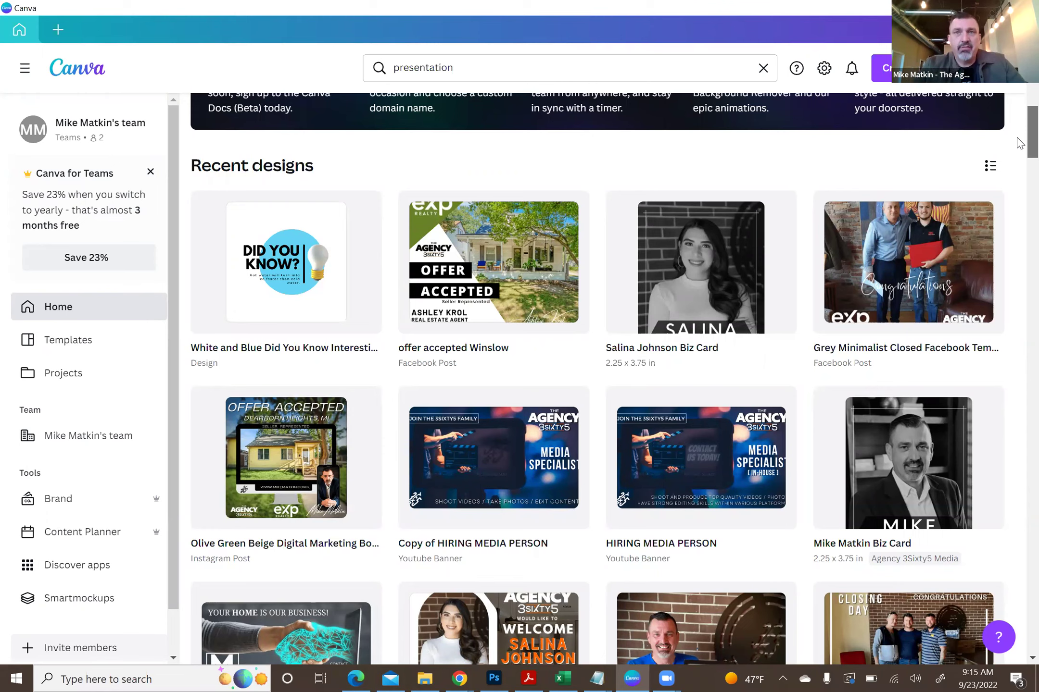
scroll(1019, 145, "down", 1)
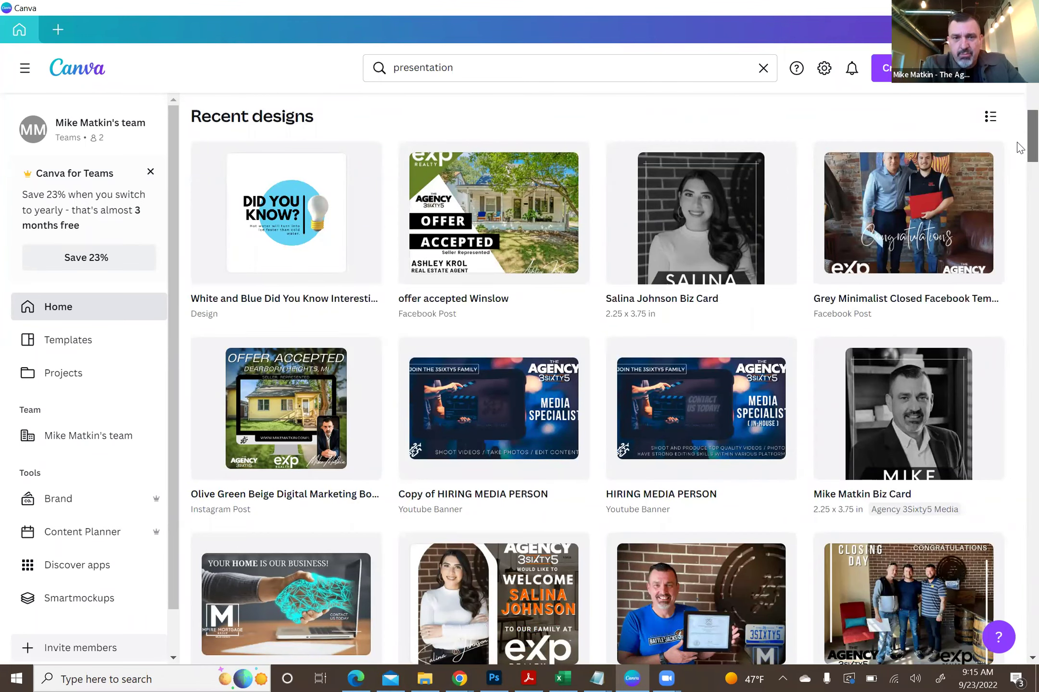
scroll(1017, 142, "down", 1)
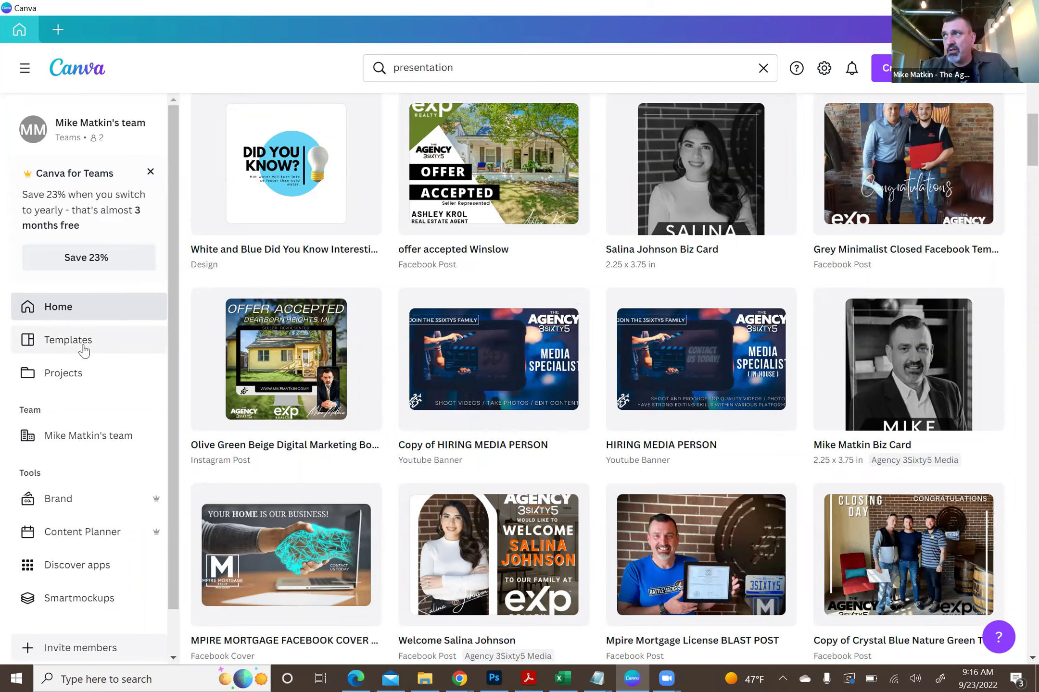
- Look through Projects and the team's shared designs, then open the Templates gallery
left_click(83, 379)
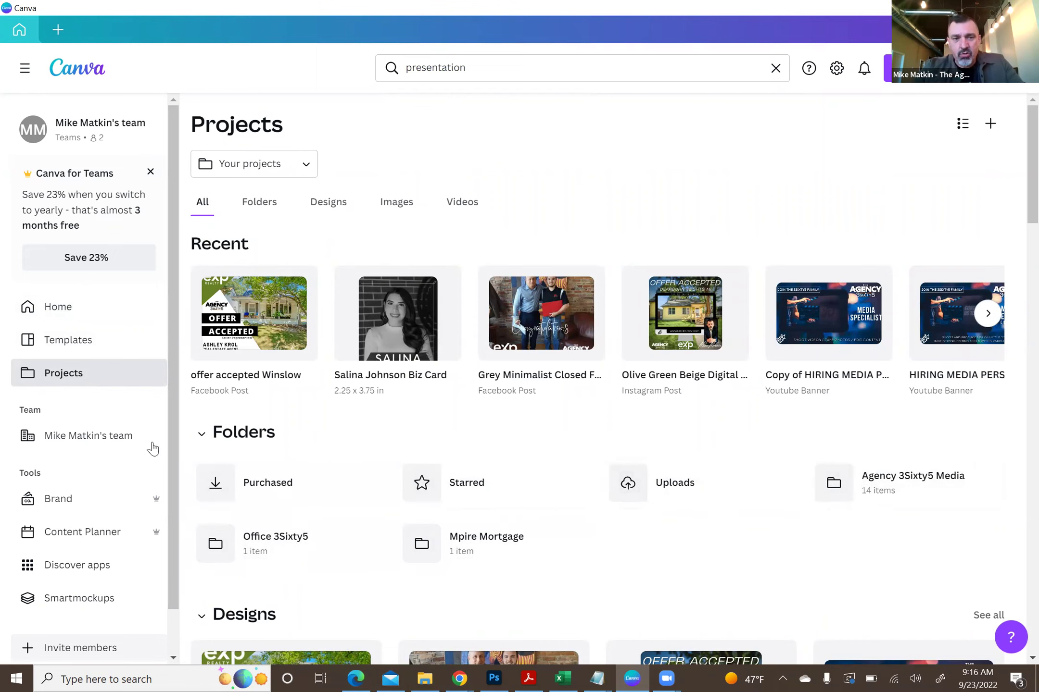
left_click(89, 439)
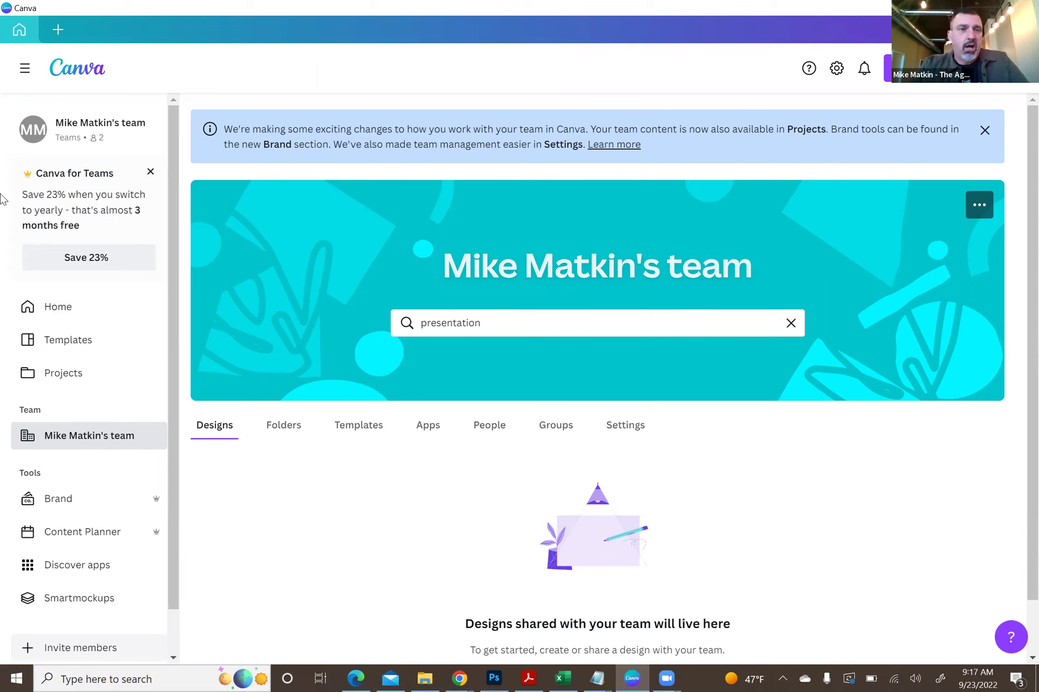
left_click(69, 343)
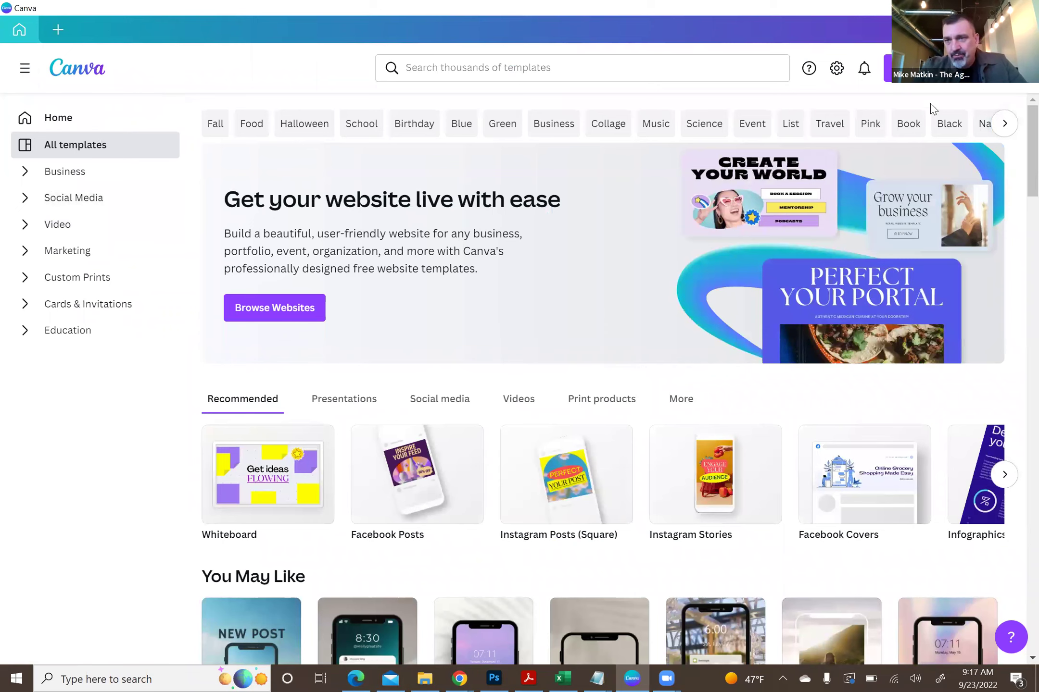
- Scroll through all recent designs on the Home page, then switch to Photoshop
scroll(1019, 117, "down", 7)
scroll(1019, 120, "down", 7)
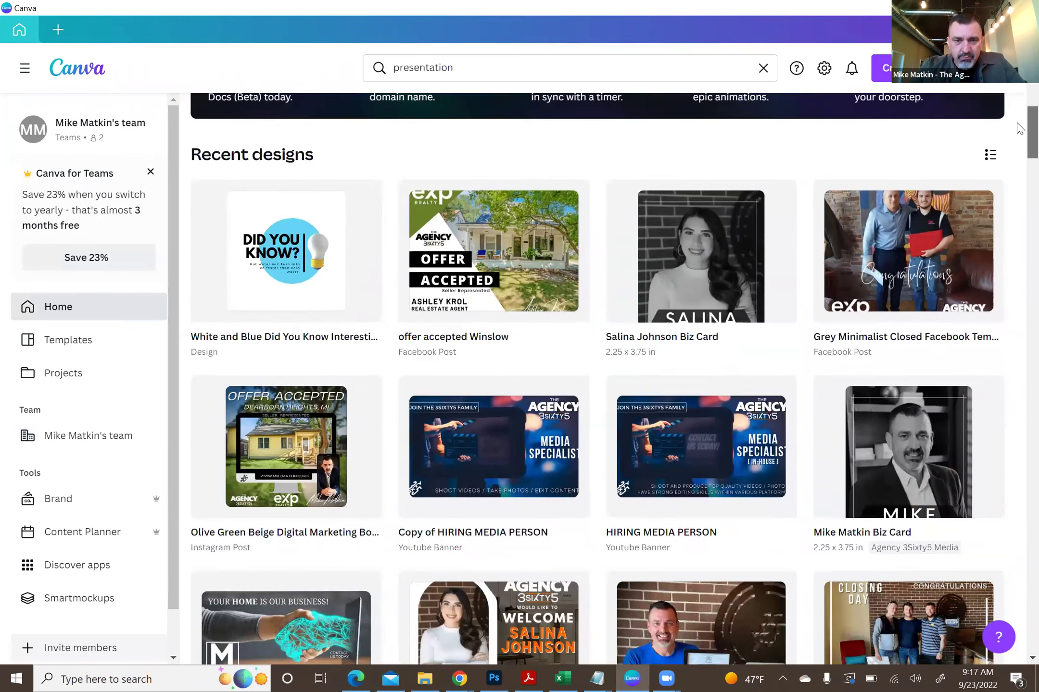
scroll(1020, 134, "down", 2)
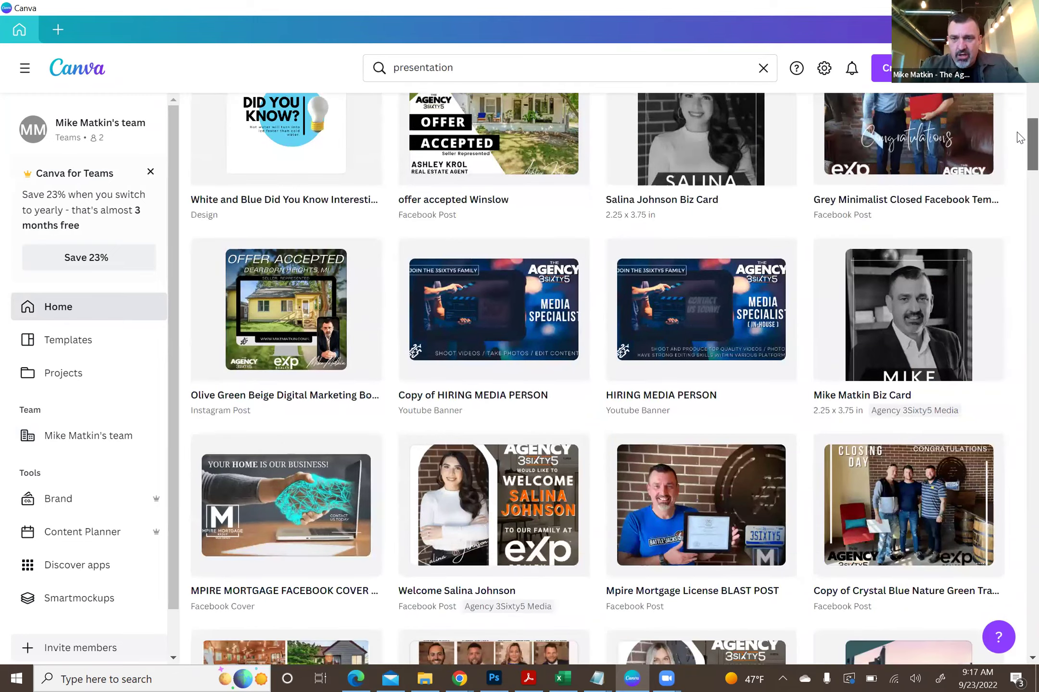
scroll(1019, 144, "down", 6)
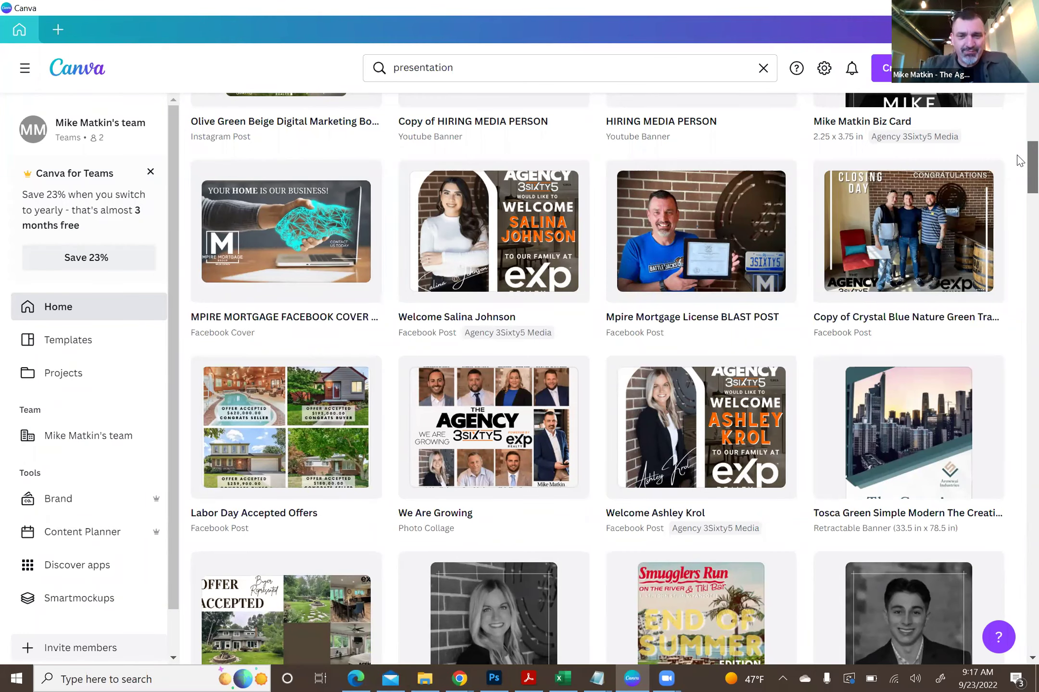
scroll(1020, 161, "down", 1)
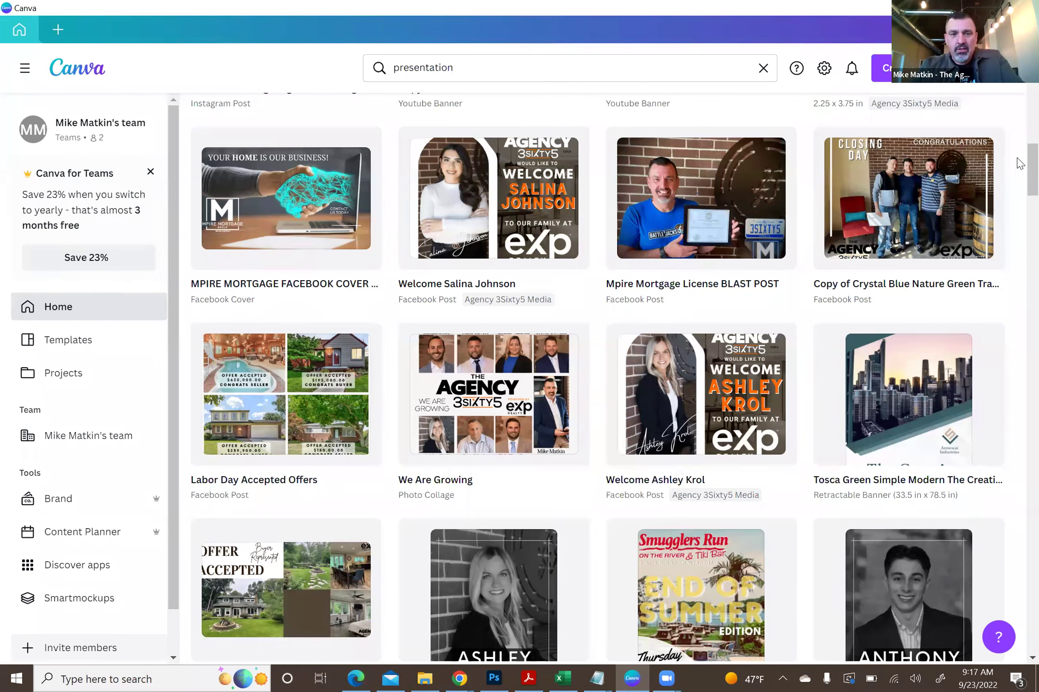
scroll(1019, 159, "up", 1)
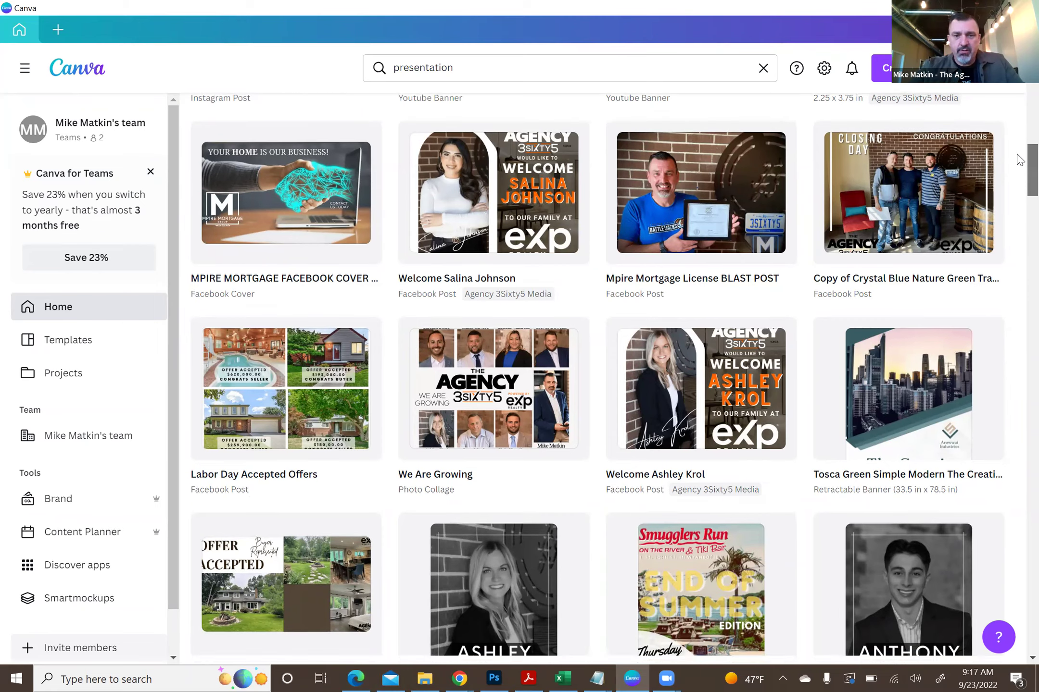
scroll(1018, 163, "down", 6)
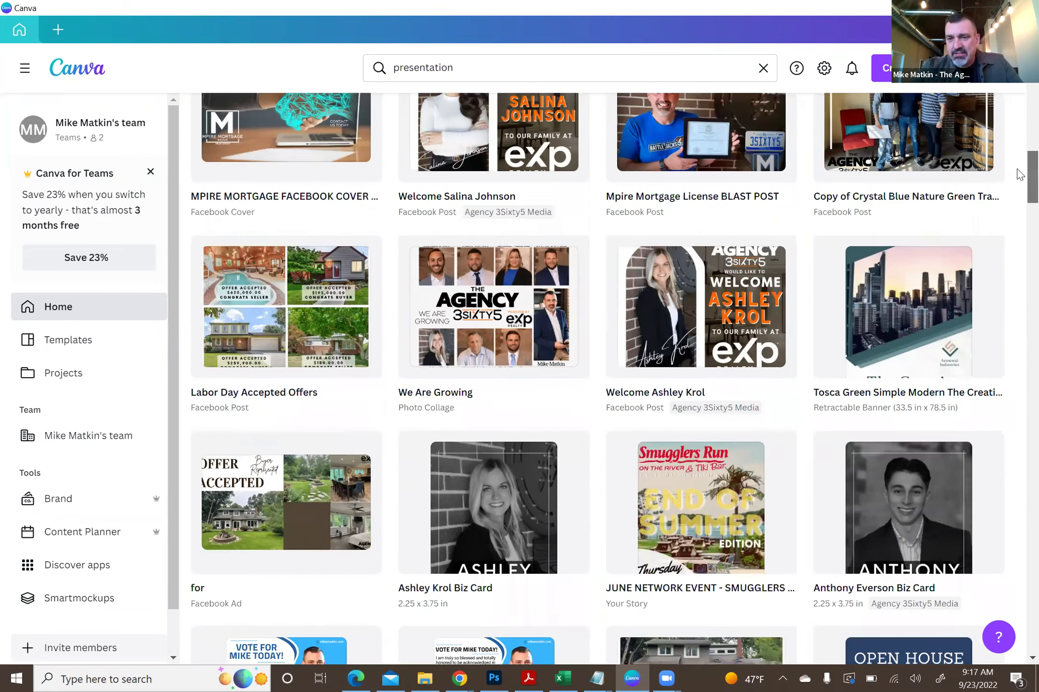
scroll(1018, 174, "down", 1)
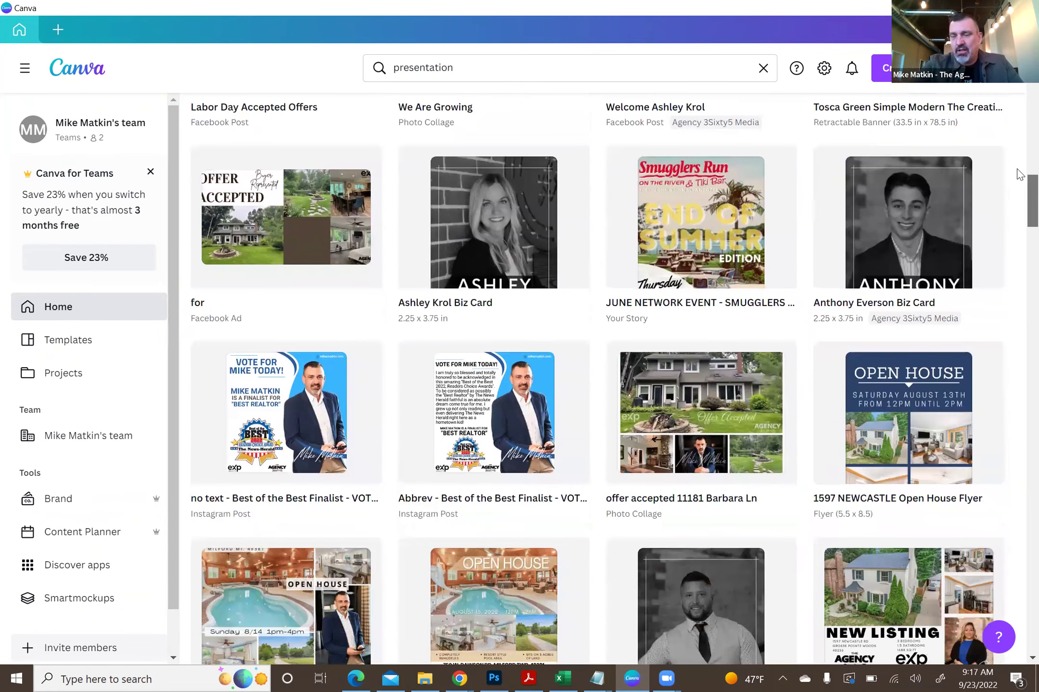
scroll(1019, 174, "down", 2)
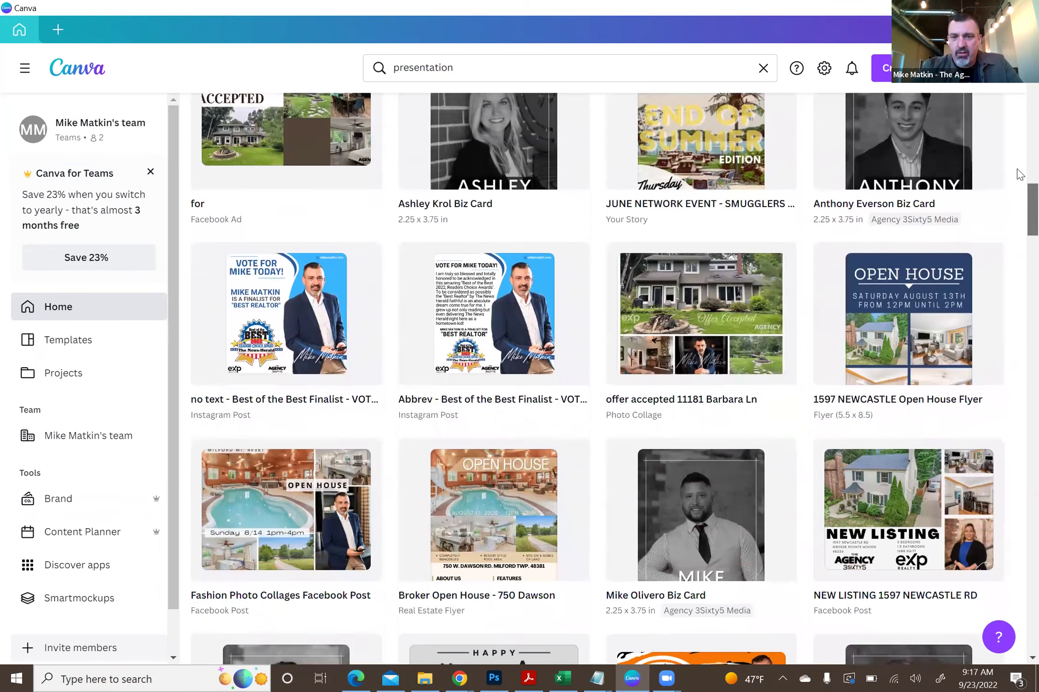
scroll(1018, 174, "down", 5)
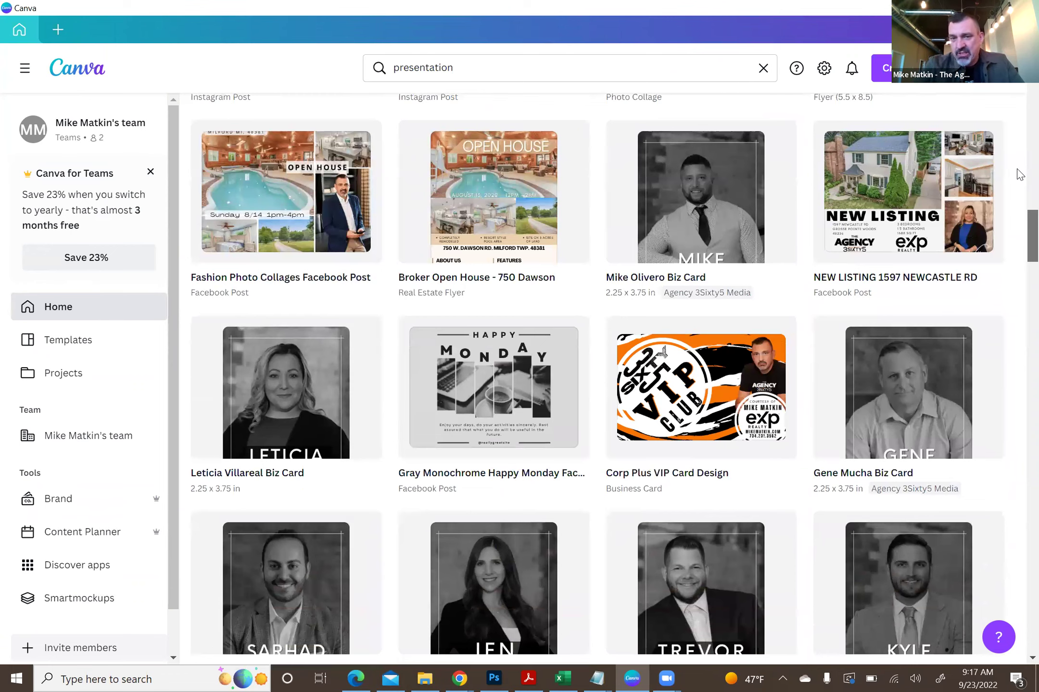
scroll(1019, 174, "down", 2)
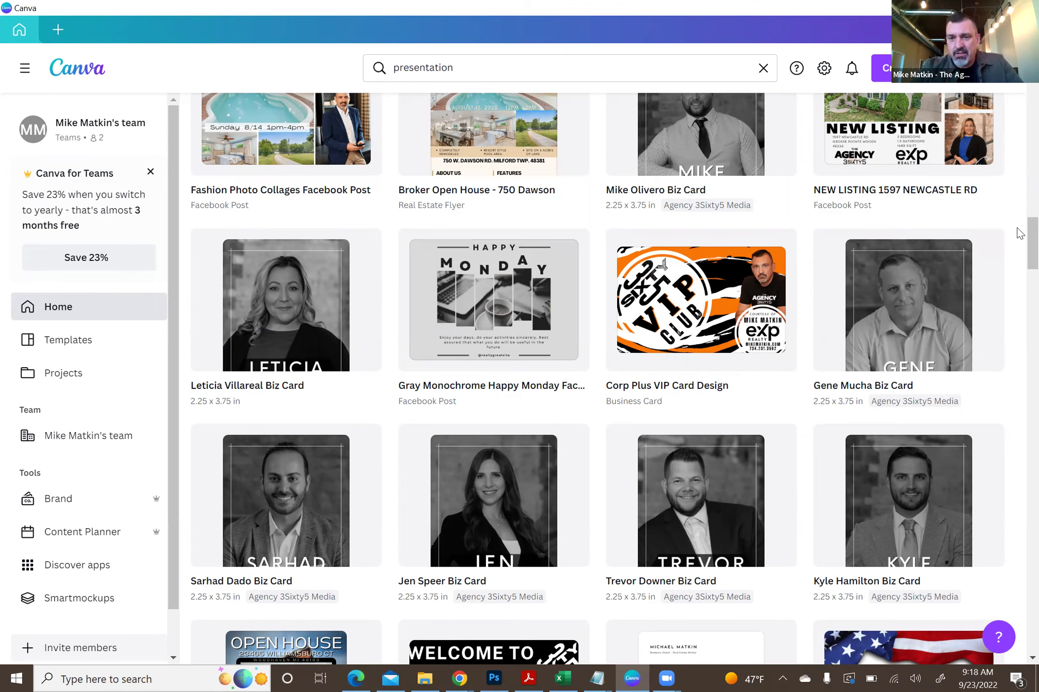
scroll(1016, 267, "down", 10)
scroll(1020, 279, "down", 5)
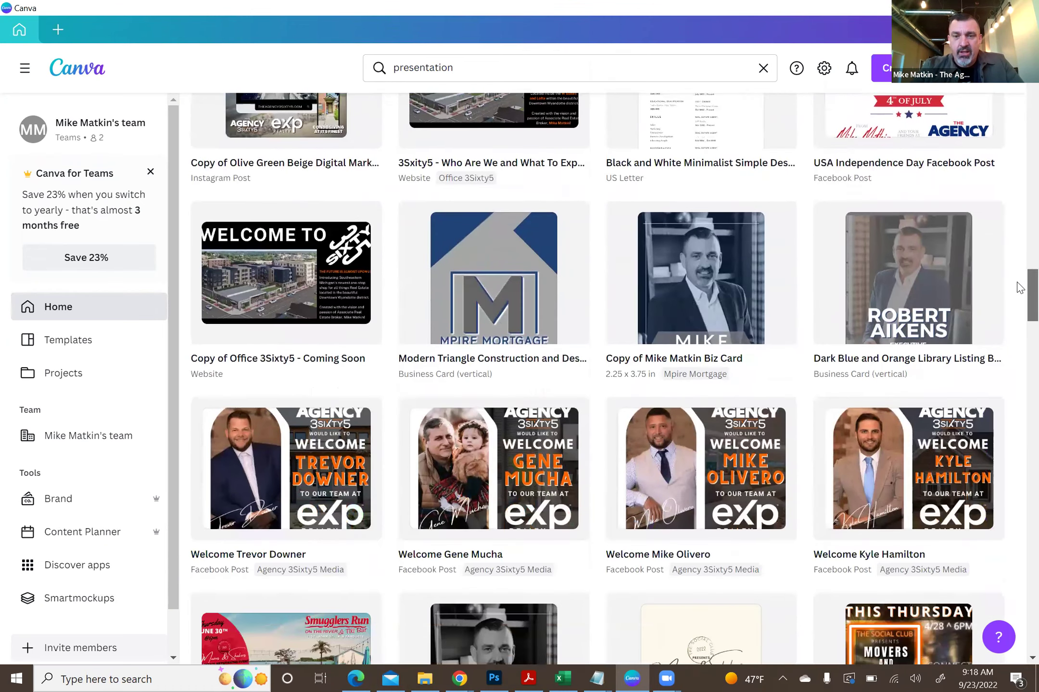
scroll(1019, 202, "up", 15)
scroll(1020, 139, "up", 20)
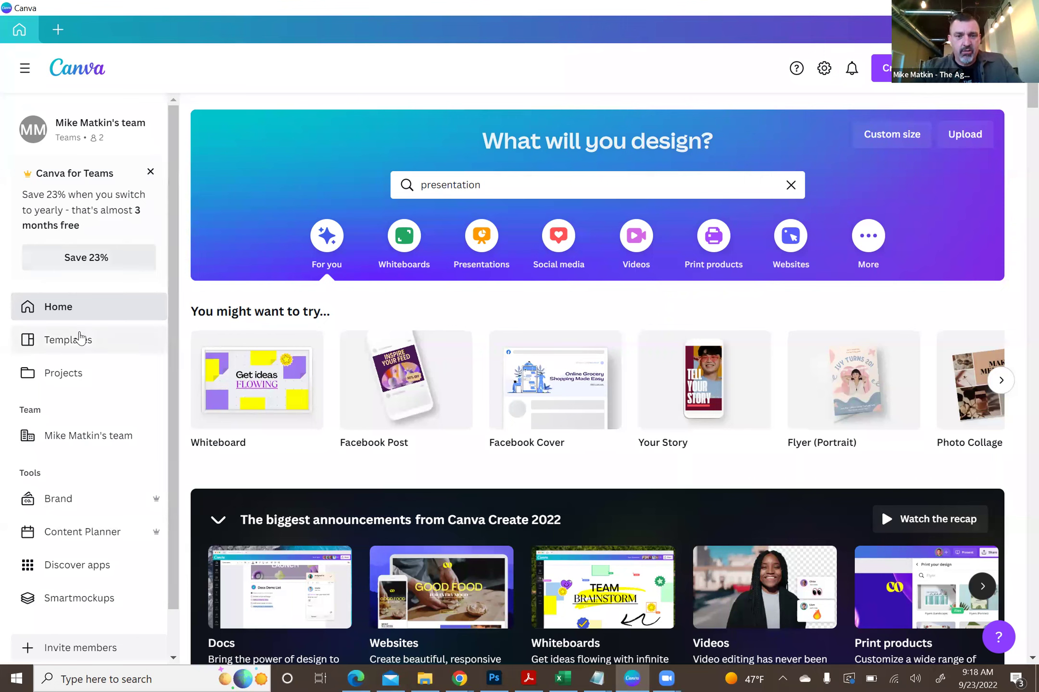
left_click(486, 677)
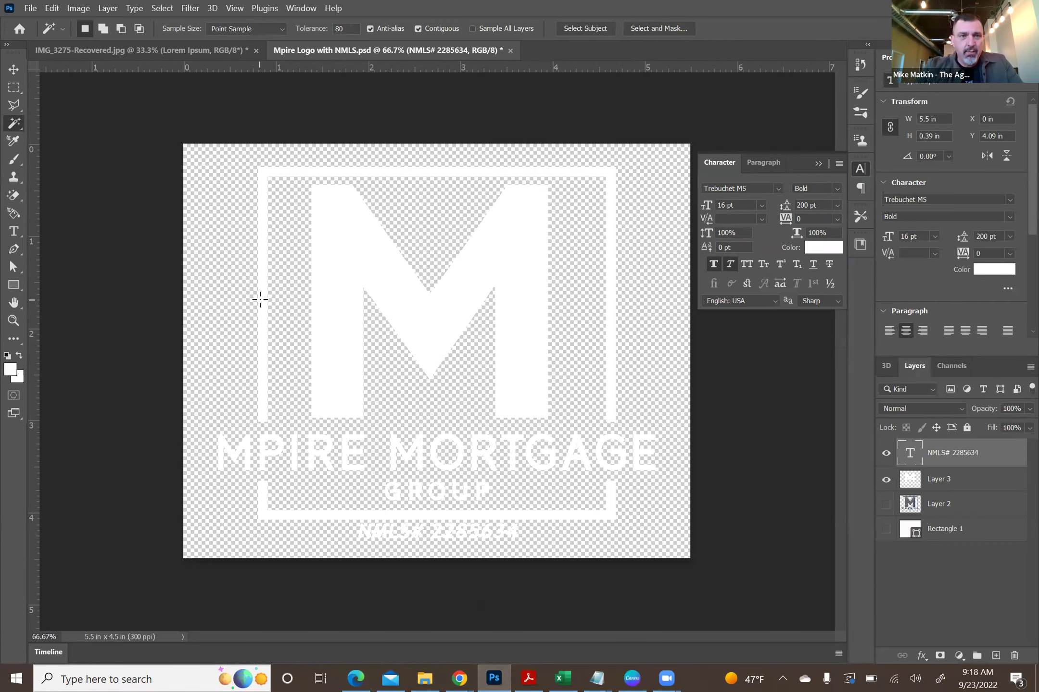
- View the IMG_3275-Recovered.jpg storefront photo and the Mpire logo, then return to Canva
left_click(145, 49)
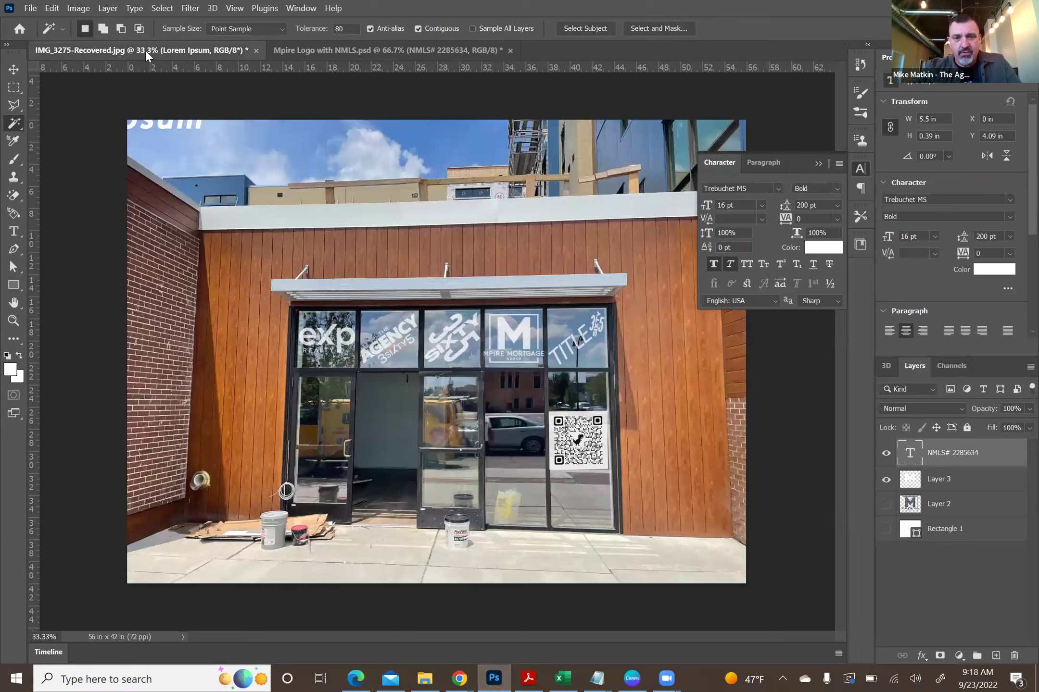
left_click(375, 51)
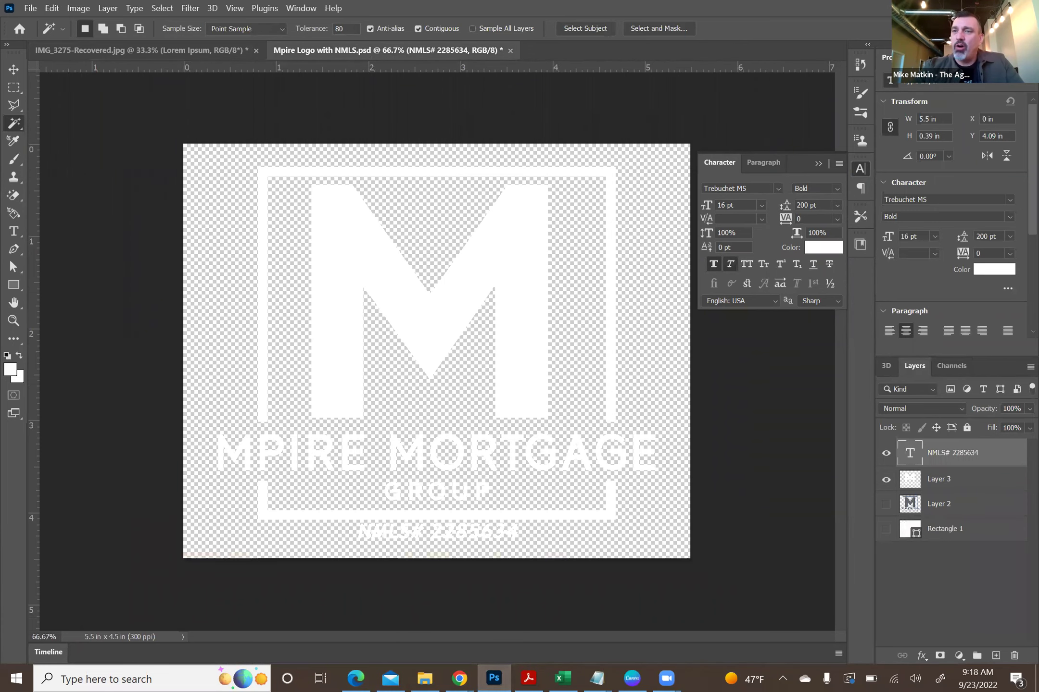
key("alt+Tab")
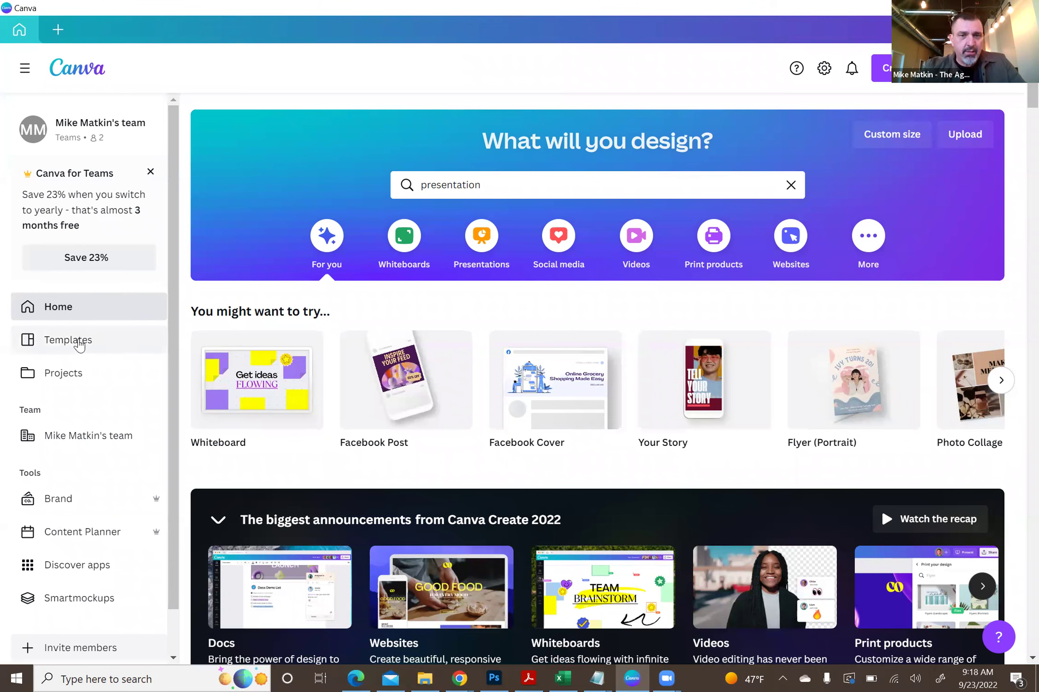
- Open the All templates gallery from the sidebar
left_click(78, 341)
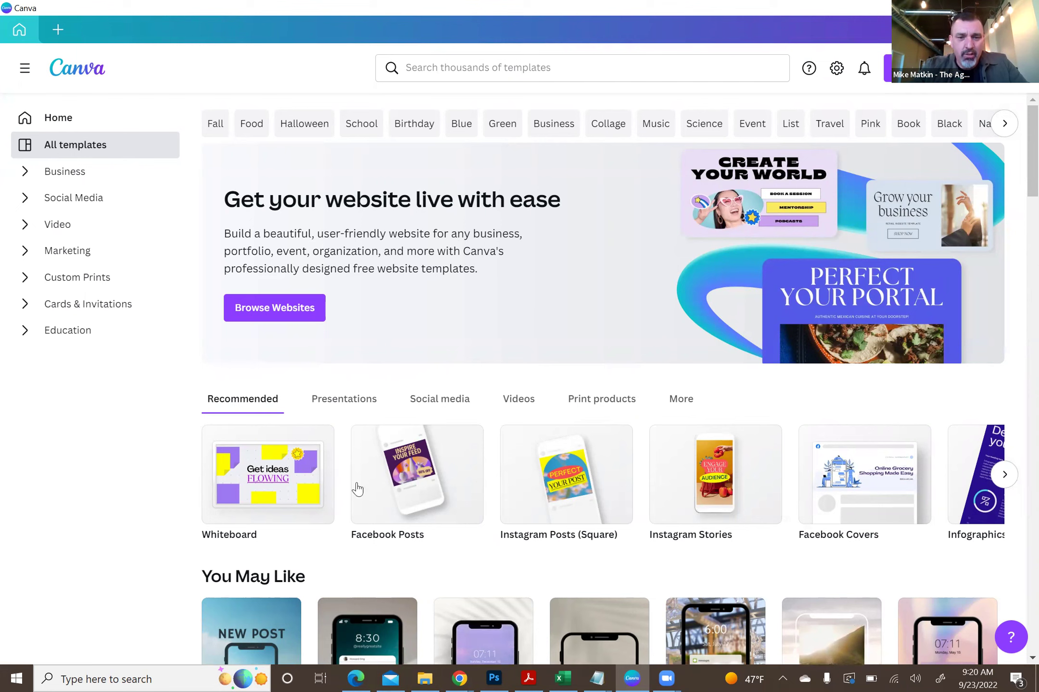
- Browse Facebook Post templates and open the Grey And Simple Modern Furniture preview
left_click(418, 448)
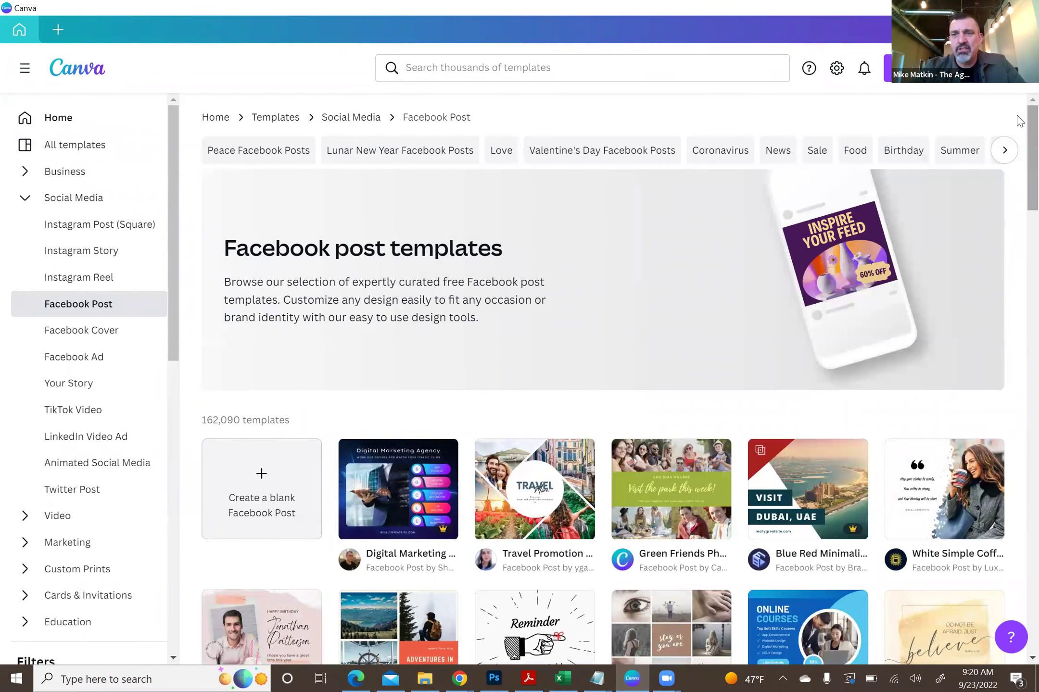
scroll(1019, 139, "down", 2)
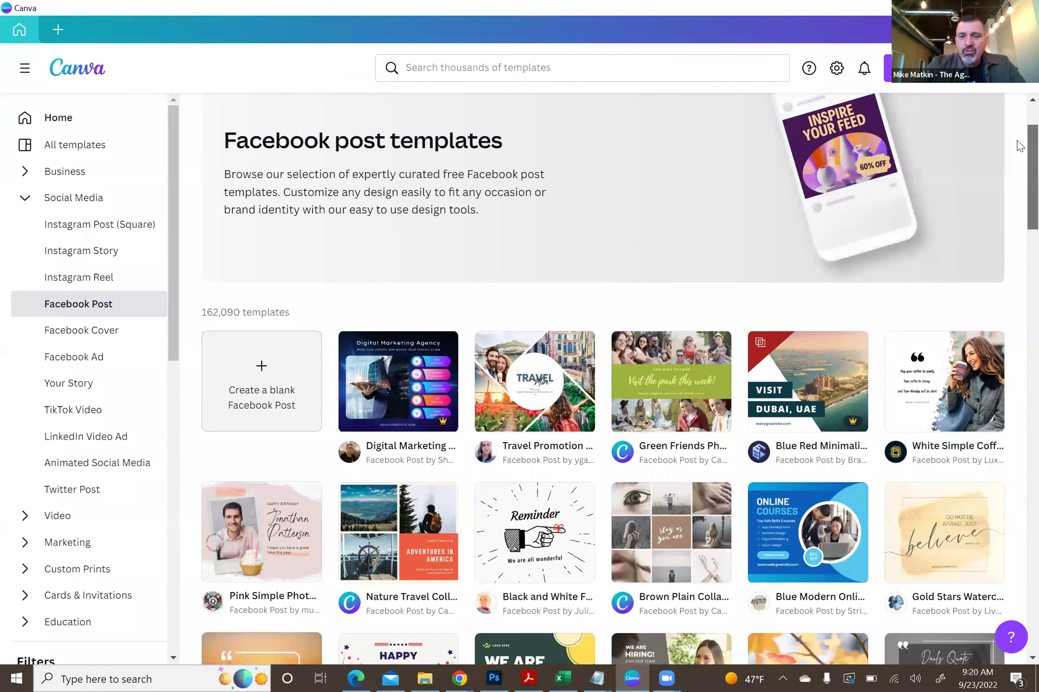
scroll(1019, 144, "down", 1)
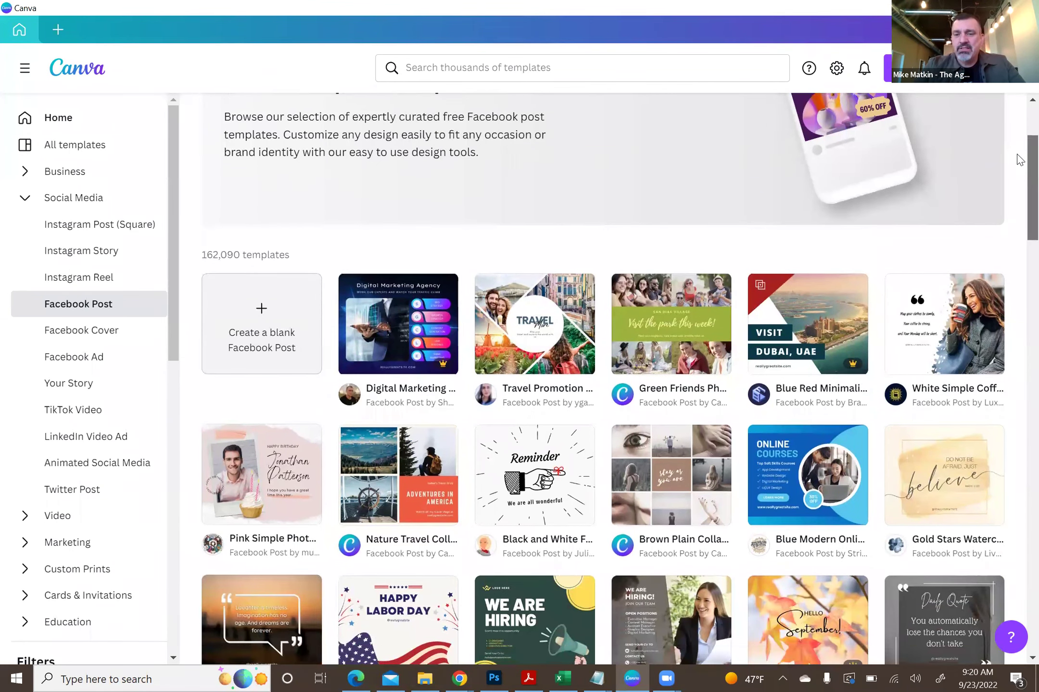
scroll(1018, 158, "down", 1)
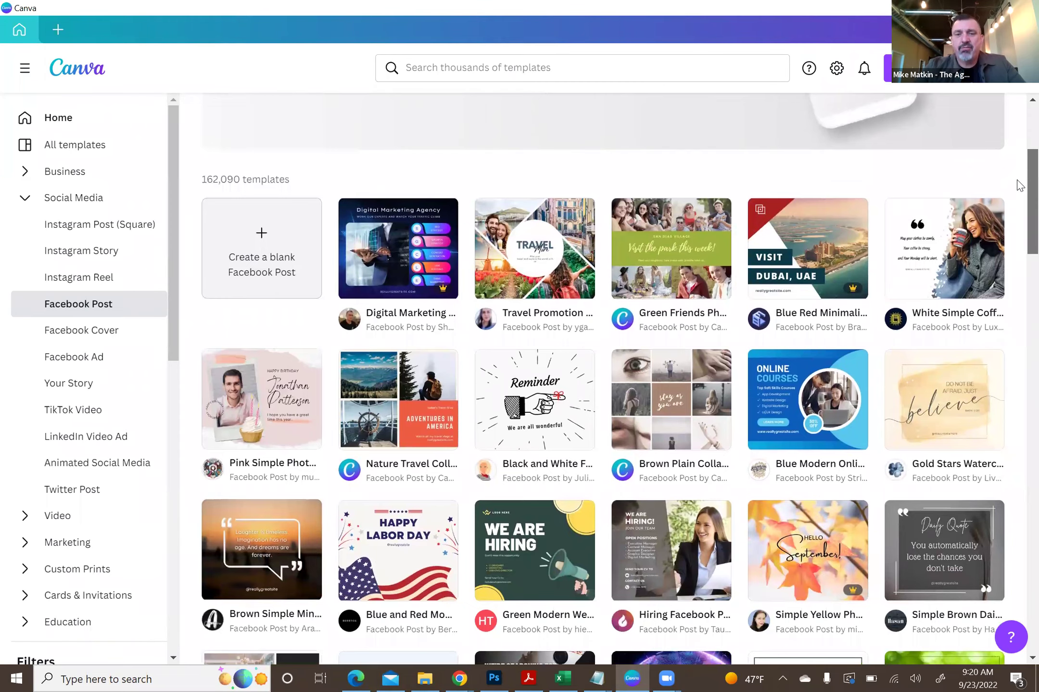
scroll(1017, 185, "down", 2)
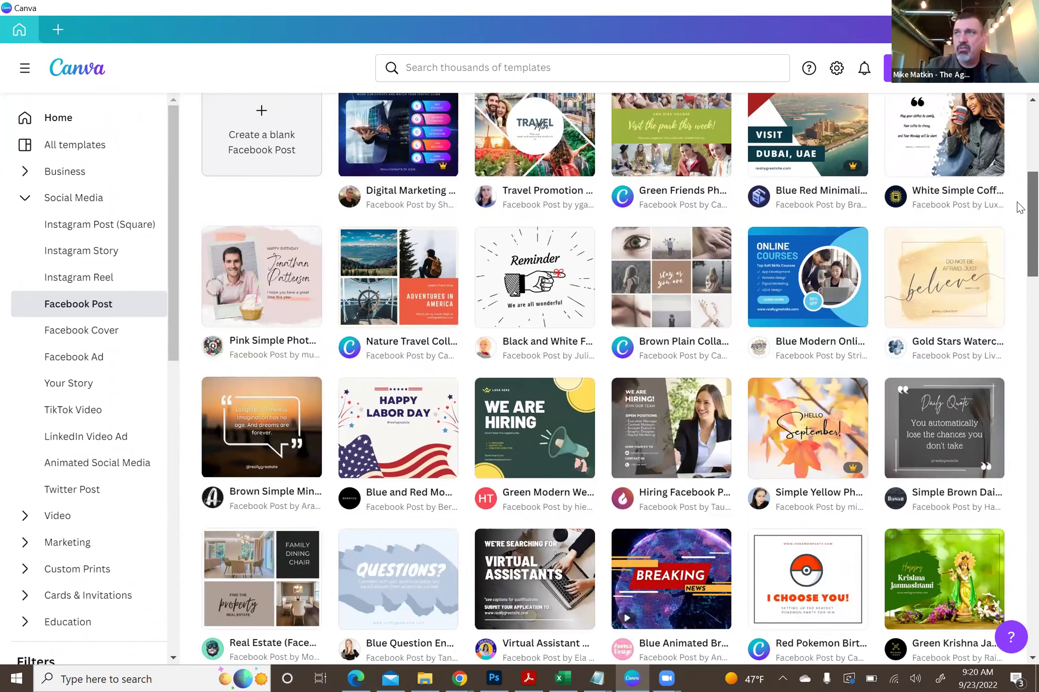
scroll(1019, 212, "down", 1)
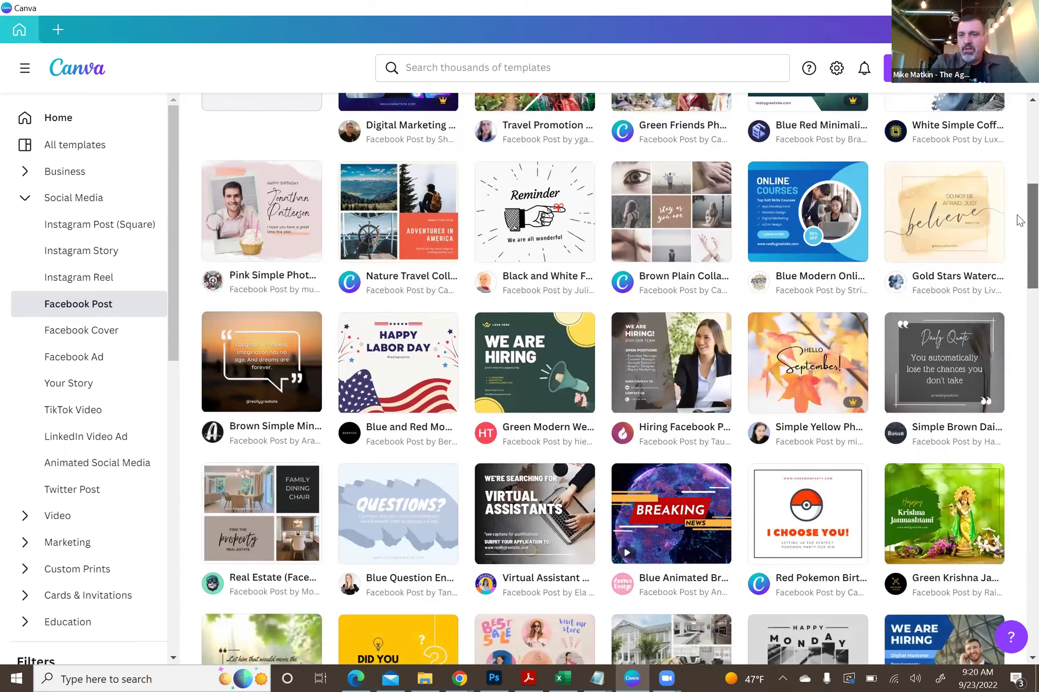
scroll(1019, 220, "down", 5)
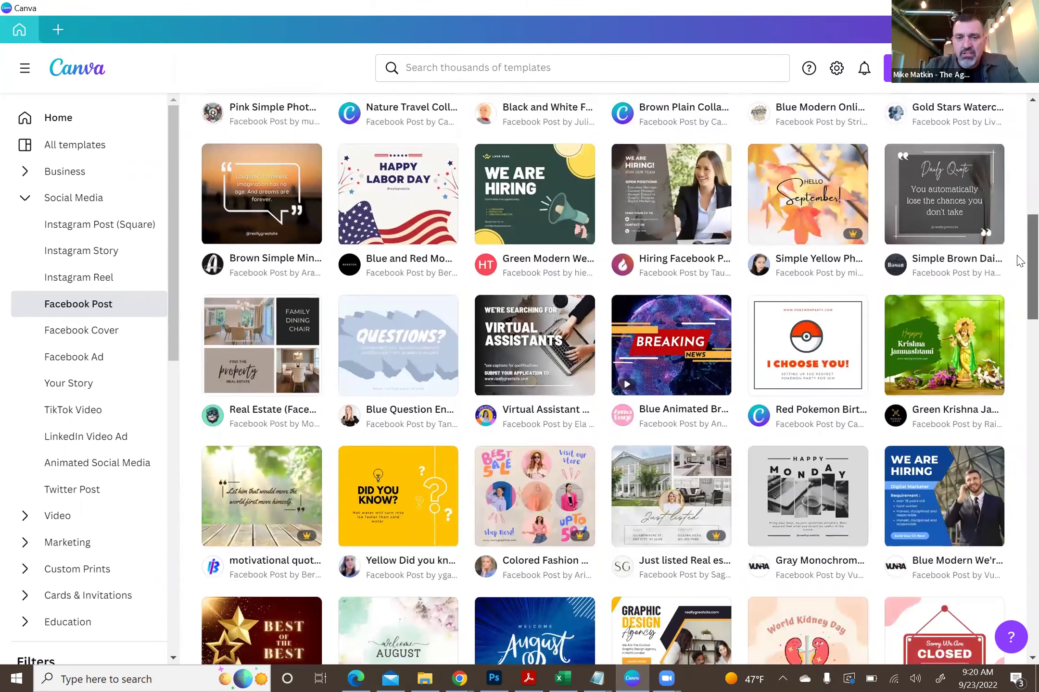
scroll(1019, 268, "down", 1)
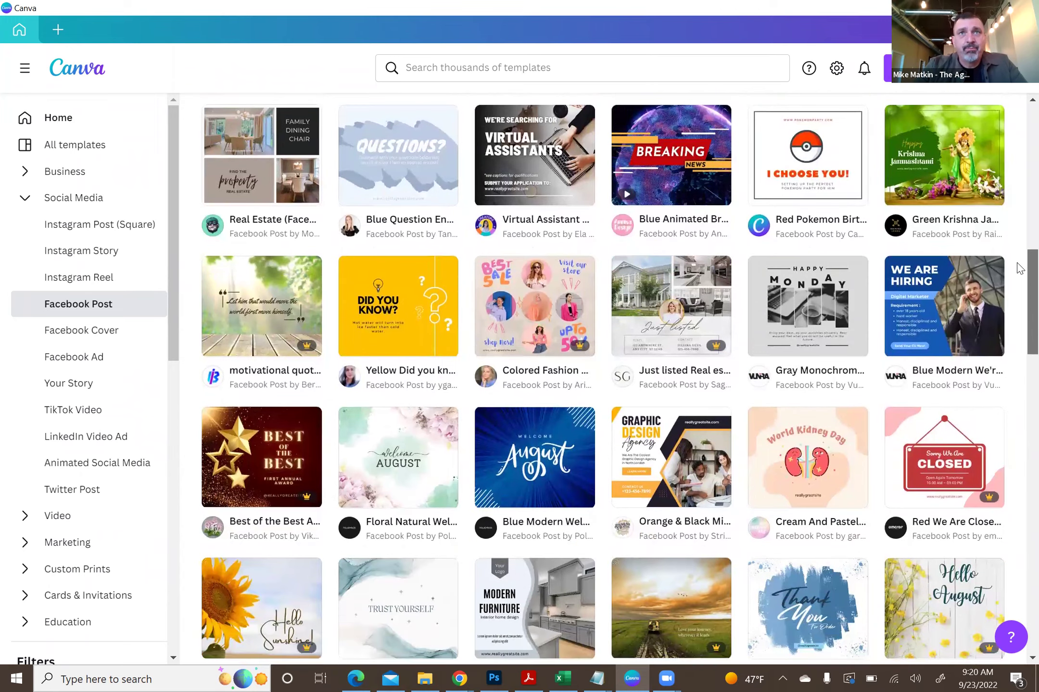
scroll(1019, 268, "down", 1)
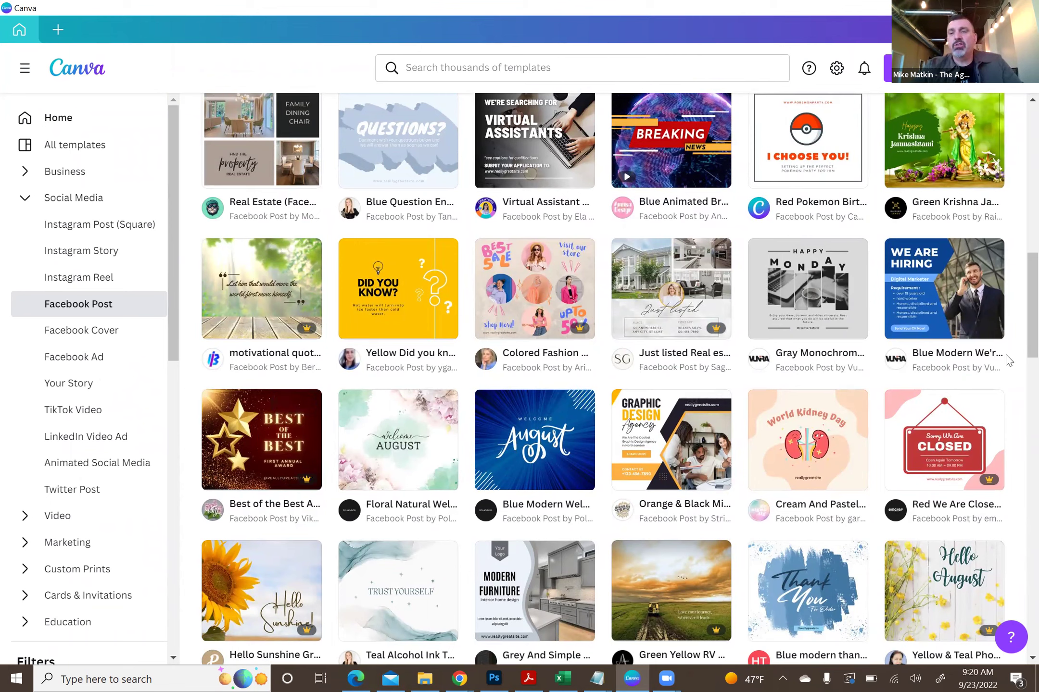
scroll(1019, 332, "down", 3)
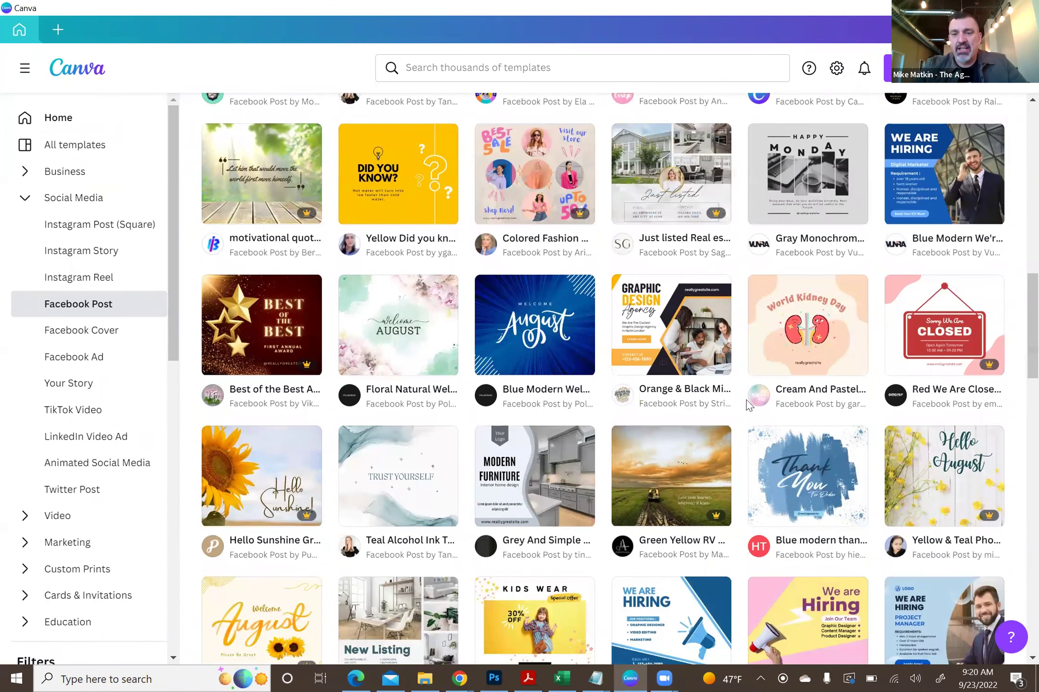
left_click(529, 461)
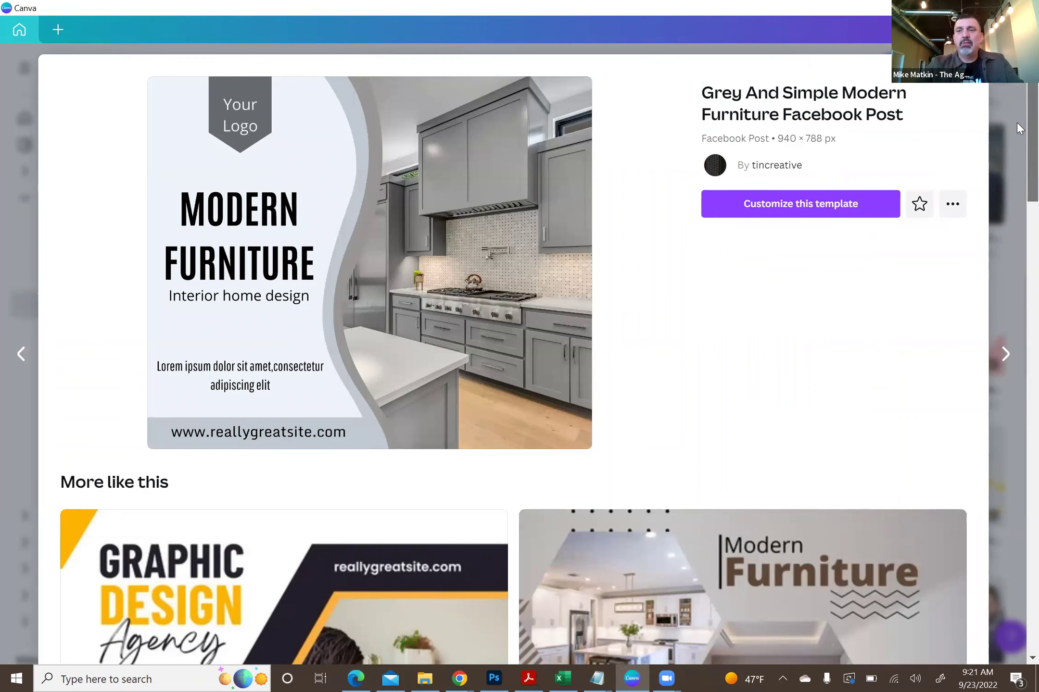
- Scroll through the More like this templates until the House For Sale design appears
scroll(1017, 136, "down", 6)
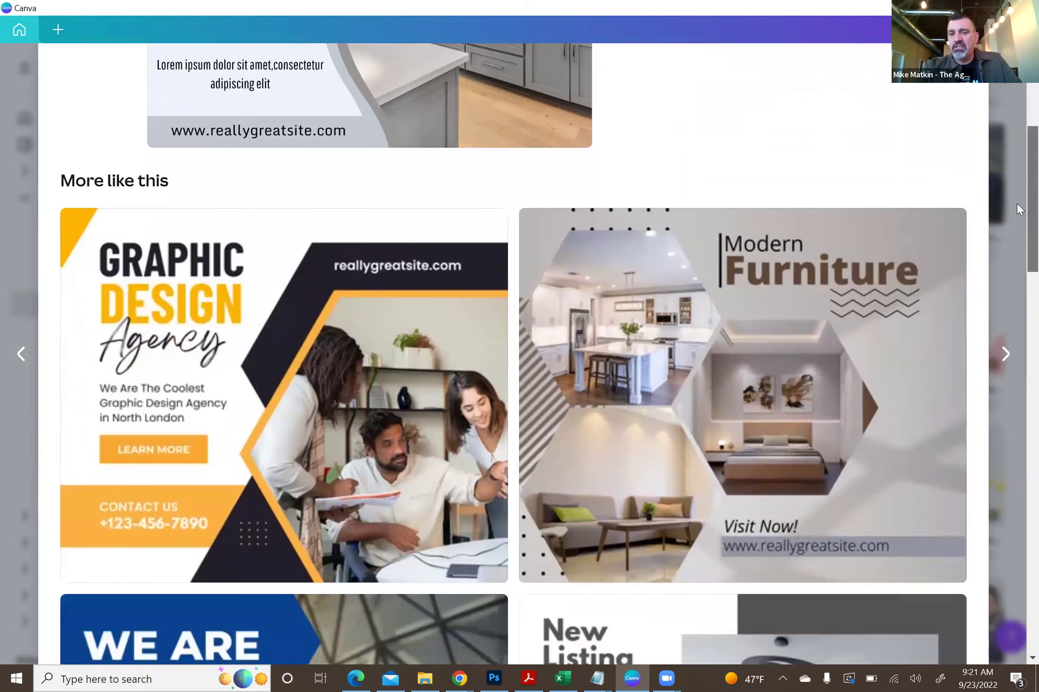
scroll(1016, 204, "down", 7)
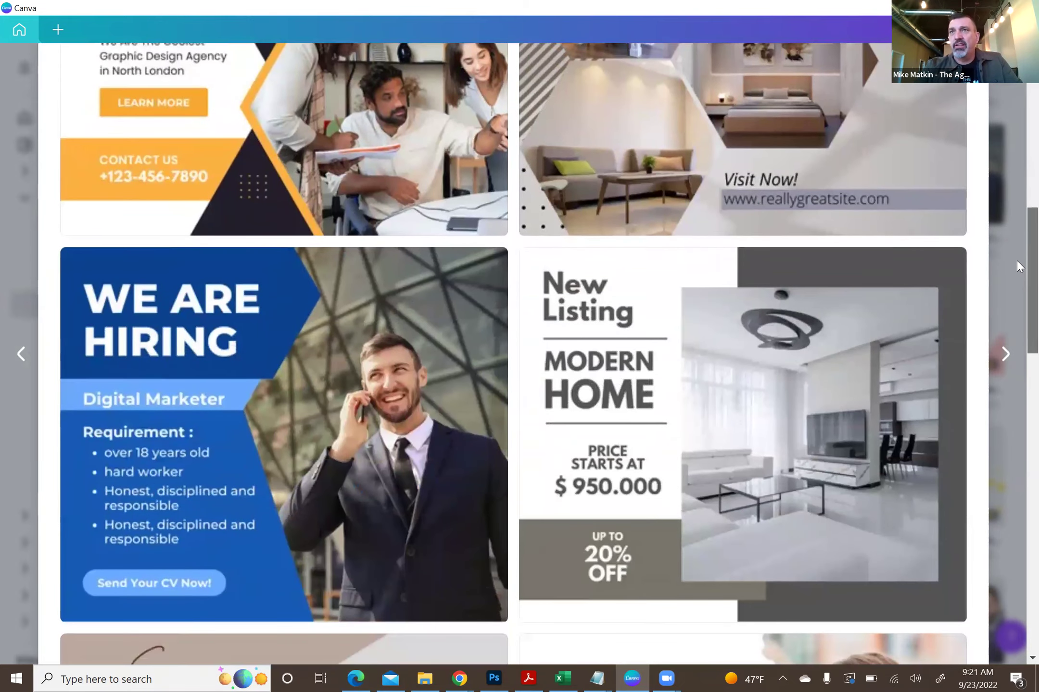
scroll(1017, 260, "down", 7)
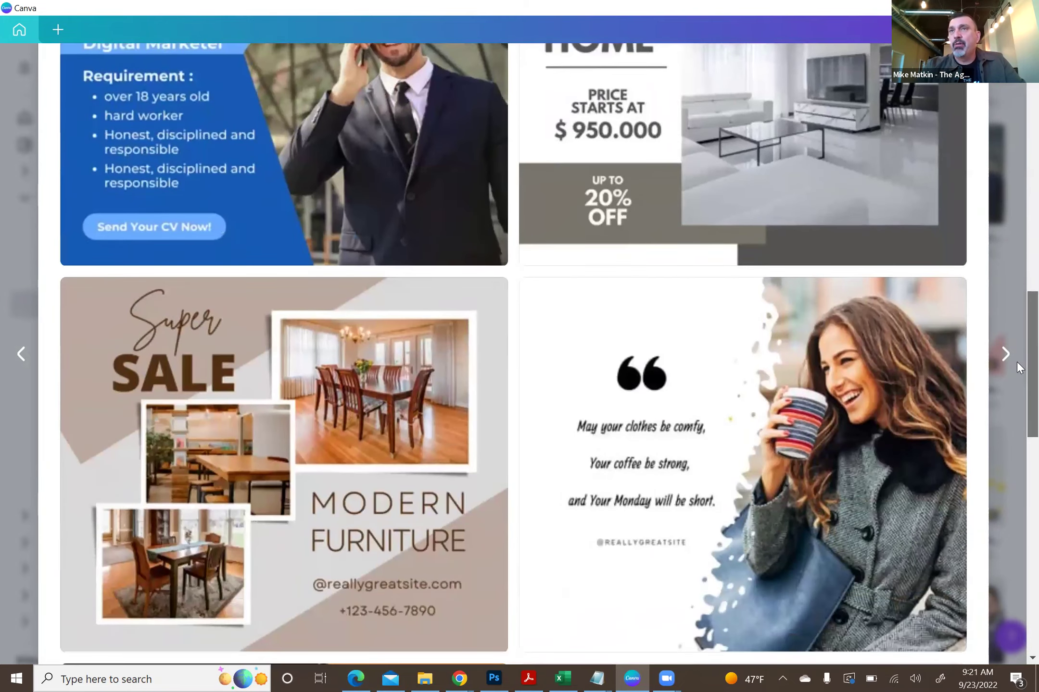
scroll(1017, 378, "down", 6)
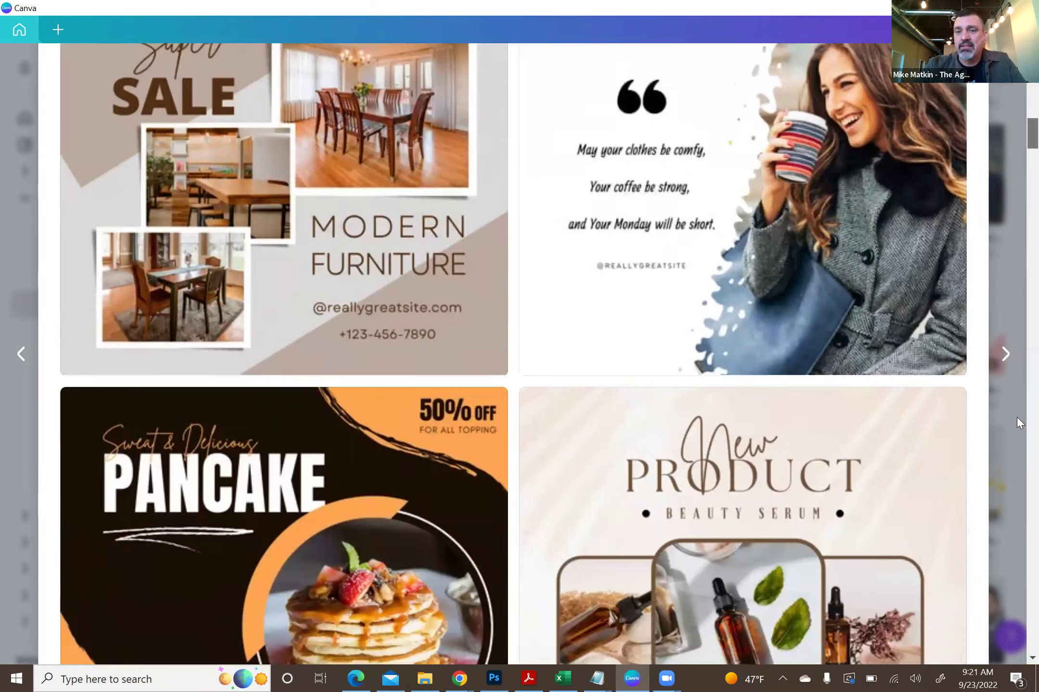
scroll(1016, 421, "down", 12)
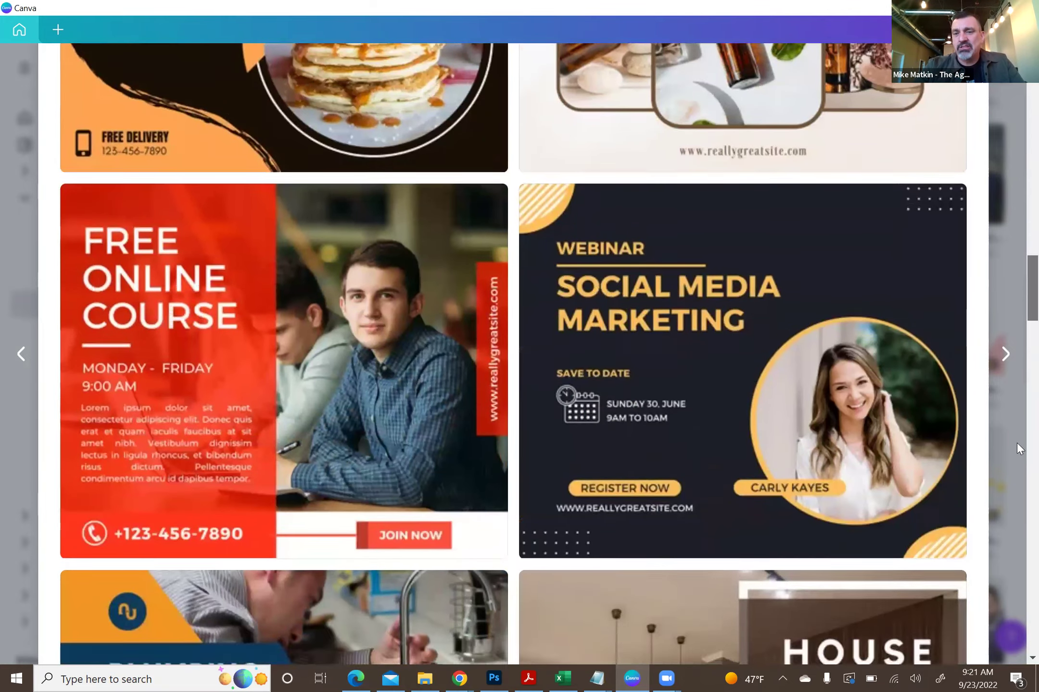
scroll(1016, 443, "up", 20)
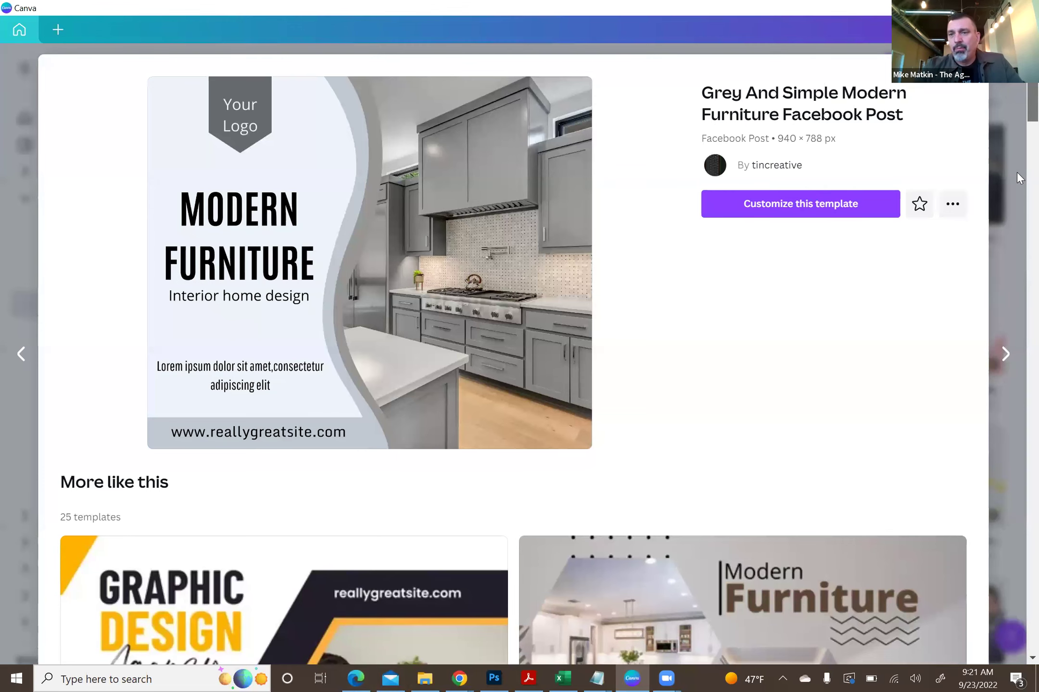
scroll(1016, 94, "down", 7)
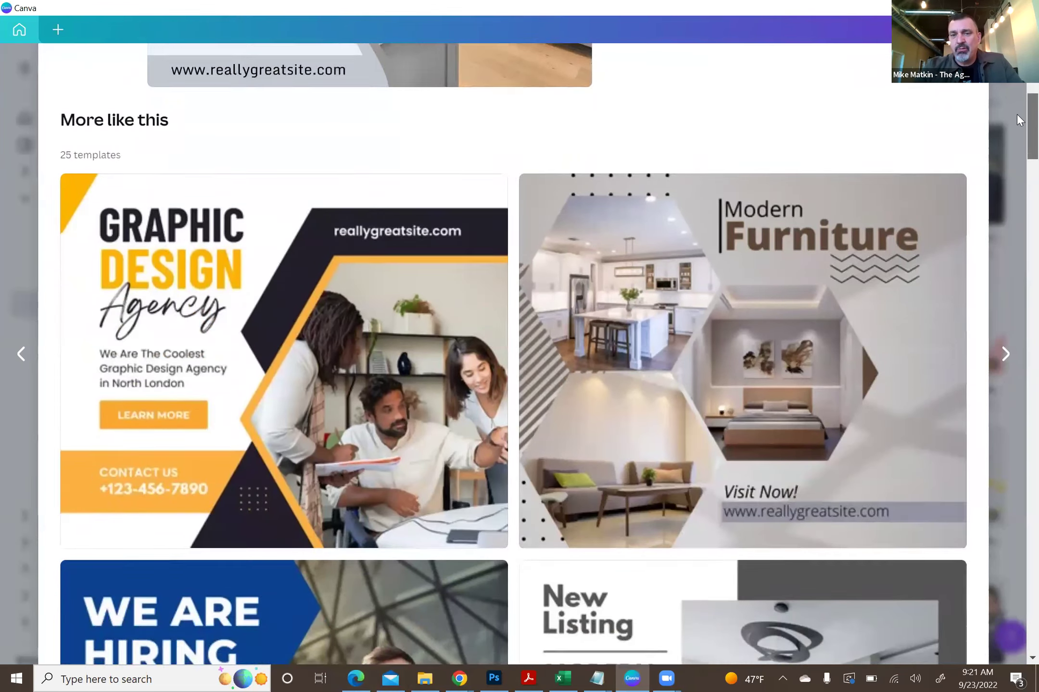
scroll(1017, 113, "down", 18)
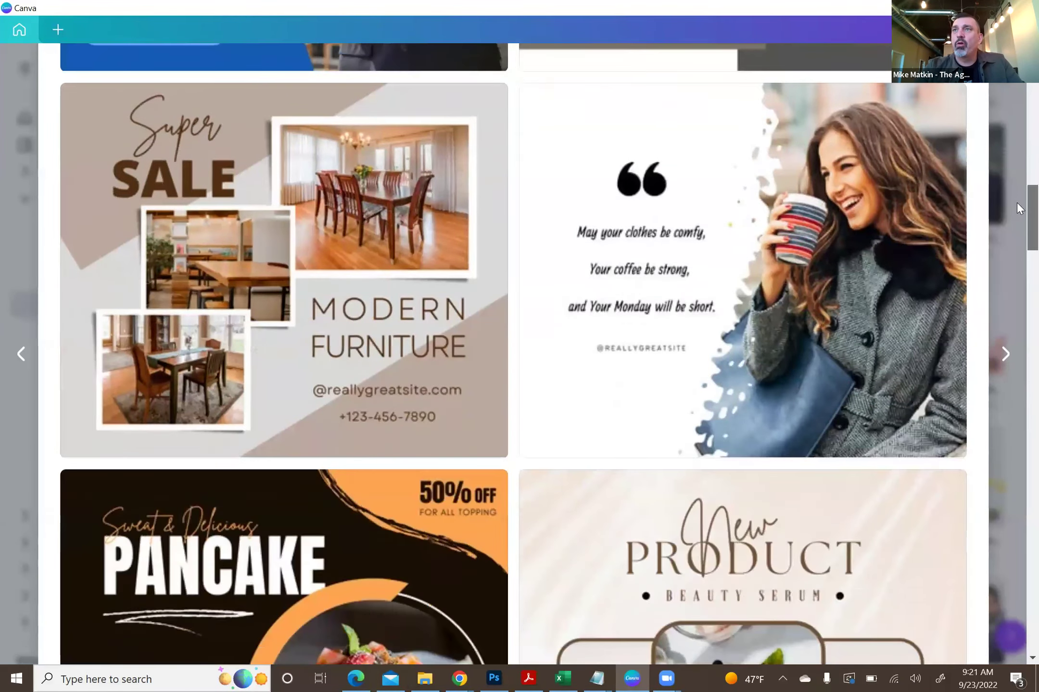
scroll(1016, 202, "down", 13)
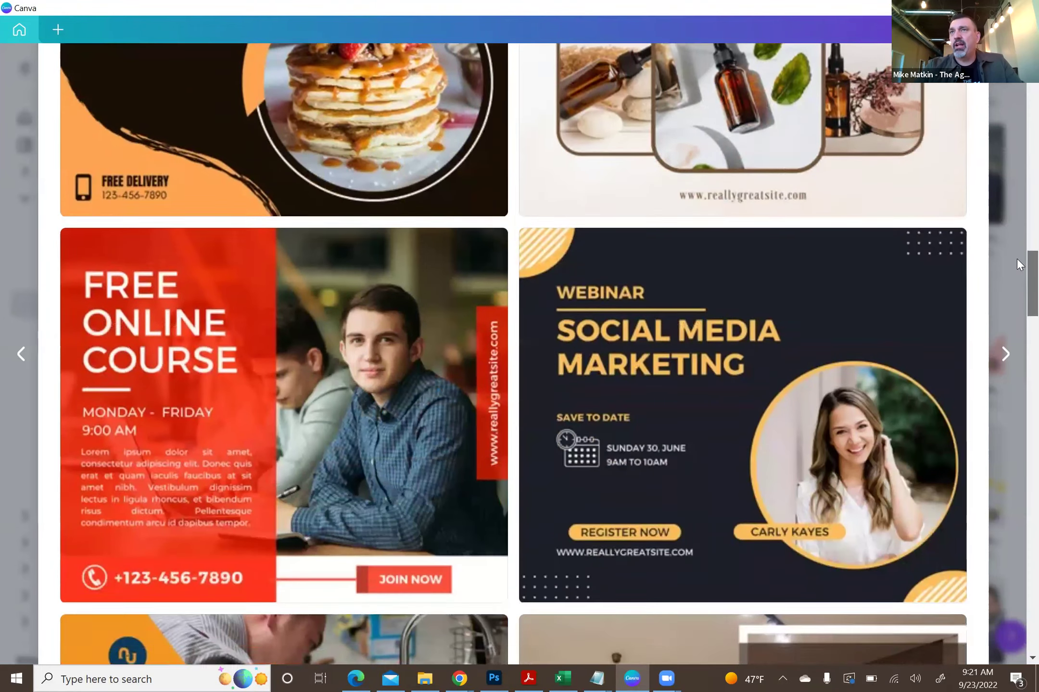
scroll(1016, 259, "down", 9)
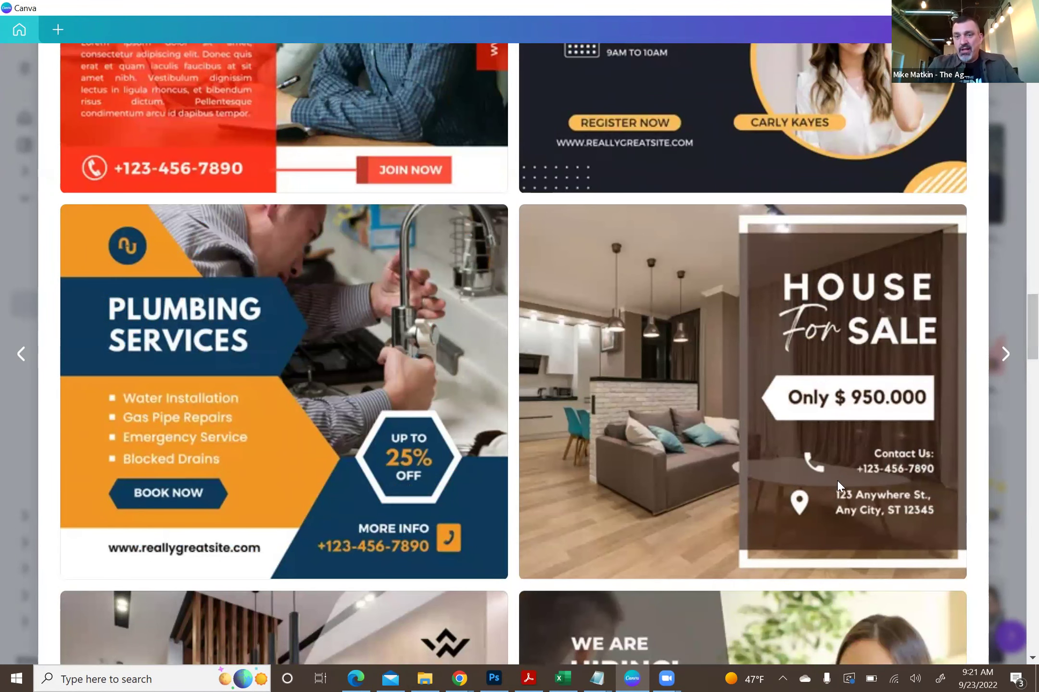
- Open the Brown Minimalist House For Sale template details and choose Customize this template
left_click(704, 348)
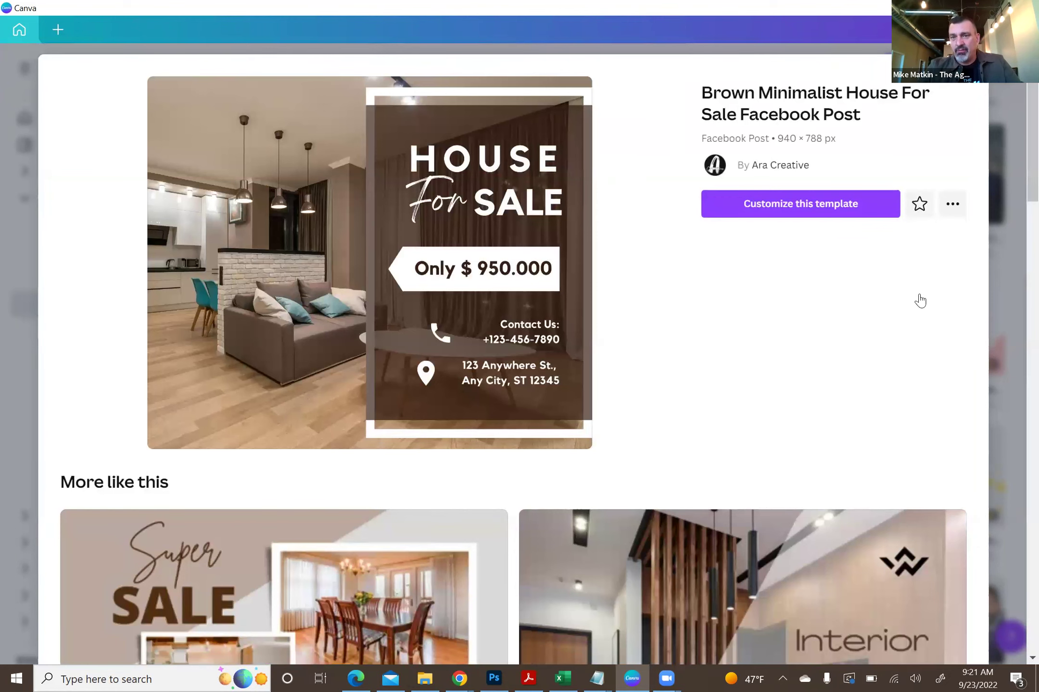
left_click(779, 211)
scroll(1017, 144, "down", 2)
scroll(1017, 164, "down", 8)
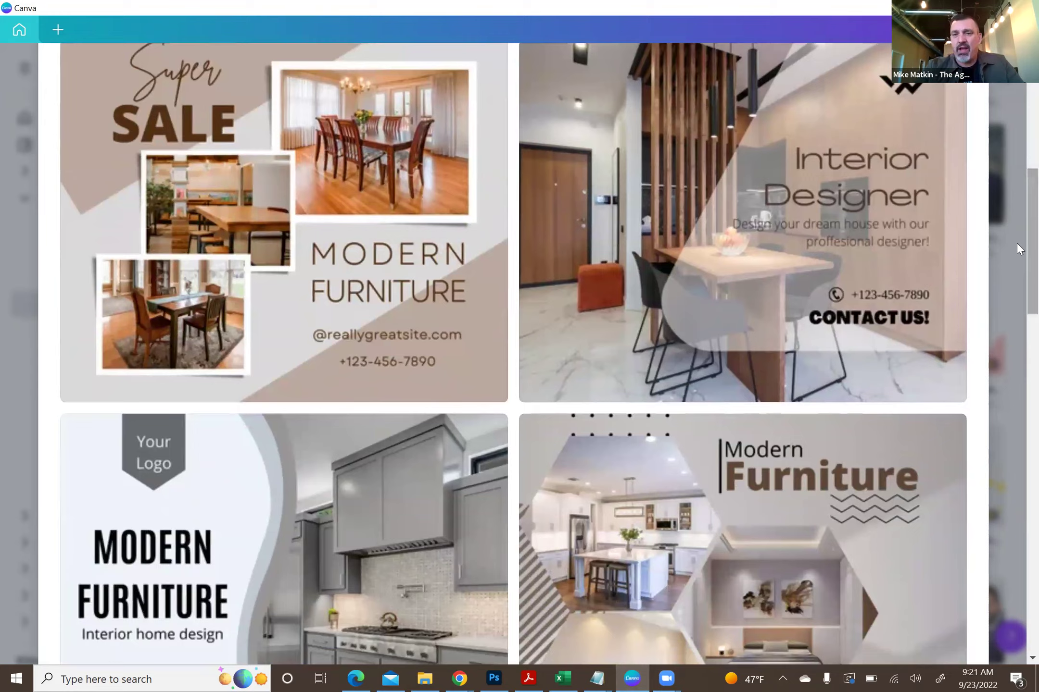
scroll(1017, 243, "up", 7)
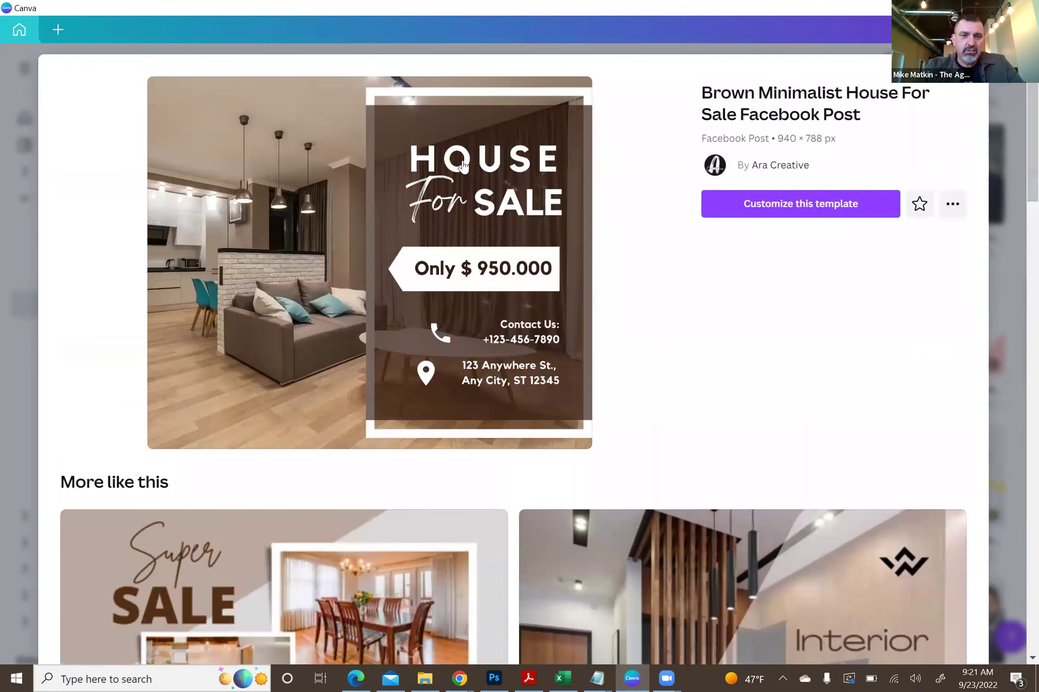
- Open the template in the editor, delete the brown overlay panel, then undo the deletion
left_click(300, 290)
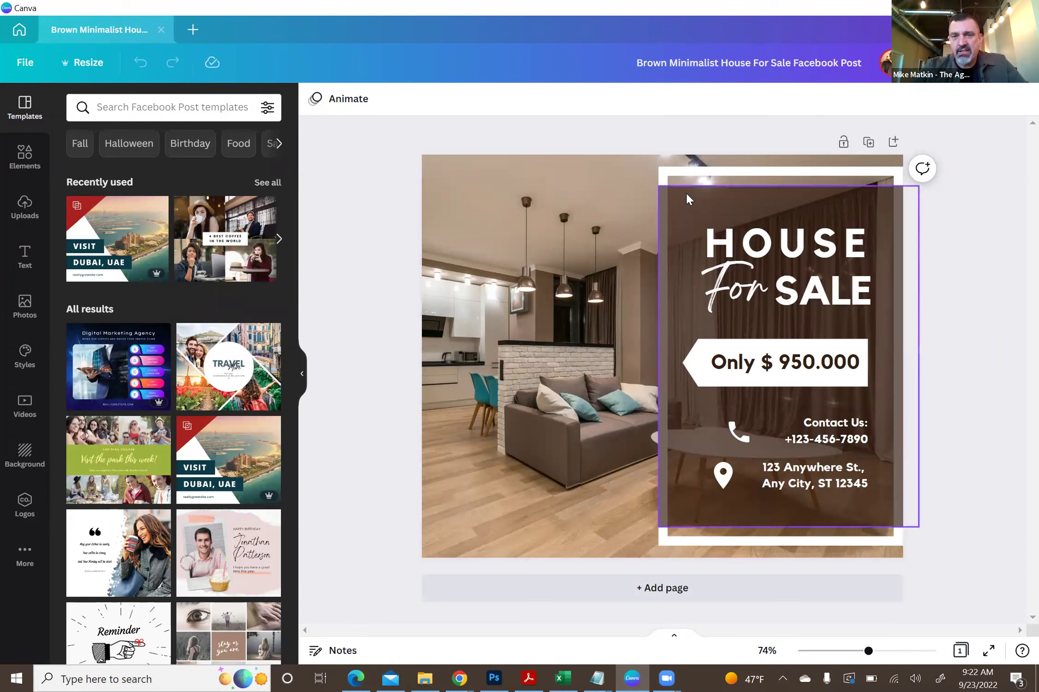
left_click(697, 206)
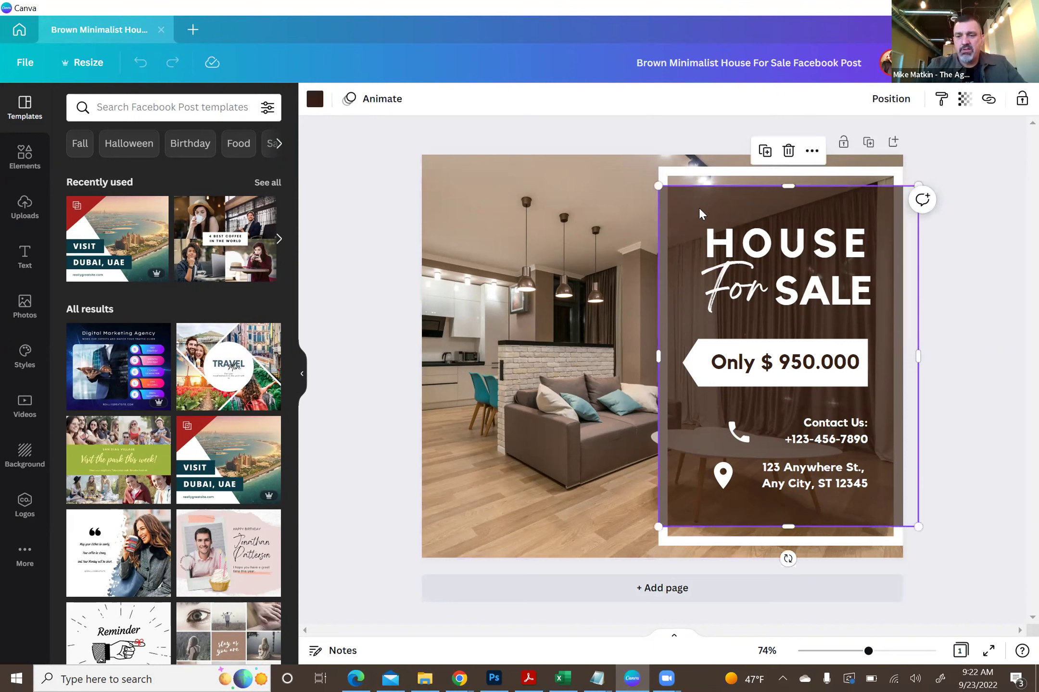
key("Delete")
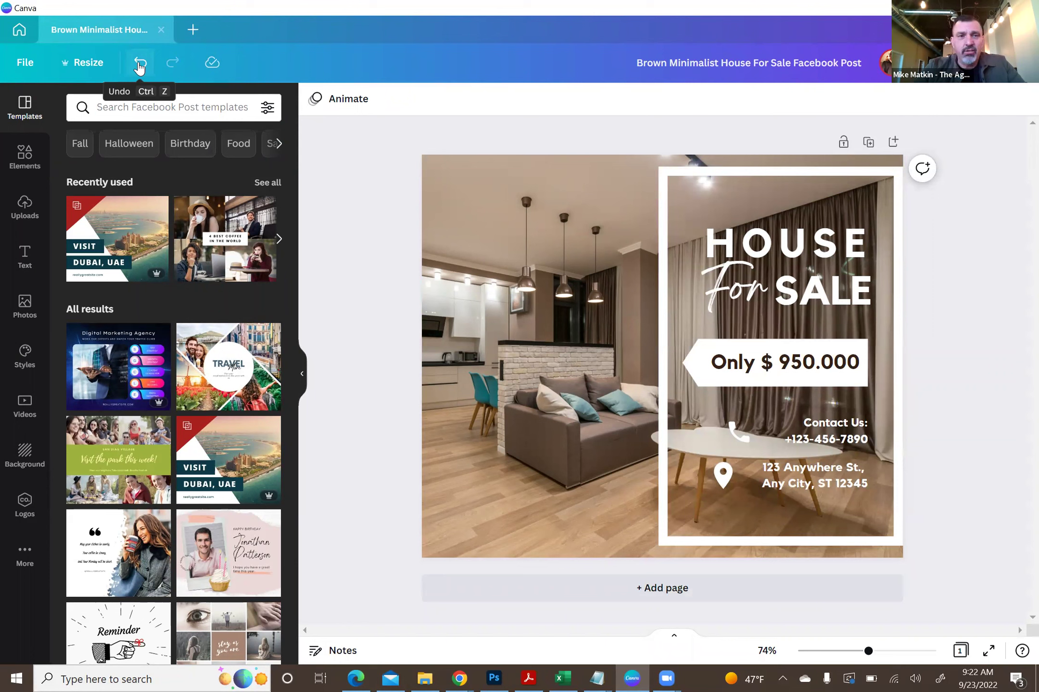
left_click(139, 68)
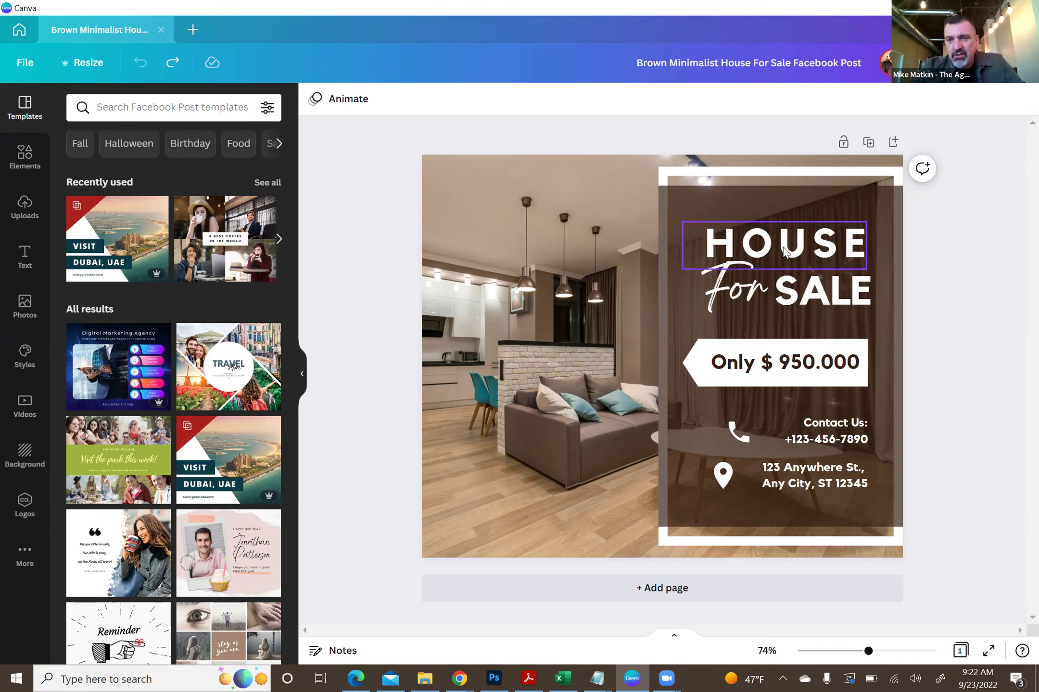
- Change the HOUSE heading's text colour to the default purple swatch
left_click(784, 250)
double_click(706, 236)
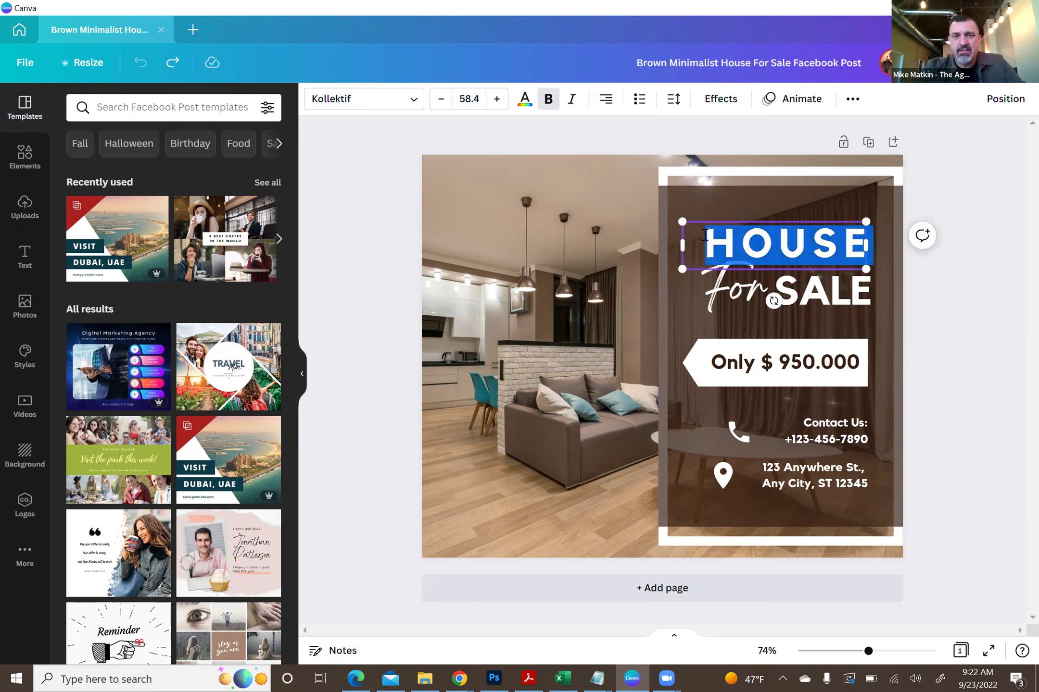
left_click(525, 99)
left_click(228, 438)
key("Escape")
key("Escape")
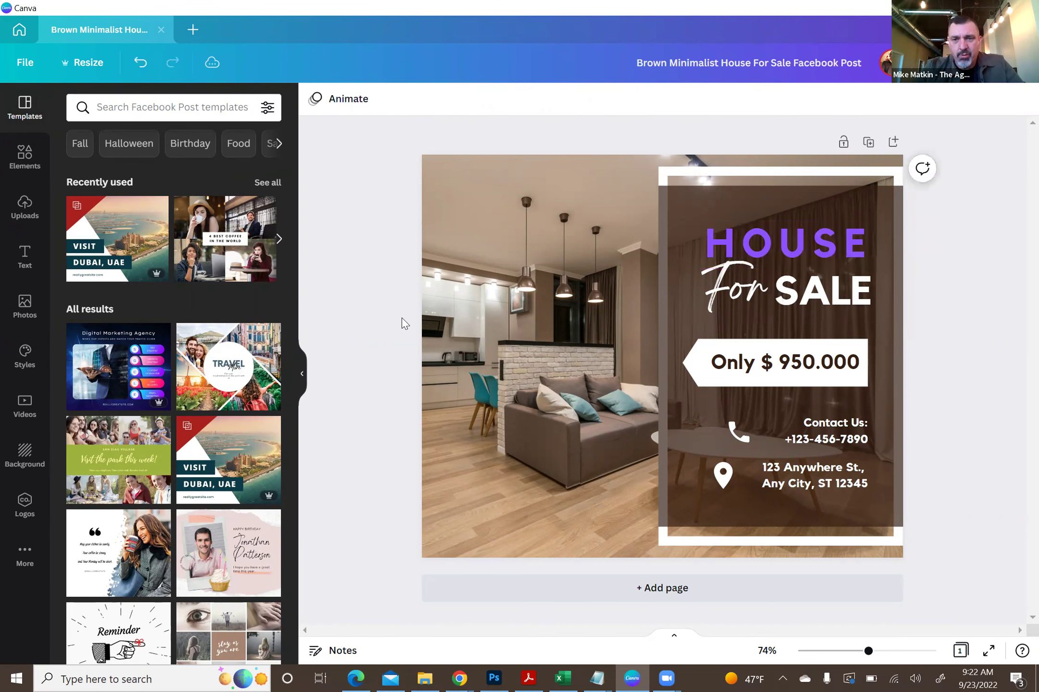
left_click(789, 250)
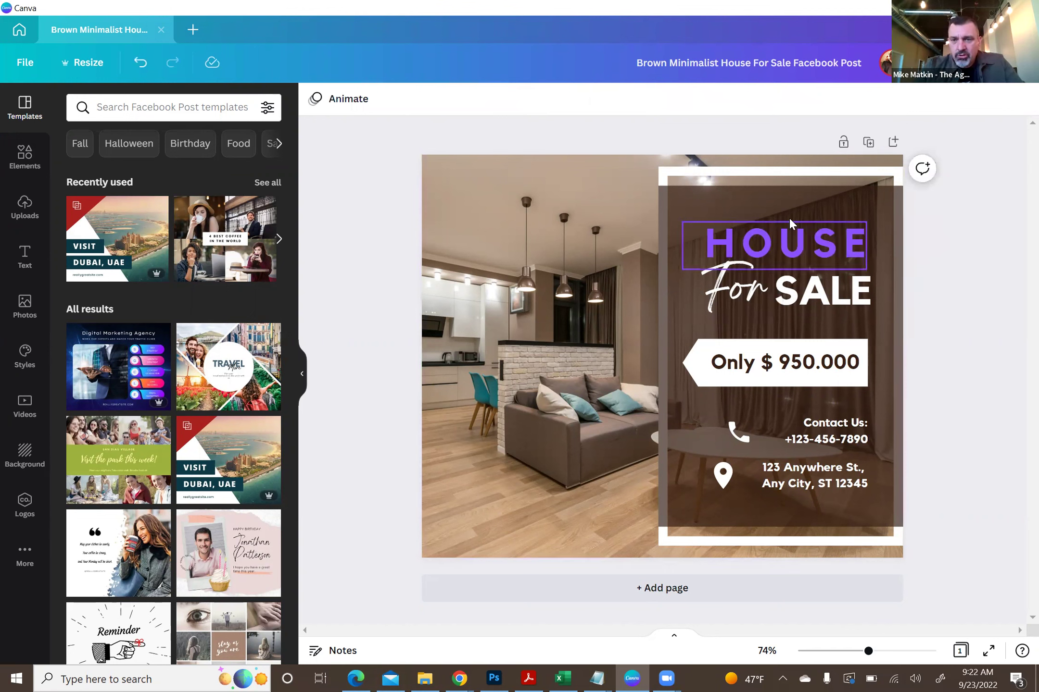
double_click(789, 250)
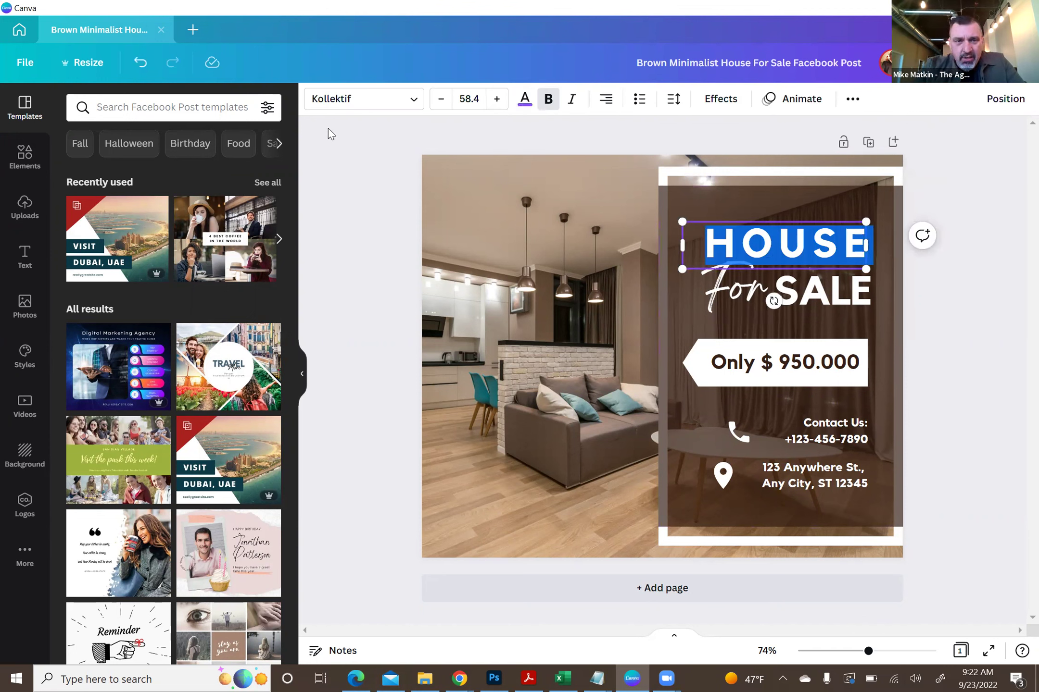
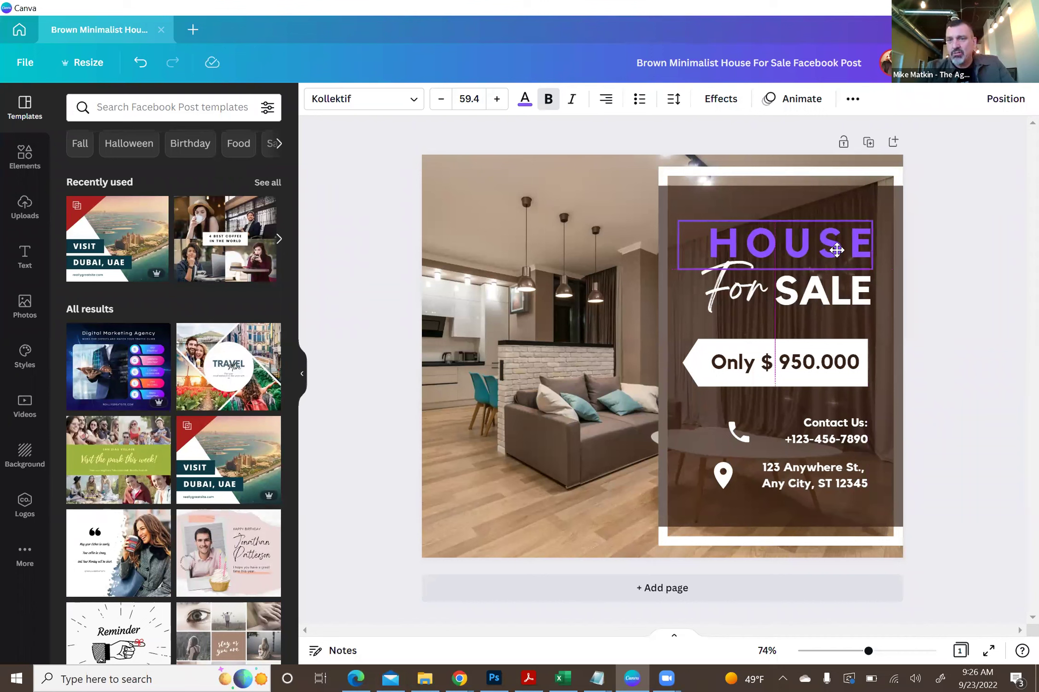
- Try moving the HOUSE heading onto the photo, then return it above For SALE
left_click_drag(837, 250, 836, 250)
left_click(964, 202)
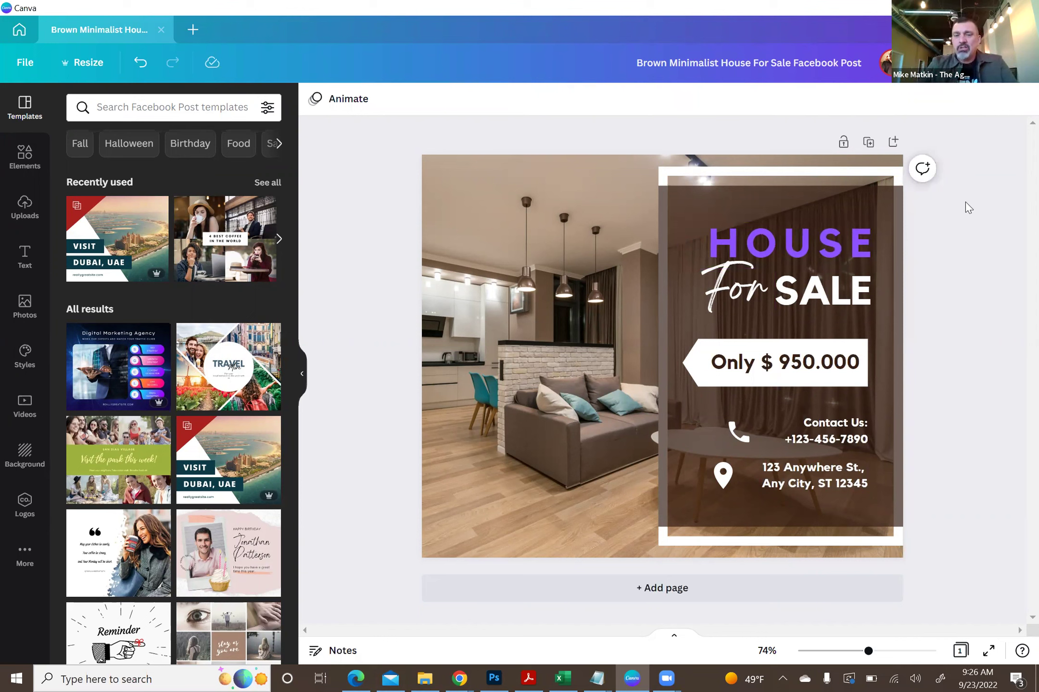
left_click(756, 271)
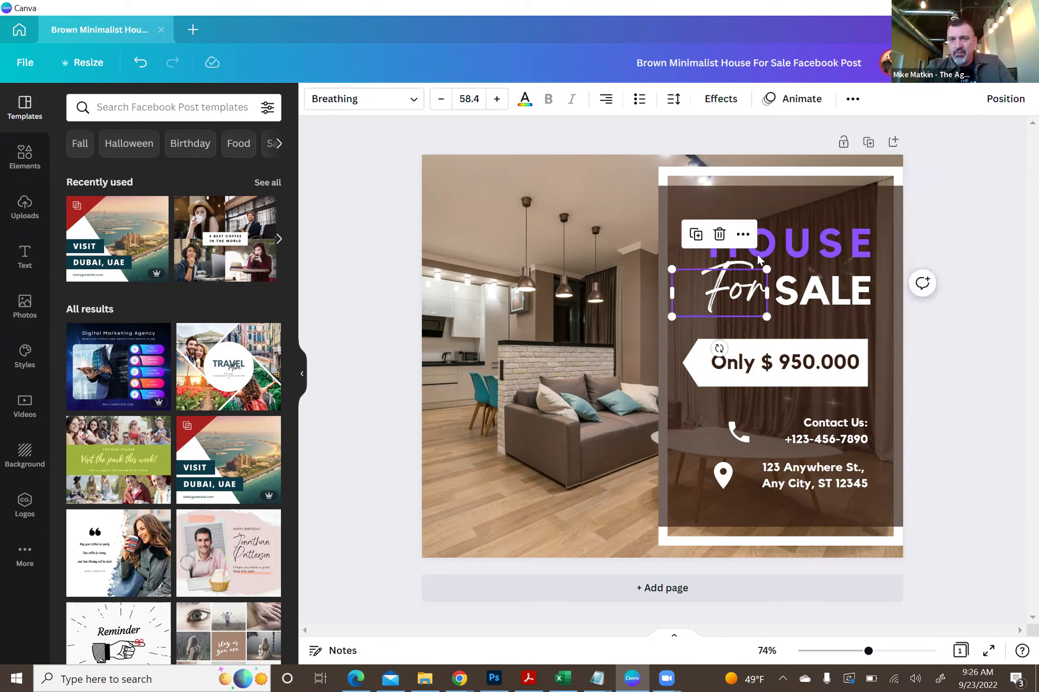
left_click(757, 255)
left_click_drag(736, 227, 536, 350)
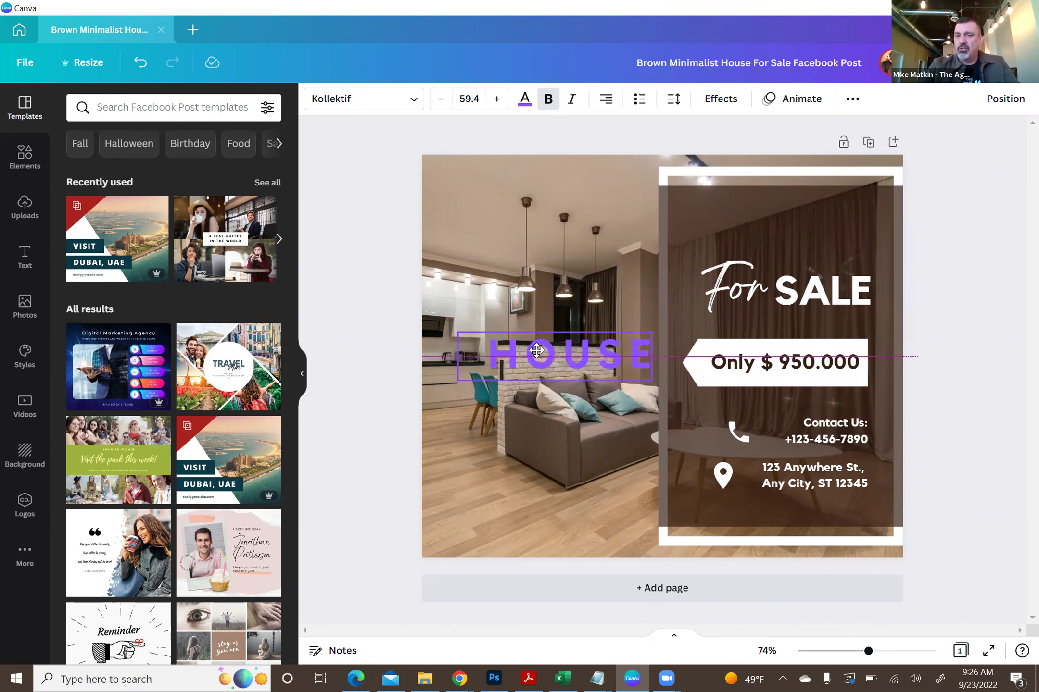
left_click_drag(536, 351, 757, 245)
left_click(943, 173)
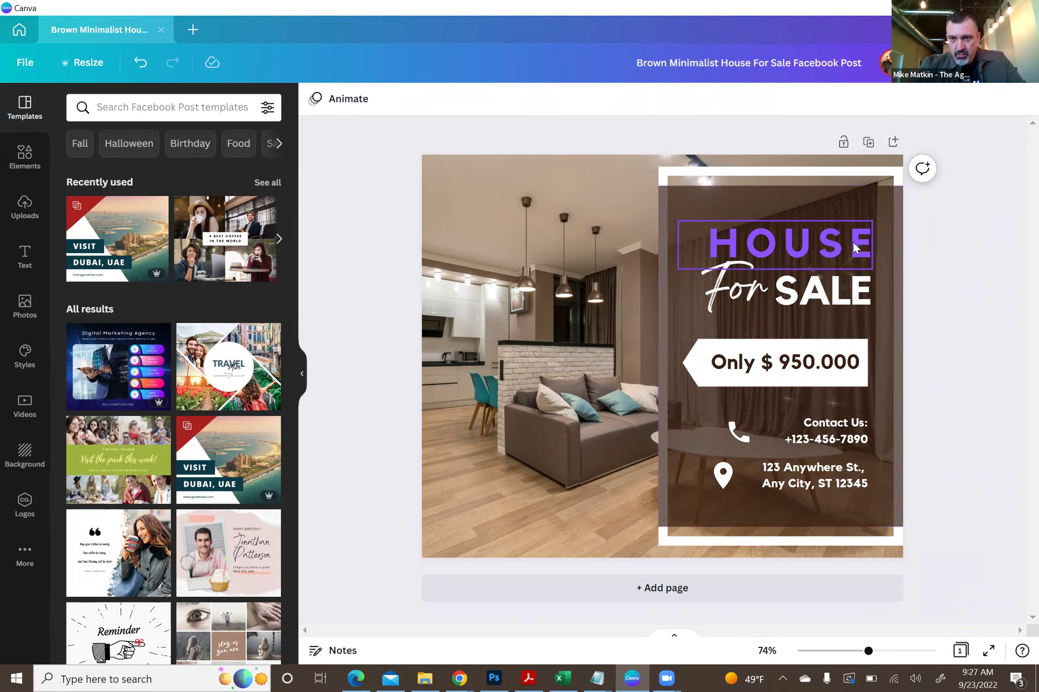
- Retype the HOUSE heading as OFFER
left_click(835, 244)
double_click(835, 246)
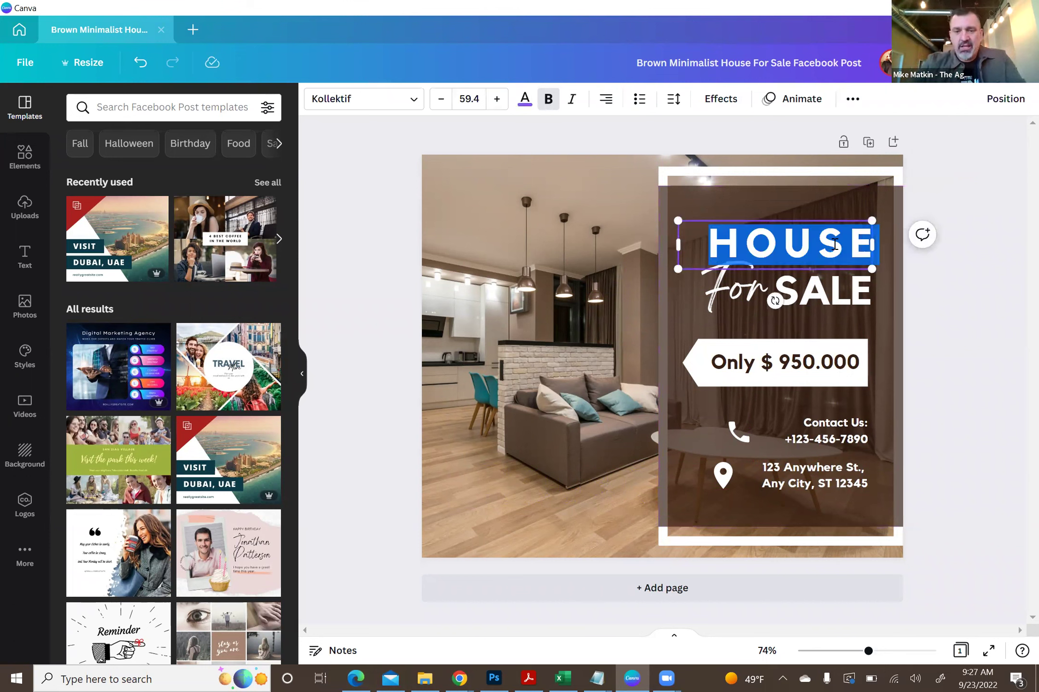
type("OFFER")
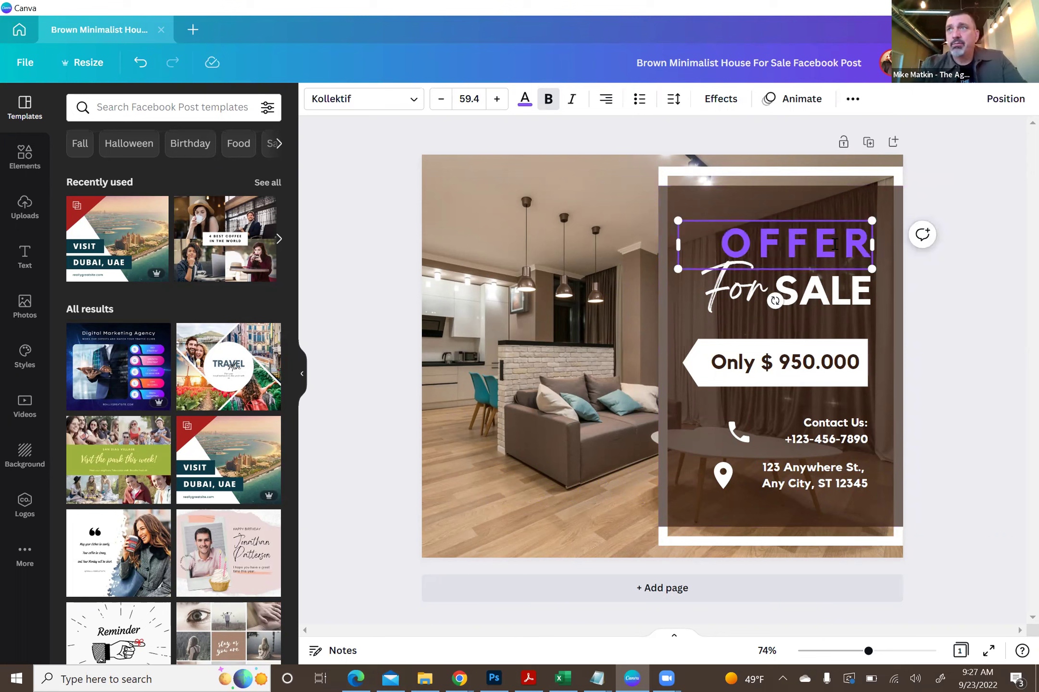
left_click(364, 286)
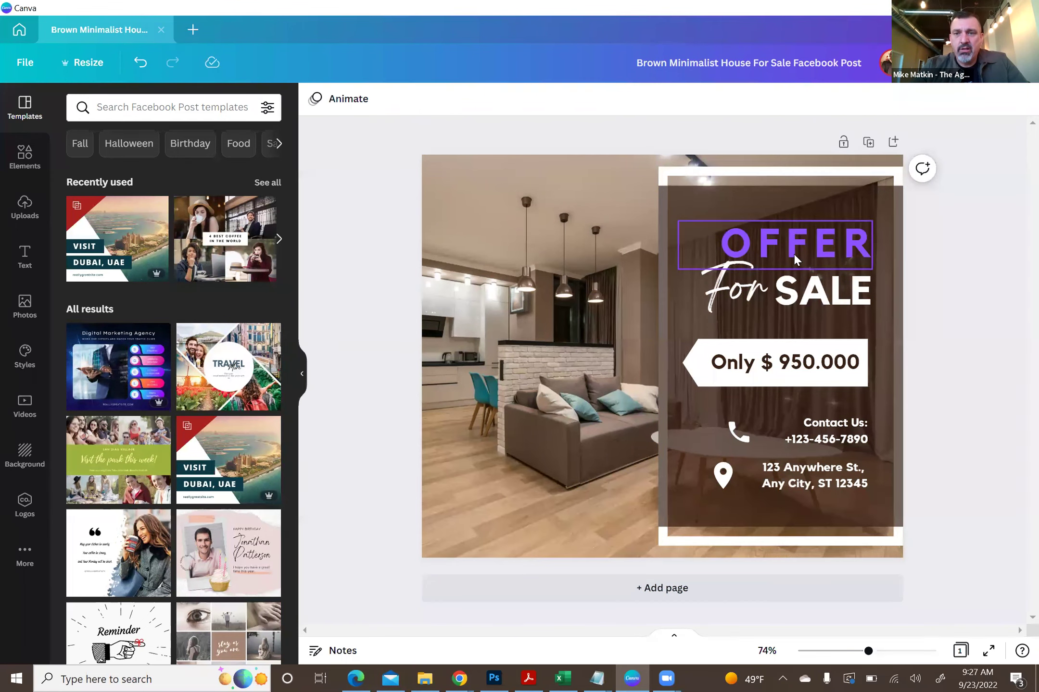
left_click(789, 243)
- Colour OFFER with the tan swatch from the photo's colours
left_click(524, 100)
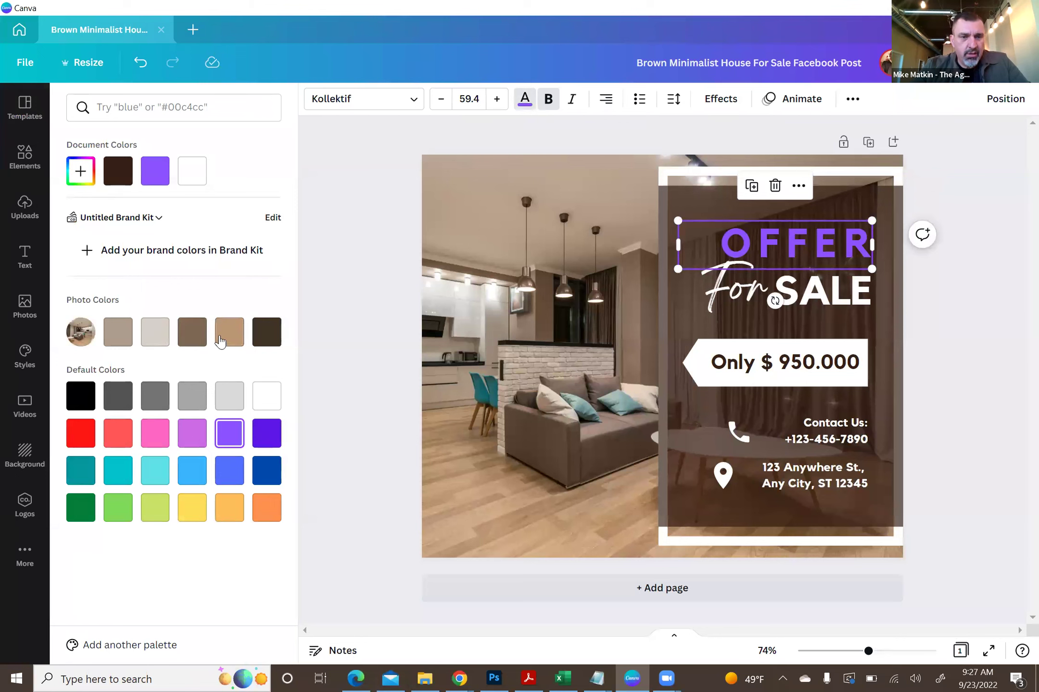
left_click(229, 332)
left_click(353, 287)
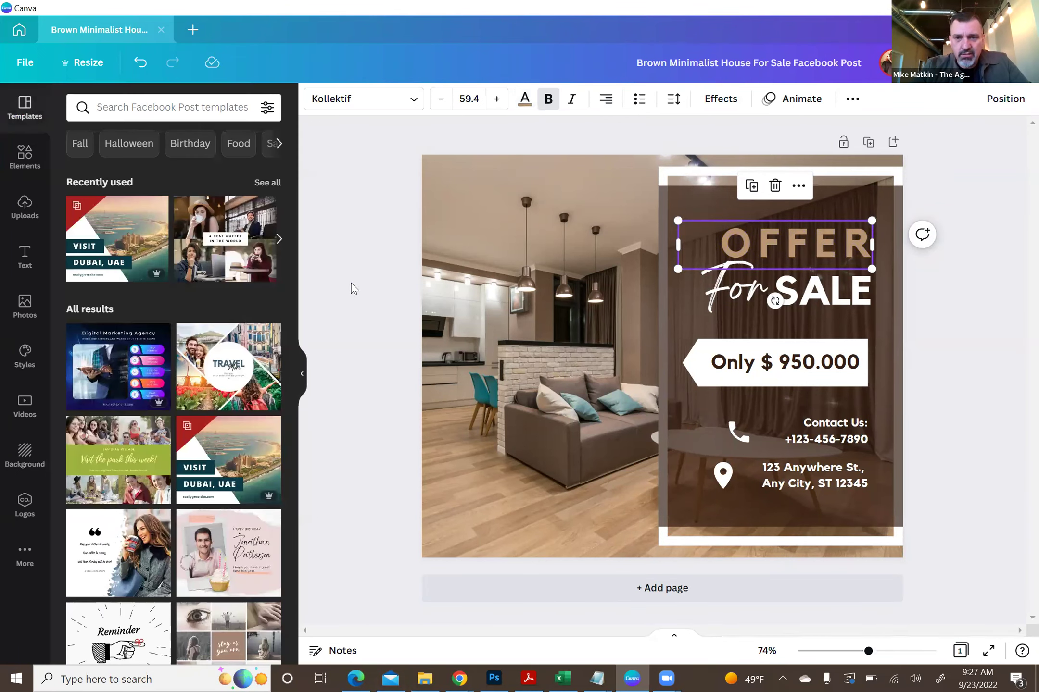
left_click(354, 287)
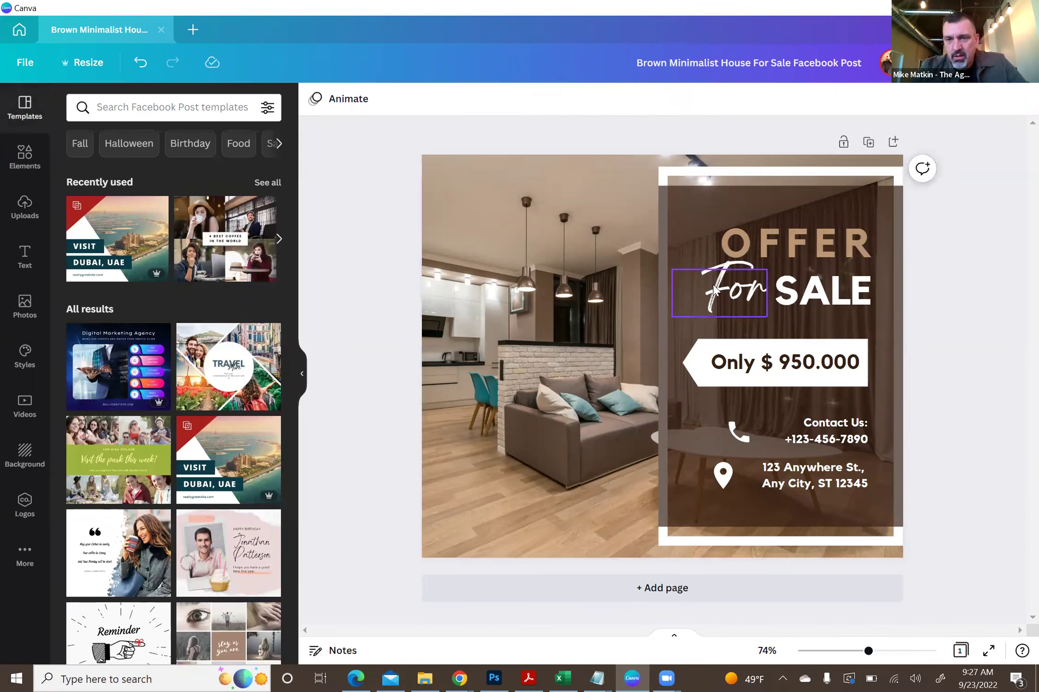
left_click(798, 300)
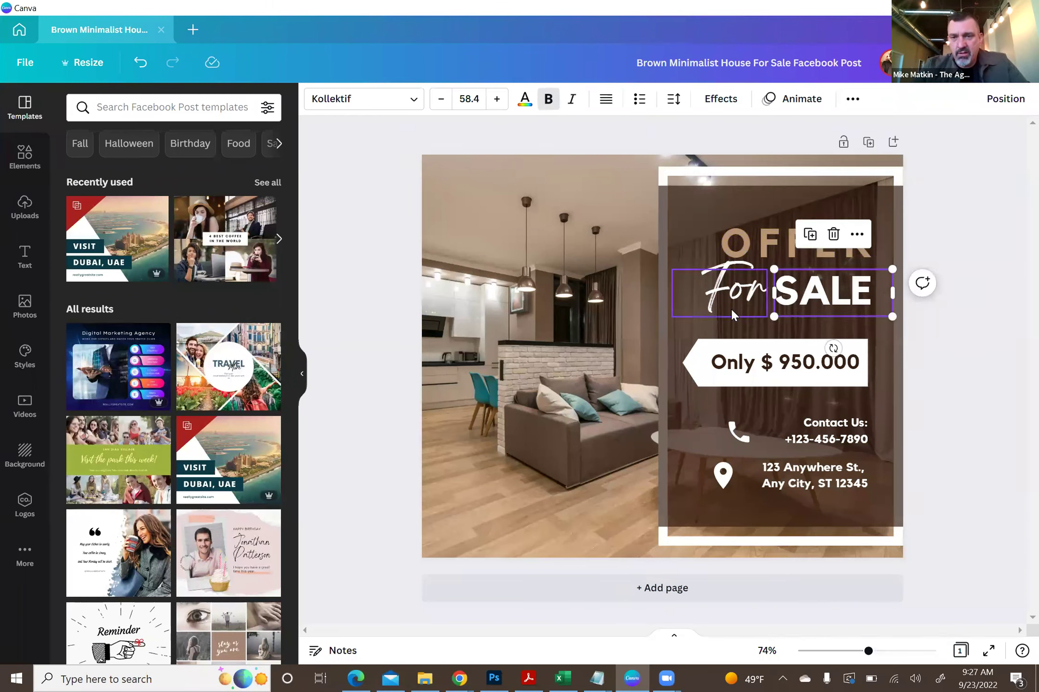
- Move the script For to the top of the photo and retype SALE as ACCEPTED in a widened box
left_click(722, 296)
left_click_drag(721, 295, 581, 191)
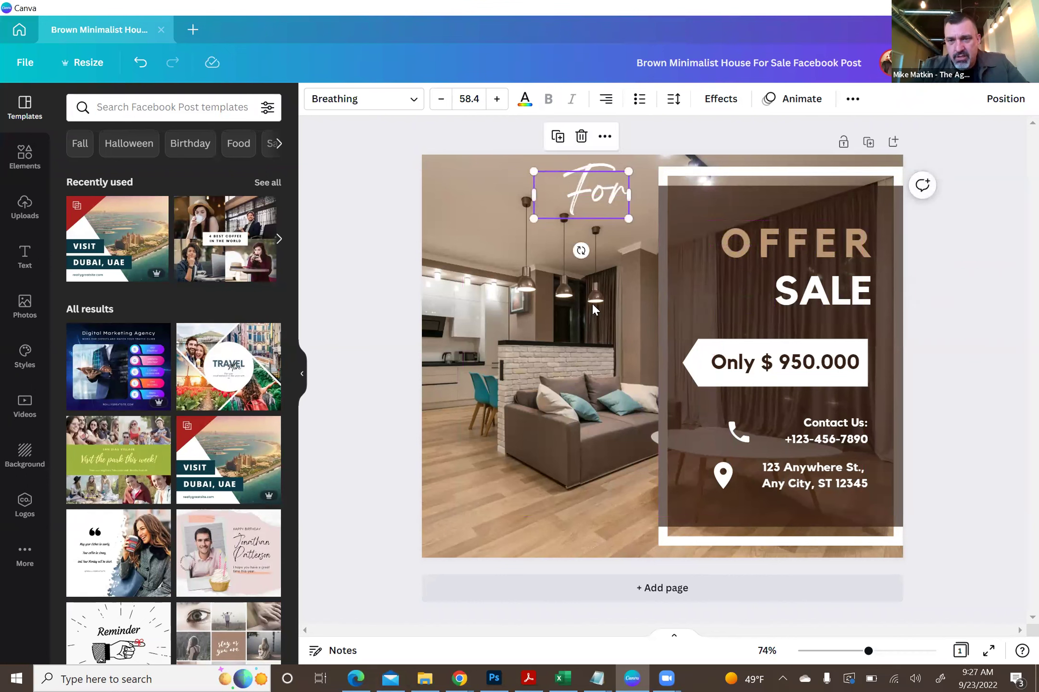
double_click(818, 291)
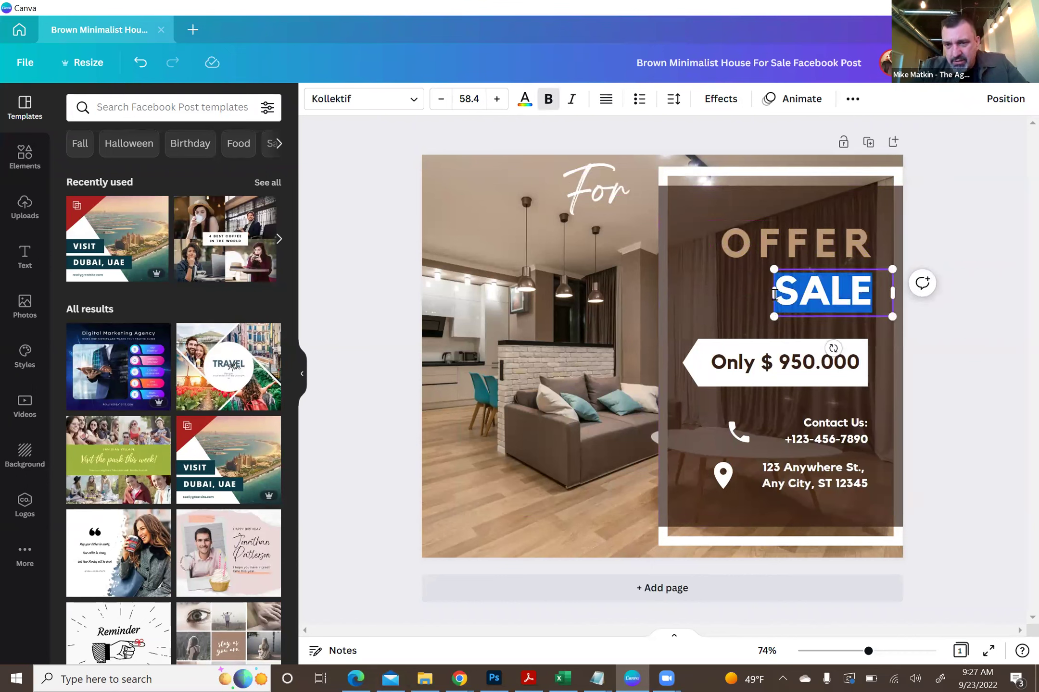
left_click_drag(755, 295, 663, 293)
left_click_drag(893, 295, 873, 296)
type("ACCE")
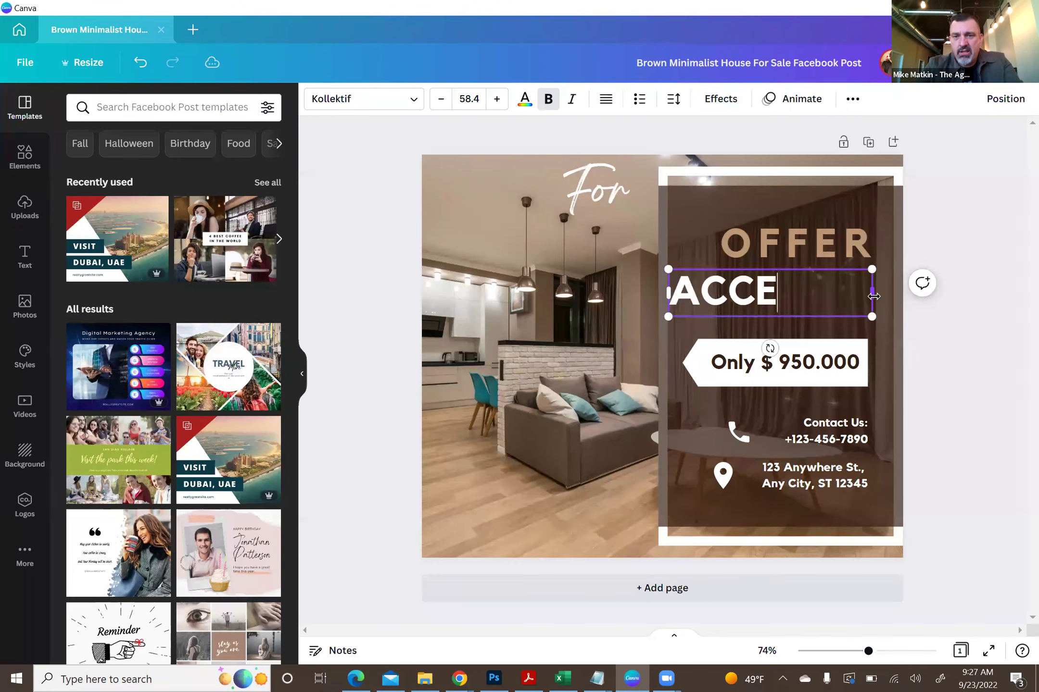
type("PTED")
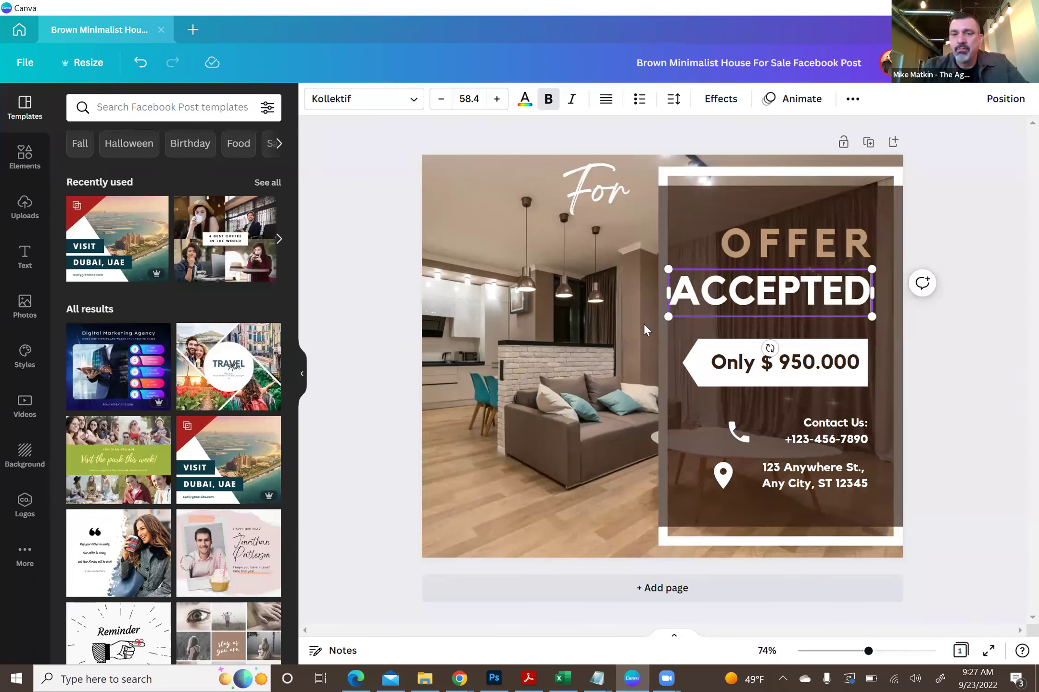
left_click(607, 306)
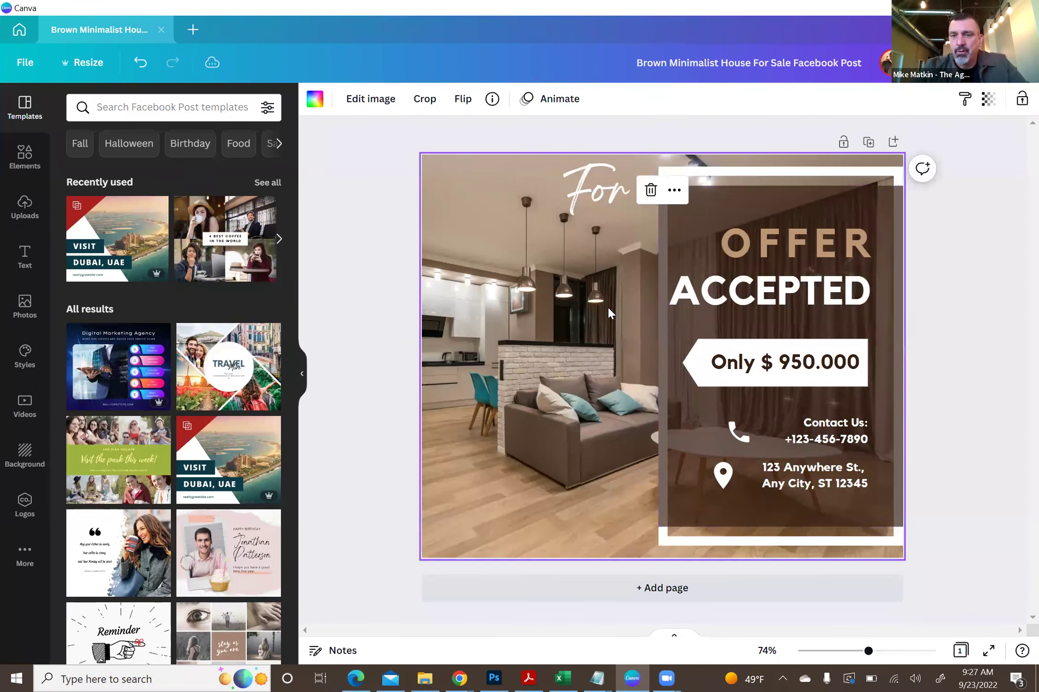
- Narrow the ACCEPTED text box so its final D wraps onto a second line
left_click(780, 291)
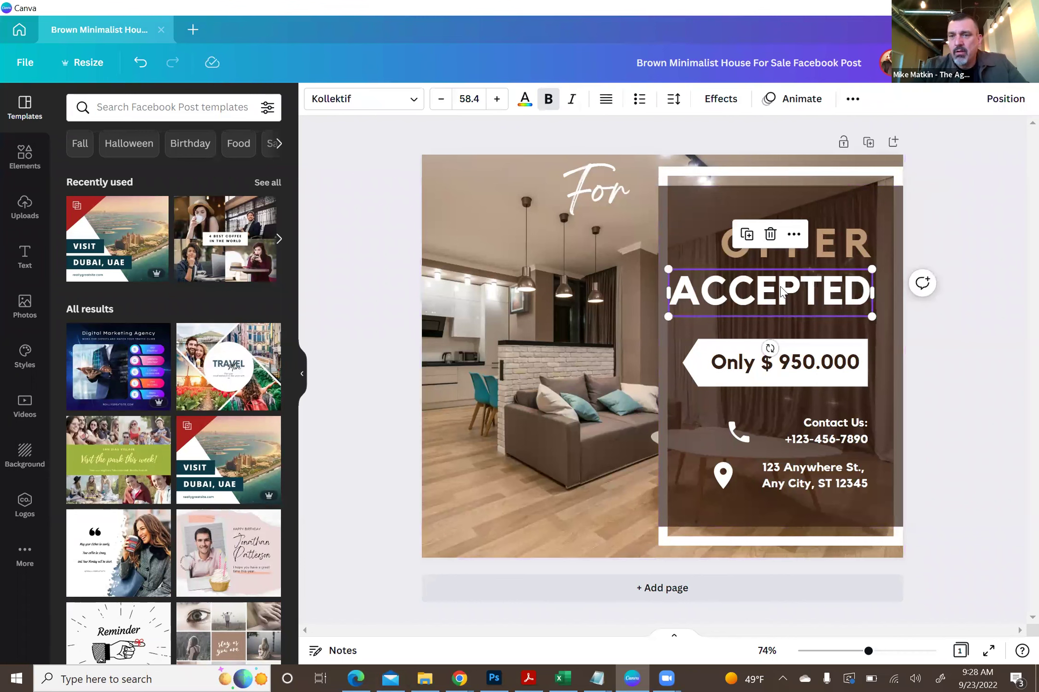
double_click(715, 291)
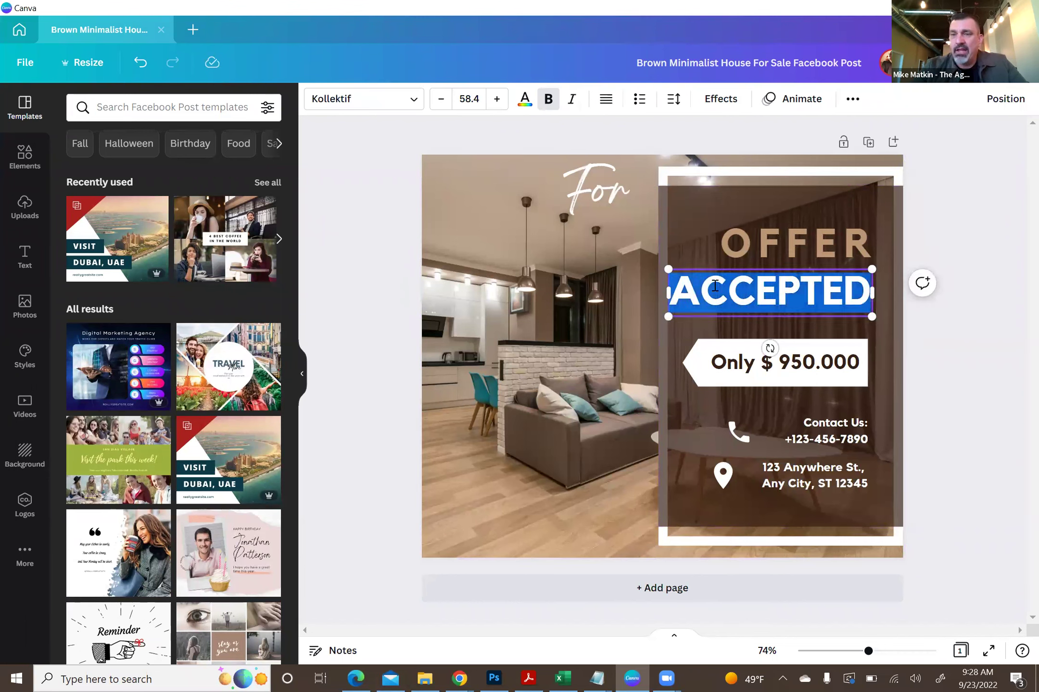
left_click_drag(664, 293, 686, 292)
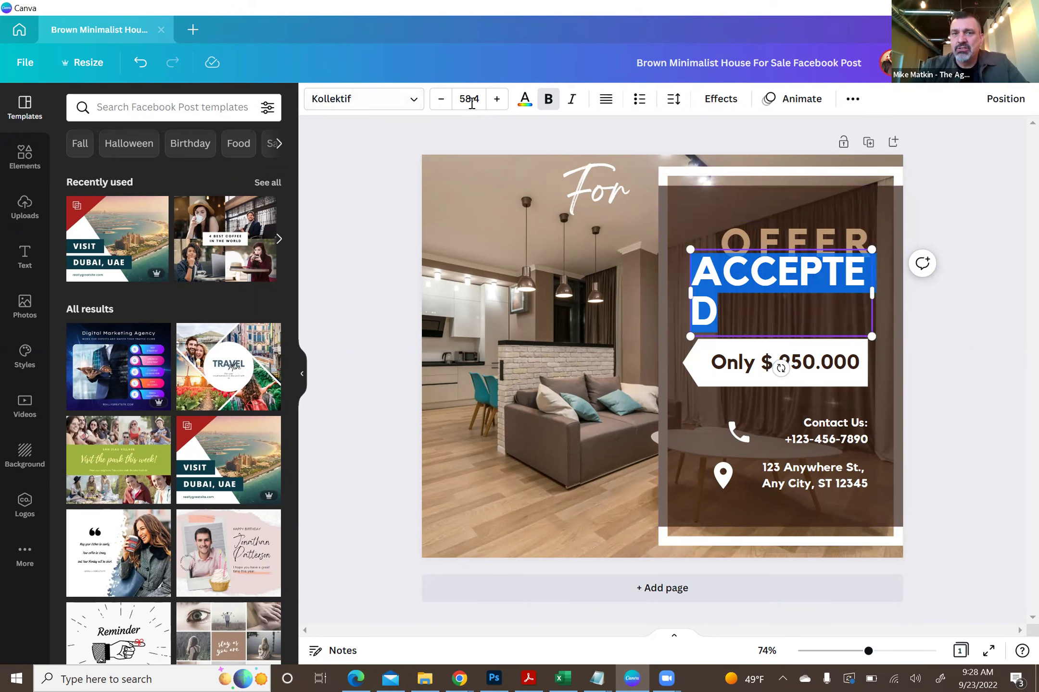
left_click(524, 101)
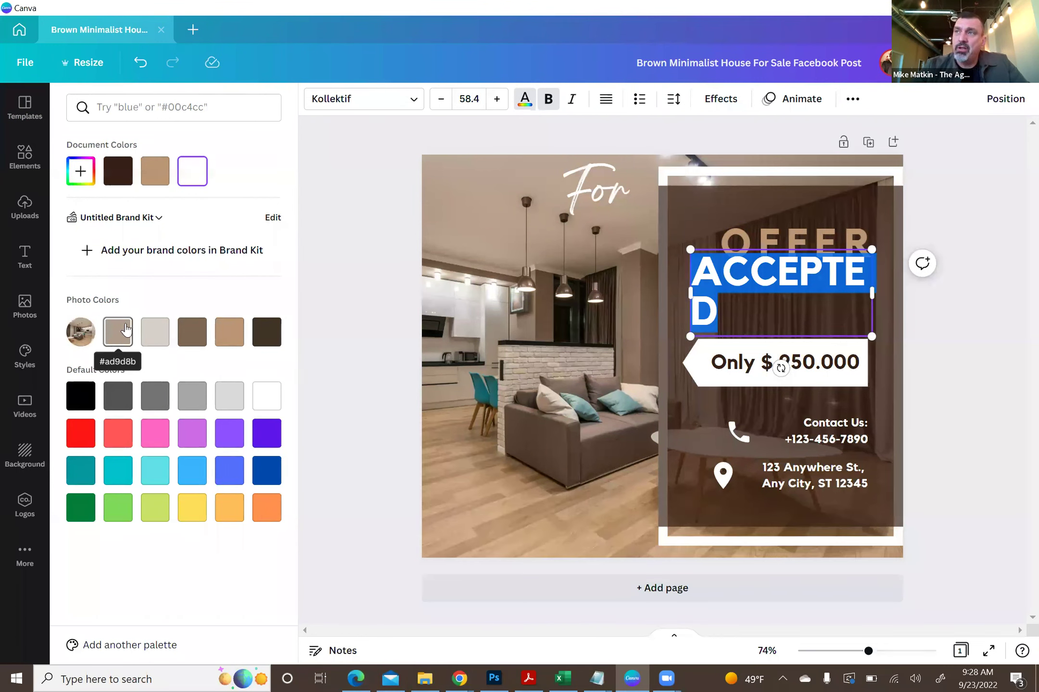
- Give ACCEPTED a custom bright cyan colour, #0ED2ED
left_click(80, 174)
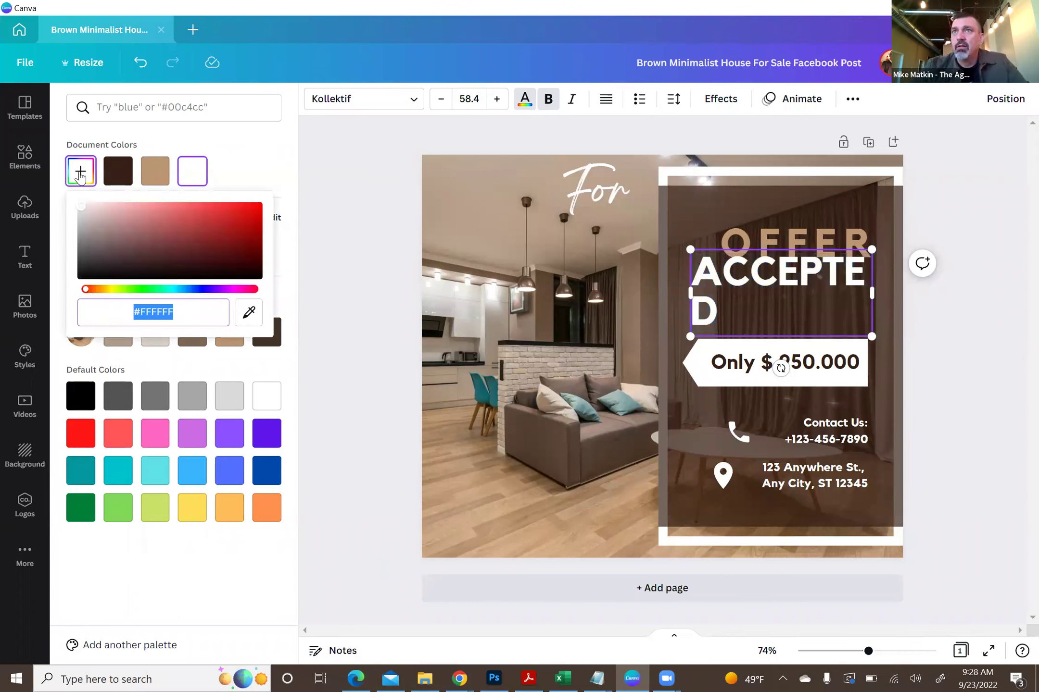
left_click(228, 206)
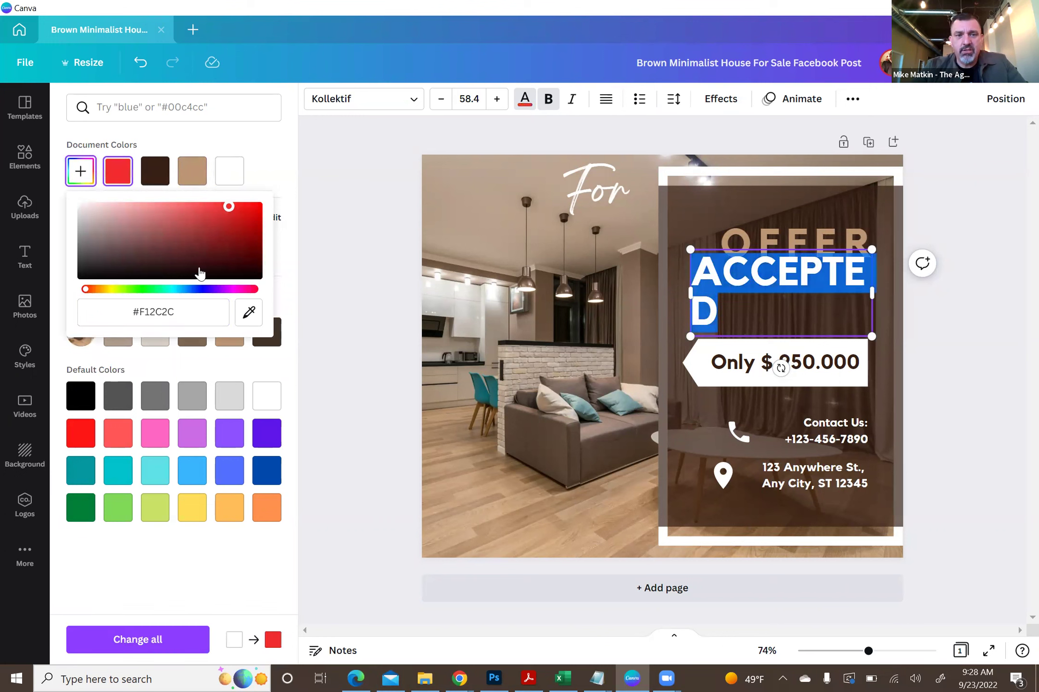
left_click_drag(90, 290, 173, 289)
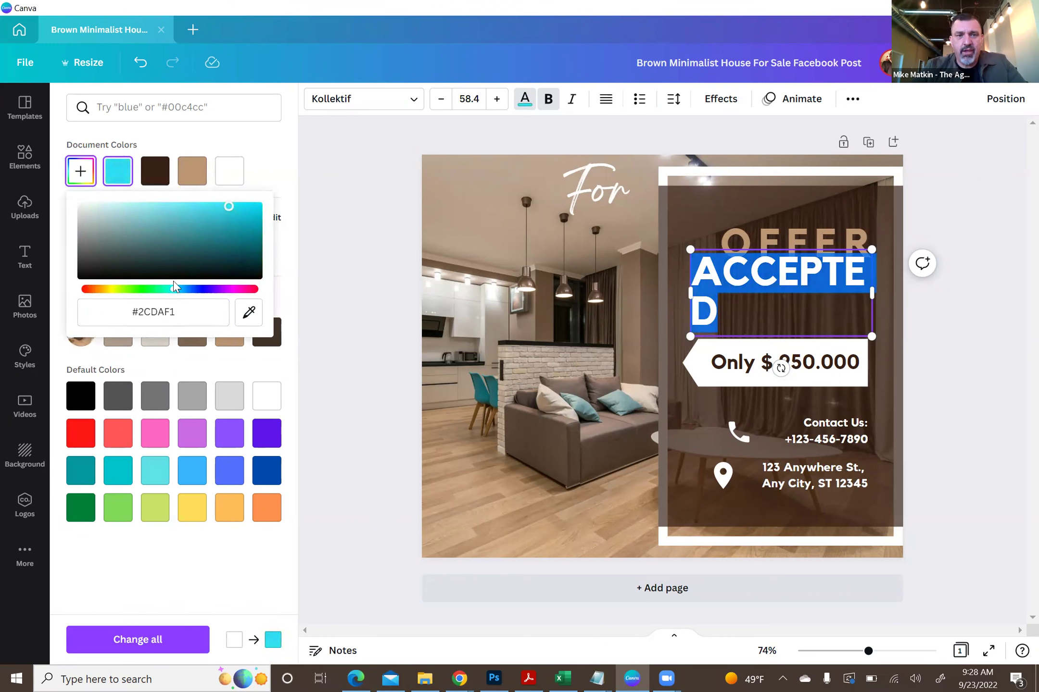
left_click(237, 231)
left_click(251, 212)
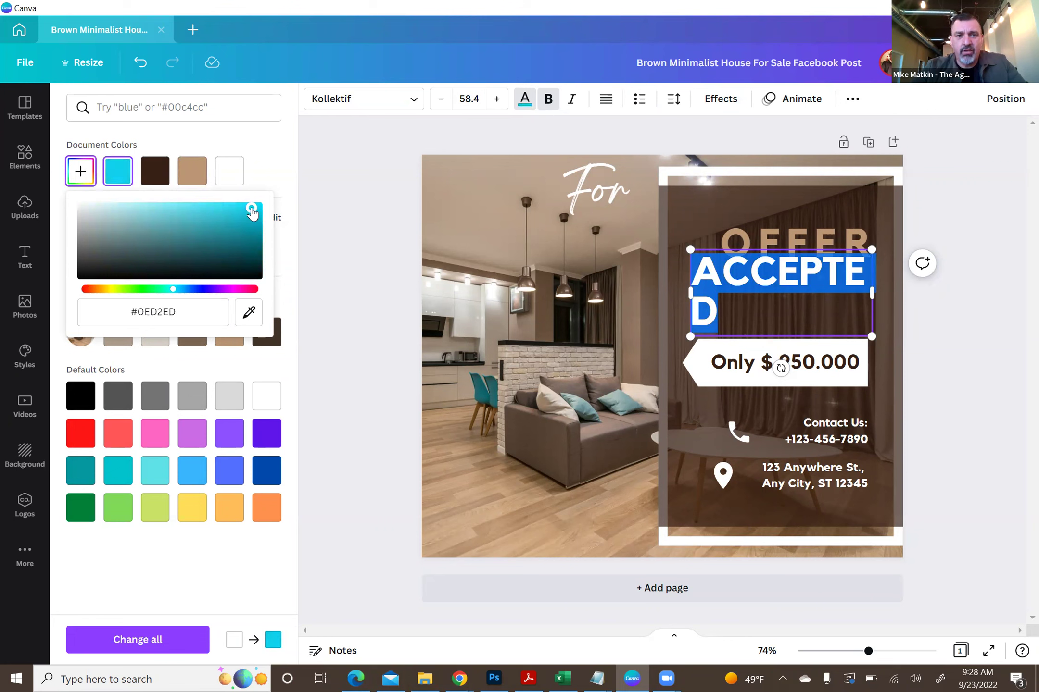
left_click(374, 278)
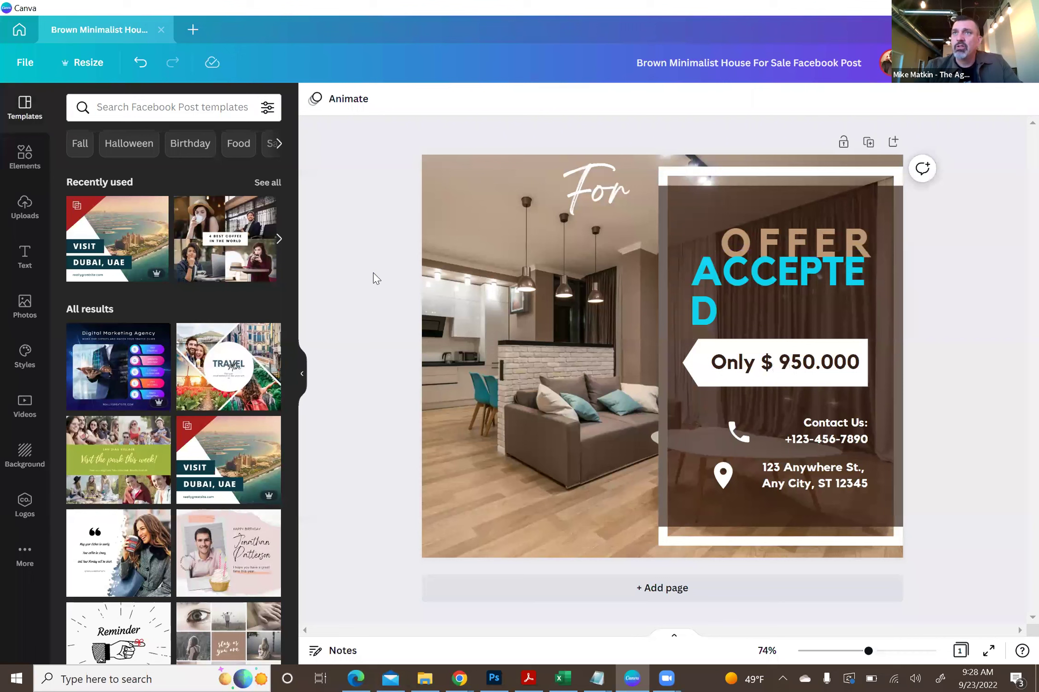
left_click(712, 282)
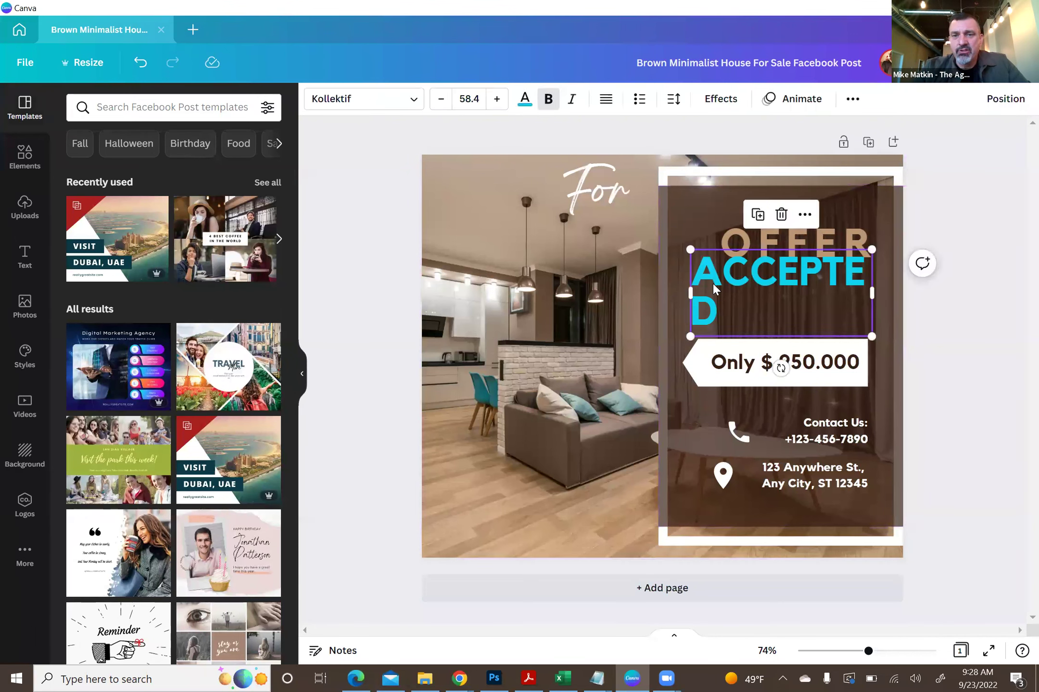
left_click(525, 98)
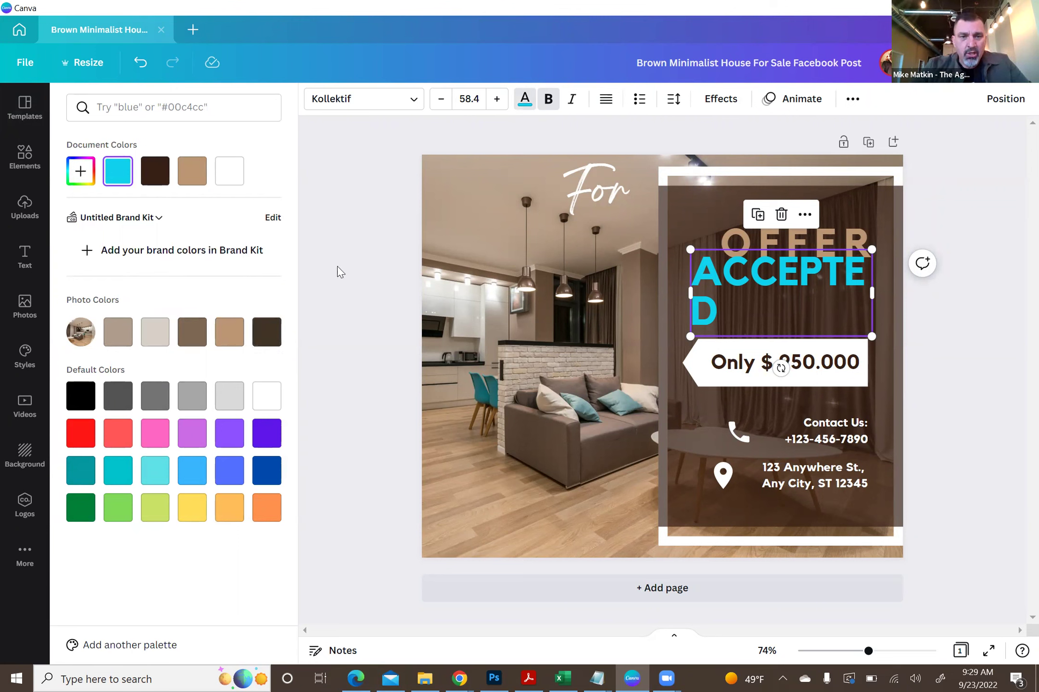
- Compare ACCEPTED with and without bold, leaving it bold
key("Escape")
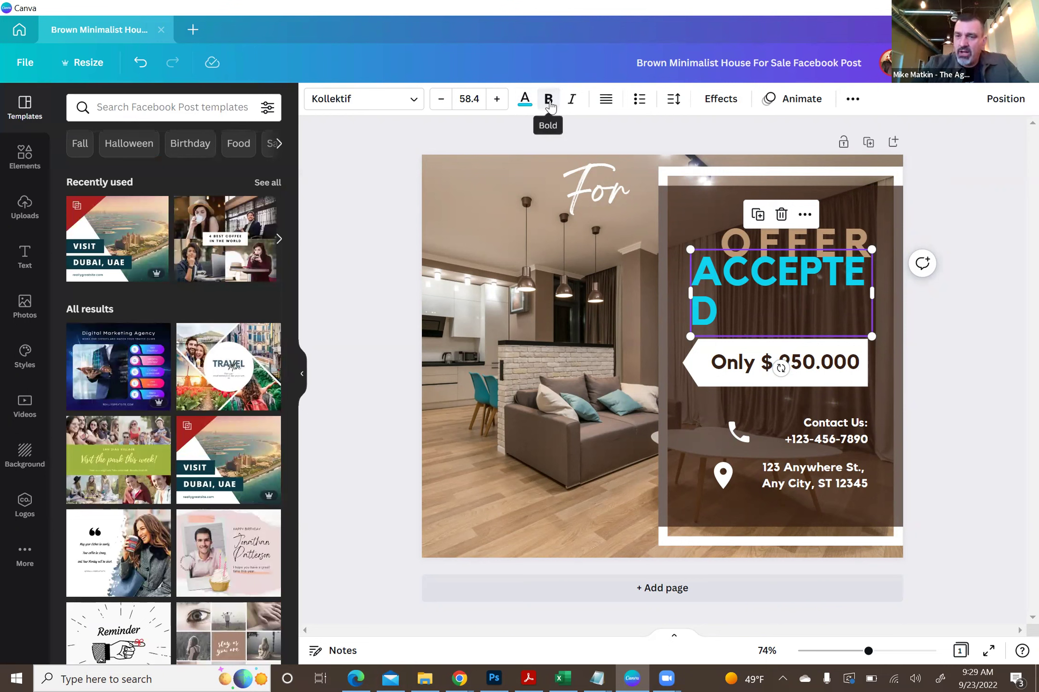
left_click(549, 102)
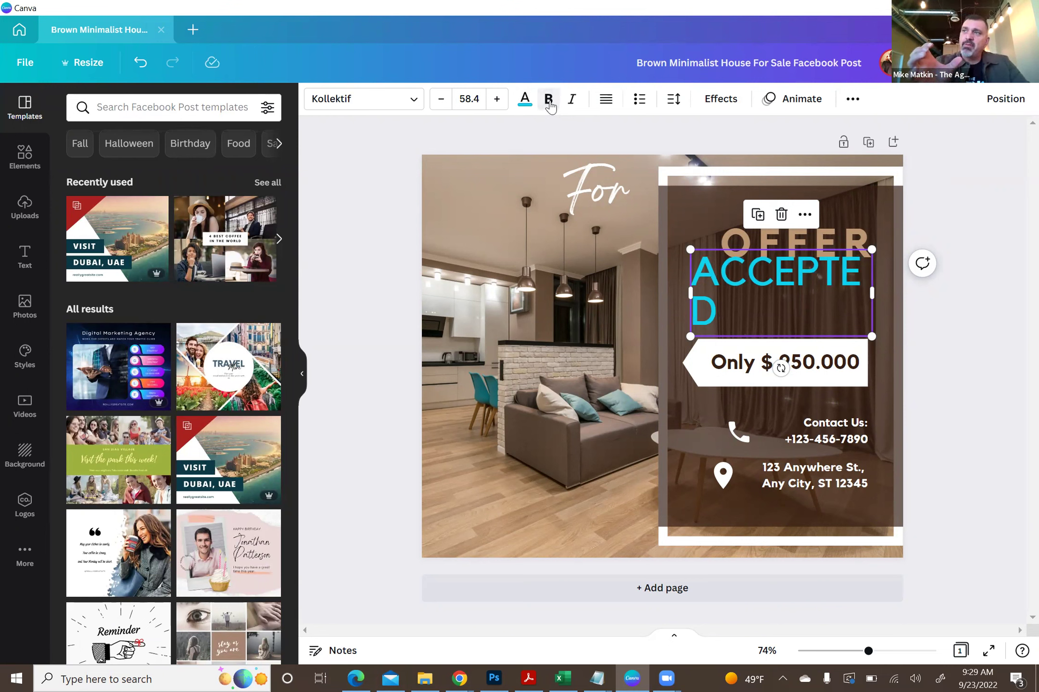
left_click(548, 101)
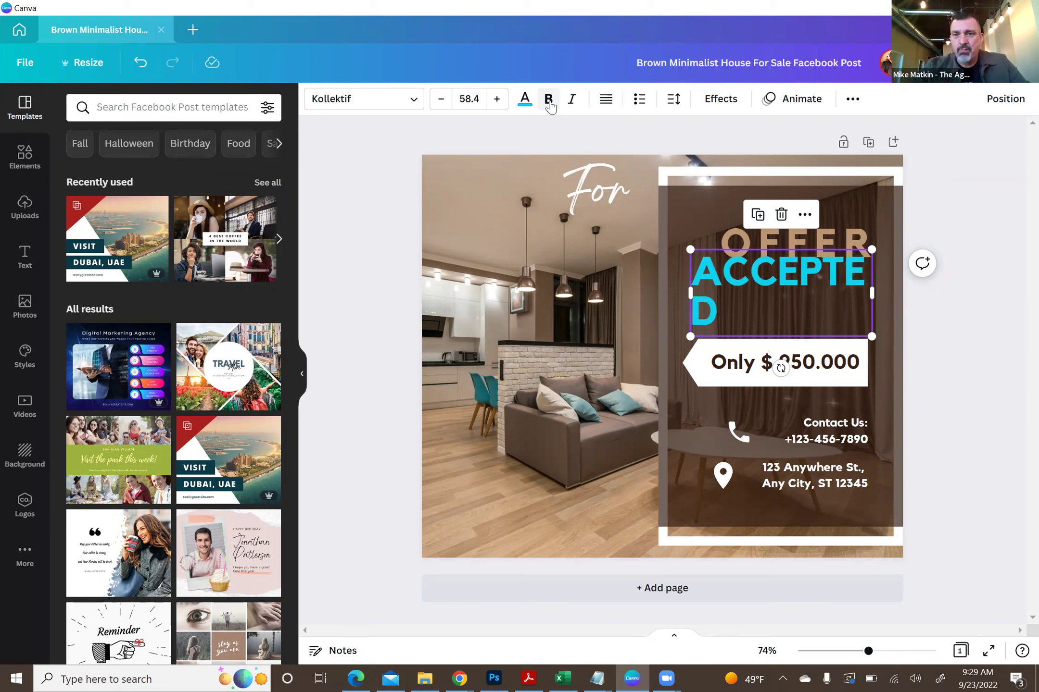
left_click(549, 101)
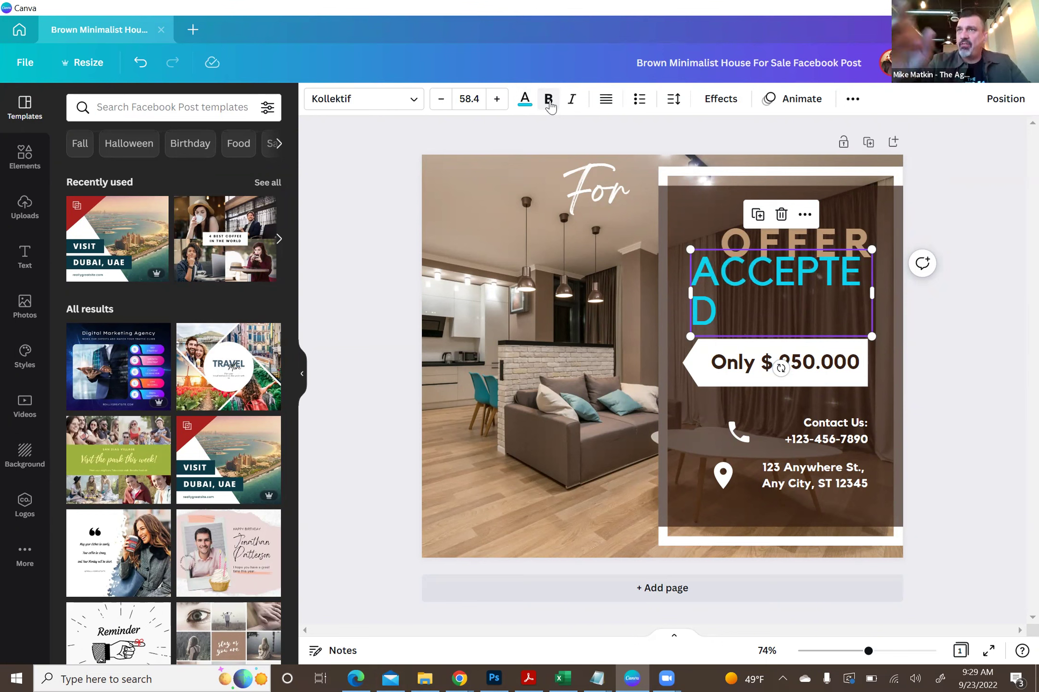
left_click(548, 101)
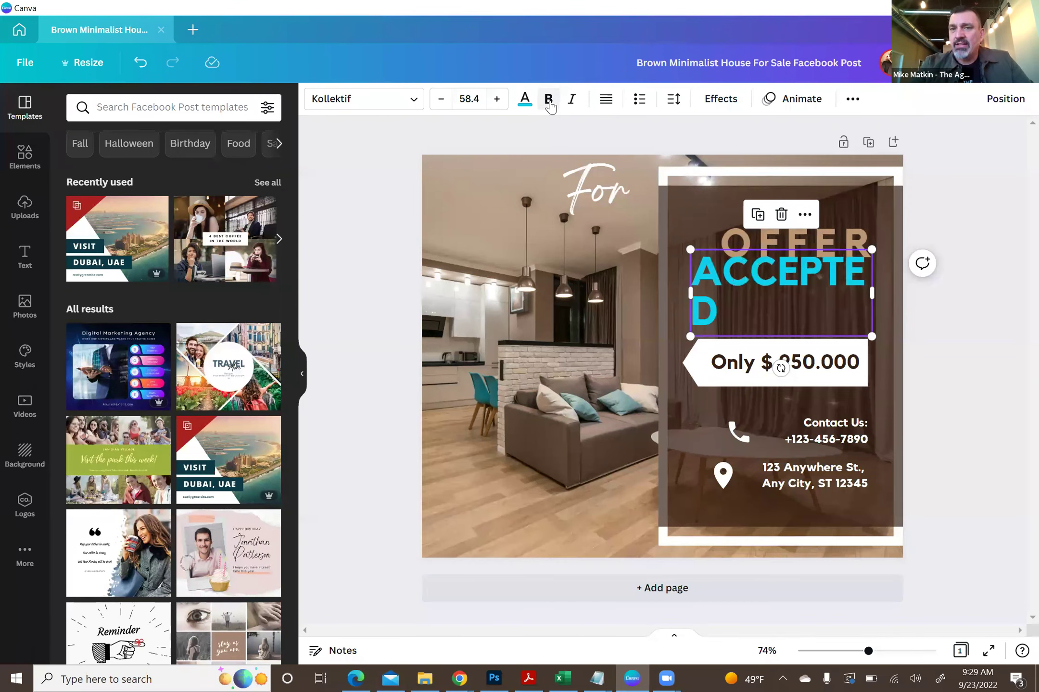
left_click(548, 101)
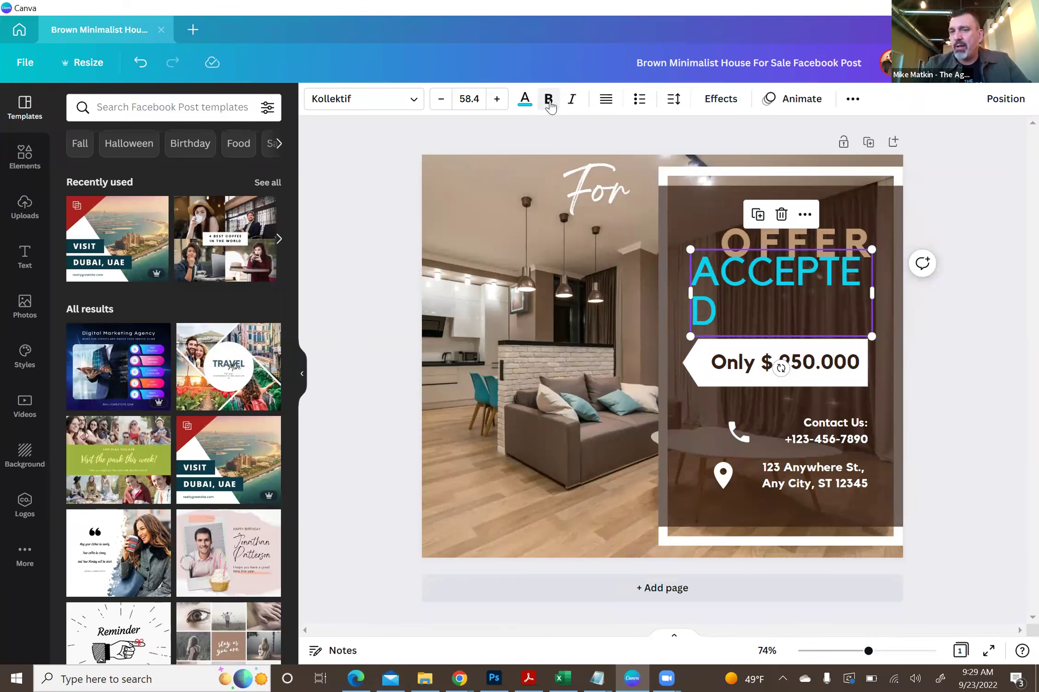
left_click(549, 100)
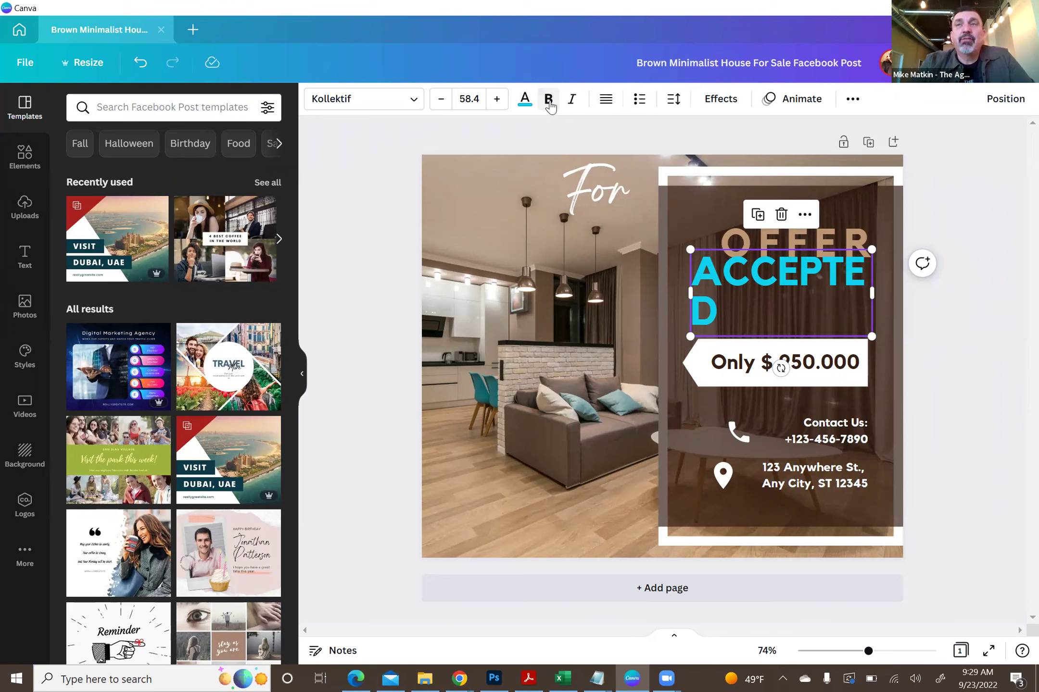
- Delete and retype the final D of ACCEPTED, keeping it wrapped on a second line
left_click(707, 310)
left_click(707, 310)
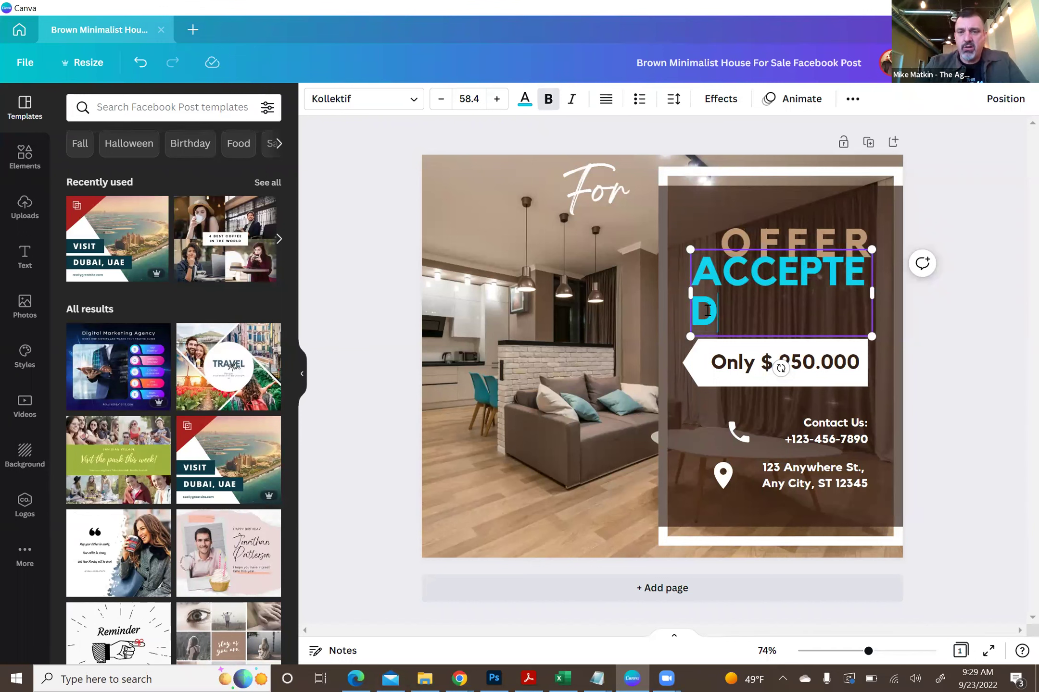
key("BackSpace")
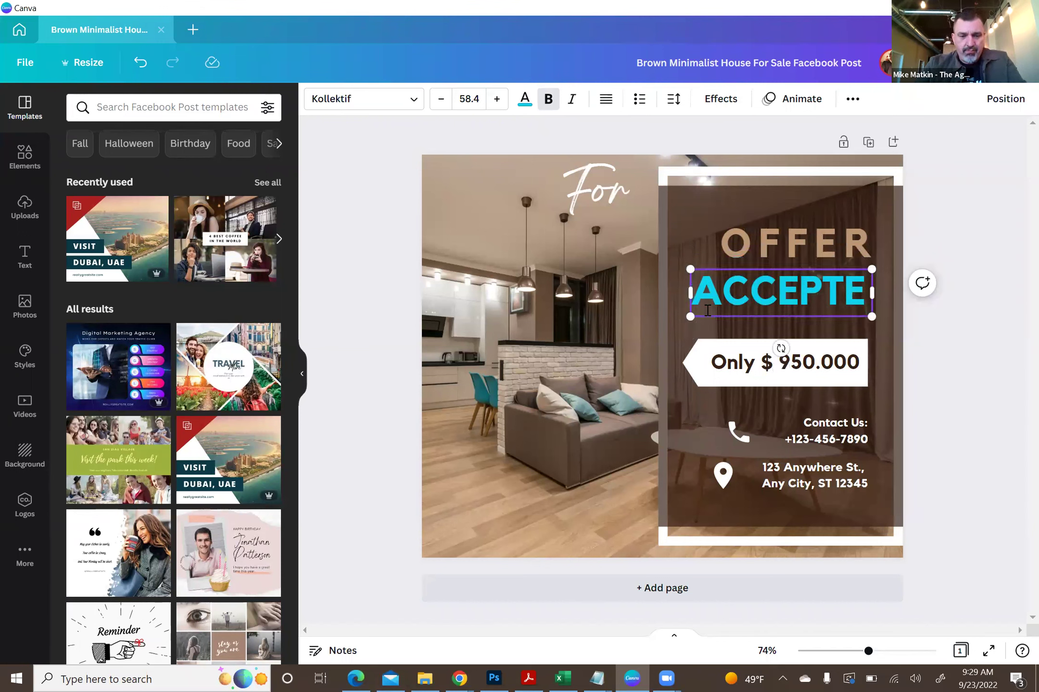
type("D")
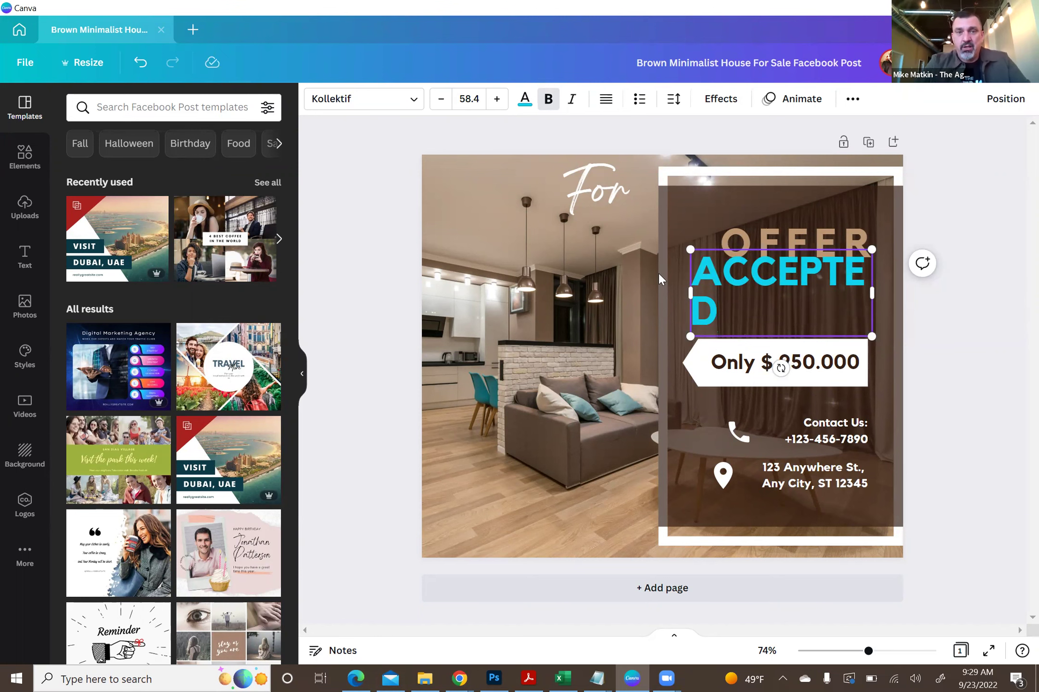
left_click(414, 107)
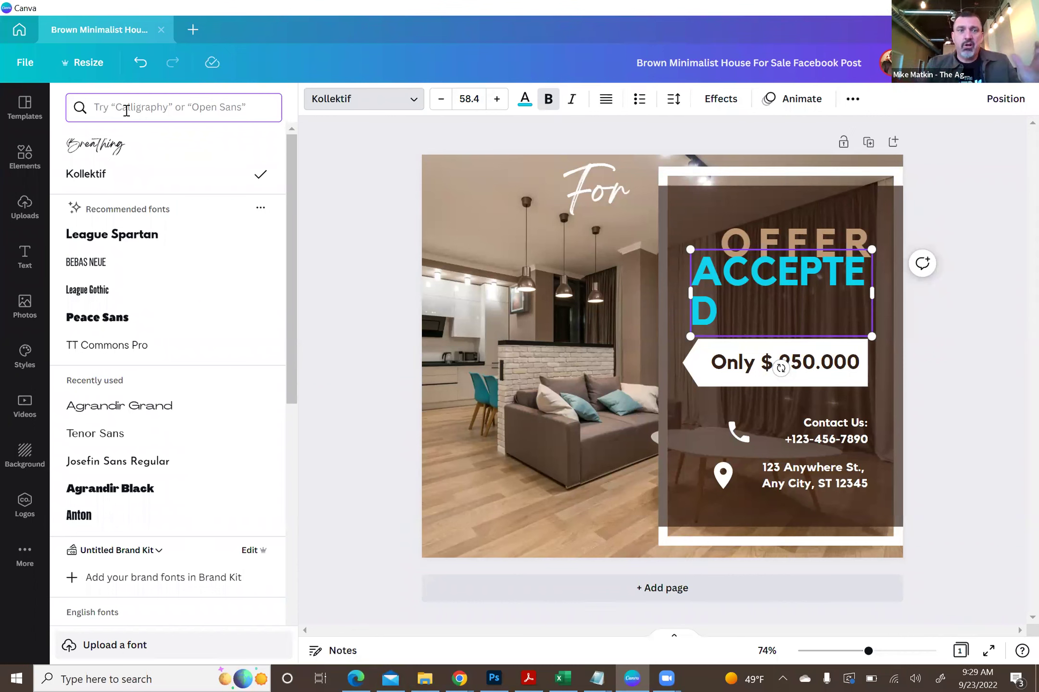
left_click_drag(289, 167, 281, 612)
scroll(281, 611, "down", 5)
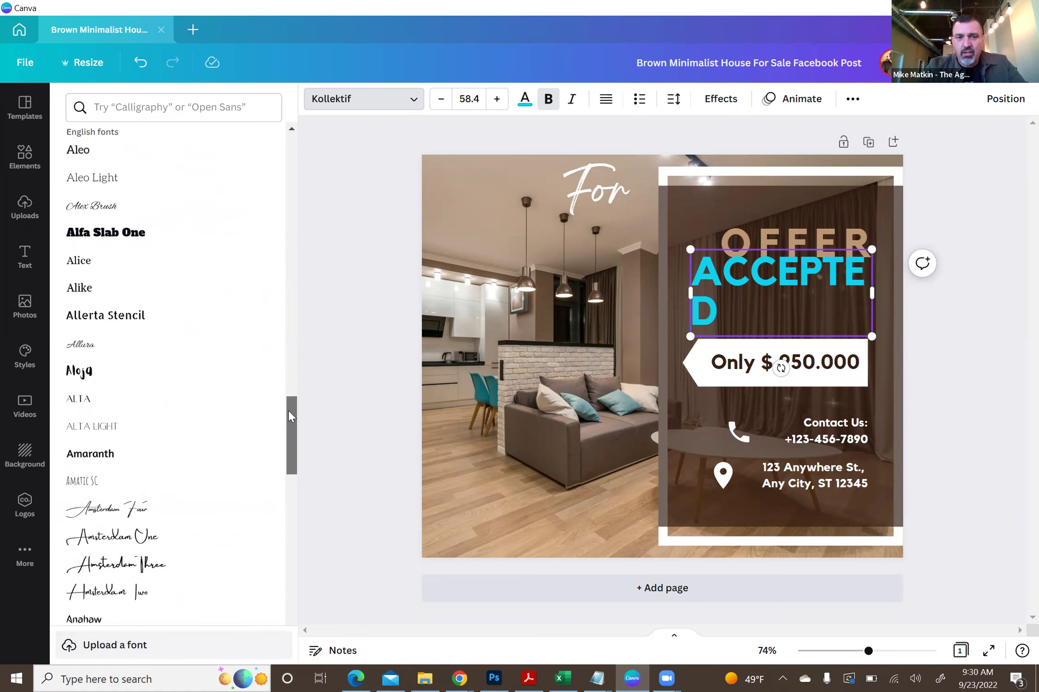
scroll(288, 409, "down", 5)
scroll(289, 462, "down", 10)
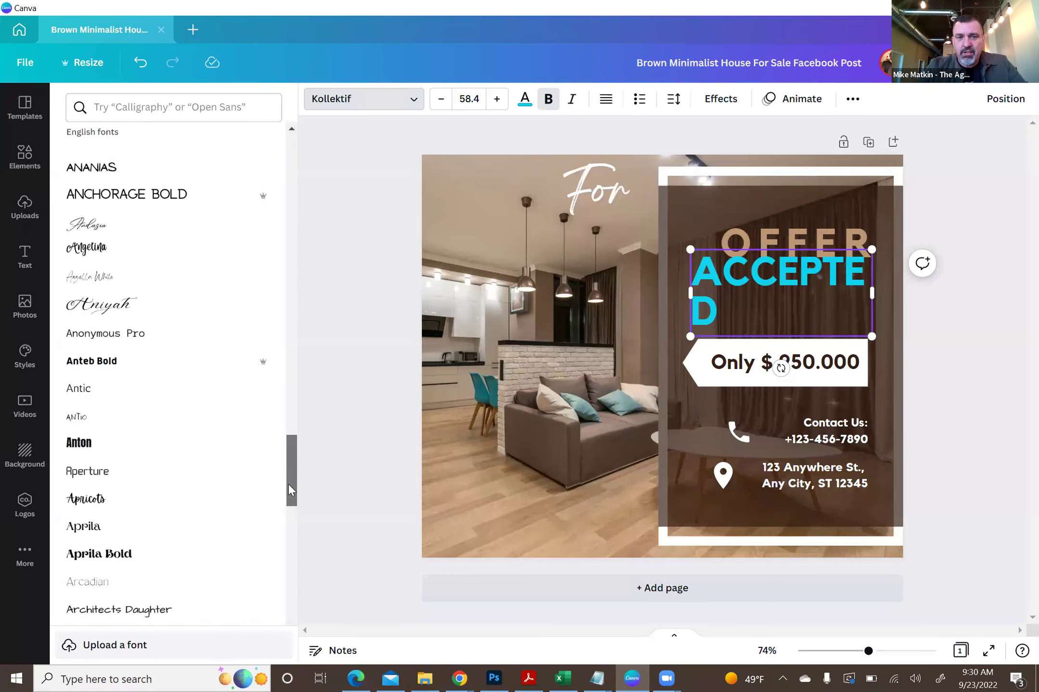
scroll(295, 567, "down", 9)
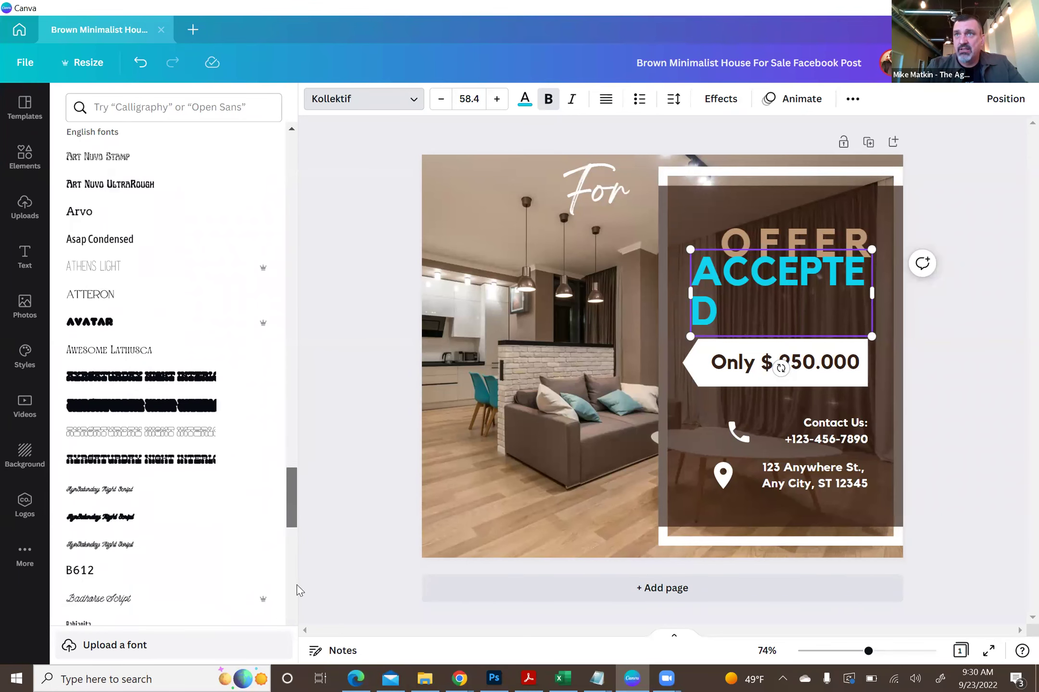
left_click_drag(288, 514, 295, 233)
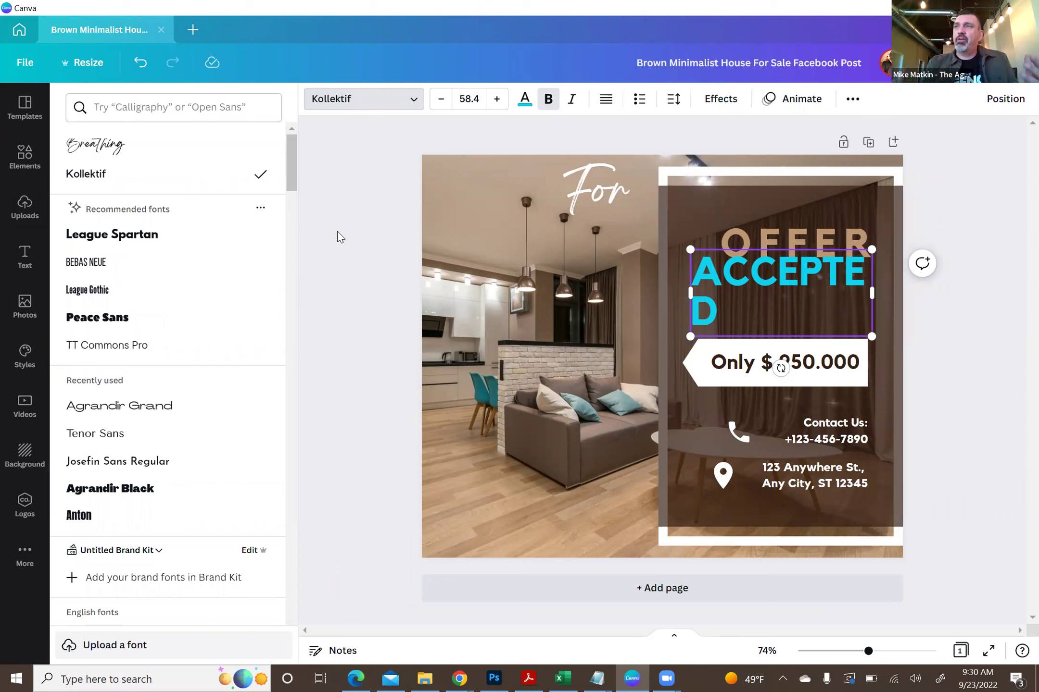
- Set the whole ACCEPTED heading to bold italic
left_click(358, 98)
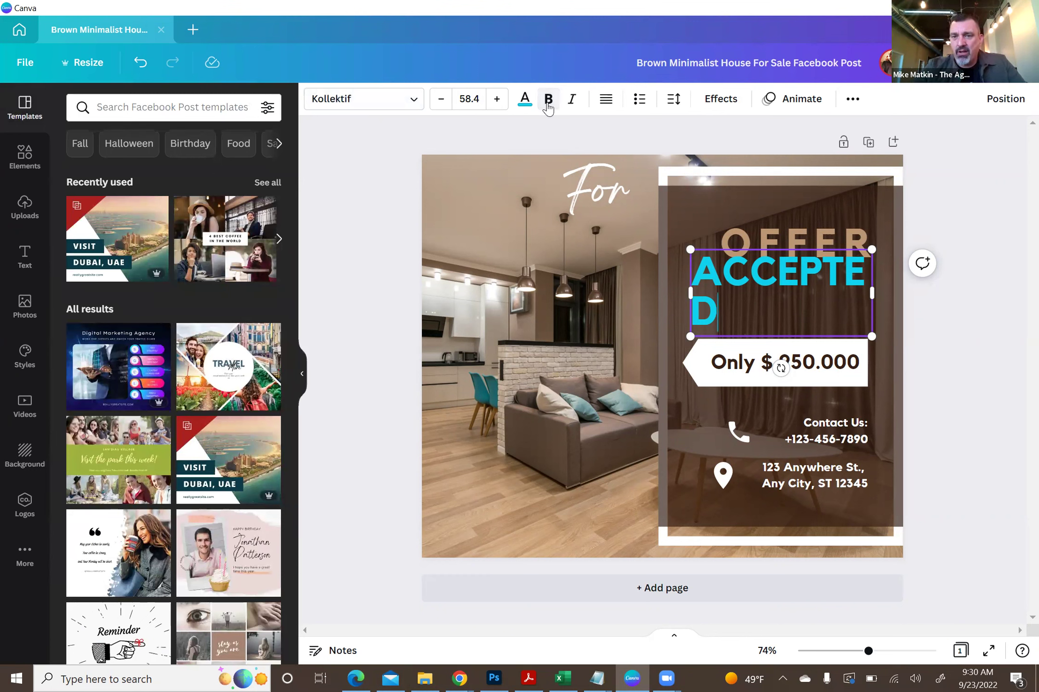
triple_click(719, 284)
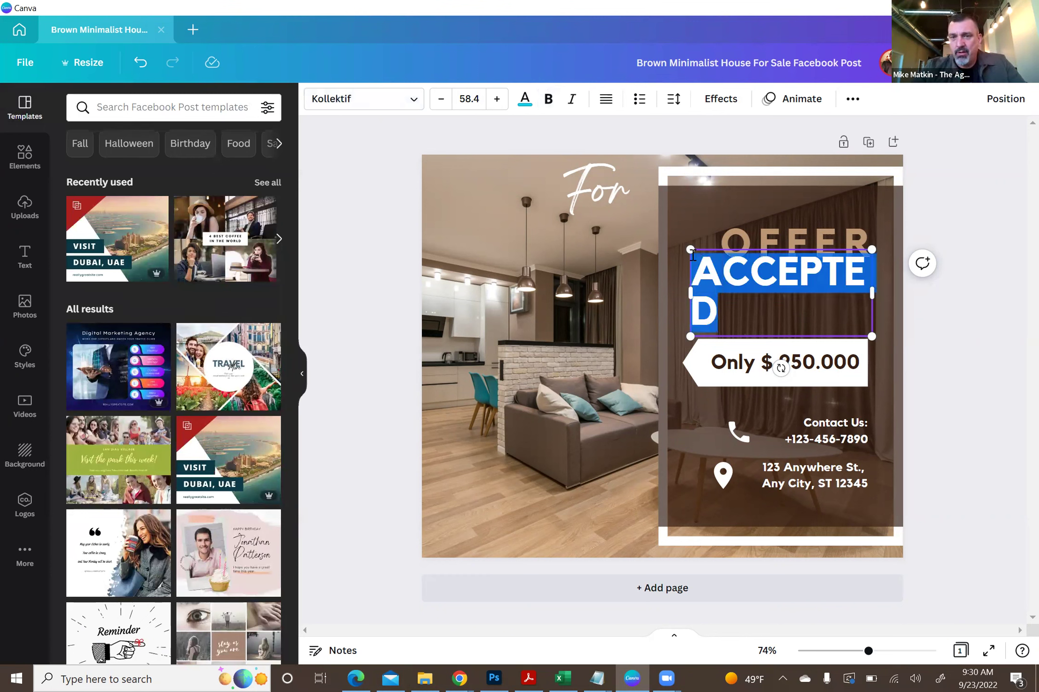
left_click(545, 101)
left_click(545, 101)
left_click(544, 101)
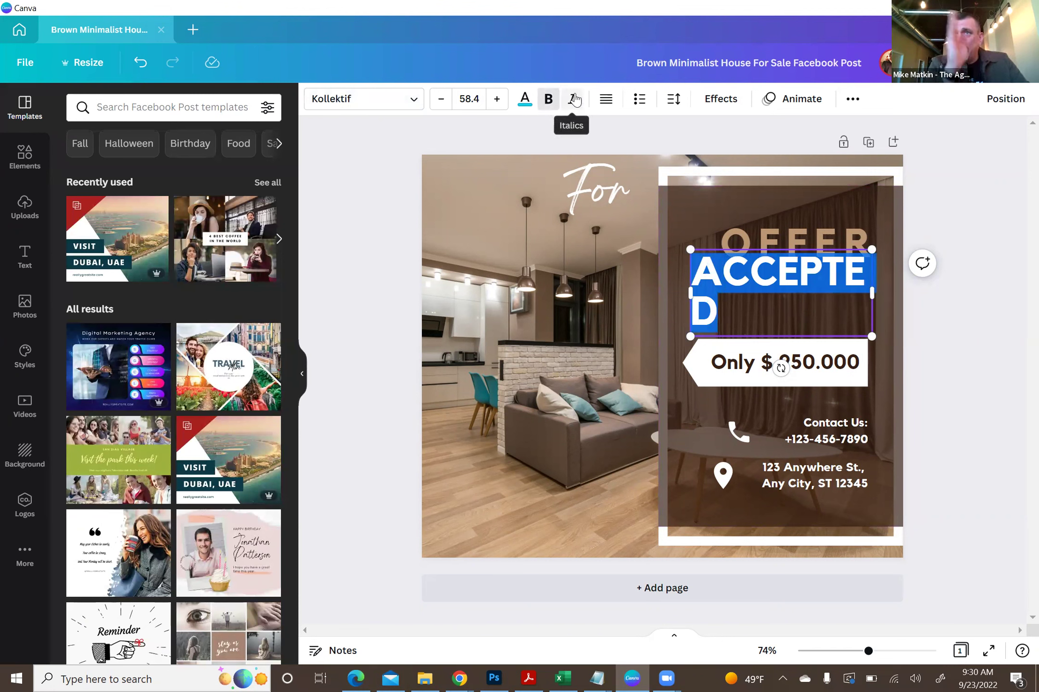
left_click(573, 100)
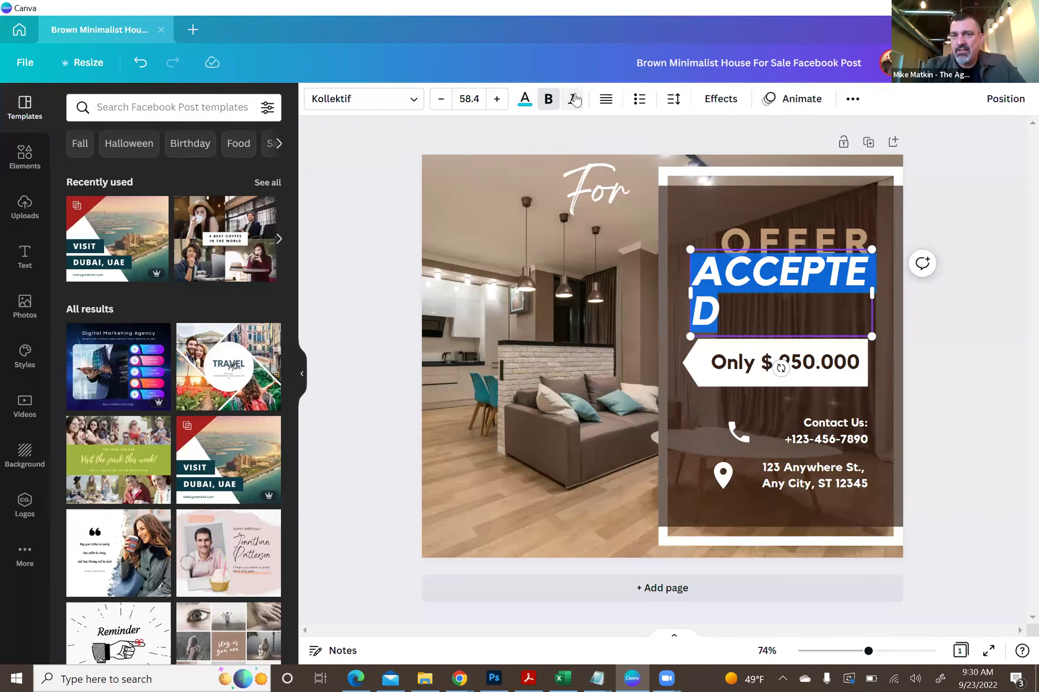
left_click(574, 100)
left_click(575, 99)
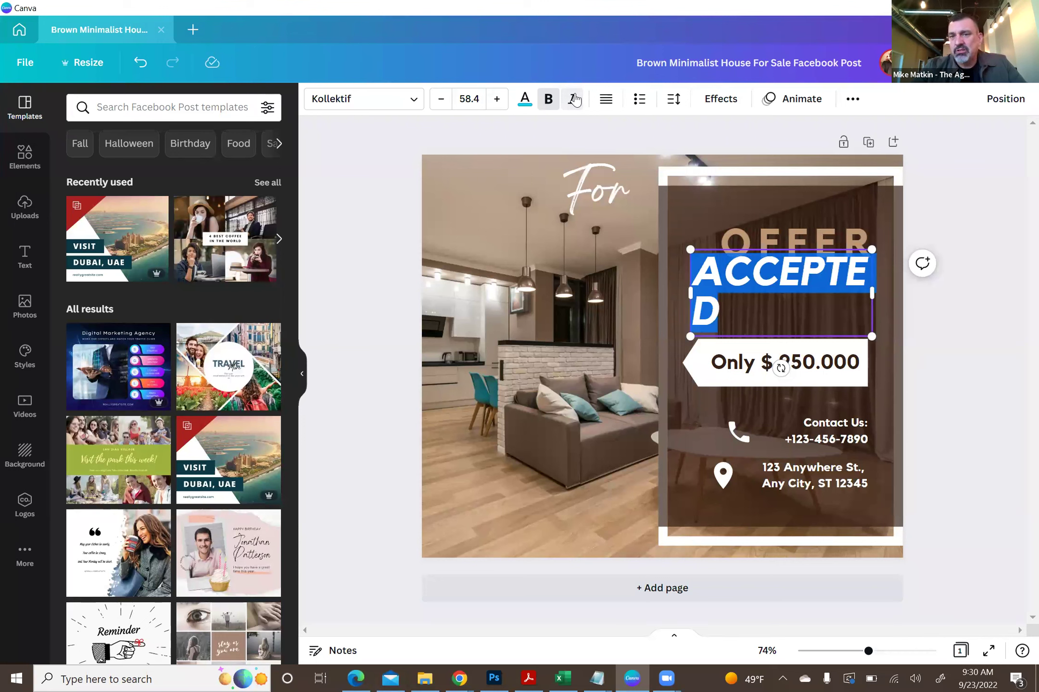
left_click(575, 133)
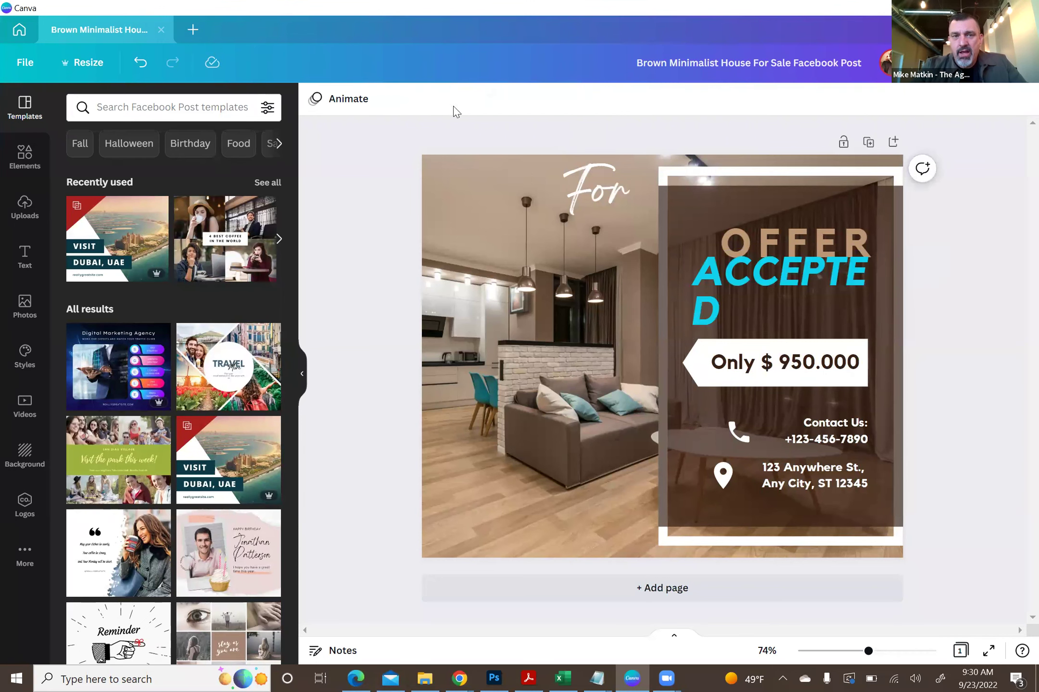
- Try a bulleted list on ACCEPTED, then undo it
left_click(758, 293)
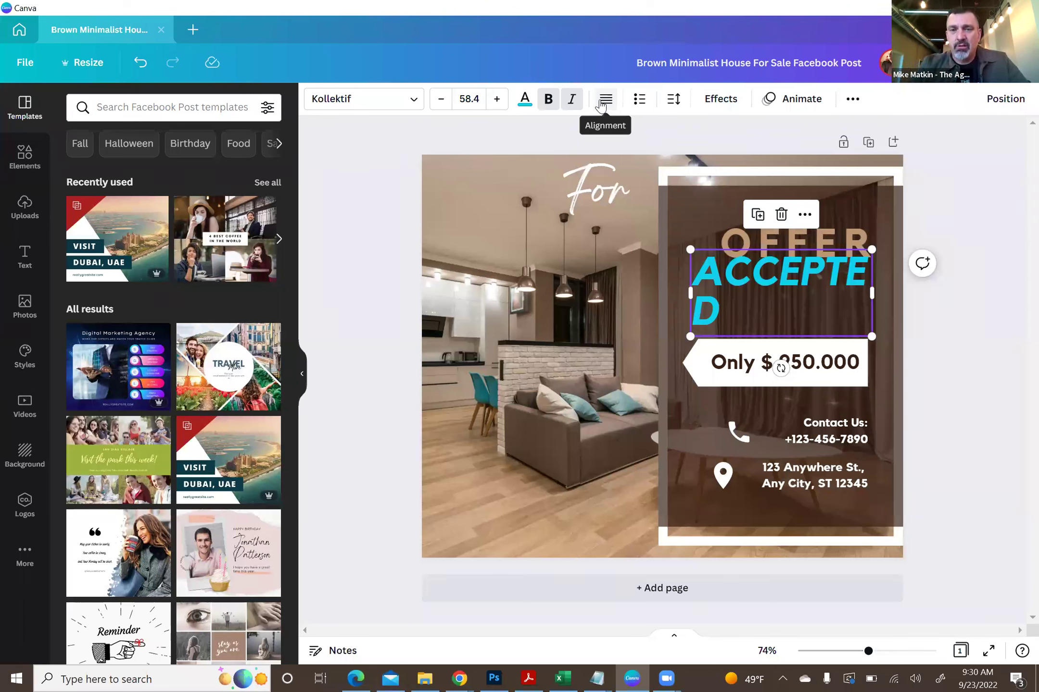
left_click(639, 101)
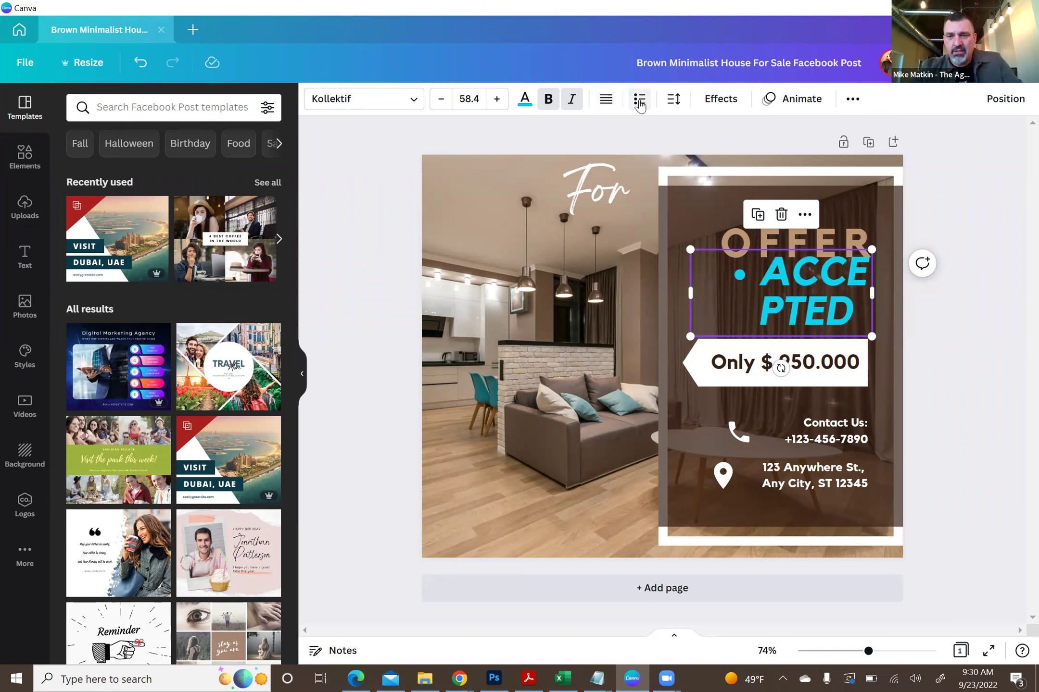
key("ctrl+z")
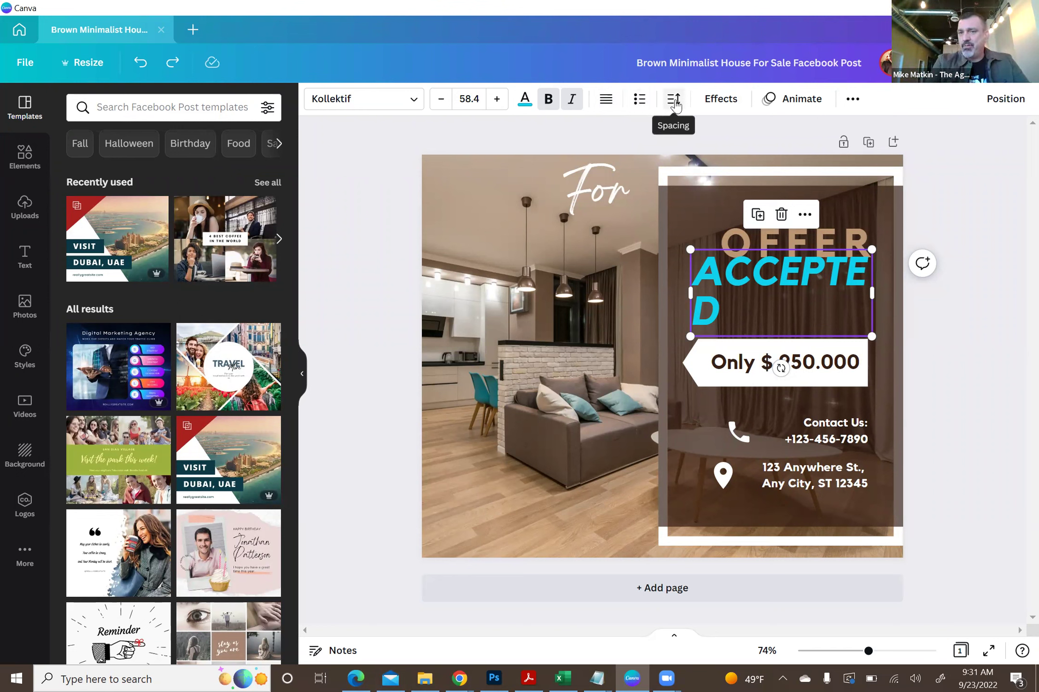
- Tighten ACCEPTED's letter spacing to -67 so it fits on one line under OFFER
left_click(675, 101)
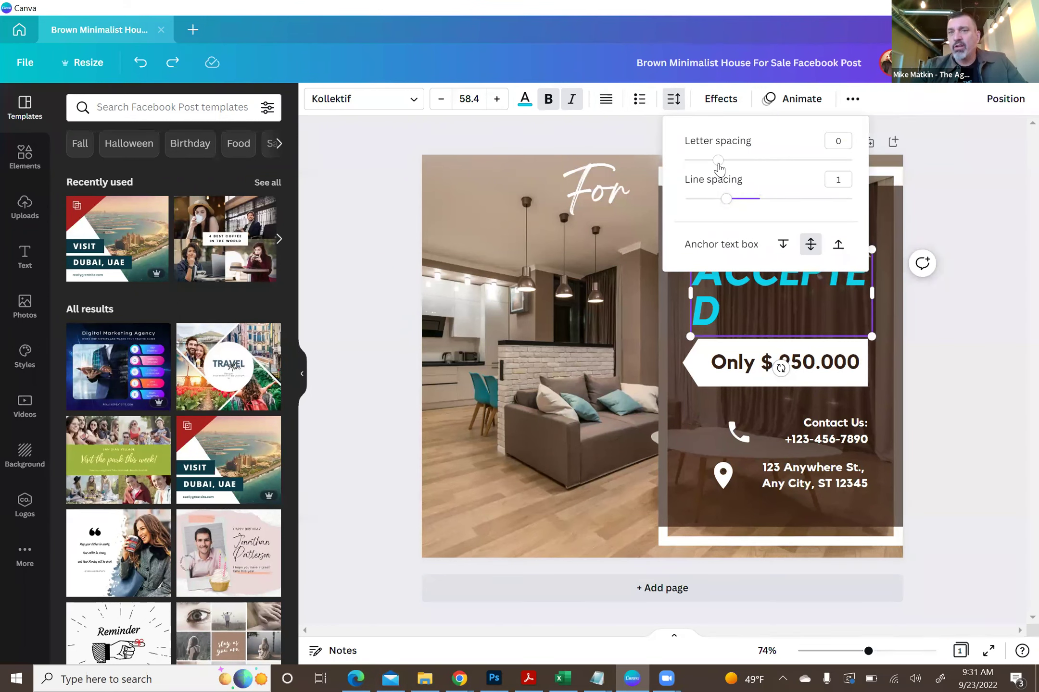
left_click(626, 131)
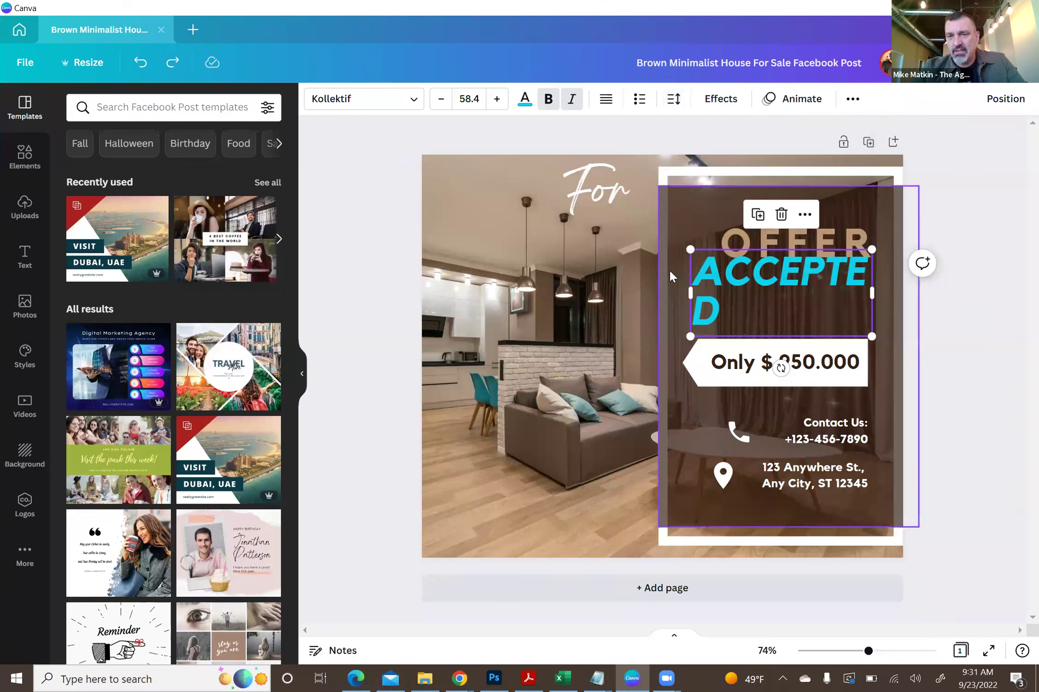
left_click(672, 104)
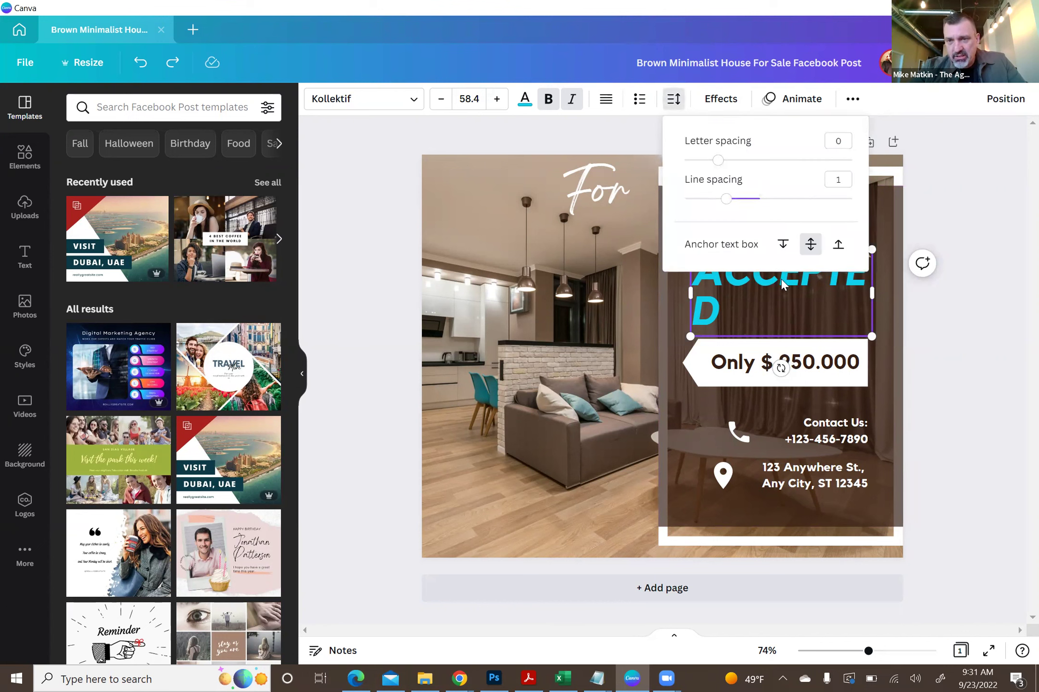
left_click(718, 164)
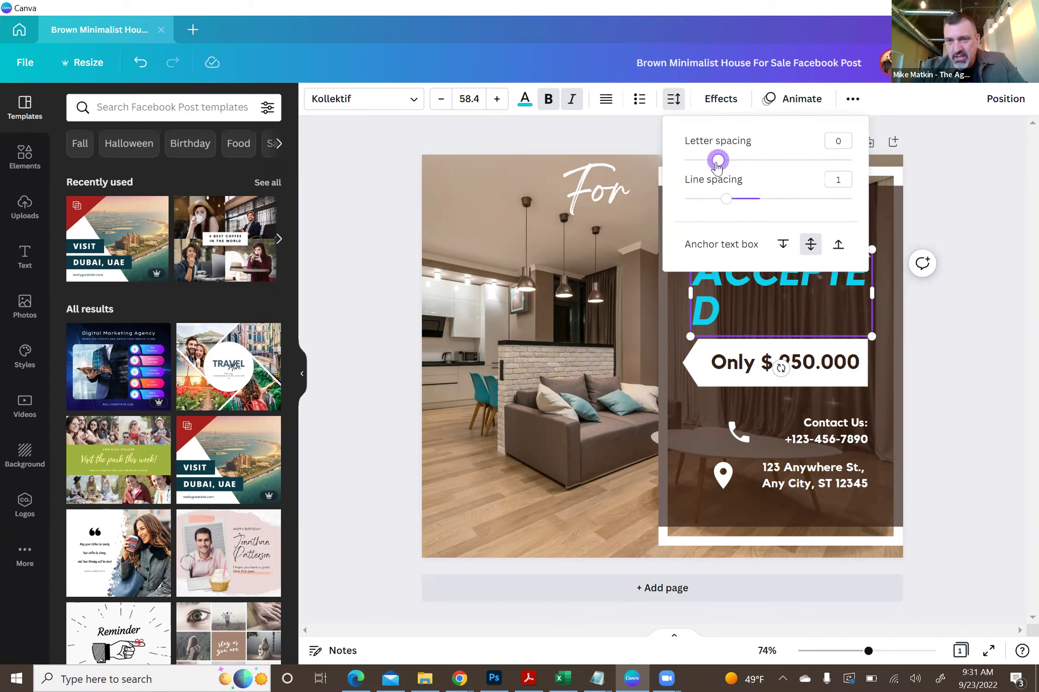
left_click_drag(715, 166, 698, 166)
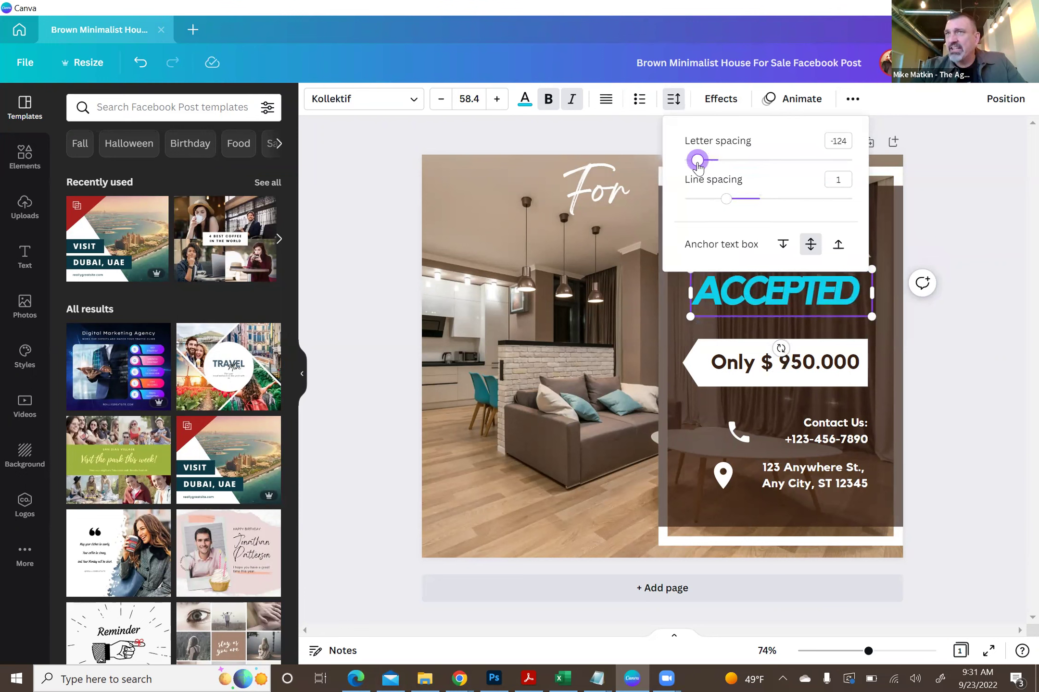
left_click_drag(698, 166, 832, 144)
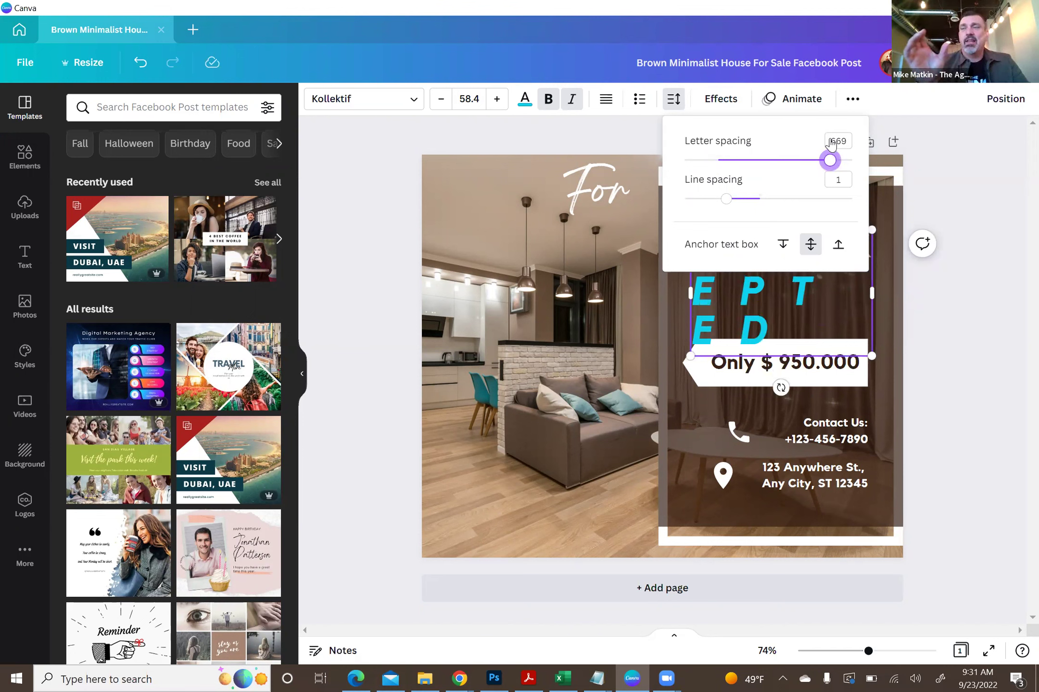
left_click_drag(829, 160, 706, 162)
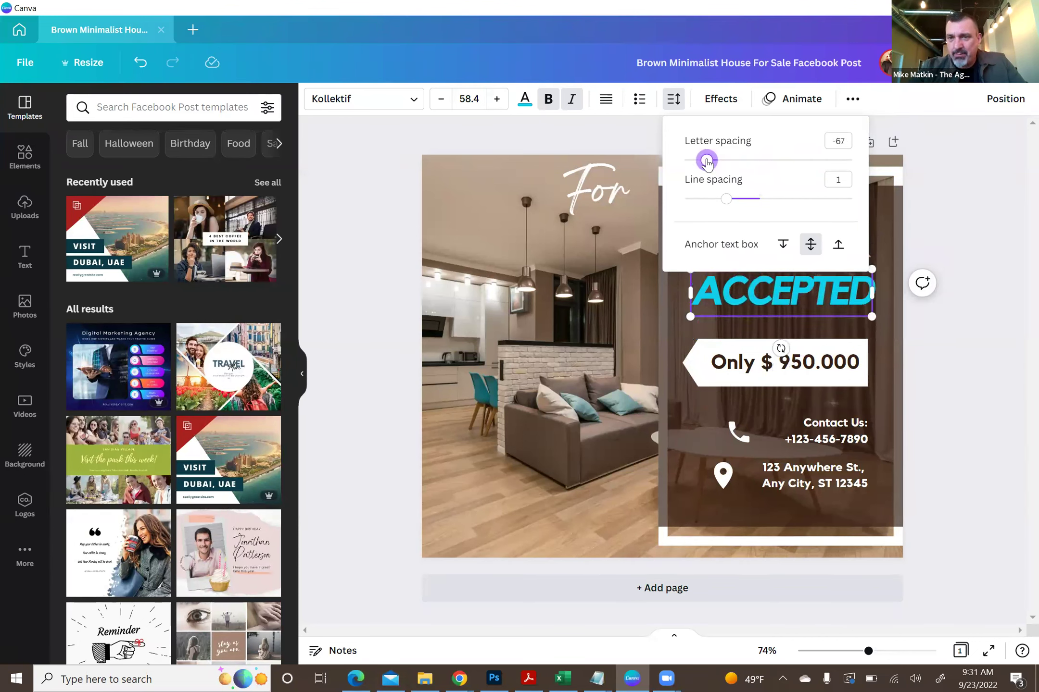
left_click(954, 181)
left_click(954, 180)
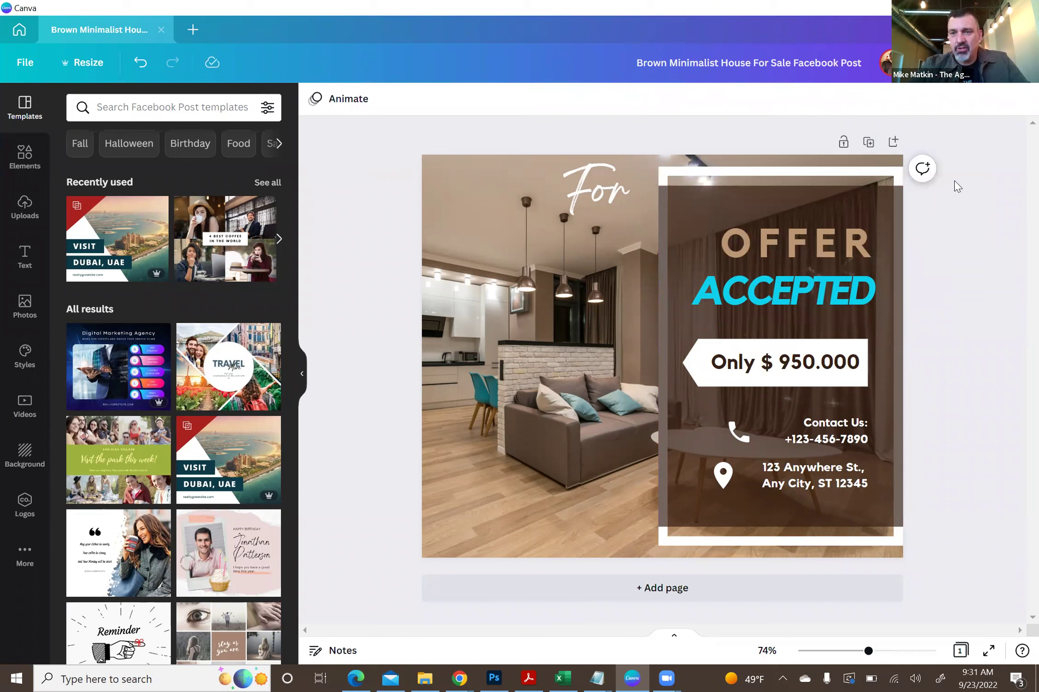
- Undo the letter spacing change and widen the ACCEPTED box leftward to fit one line
left_click(779, 300)
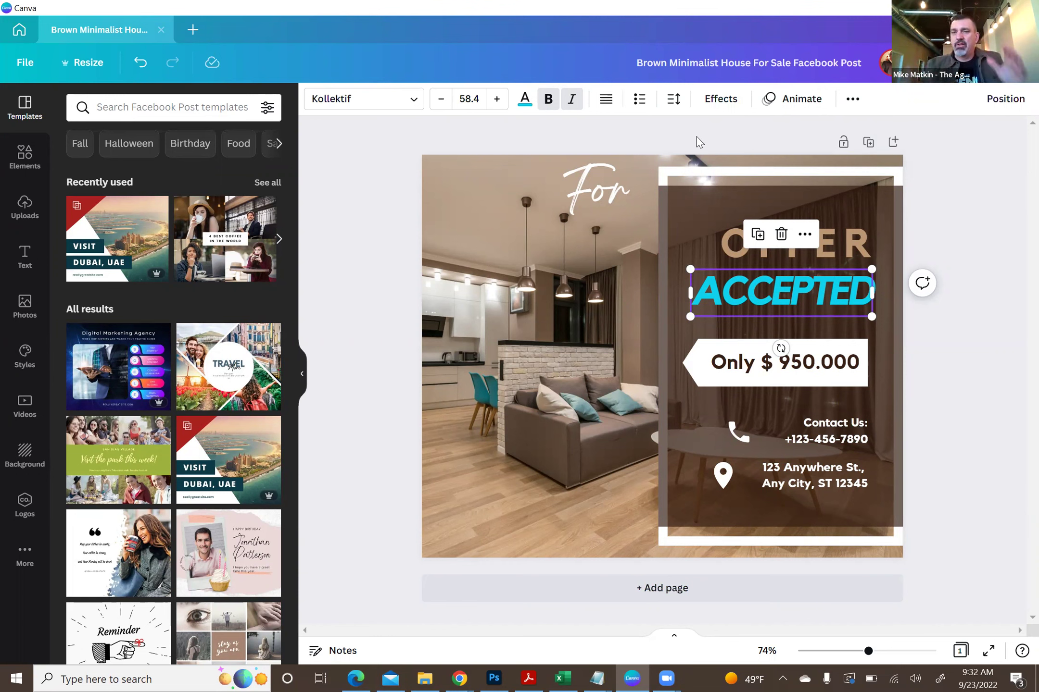
left_click(141, 69)
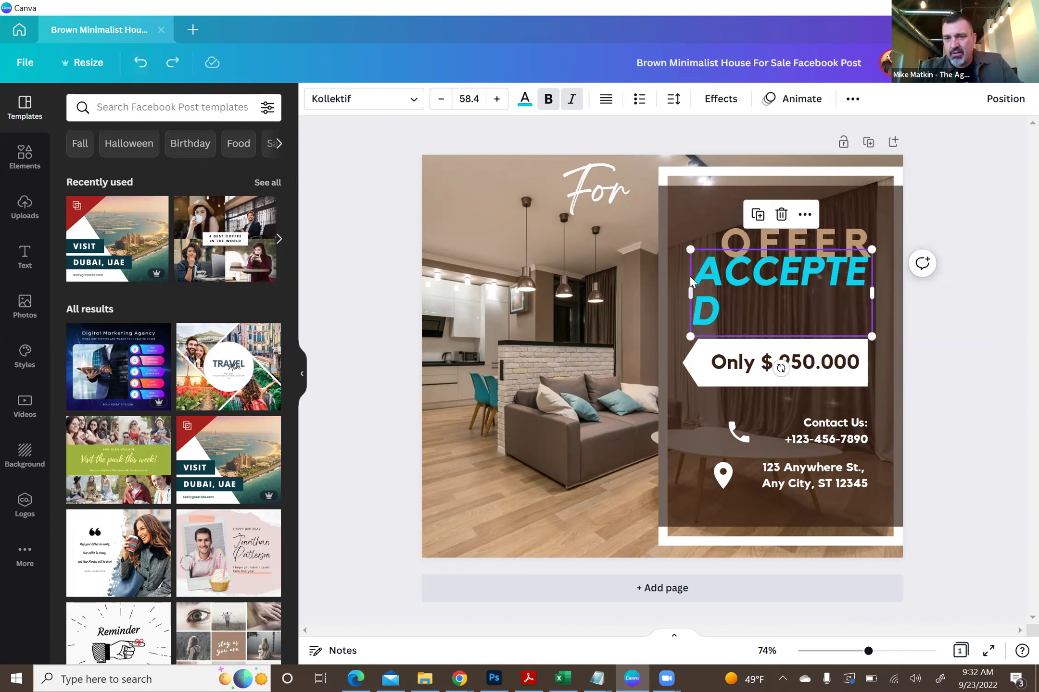
left_click_drag(690, 293, 667, 299)
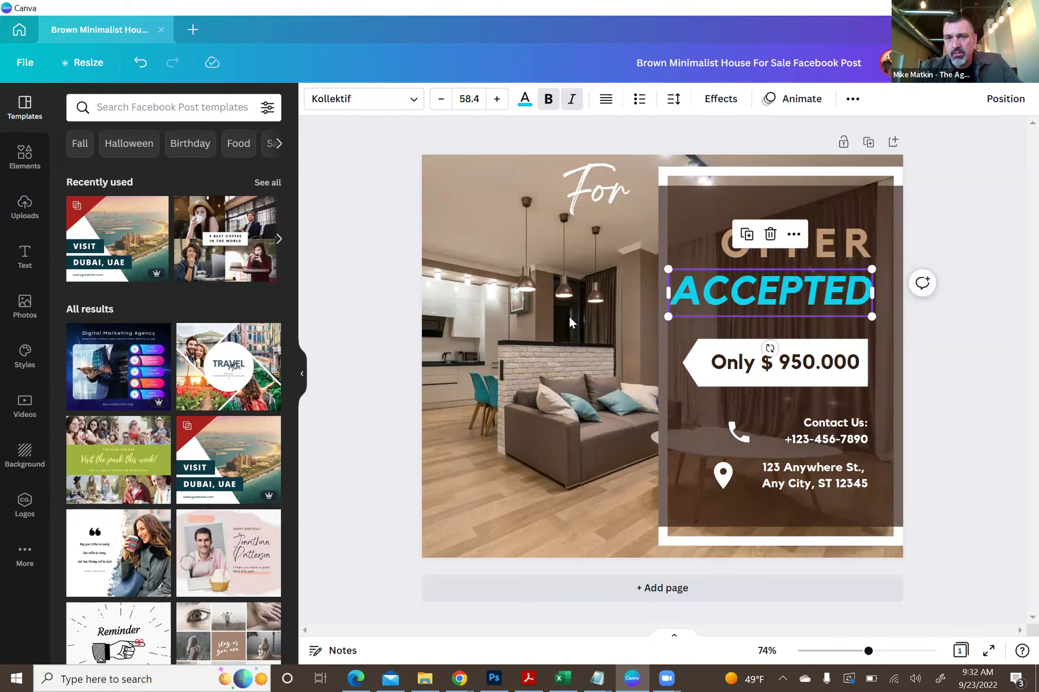
left_click(569, 318)
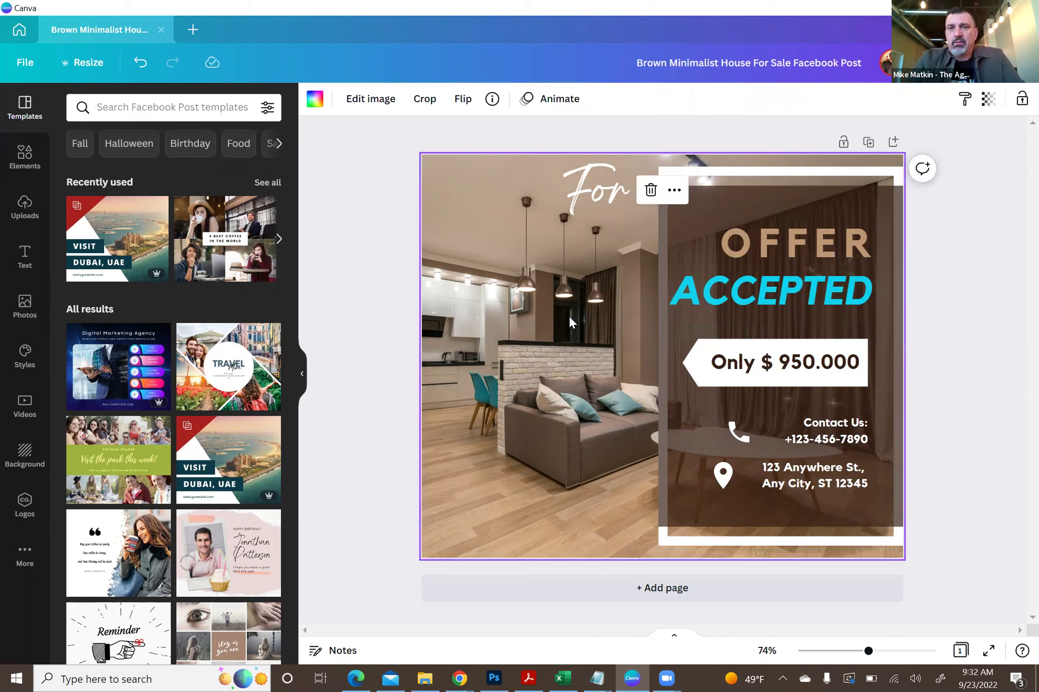
left_click(719, 301)
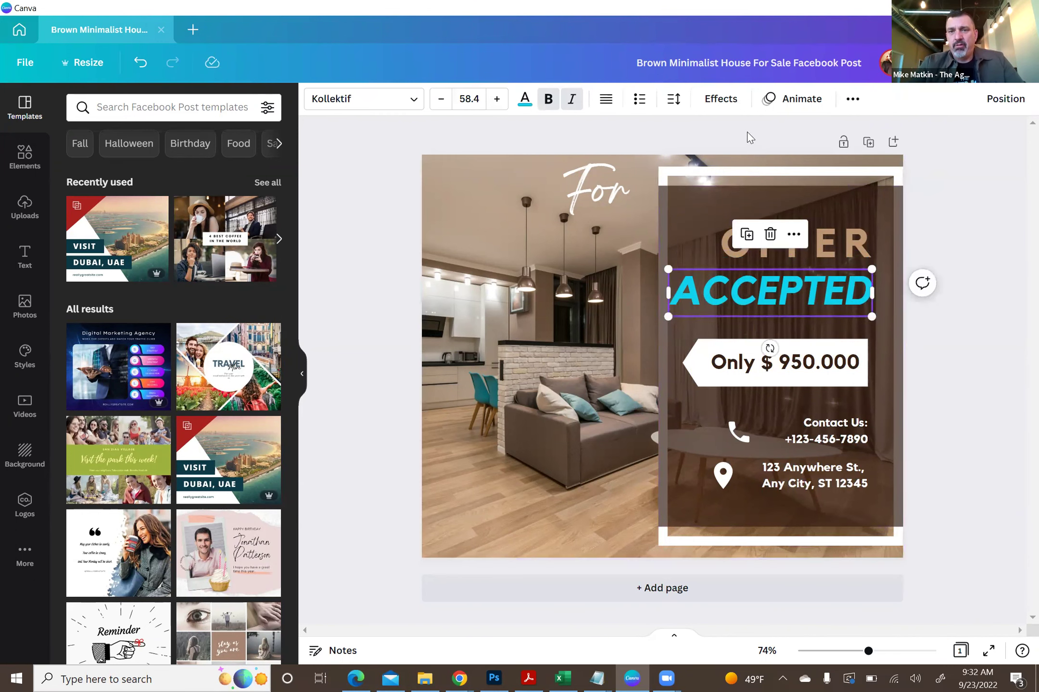
left_click(674, 99)
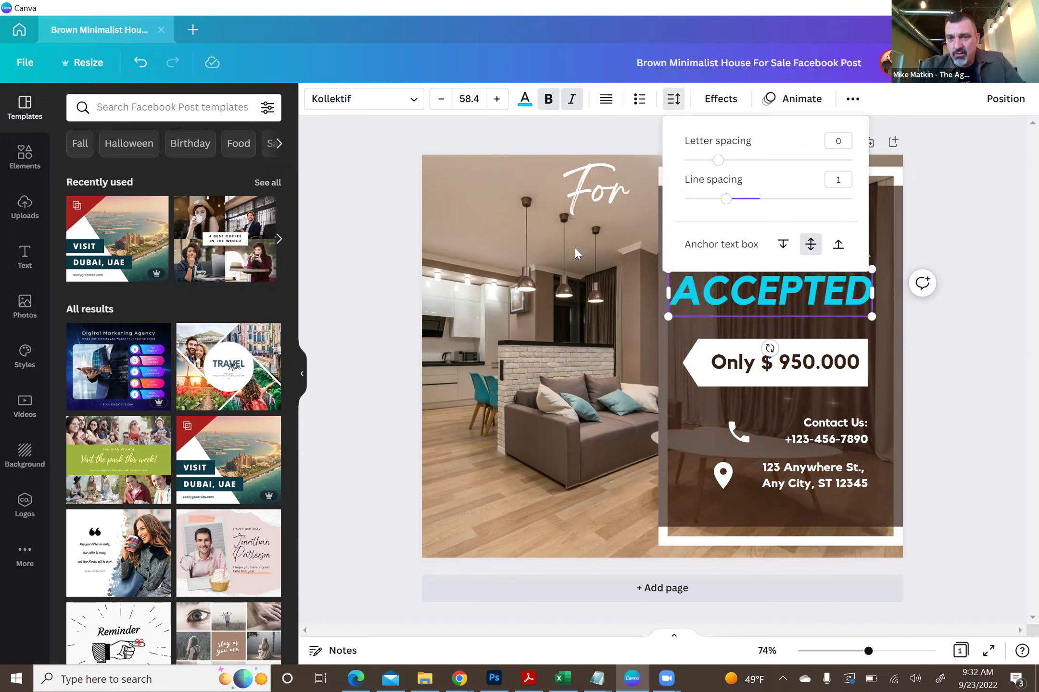
- Add two more ACCEPTED lines beneath the first, stacking the word three times
left_click(575, 248)
left_click(791, 293)
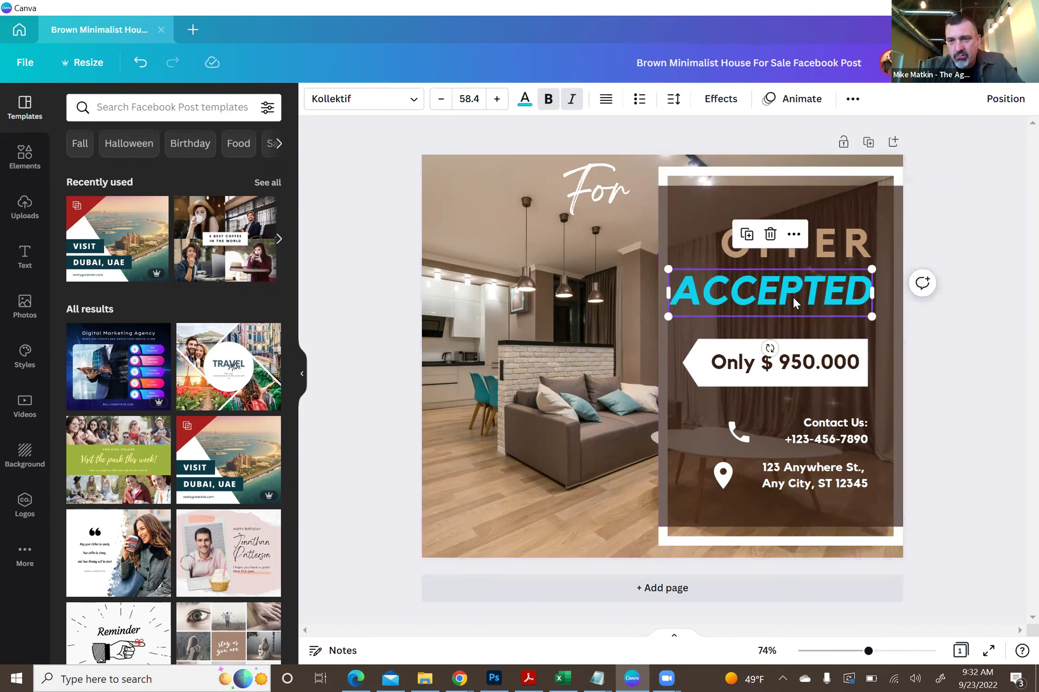
double_click(867, 293)
left_click(866, 293)
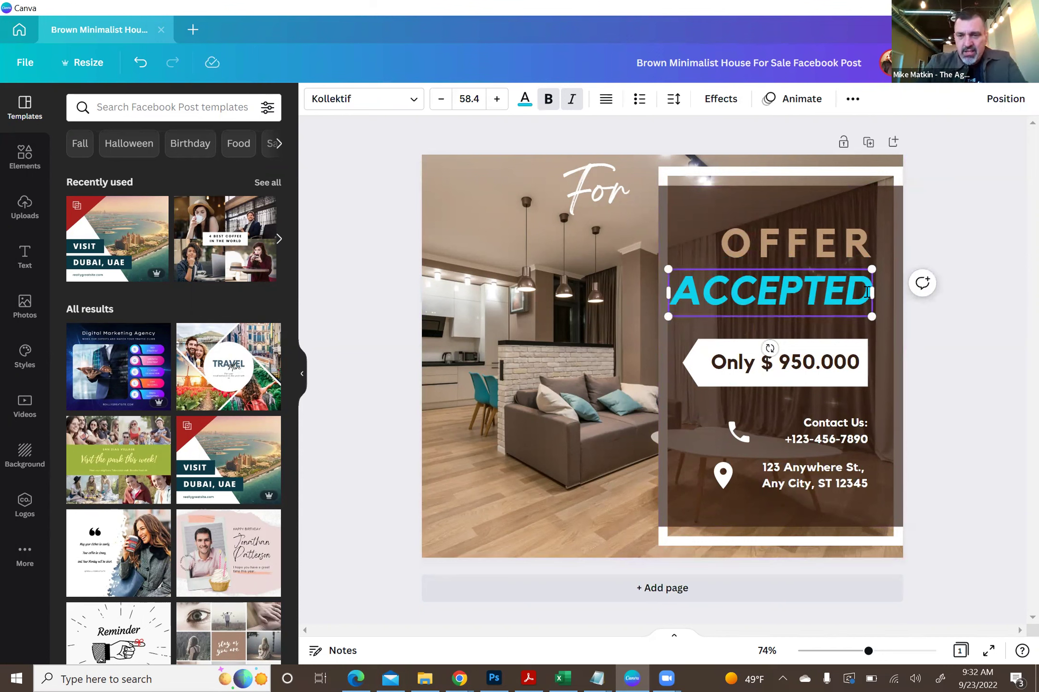
key("Return")
type("ACC")
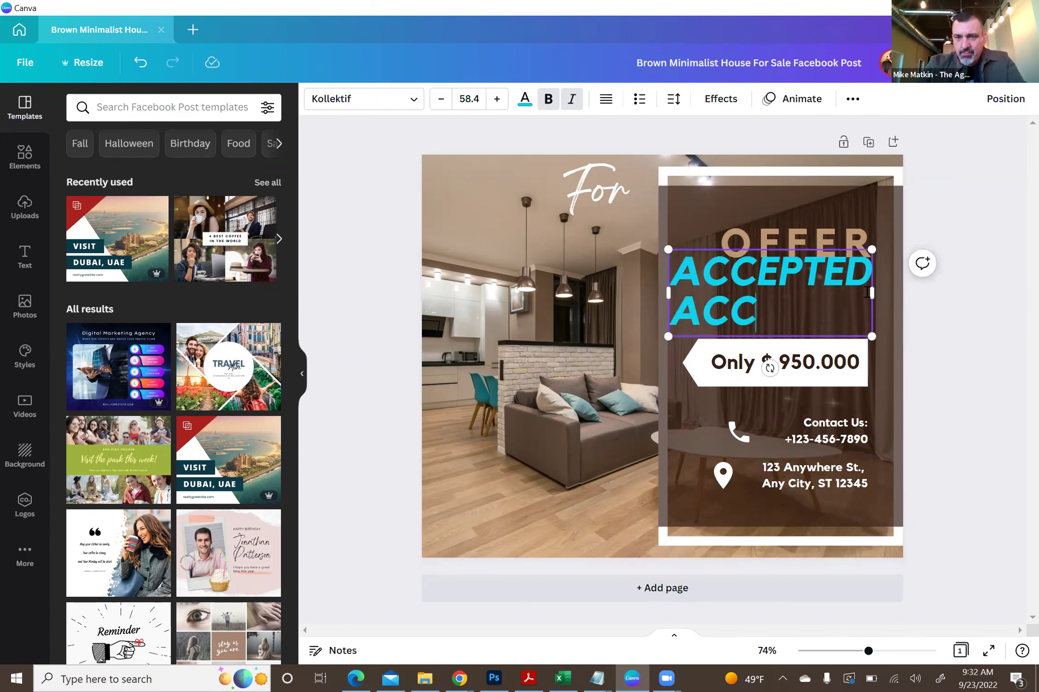
type("EPTED")
key("Return")
type("ACE")
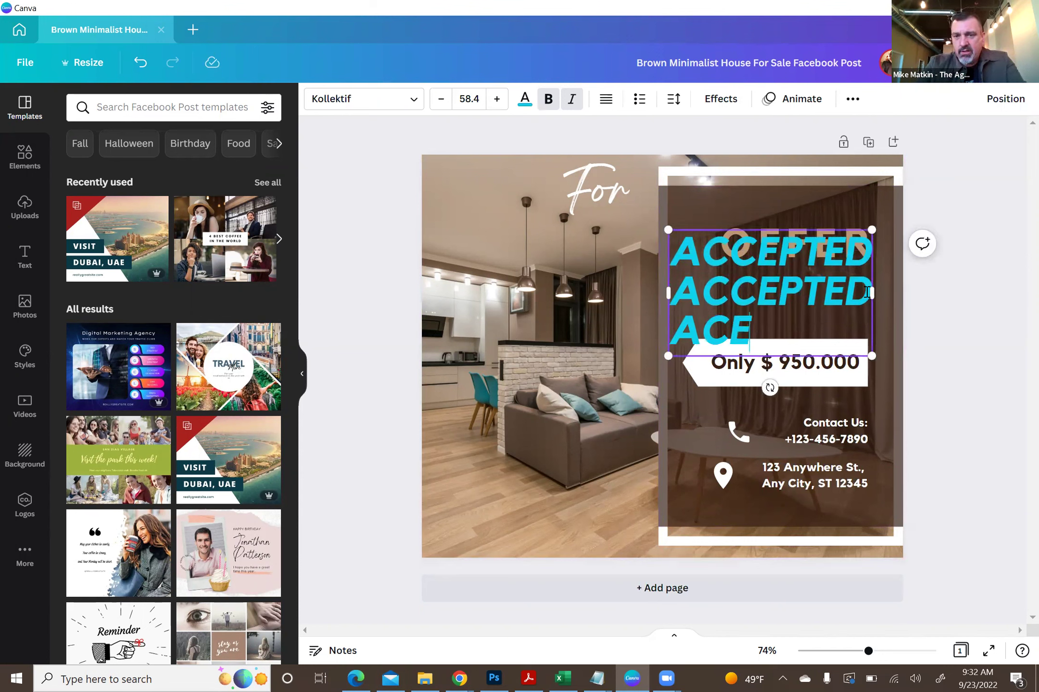
key("BackSpace")
type("CEPTED")
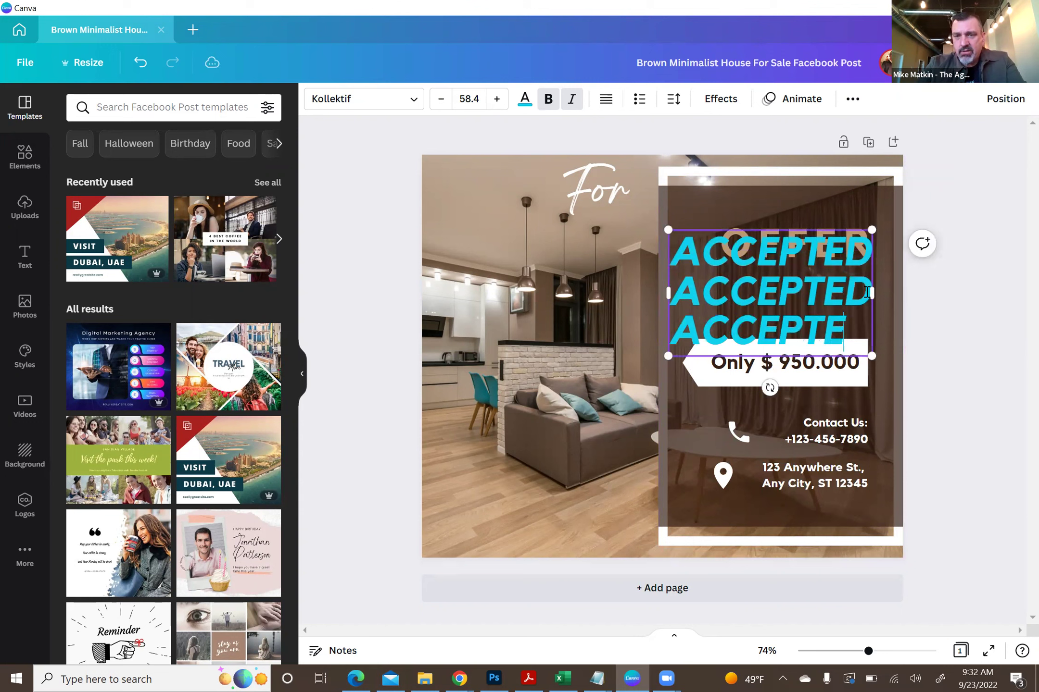
left_click(998, 206)
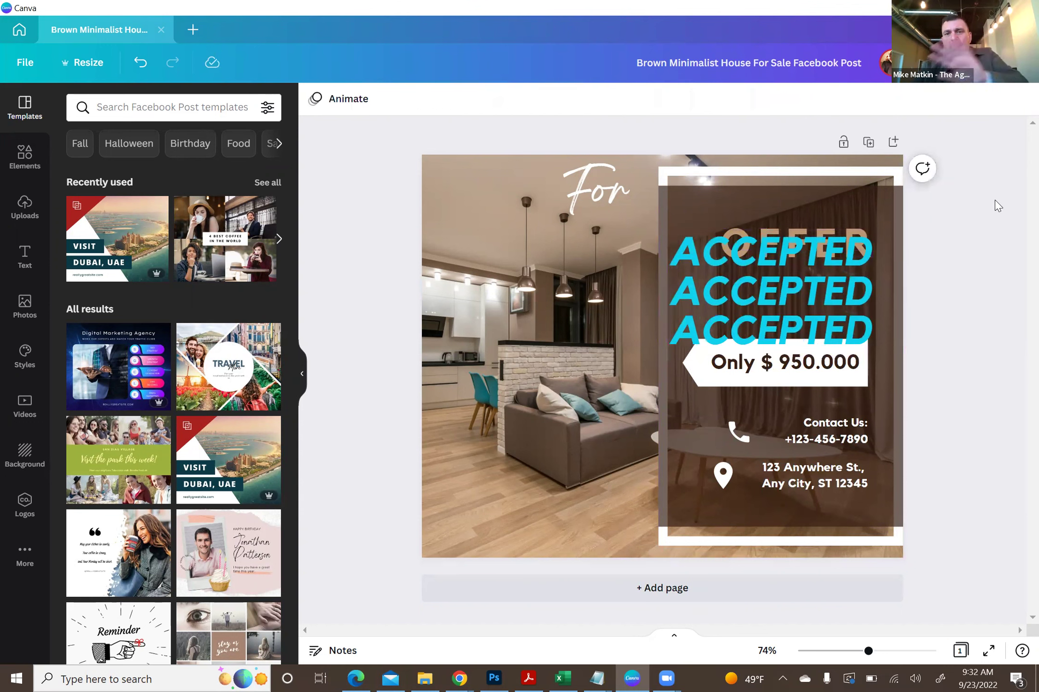
left_click(781, 294)
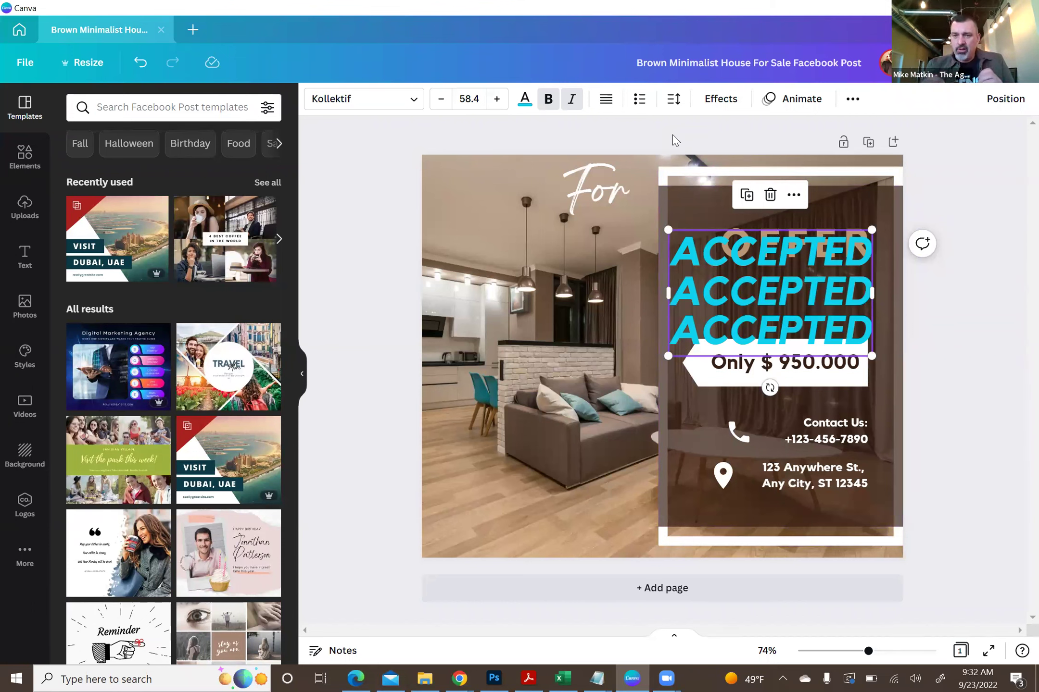
- Try tighter line spacing on the three-line ACCEPTED heading
left_click(673, 100)
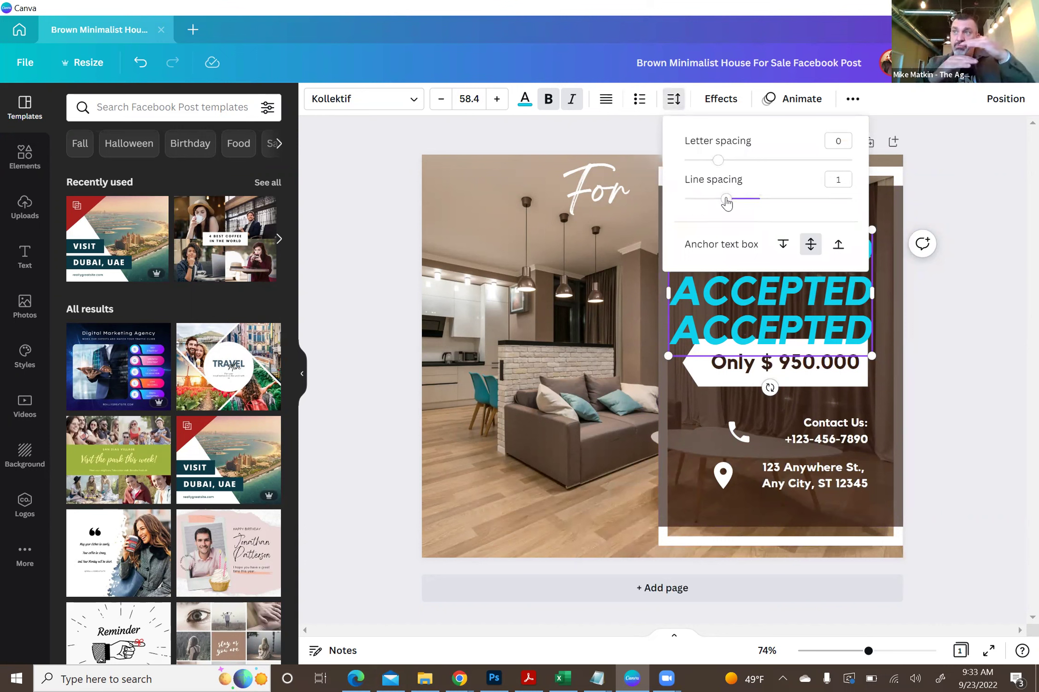
left_click_drag(726, 203, 794, 196)
left_click_drag(814, 197, 720, 197)
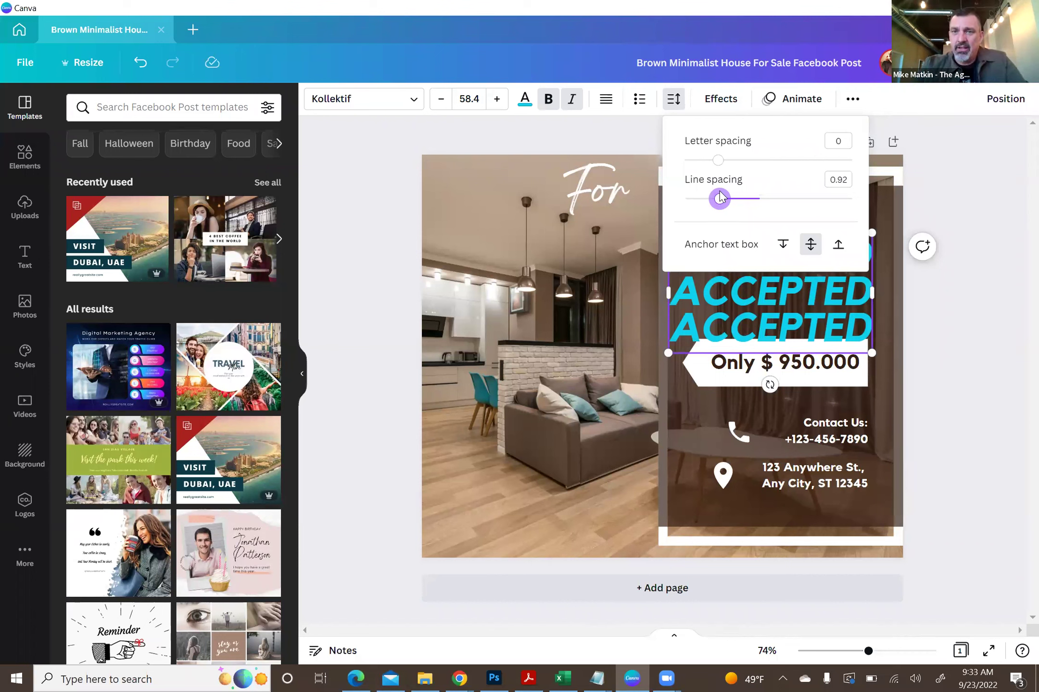
left_click(934, 165)
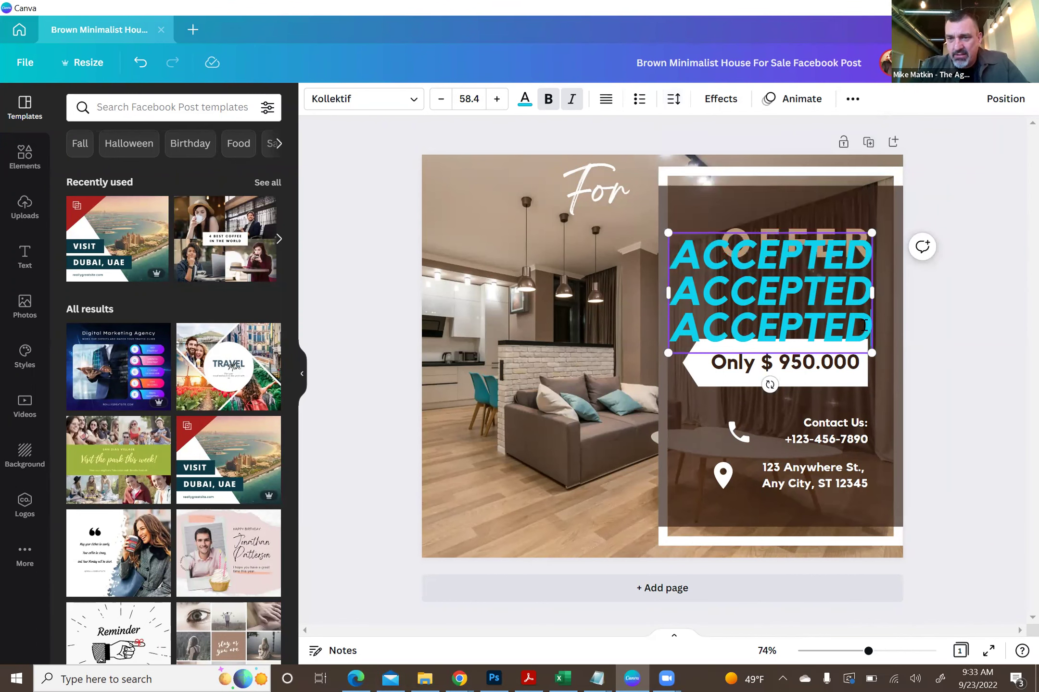
- Delete the extra ACCEPTED lines so one line remains below OFFER
key("BackSpace")
key("BackSpace")
key("BackSpace")
key("BackSpace")
key("BackSpace")
key("BackSpace")
key("BackSpace")
key("BackSpace")
key("BackSpace")
key("BackSpace")
key("BackSpace")
key("BackSpace")
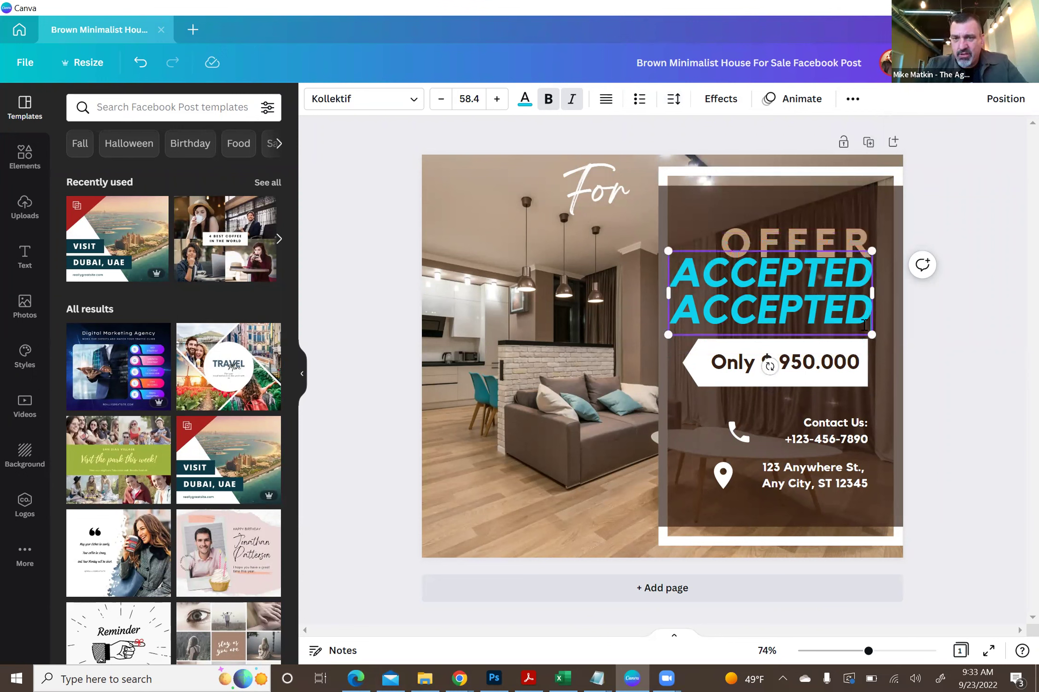
key("BackSpace")
key("BackSpace")
key("BackSpace")
key("BackSpace")
key("BackSpace")
key("BackSpace")
key("BackSpace")
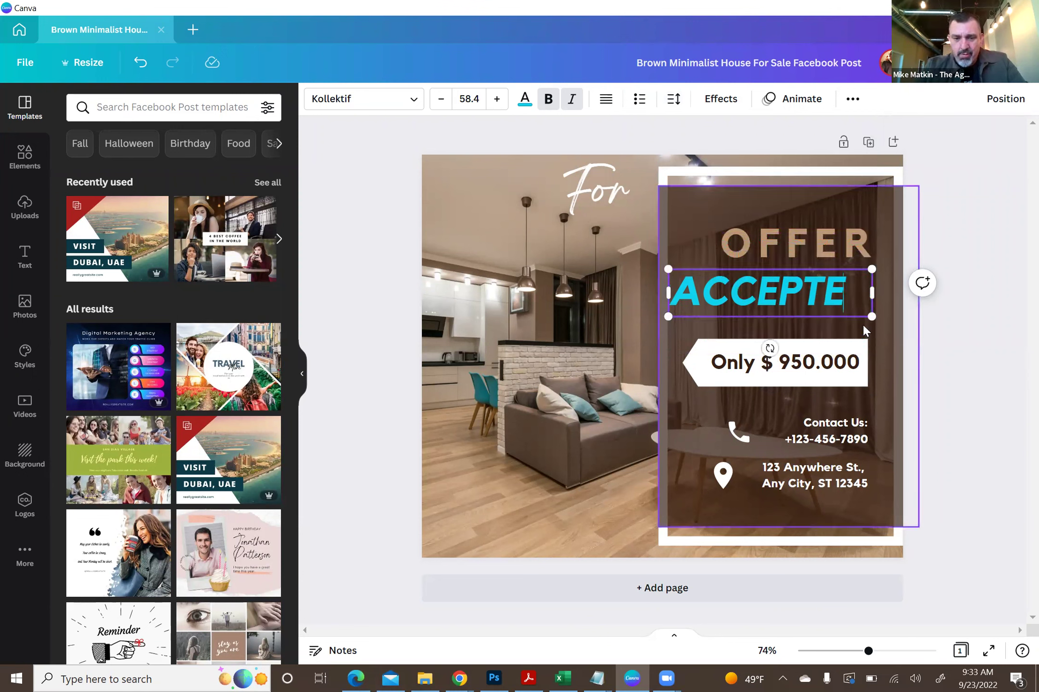
type("D")
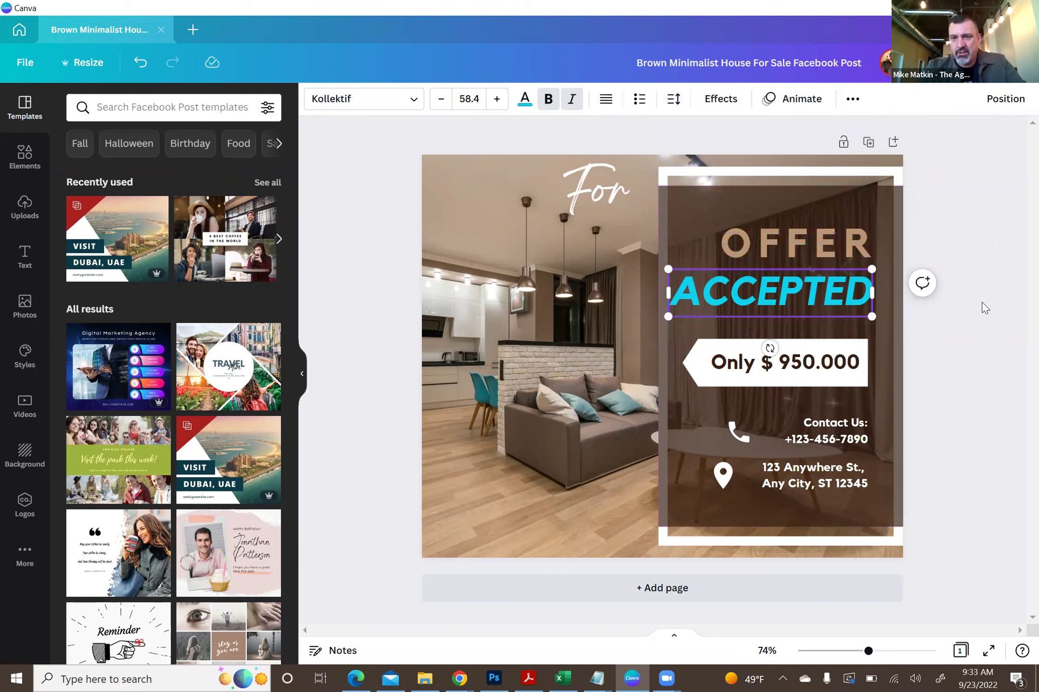
- Recolour the ACCEPTED heading light grey from the photo colours
left_click(525, 98)
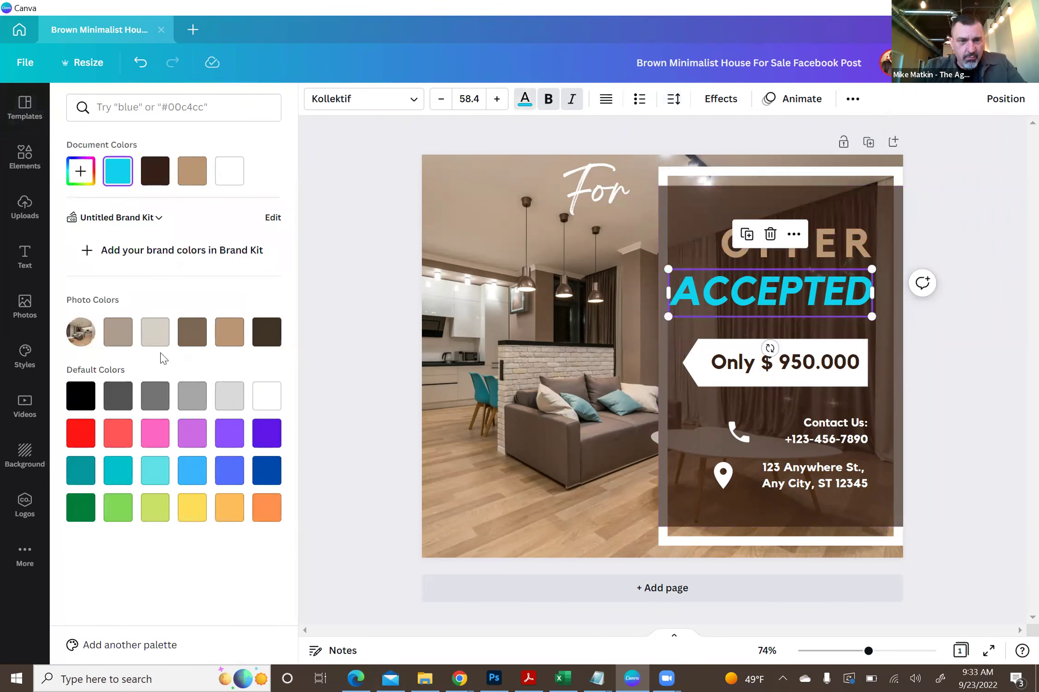
left_click(155, 333)
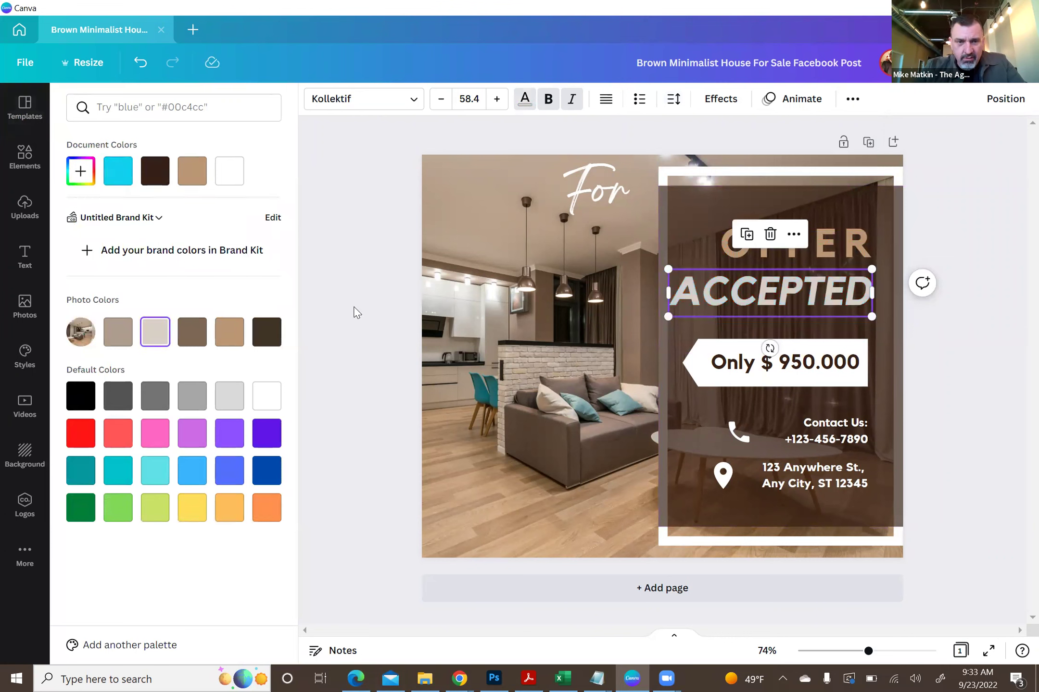
left_click(355, 311)
left_click(913, 250)
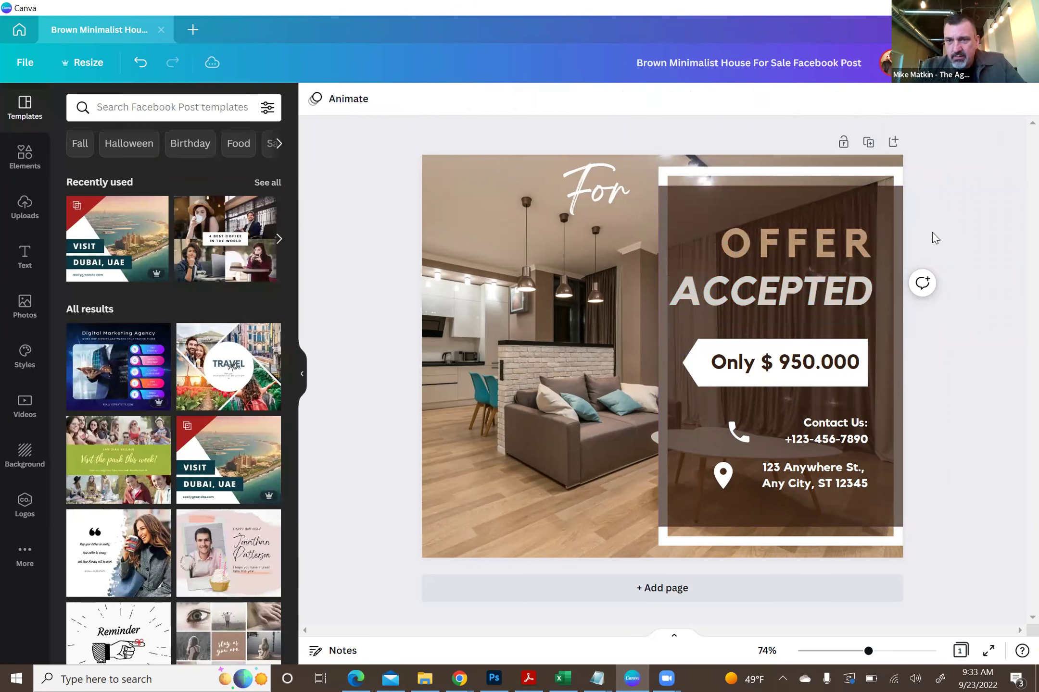
- Nudge the ACCEPTED heading up with the arrow keys so it sits just beneath OFFER
left_click(824, 301)
key("Up")
key("Up")
key("Up")
key("Up")
key("Up")
key("Up")
key("Up")
key("Up")
key("Up")
key("Up")
key("Up")
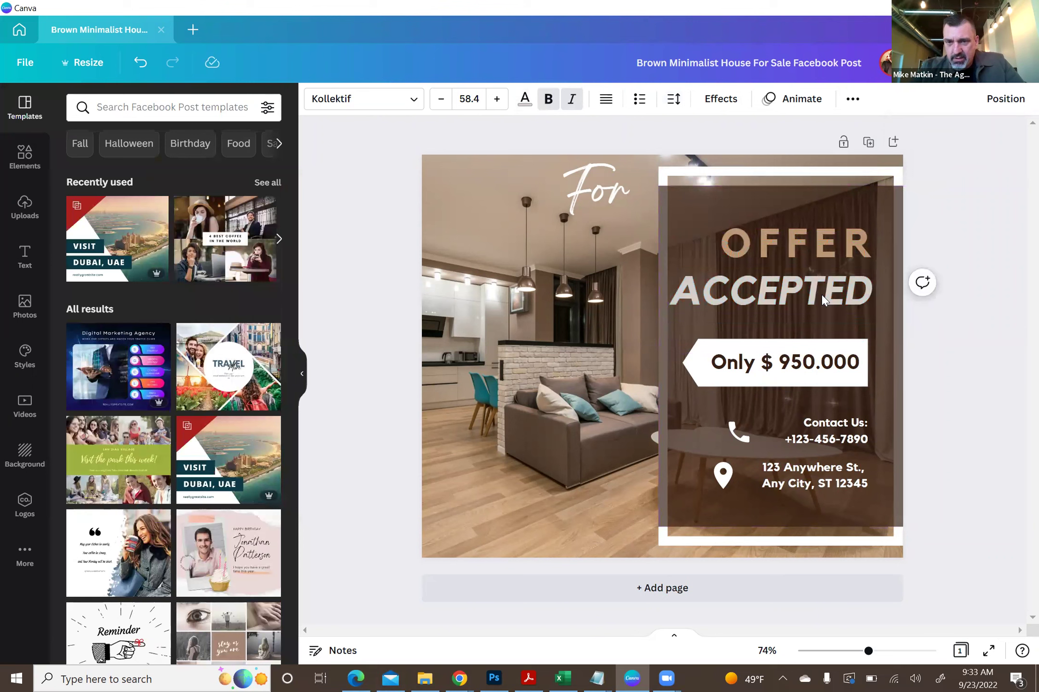
key("Down")
key("Down")
key("Down")
key("Down")
key("Down")
key("Down")
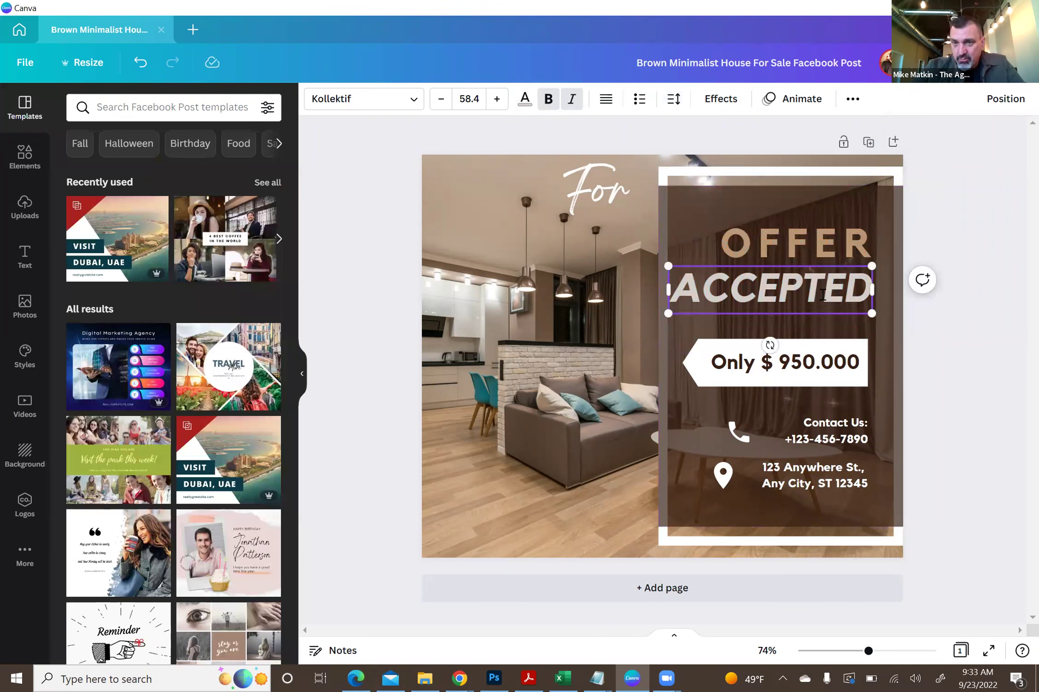
left_click(944, 211)
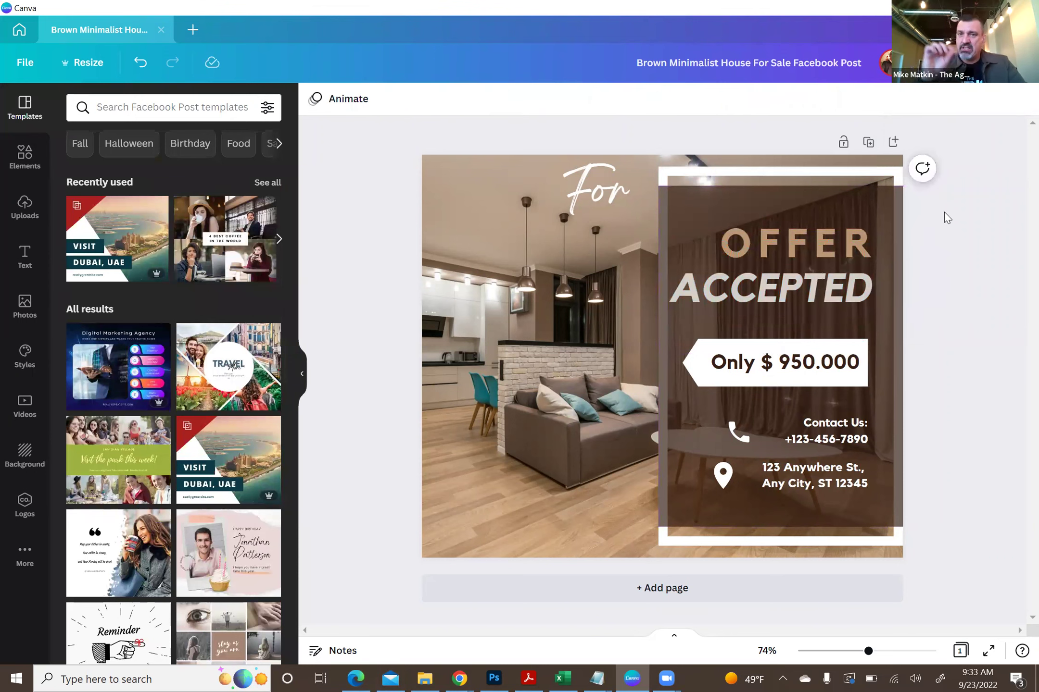
left_click(816, 290)
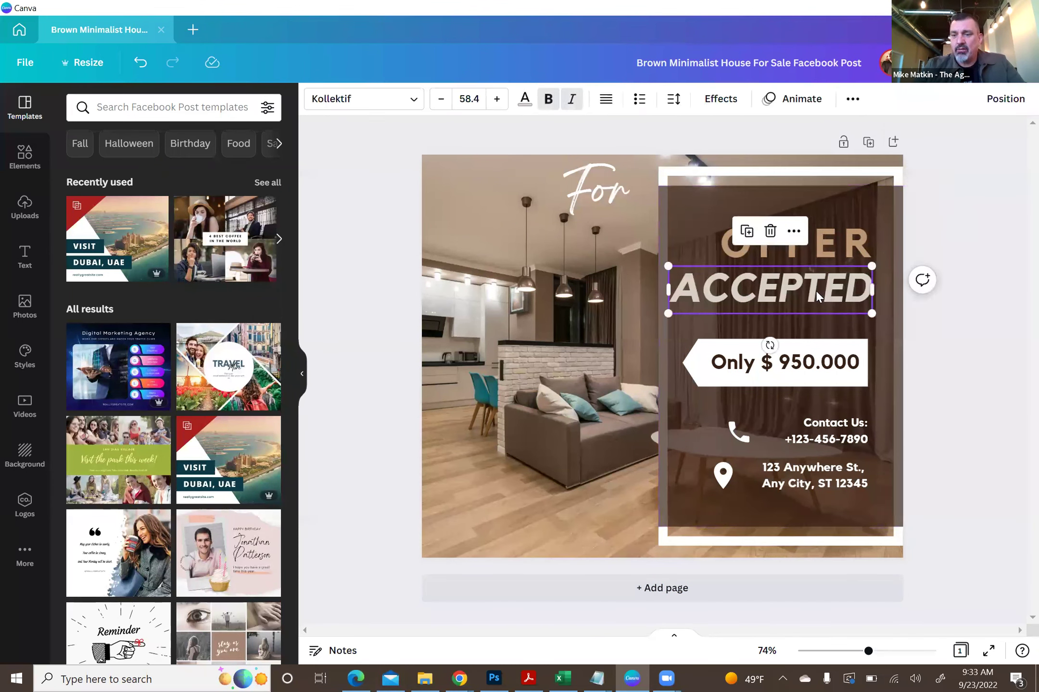
key("Up")
key("Up")
key("Up")
key("Up")
key("Up")
key("Up")
key("Up")
key("Up")
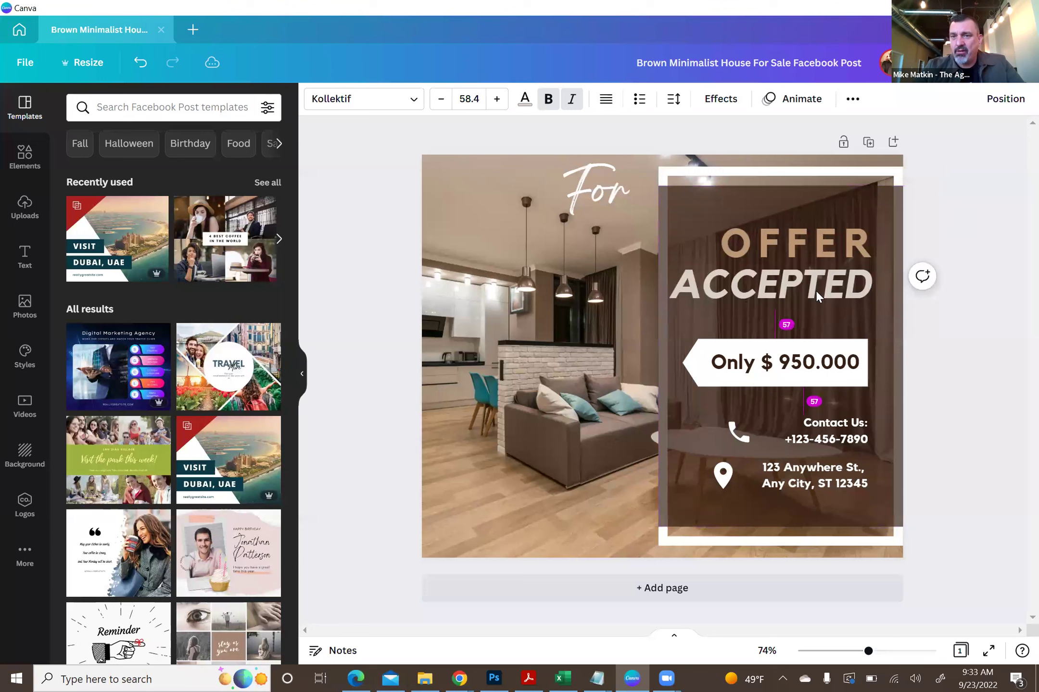
key("Up")
key("Up")
key("Up")
key("Up")
key("Up")
key("Up")
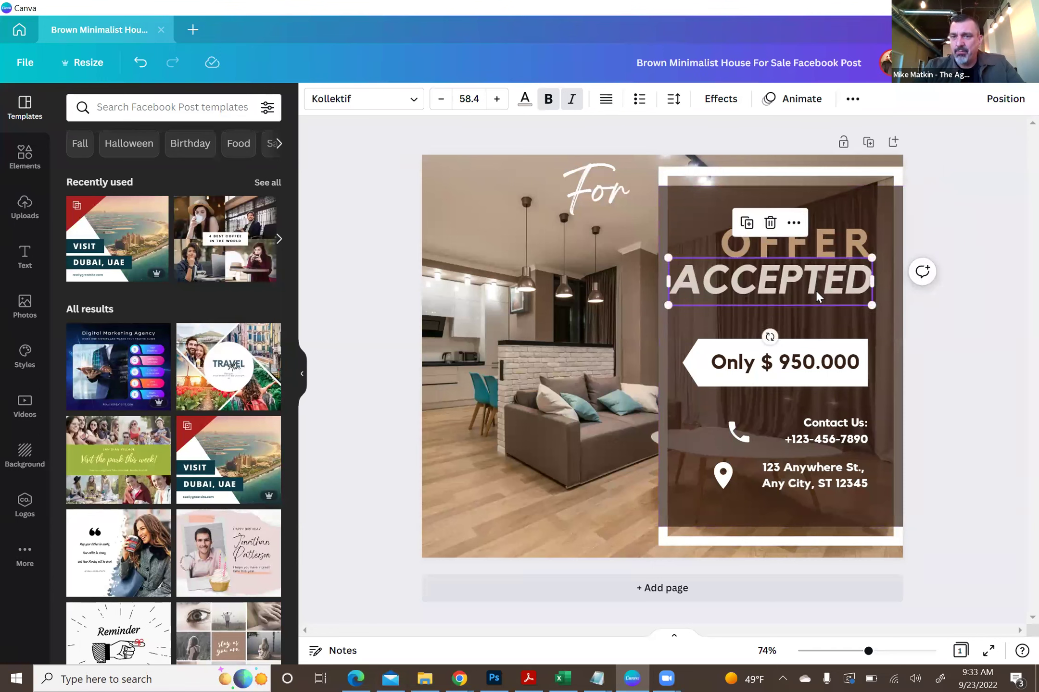
key("Down")
key("Down")
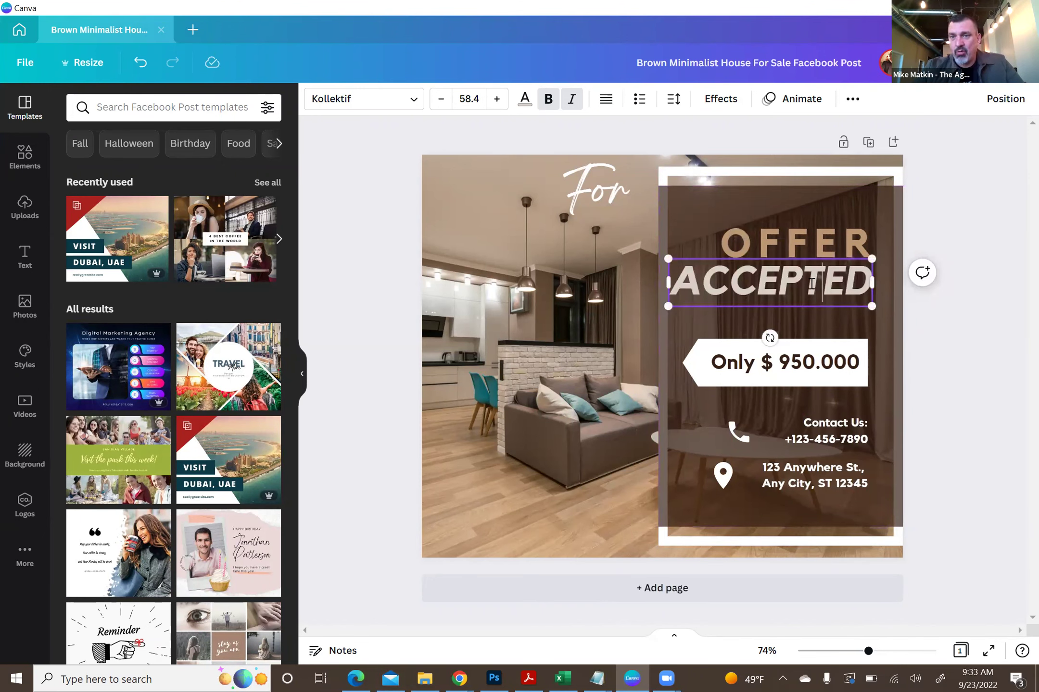
left_click(931, 212)
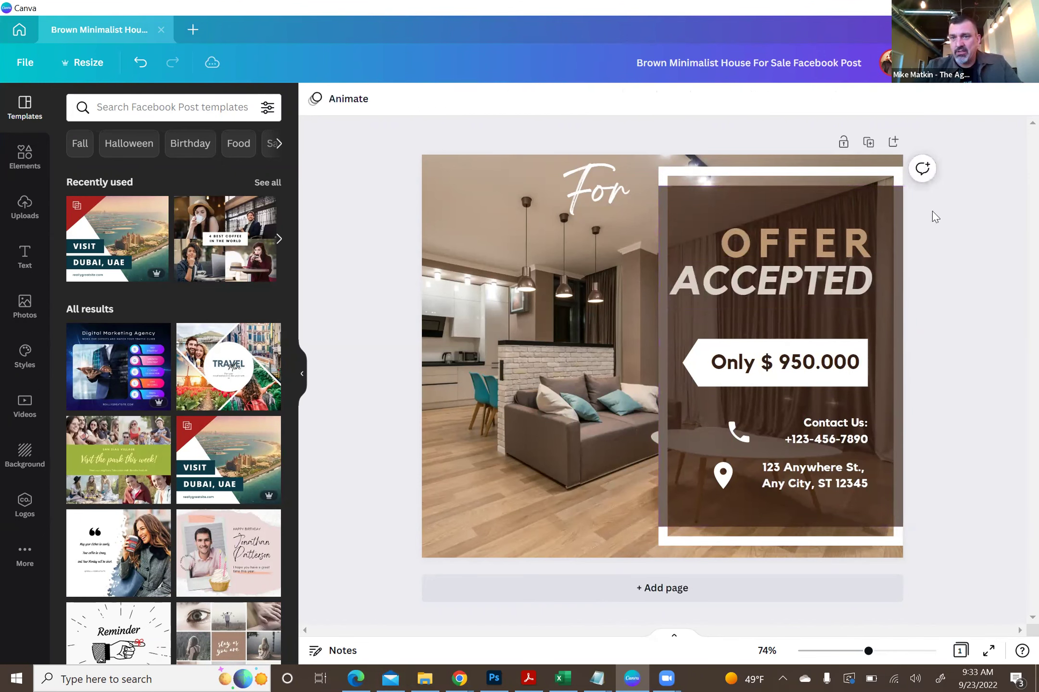
- Drop the ACCEPTED heading slightly and change the price digits from 95 to 62
mouse_move(819, 282)
left_mouse_down()
mouse_move(788, 308)
mouse_move(839, 294)
mouse_move(817, 272)
left_mouse_up()
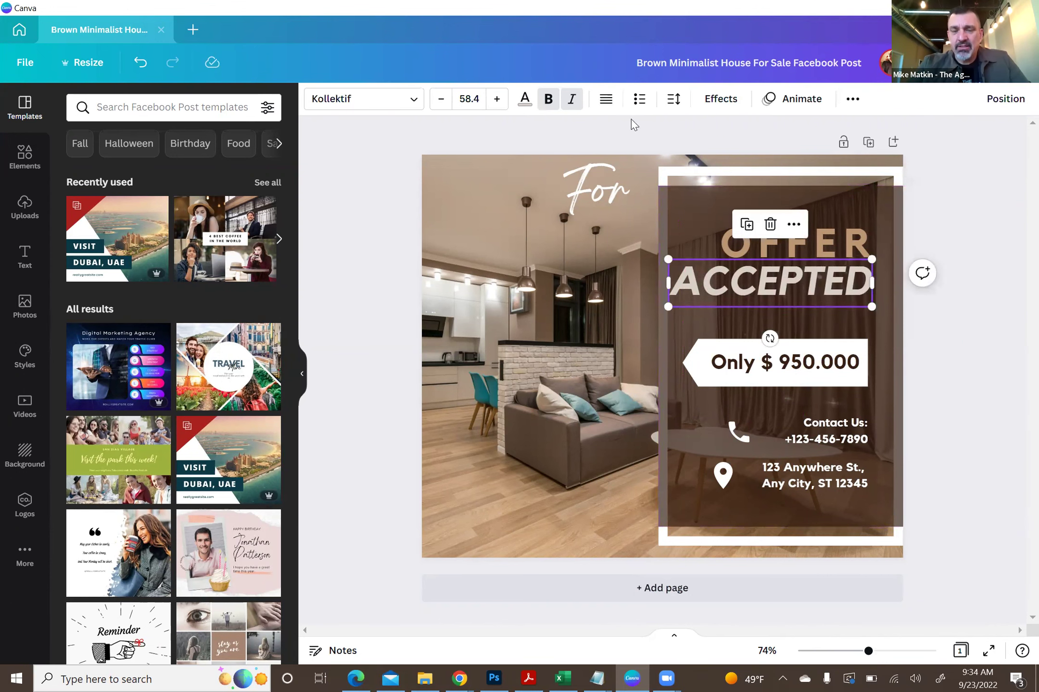
left_click(411, 215)
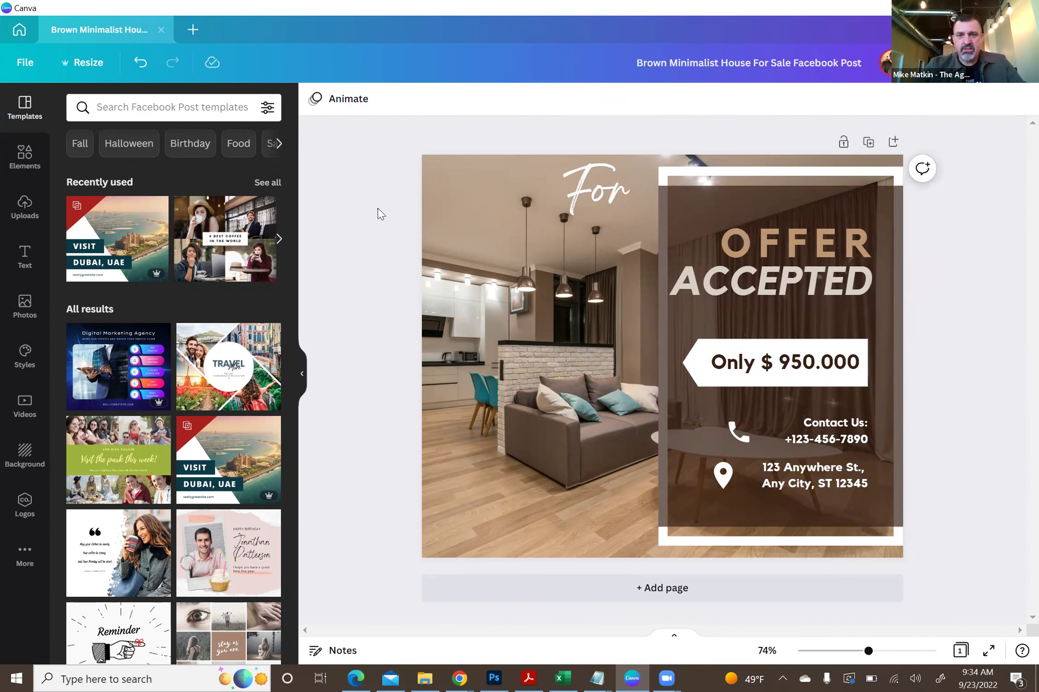
left_click(796, 365)
left_click(795, 362)
left_click(796, 361)
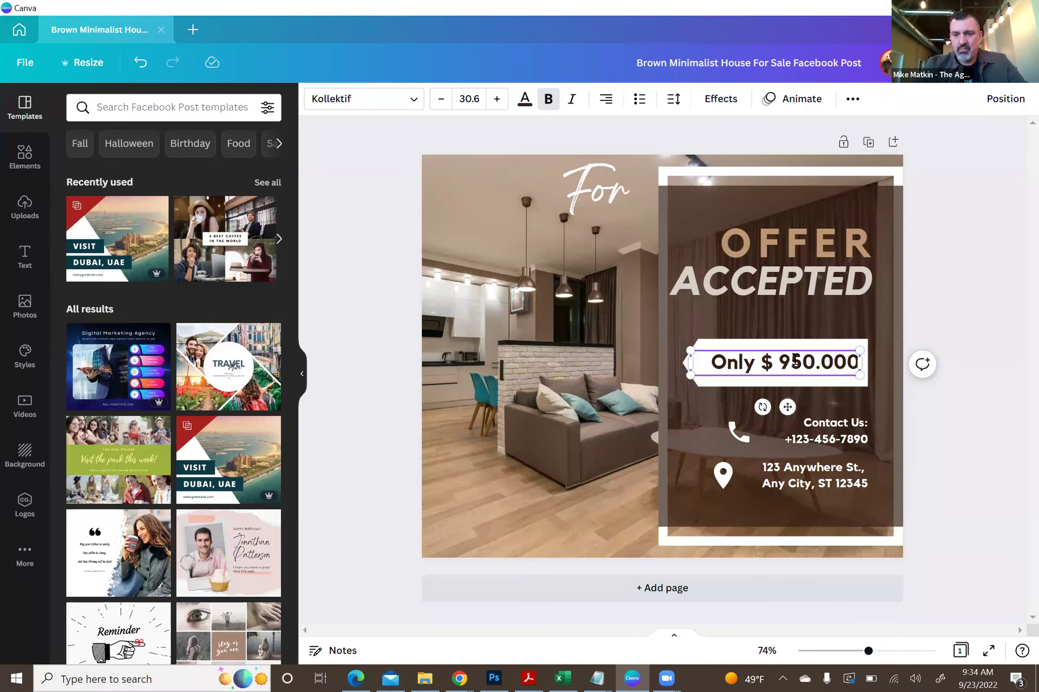
key("BackSpace")
key("BackSpace")
type("62")
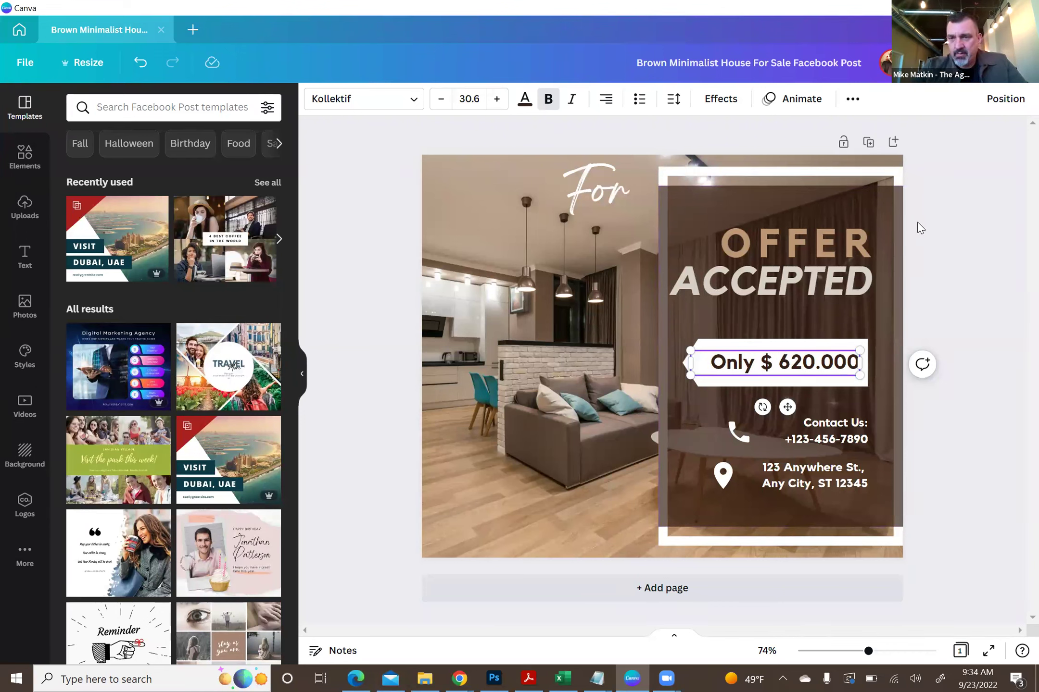
- Remove 'Only' from the price, narrow its text box, and undo the accidental tag-shape deletion
left_click(753, 364)
key("BackSpace")
key("BackSpace")
key("BackSpace")
key("BackSpace")
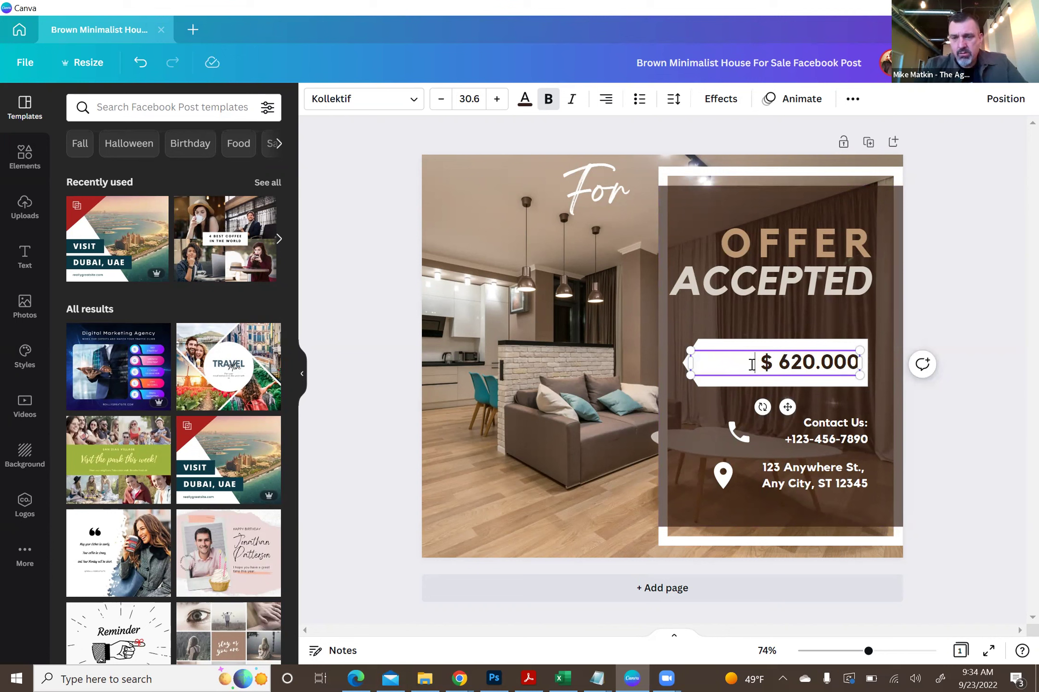
left_click_drag(756, 364, 855, 361)
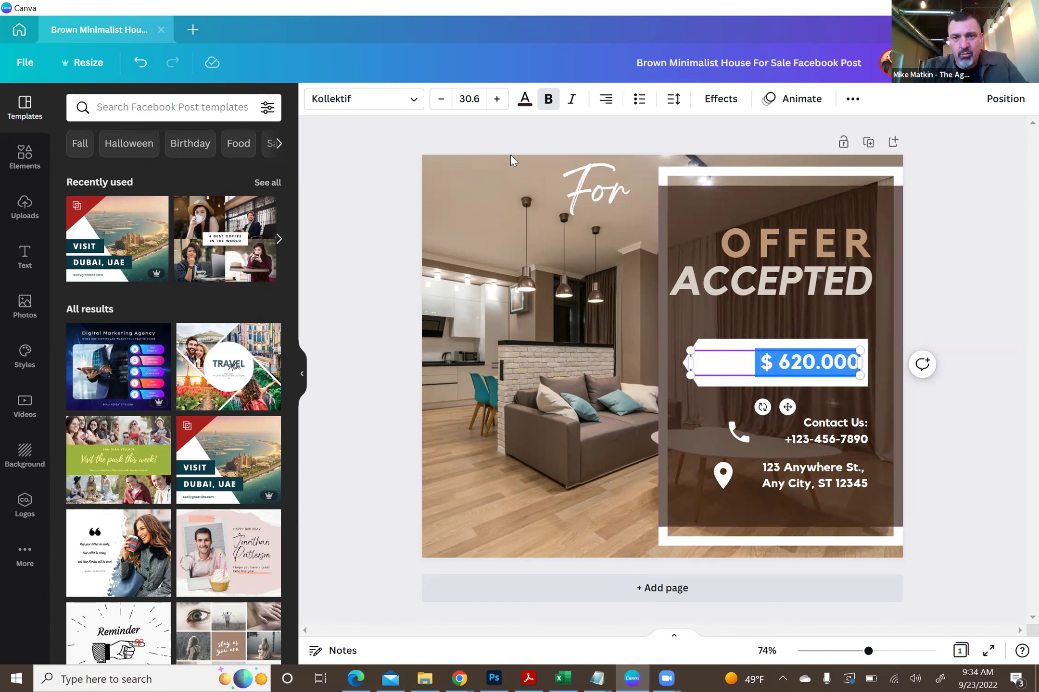
left_click_drag(690, 364, 753, 365)
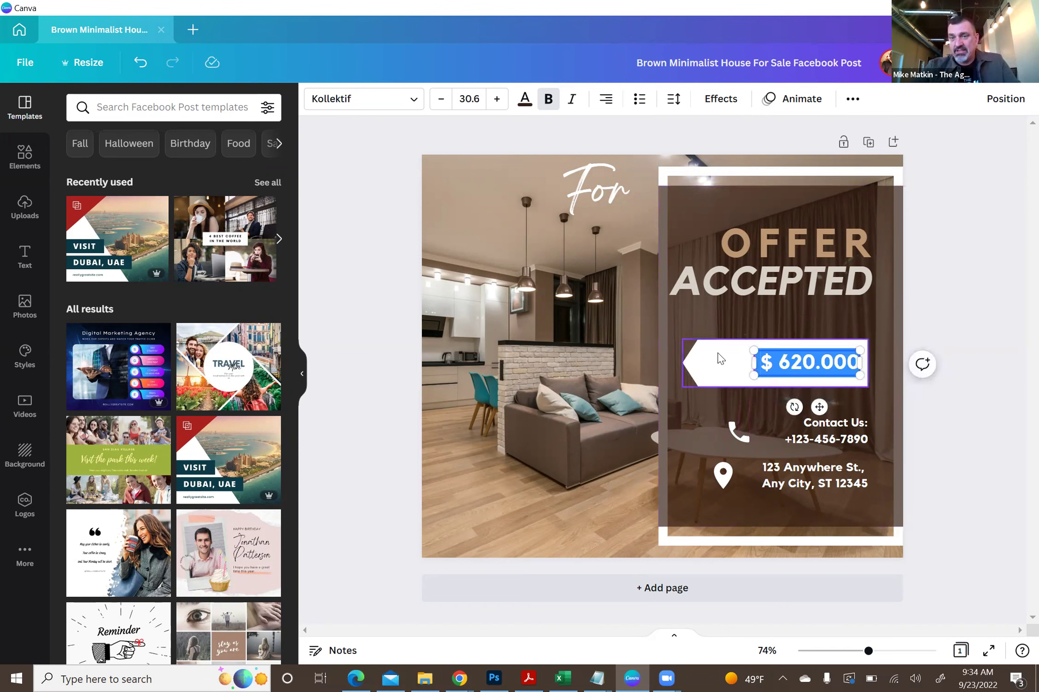
left_click(717, 367)
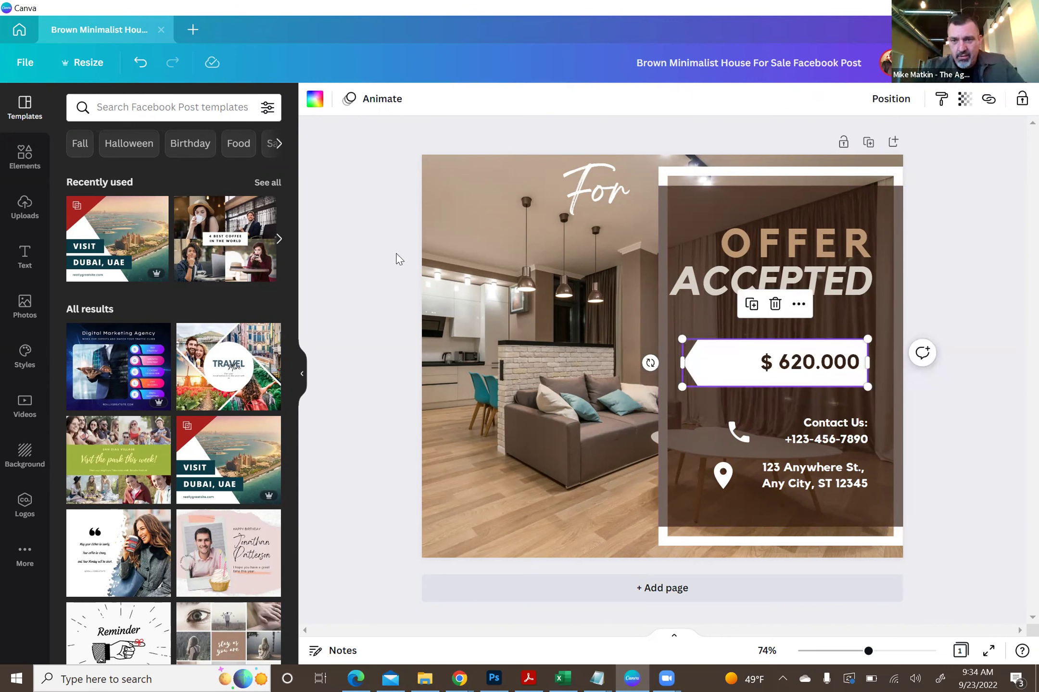
key("Delete")
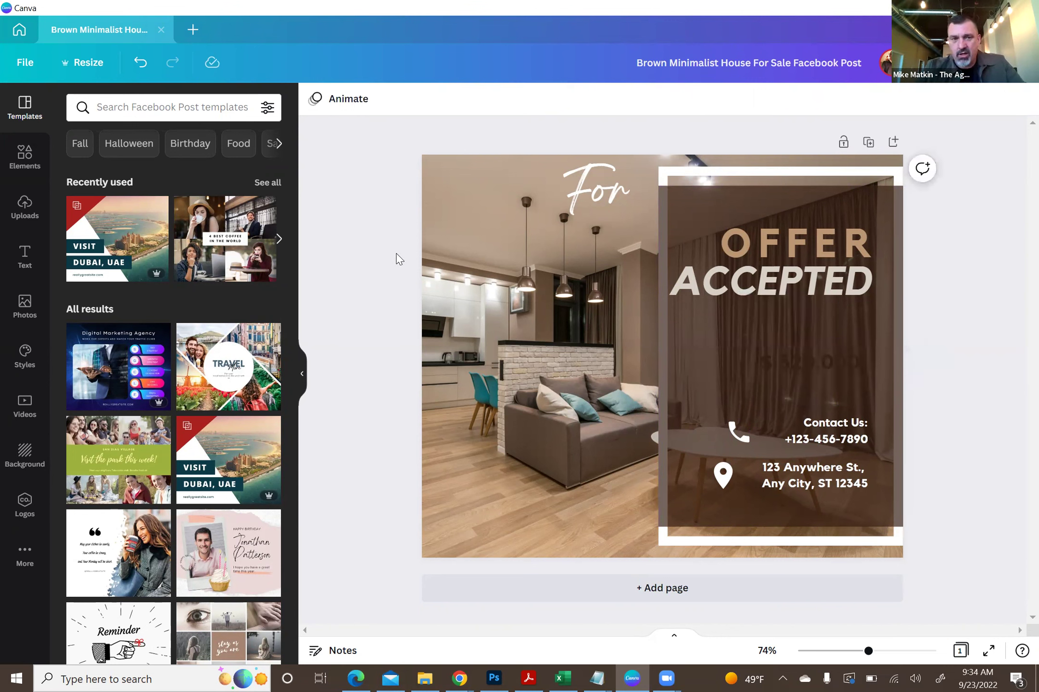
left_click(140, 63)
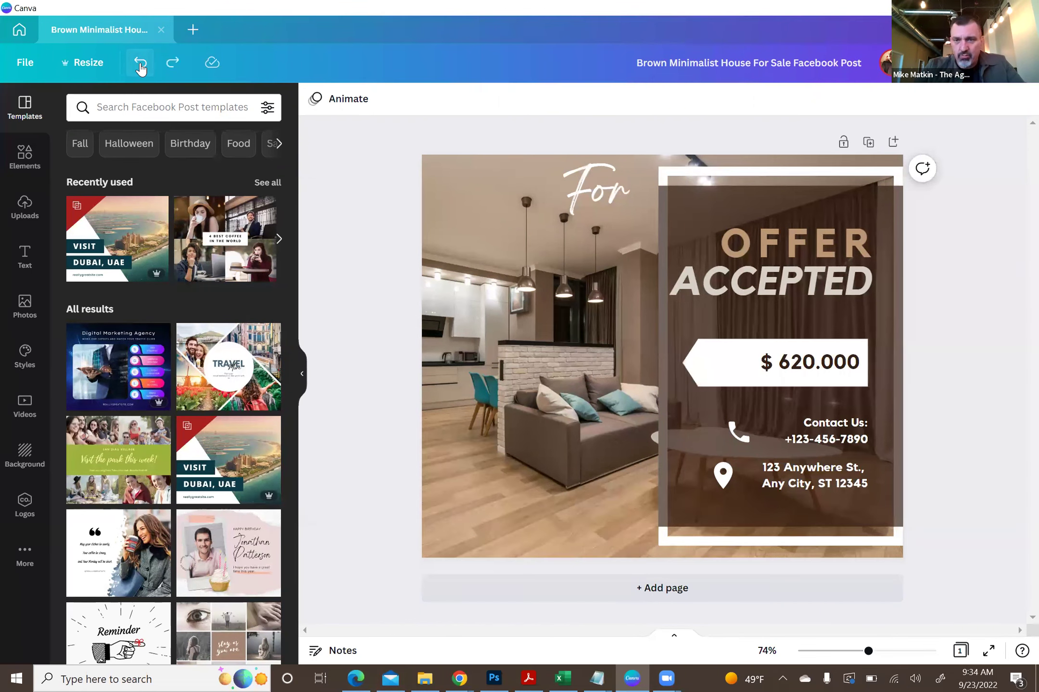
- Try resizing the white price-tag shape, then undo back to its original width
left_click(702, 379)
left_click_drag(683, 369, 496, 373)
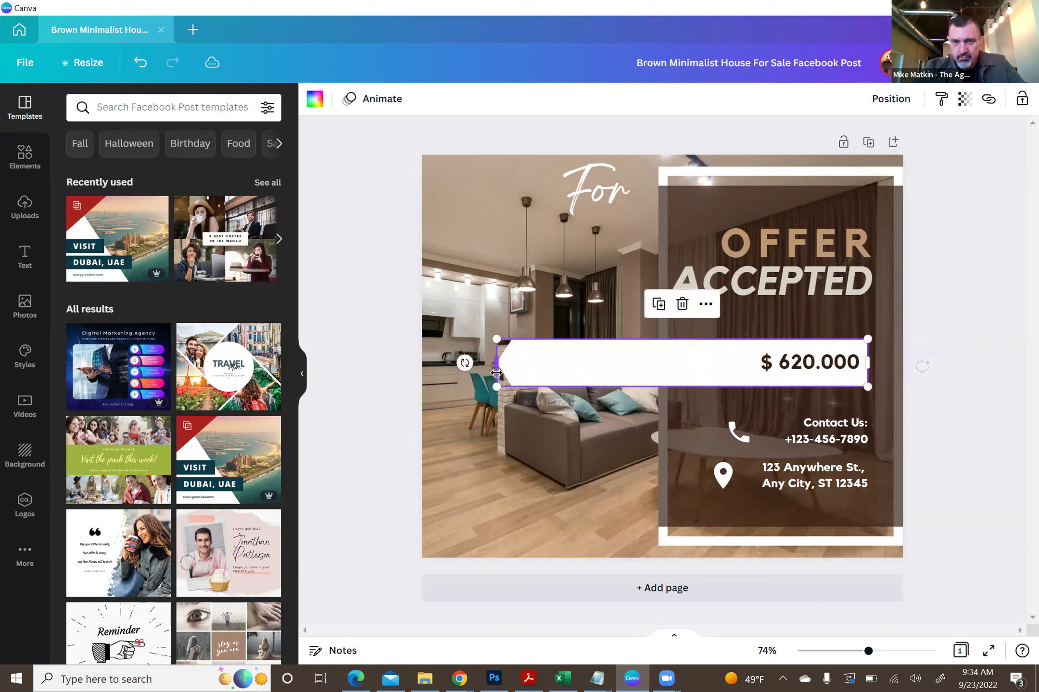
left_click(141, 63)
left_click_drag(691, 365, 744, 373)
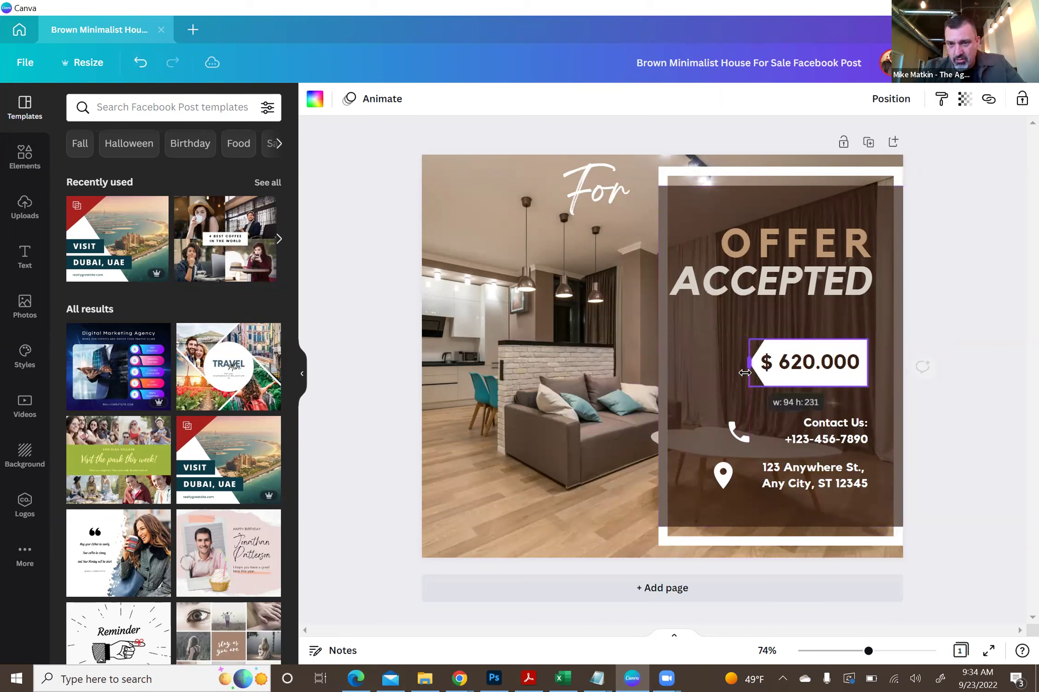
left_click(389, 264)
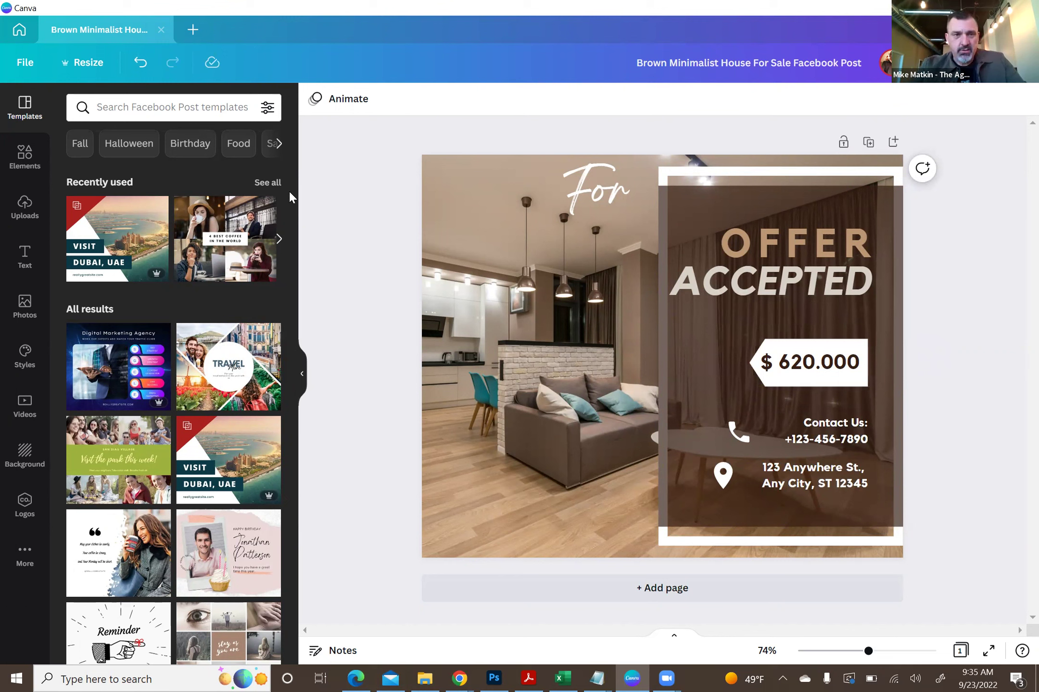
left_click(136, 62)
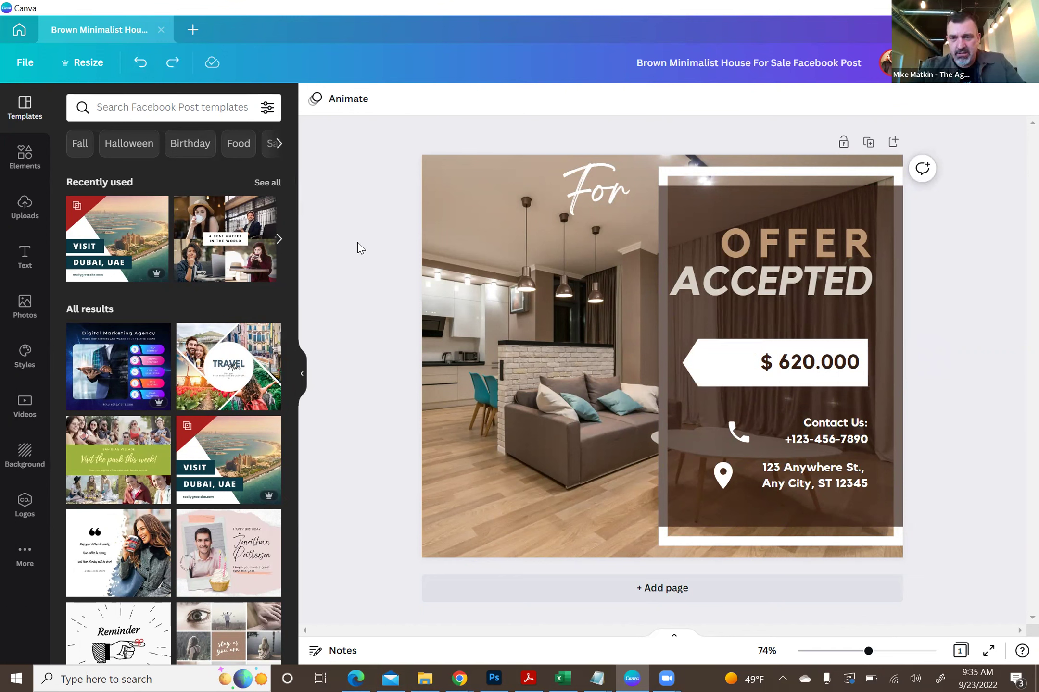
- Edit the price to read $620,000, removing the space and replacing the period with a comma
left_click(817, 365)
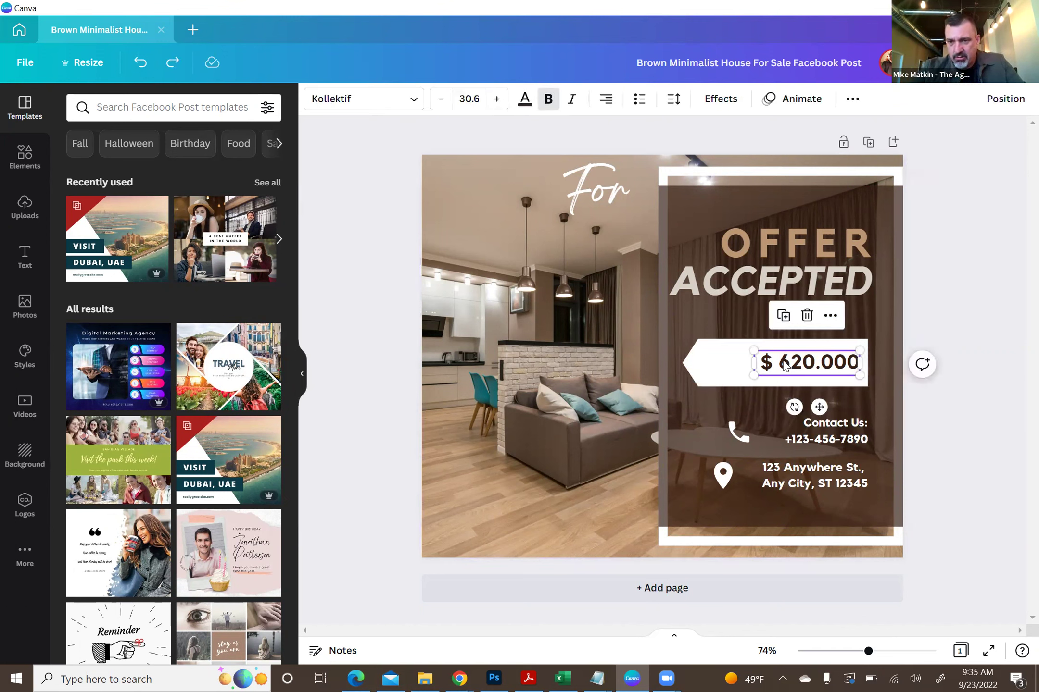
double_click(784, 361)
left_click(784, 362)
key("BackSpace")
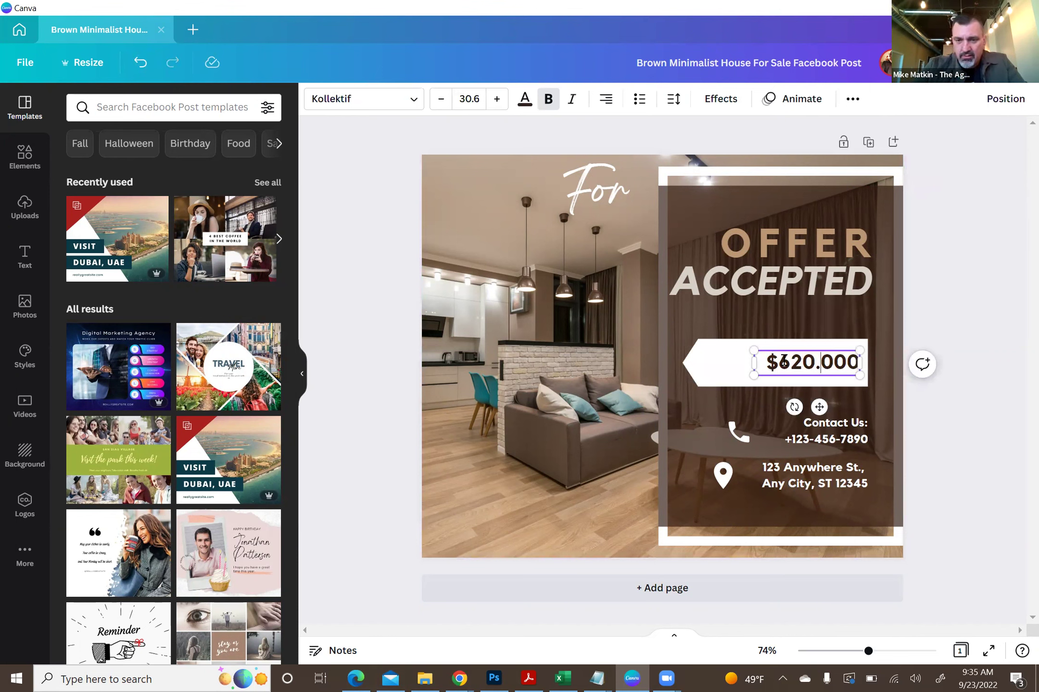
key("BackSpace")
type(",")
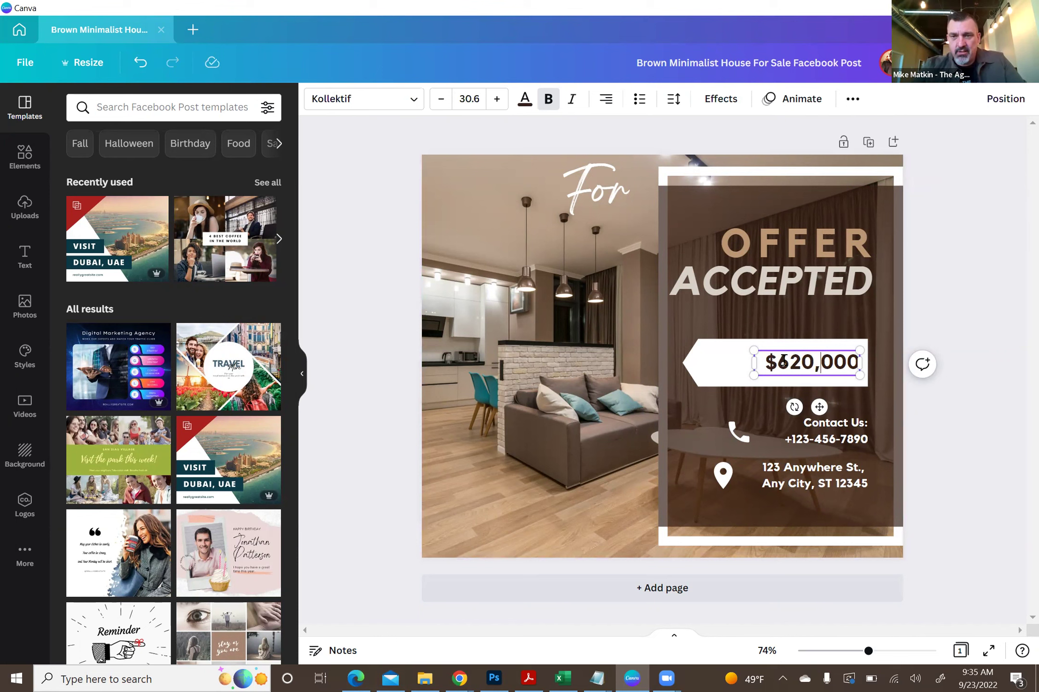
left_click(332, 210)
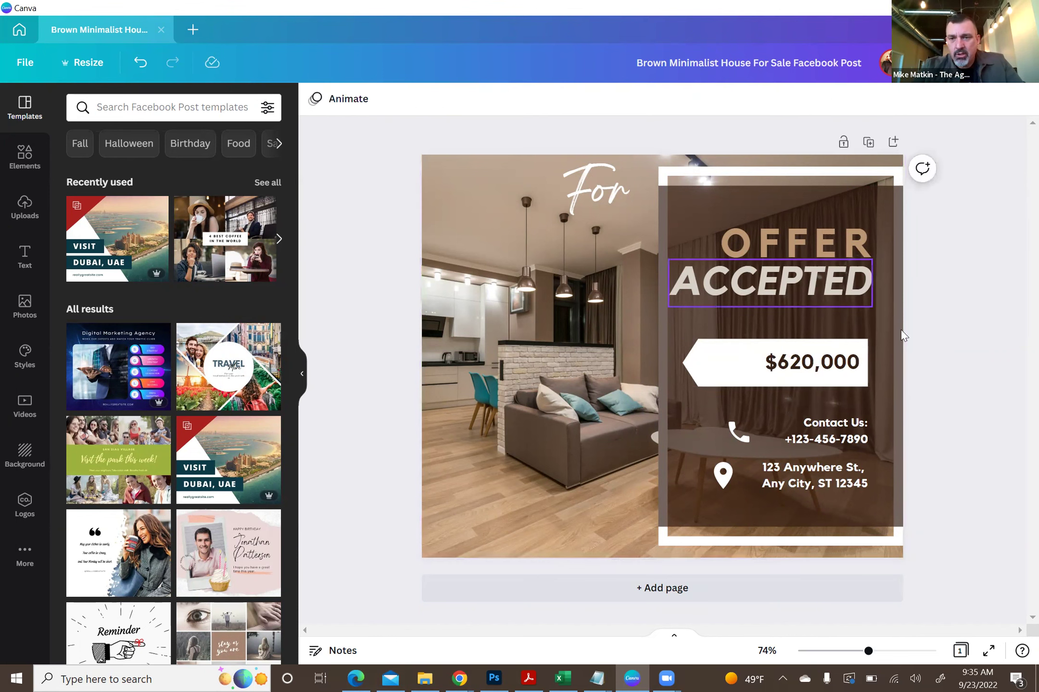
left_click(810, 365)
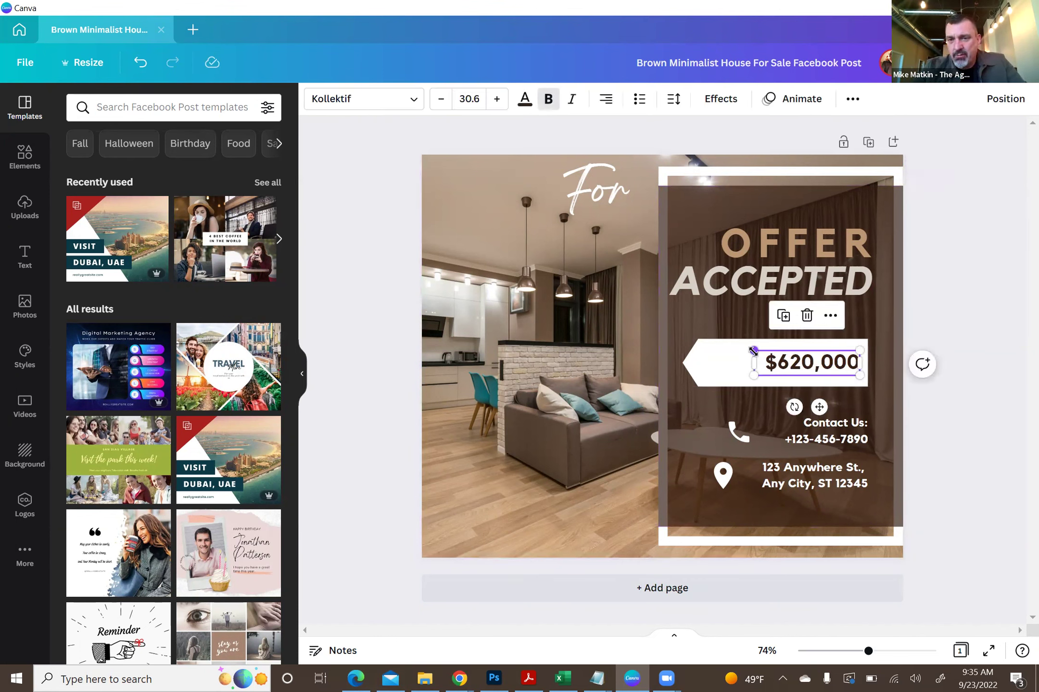
- Enlarge the $620,000 price text
left_click_drag(753, 351, 679, 337)
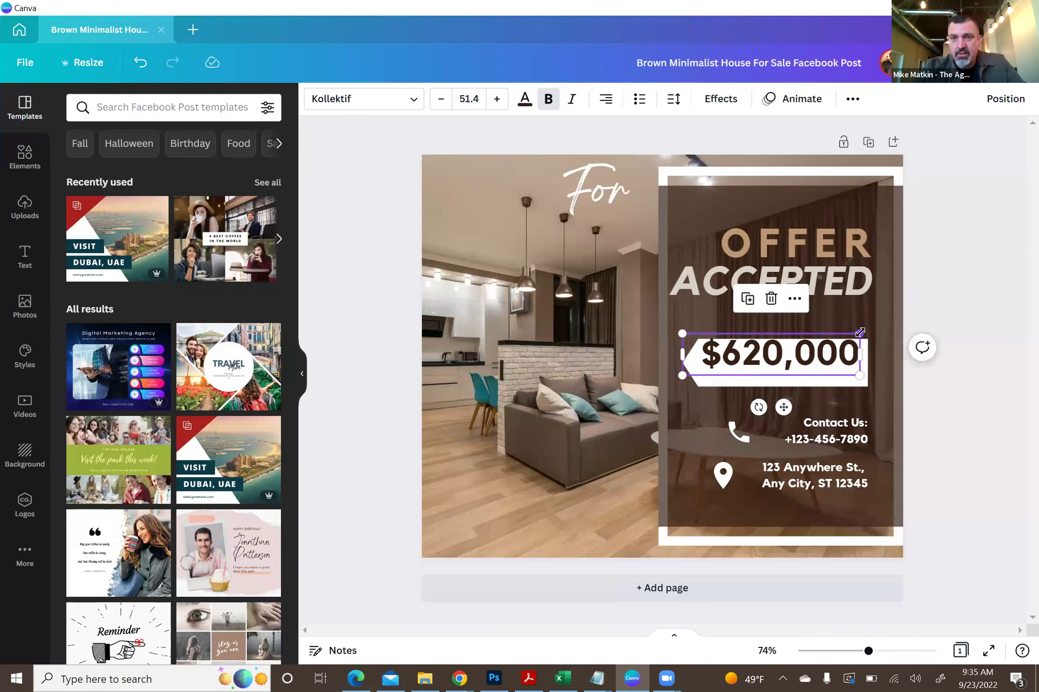
left_click_drag(863, 332, 868, 331)
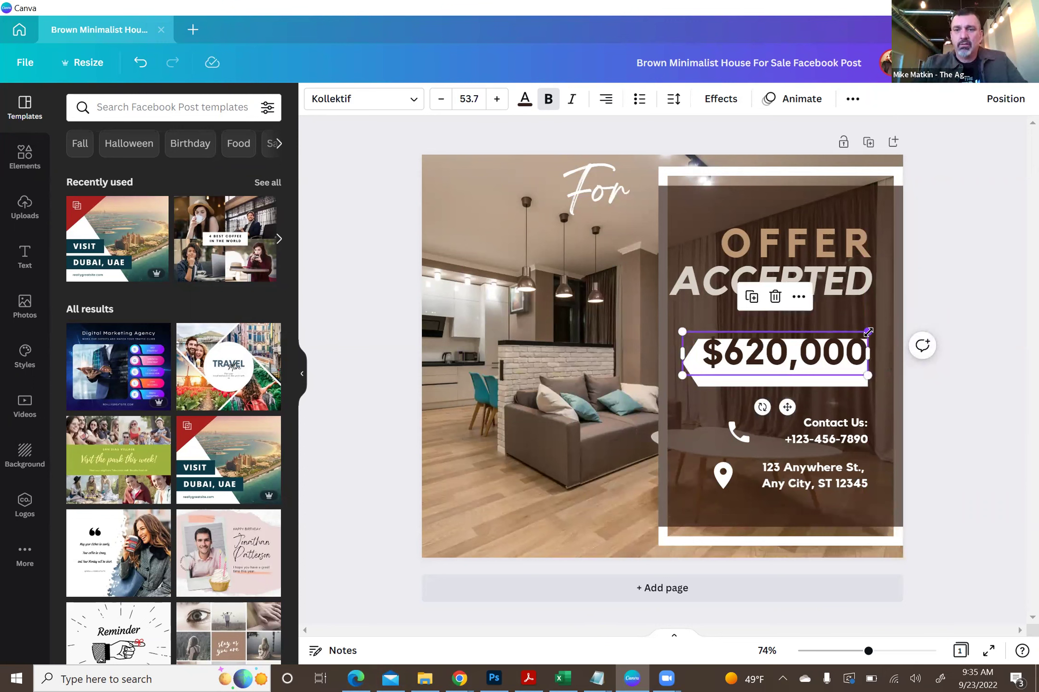
left_click(358, 261)
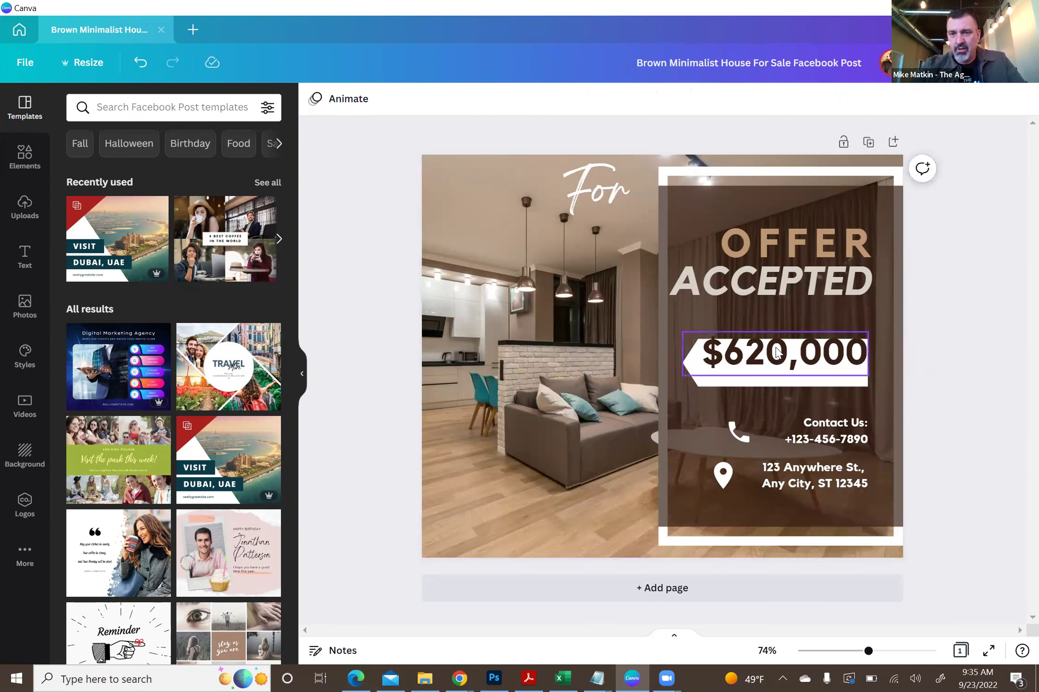
- Nudge the $620,000 text down and drag it to the white banner's centre guide
left_click(777, 355)
key("Down")
key("Down")
key("Down")
key("Down")
key("Down")
key("Down")
key("Down")
key("Down")
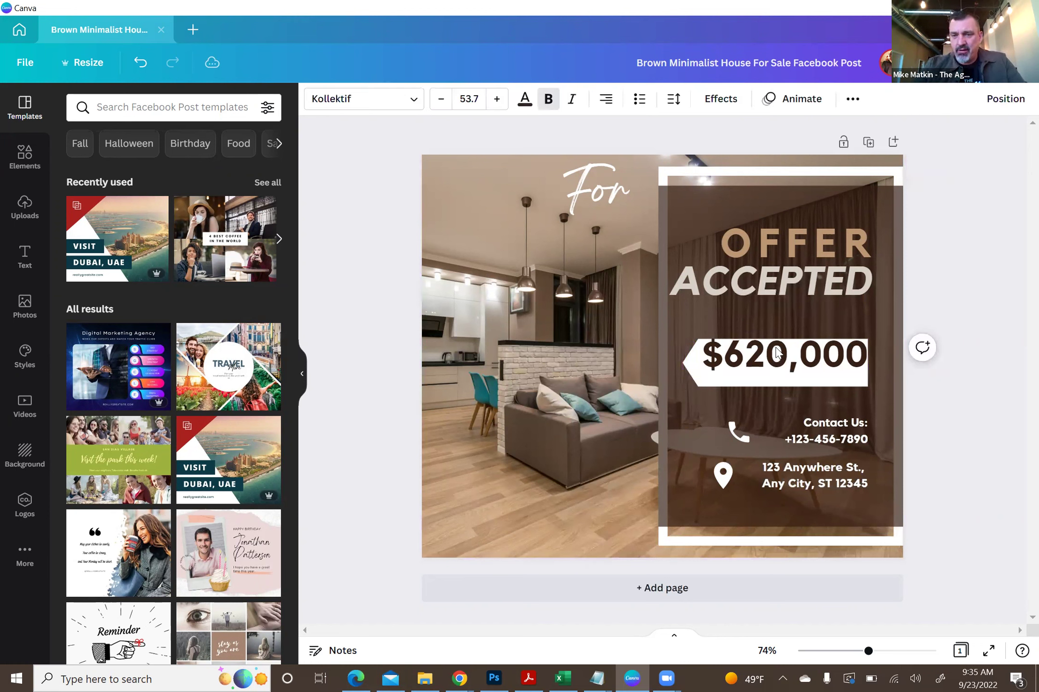
key("Down")
key("Down")
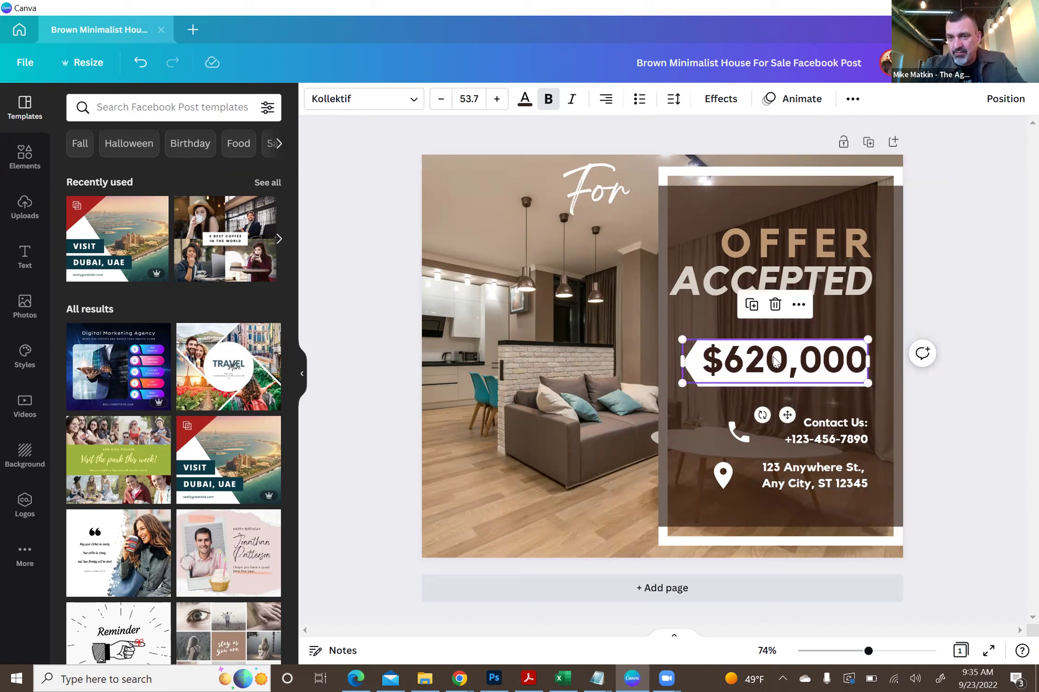
key("Down")
key("Down")
key("Down")
key("Down")
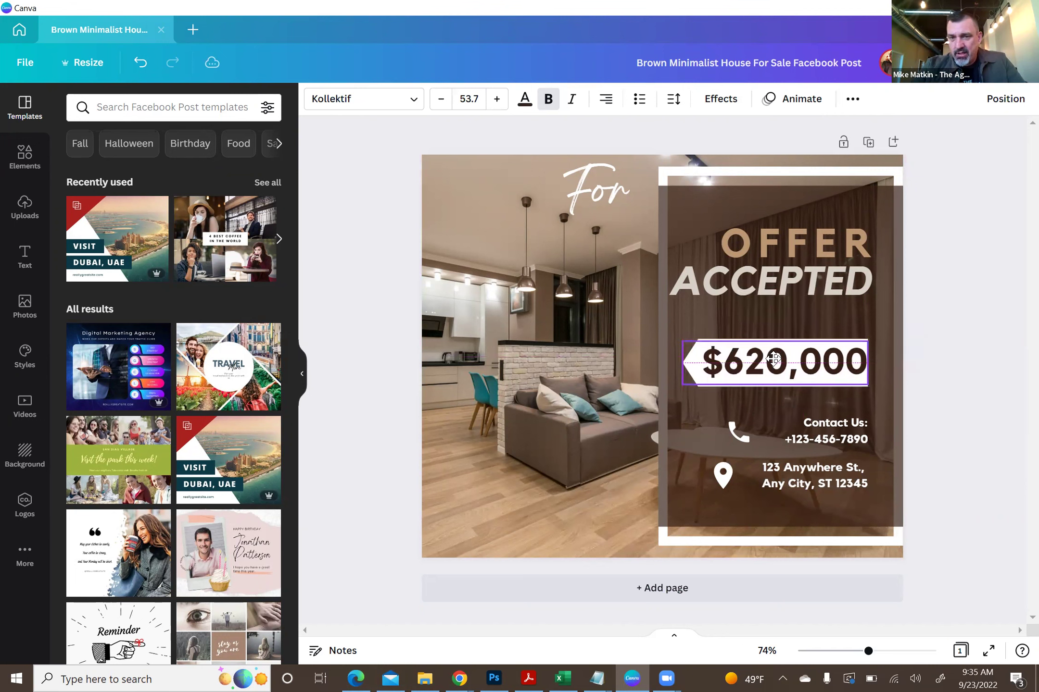
key("Down")
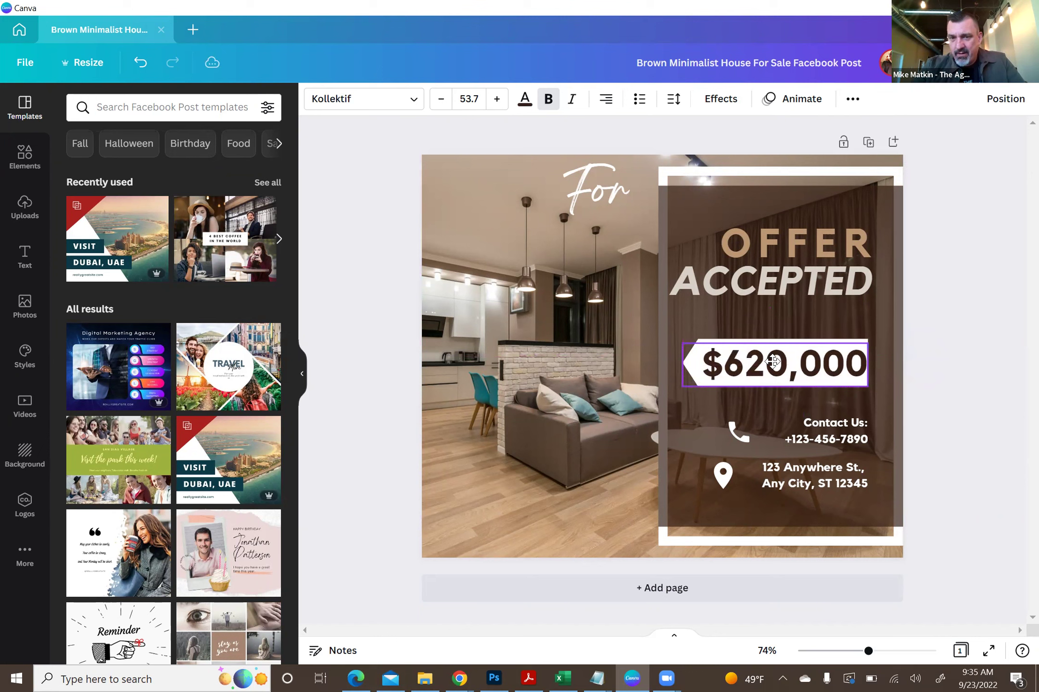
left_click_drag(772, 360, 771, 358)
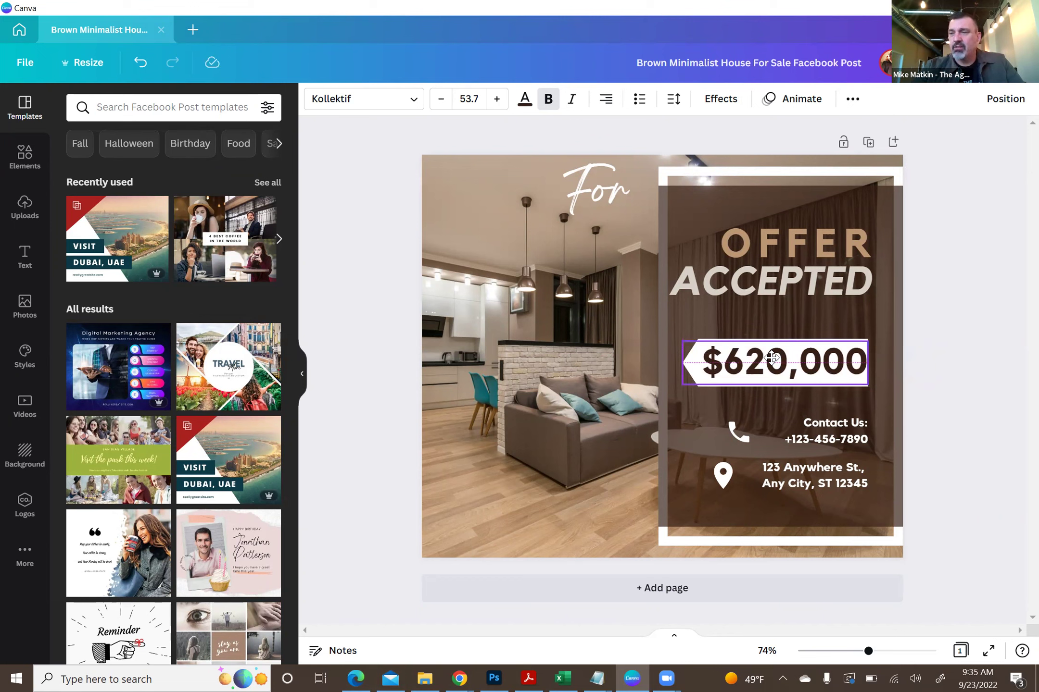
left_click_drag(772, 358, 771, 358)
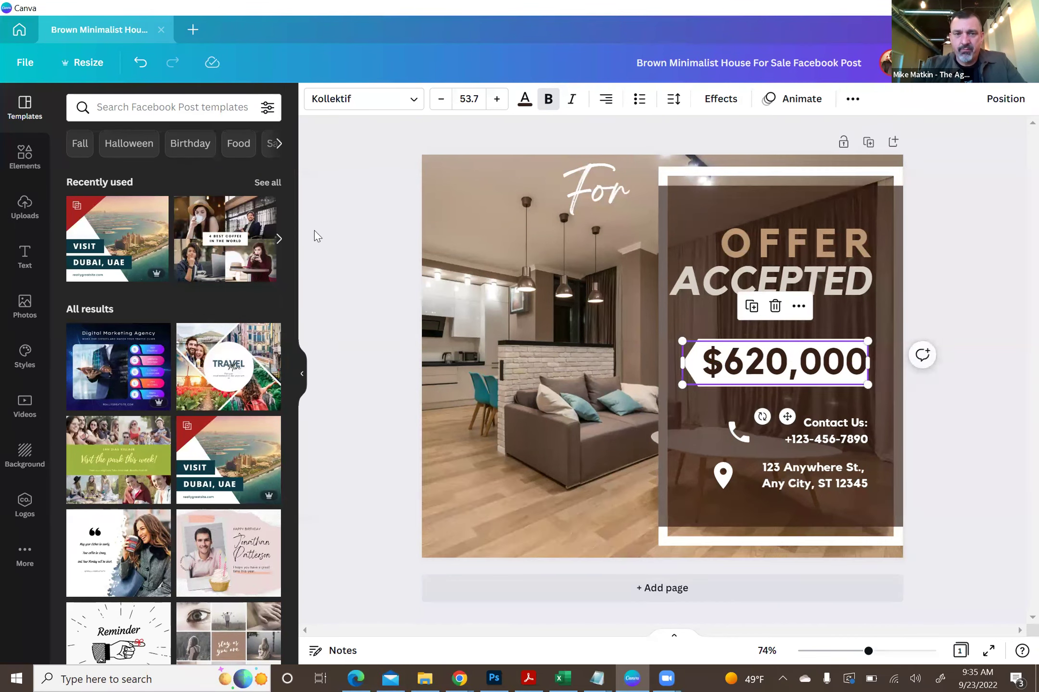
left_click(349, 243)
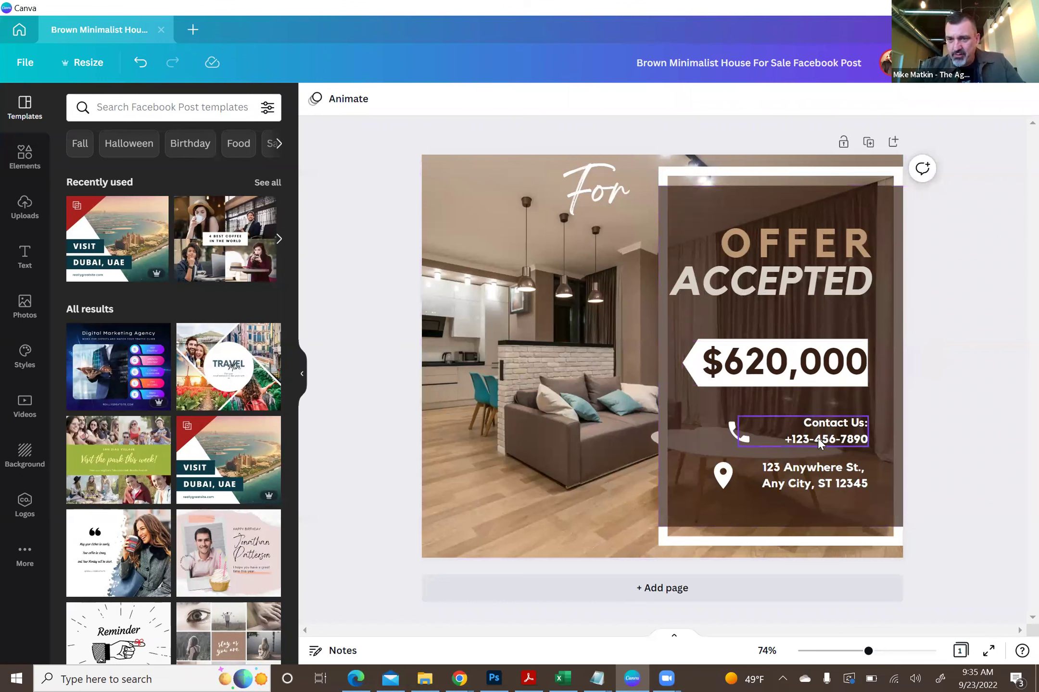
- Replace the contact text with 'CONTACT US' on one line and the agent's new phone number below
double_click(792, 438)
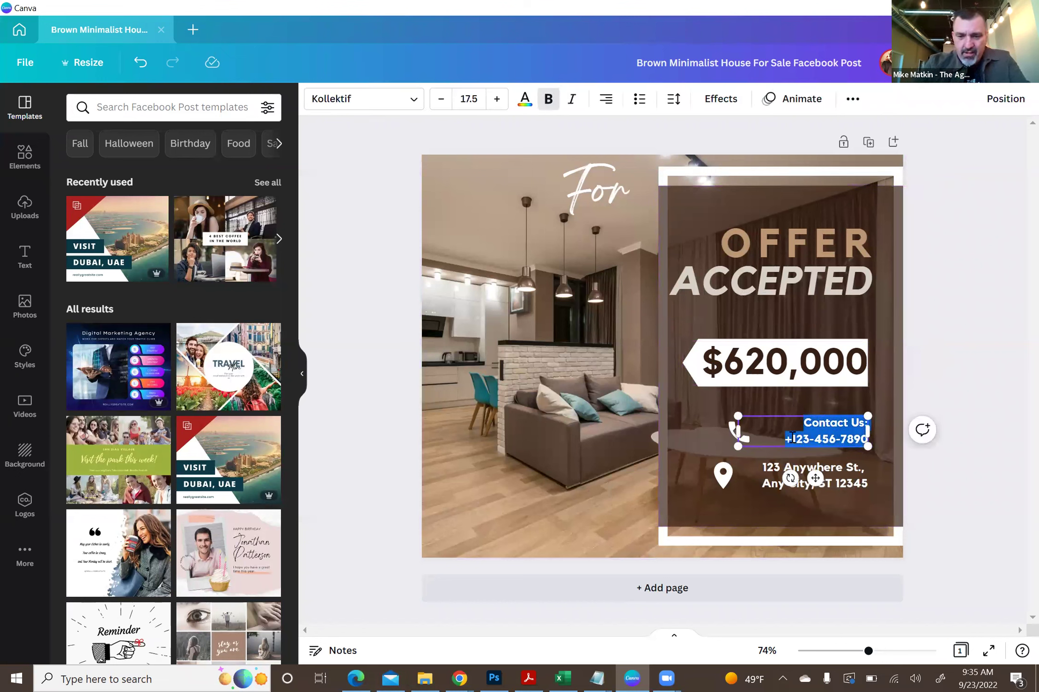
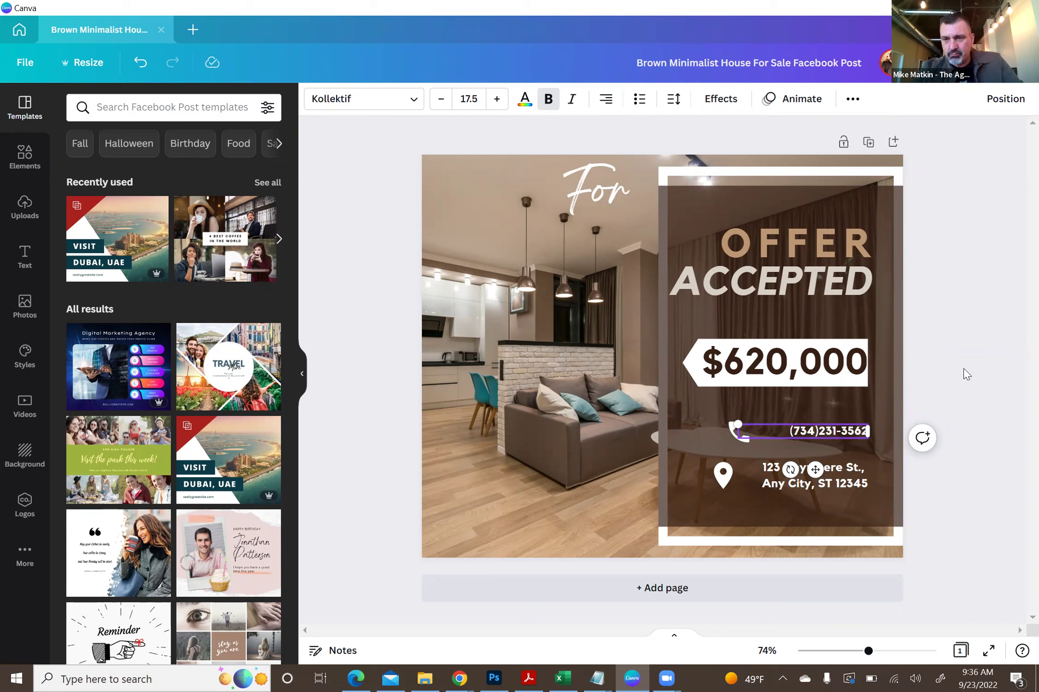
type("com")
key("BackSpace")
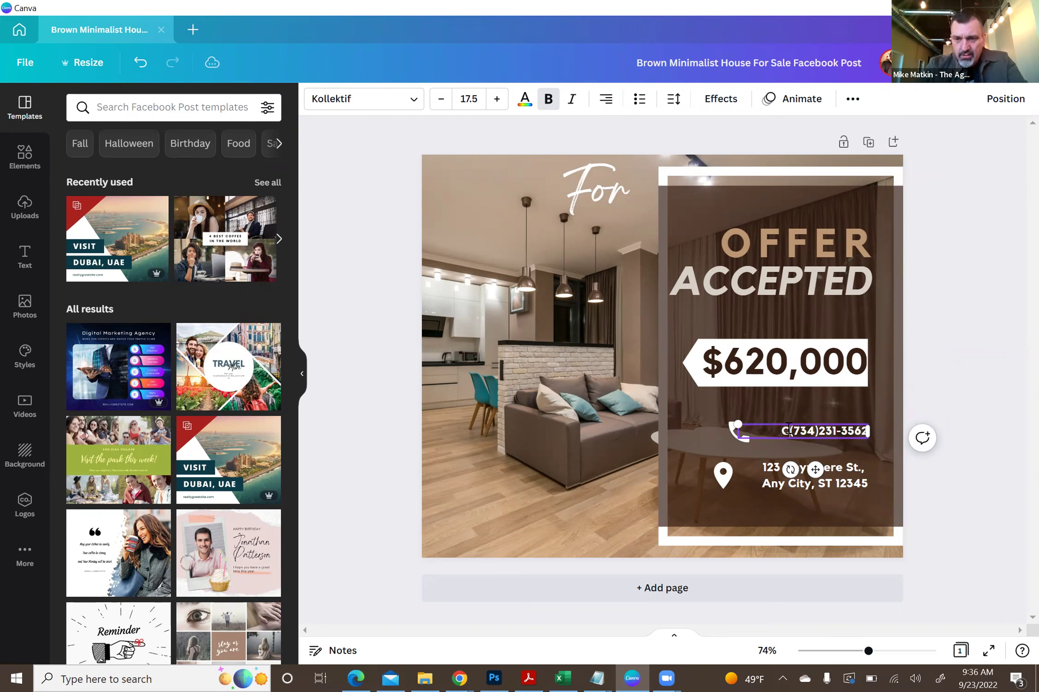
type("on")
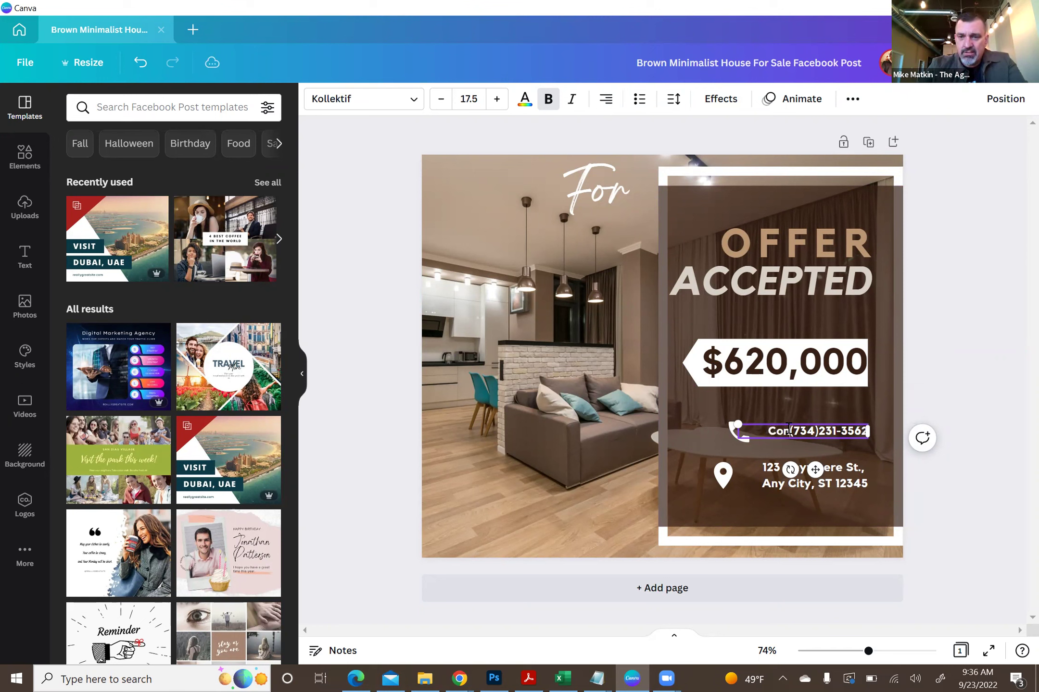
type("tact")
key("BackSpace")
key("BackSpace")
key("BackSpace")
key("BackSpace")
key("BackSpace")
key("BackSpace")
type("ONTACT US")
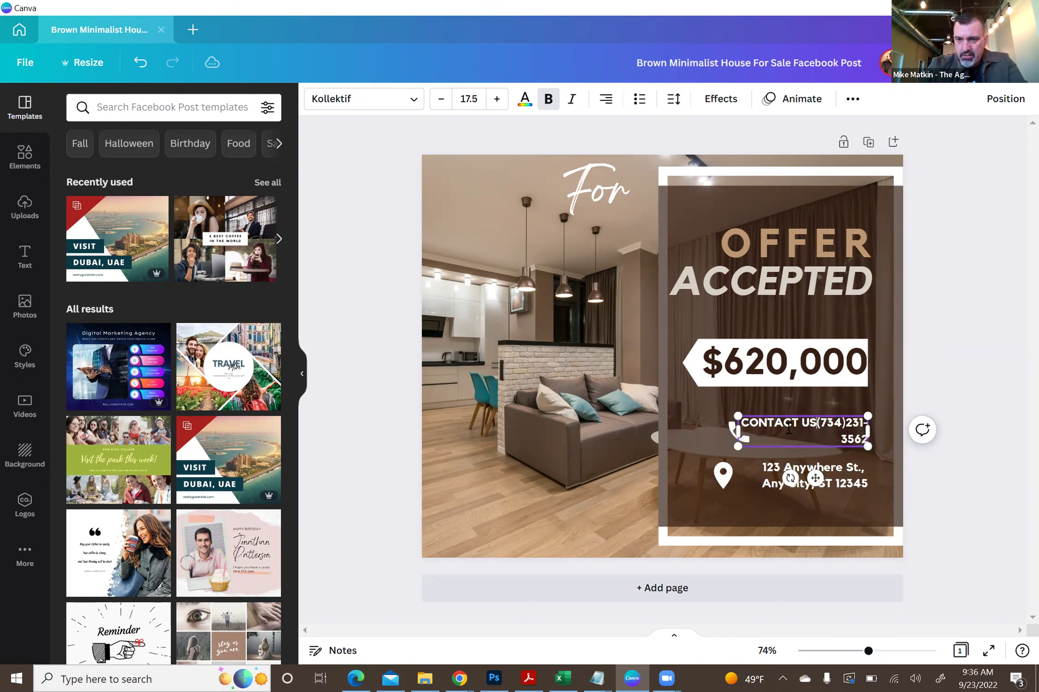
key("Return")
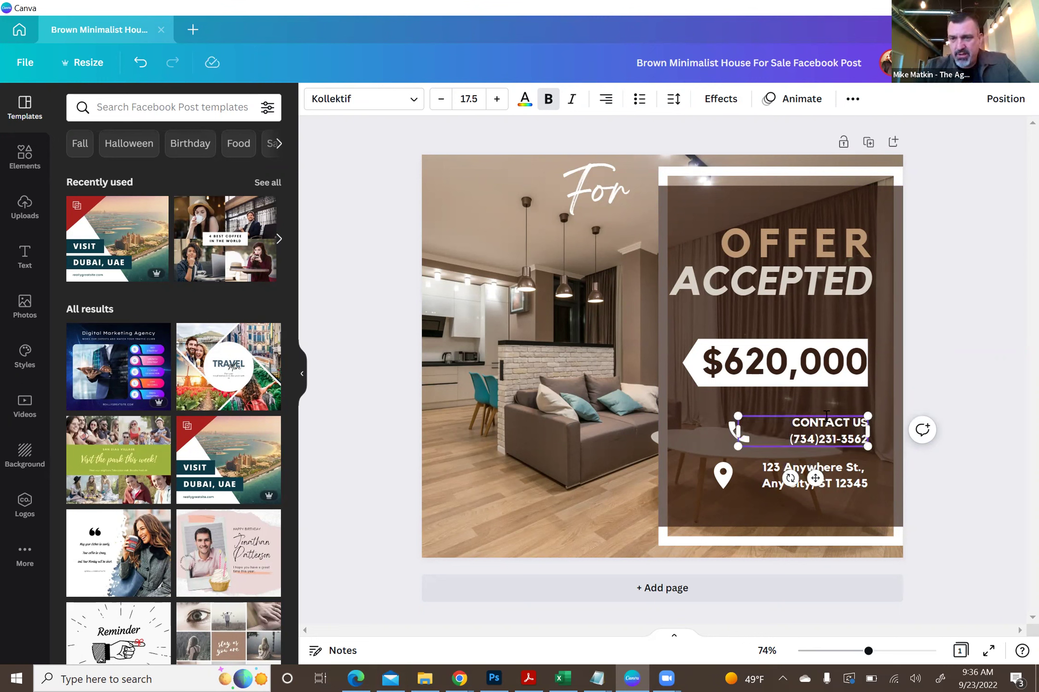
left_click(986, 326)
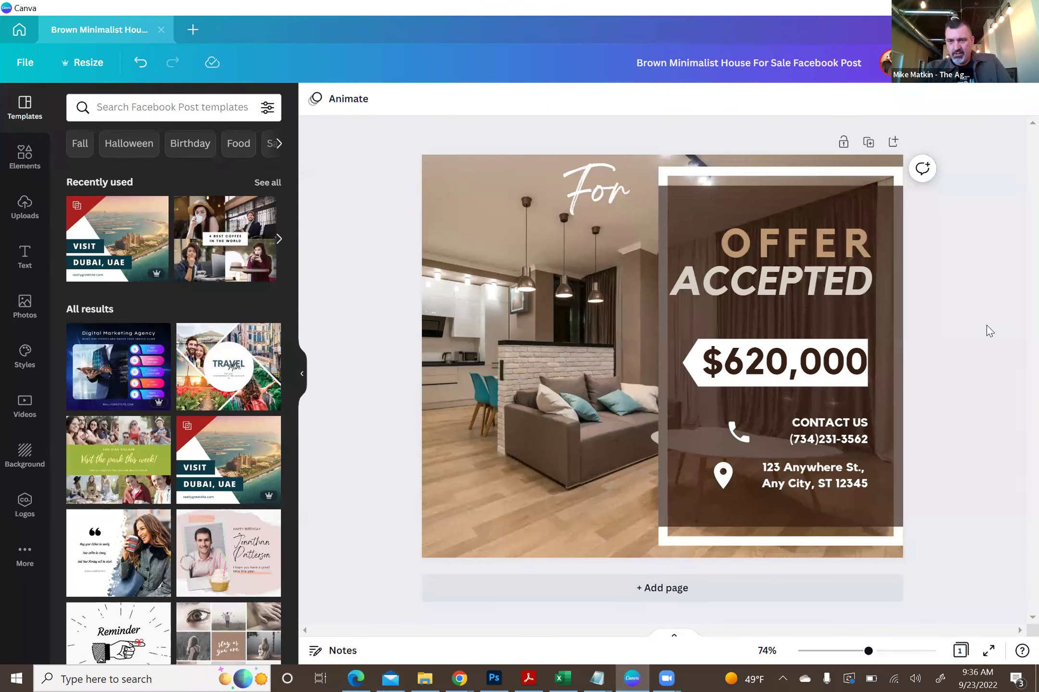
- Replace the placeholder address with the property's street on line one and city, state, ZIP on line two
left_click(769, 474)
left_click(774, 473)
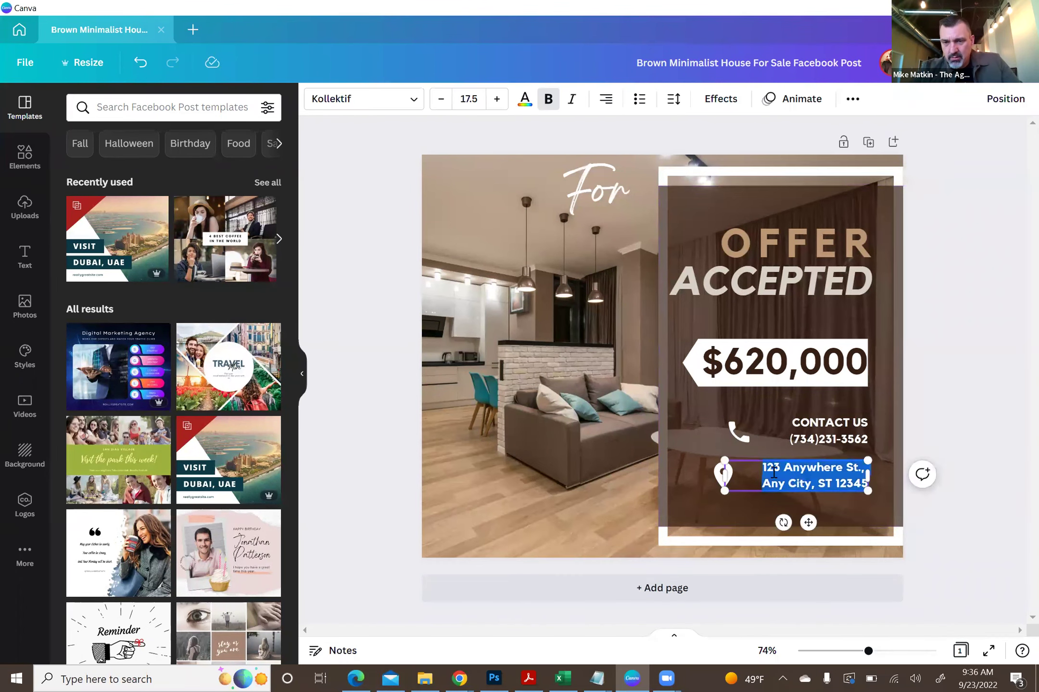
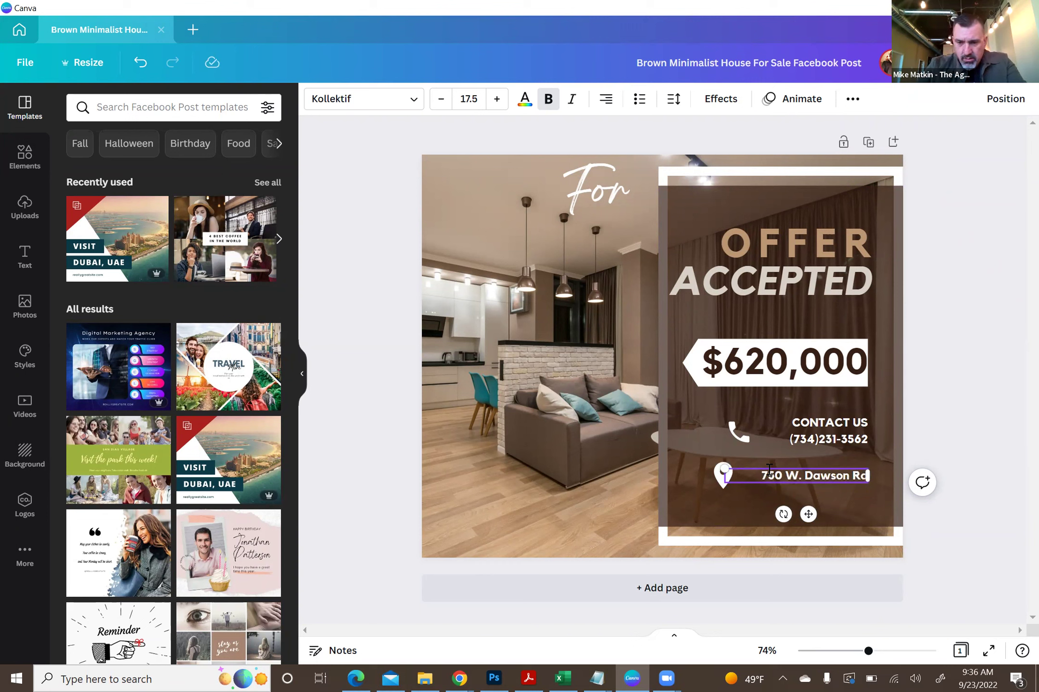
key("Return")
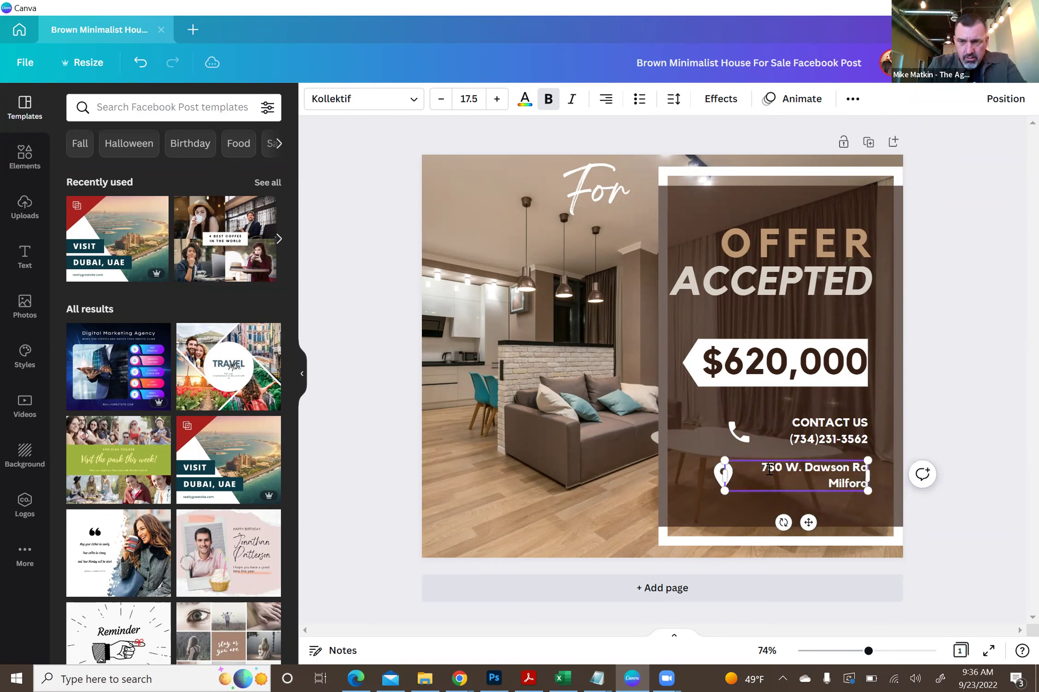
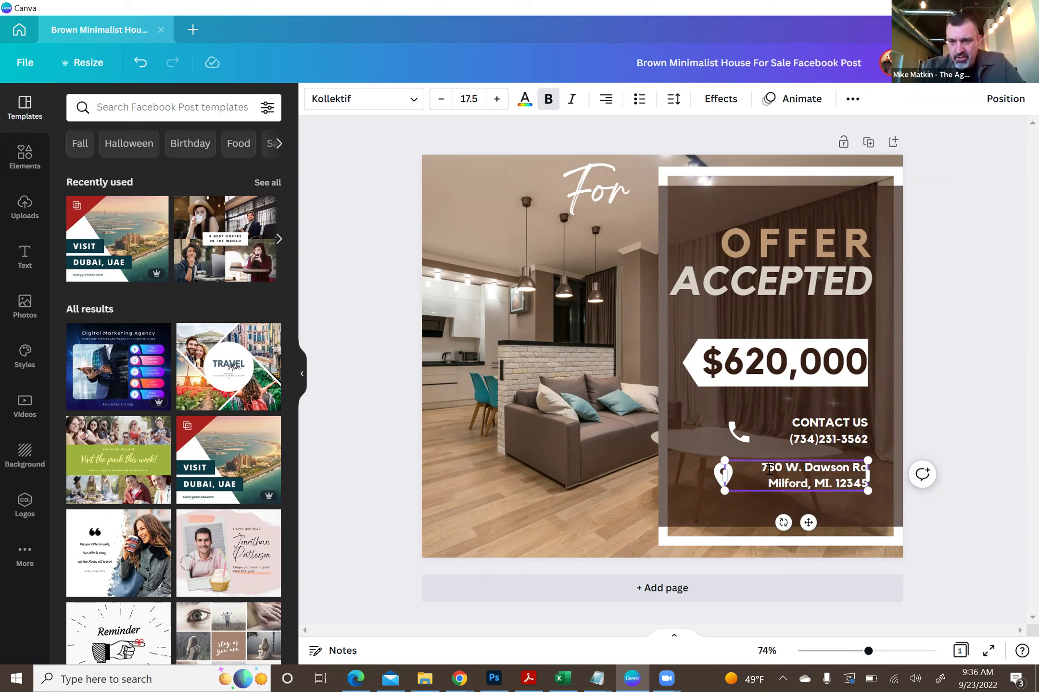
left_click(971, 411)
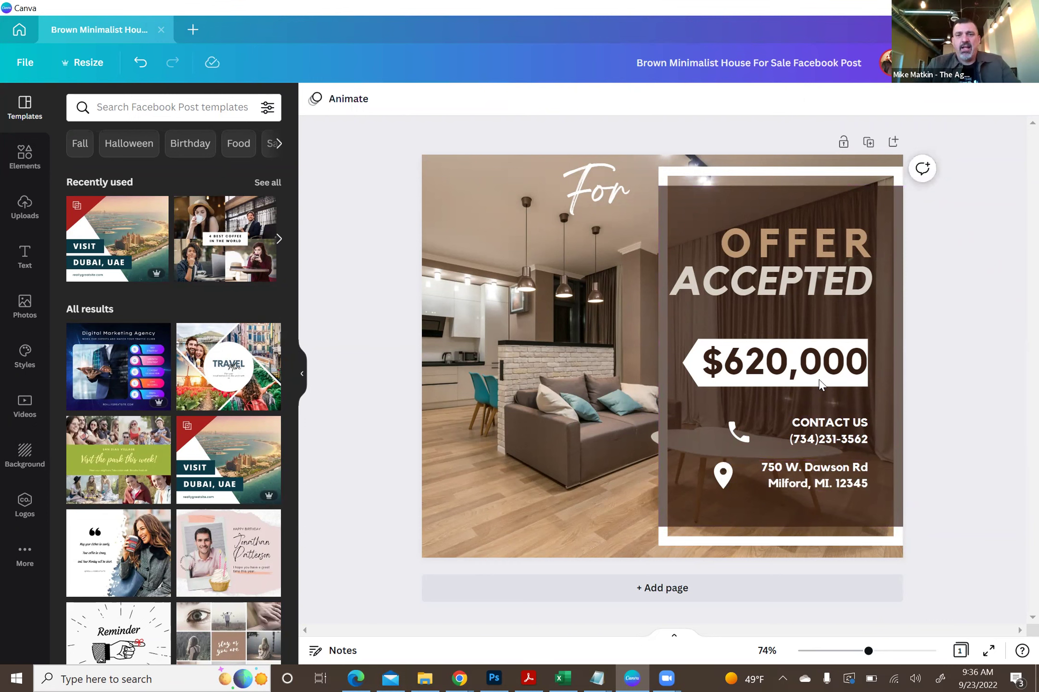
left_click(492, 375)
left_click(356, 214)
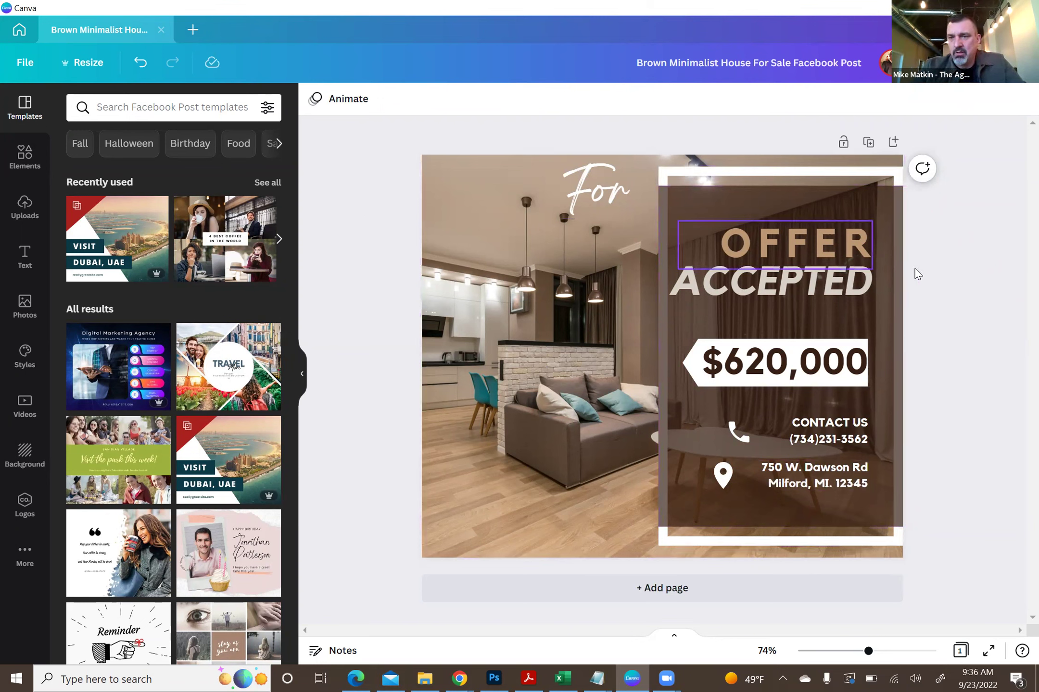
mouse_move(996, 260)
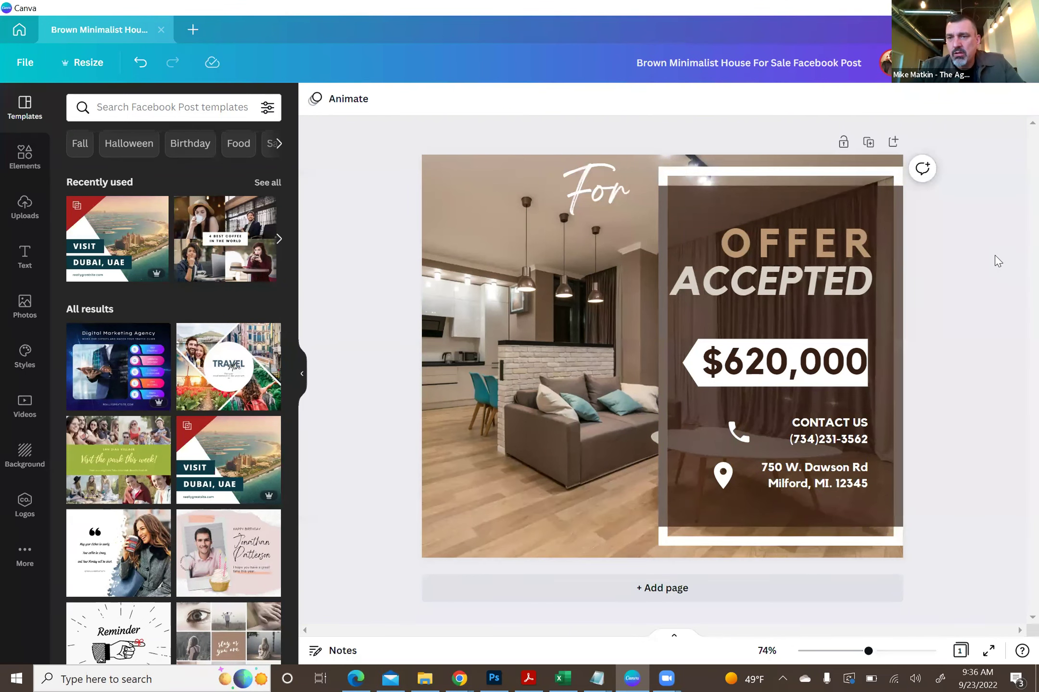
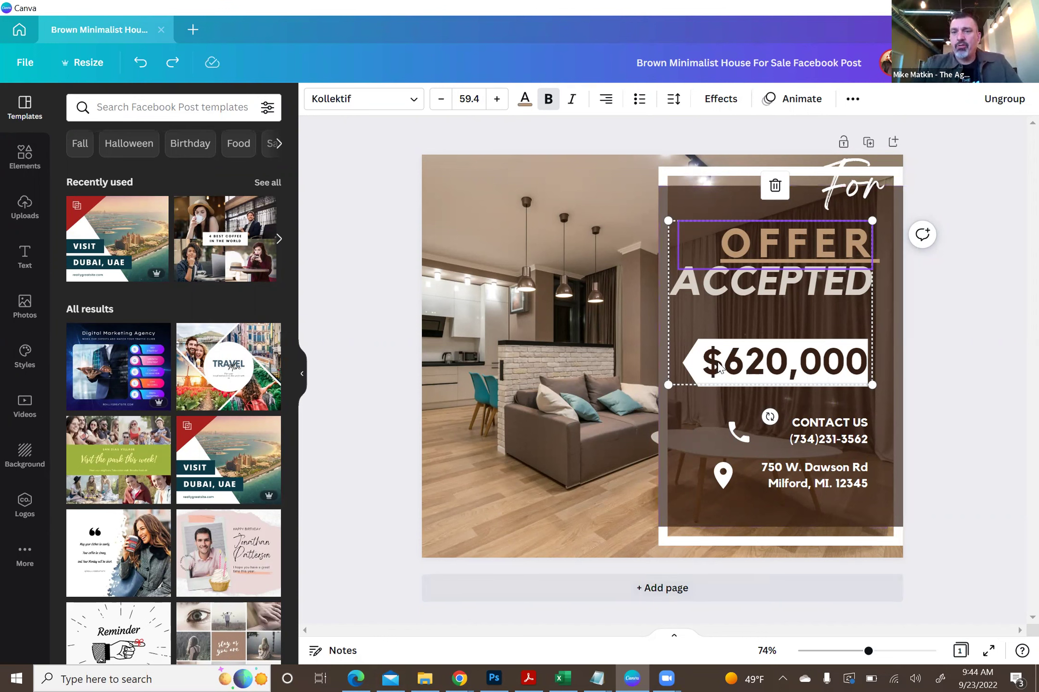
- Nudge the OFFER/ACCEPTED/$620,000 text block, ungroup it, and select the brown panel
mouse_move(787, 261)
left_mouse_down()
mouse_move(636, 239)
mouse_move(610, 213)
mouse_move(775, 210)
mouse_move(798, 259)
mouse_move(779, 281)
mouse_move(786, 257)
left_mouse_up()
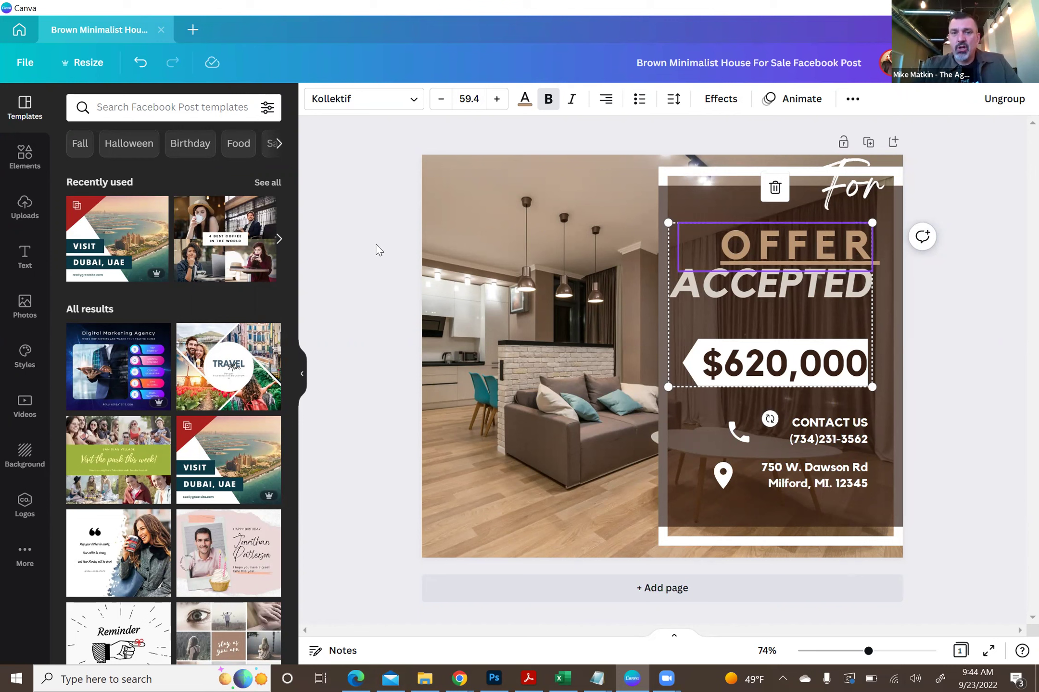
left_click(350, 210)
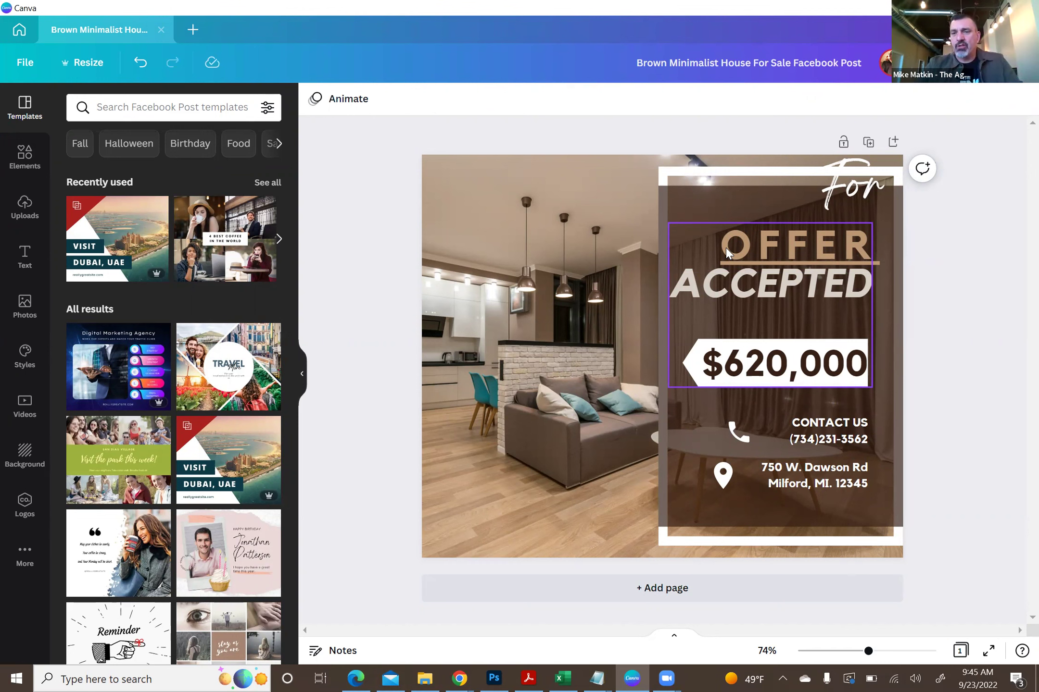
left_click(782, 243)
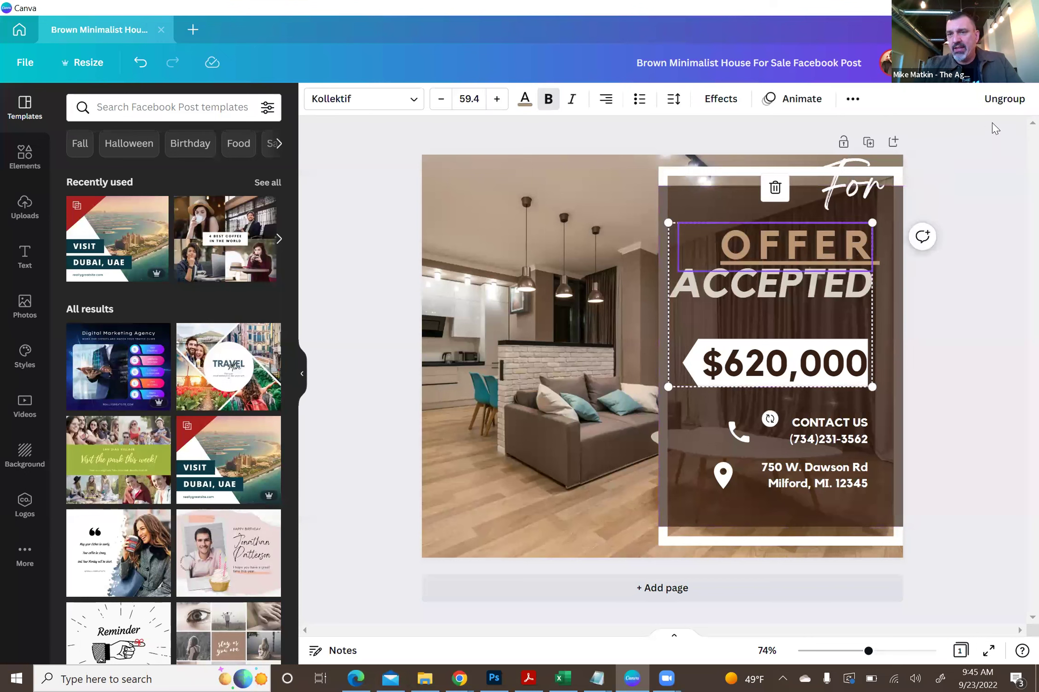
left_click(1004, 98)
left_click(962, 302)
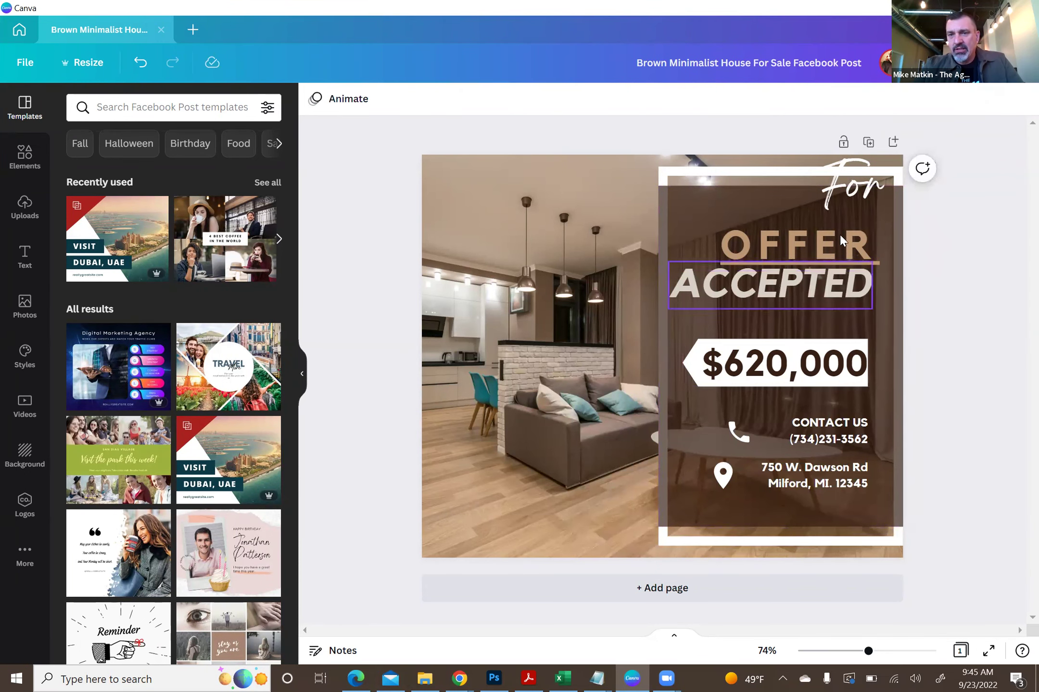
left_click(889, 201)
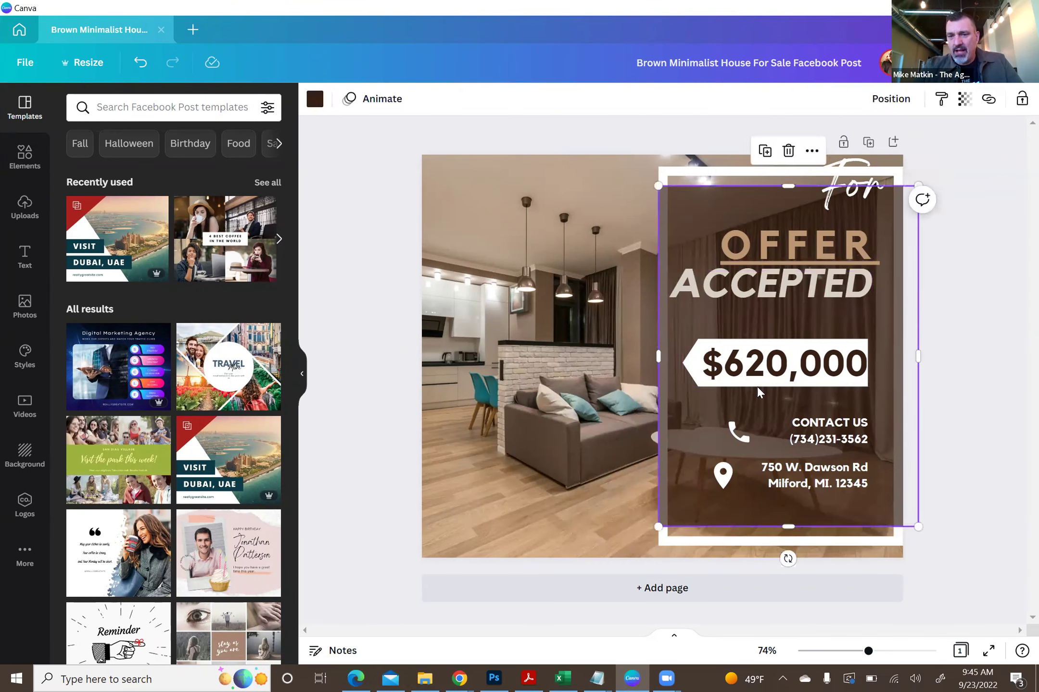
- Try selecting the white frame and brown panel together, then clear the selection
left_click(735, 433)
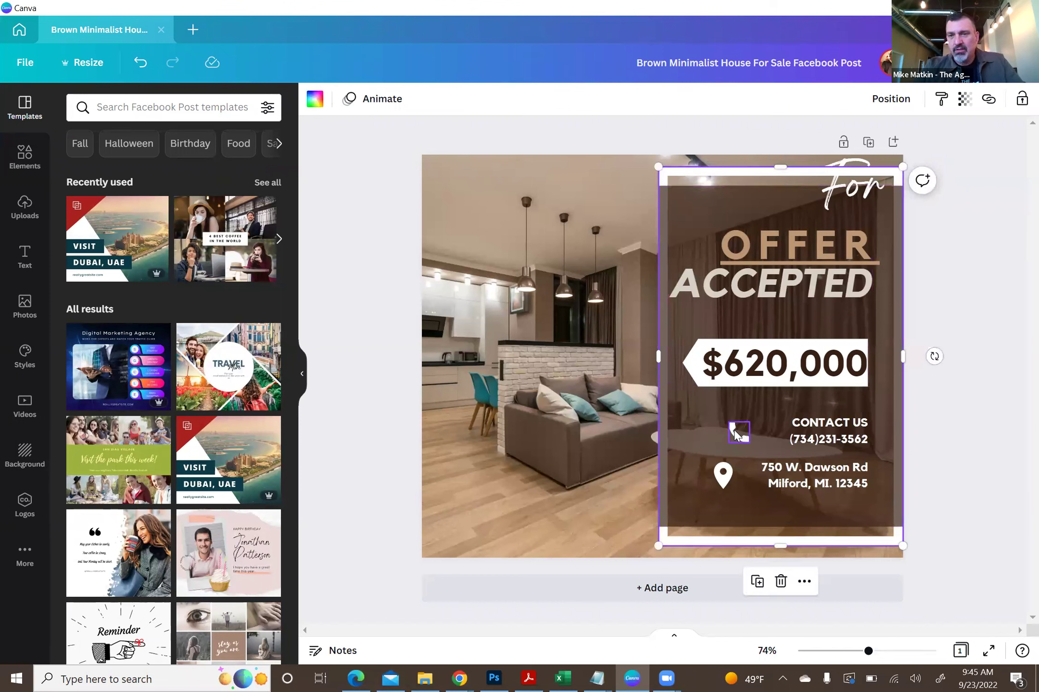
left_click(988, 103)
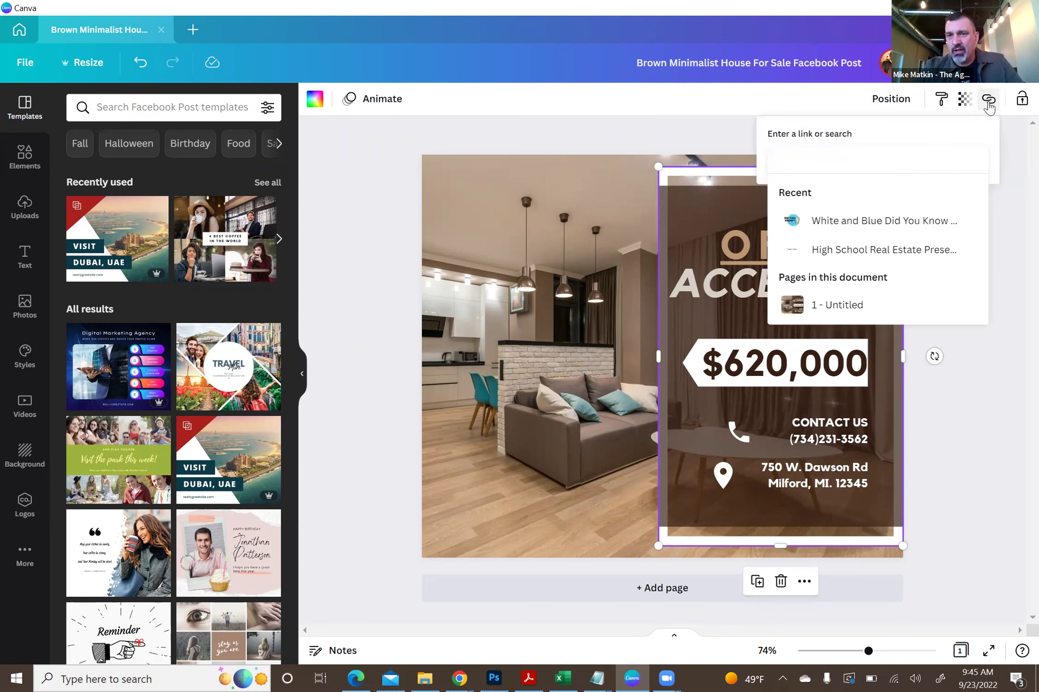
left_click(1016, 231)
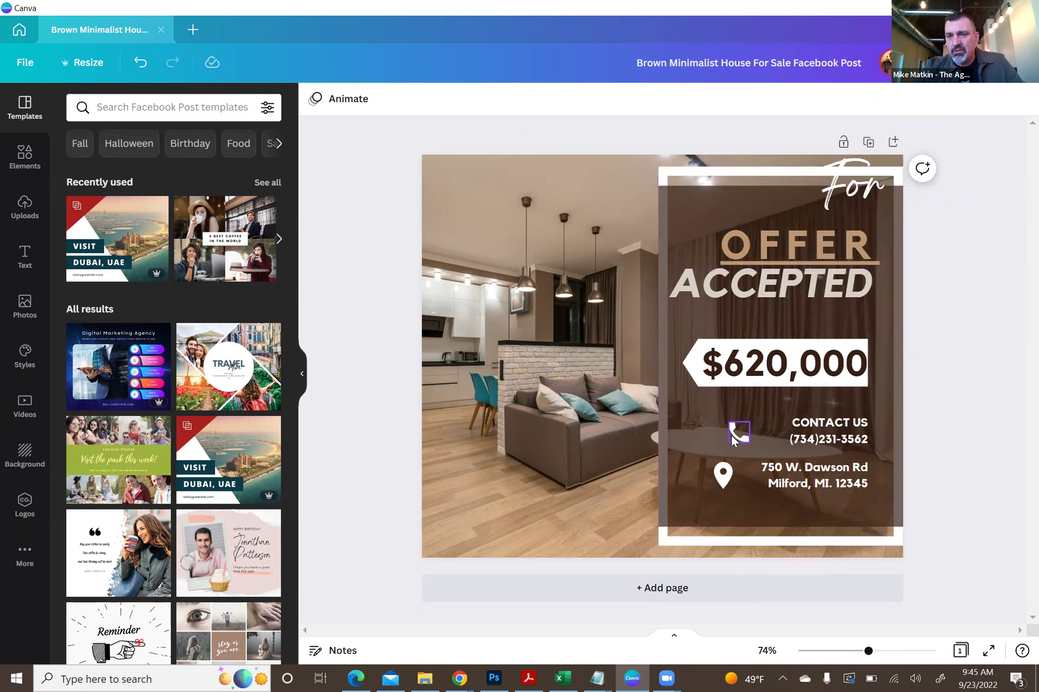
left_click(747, 192)
left_click(737, 175, "shift")
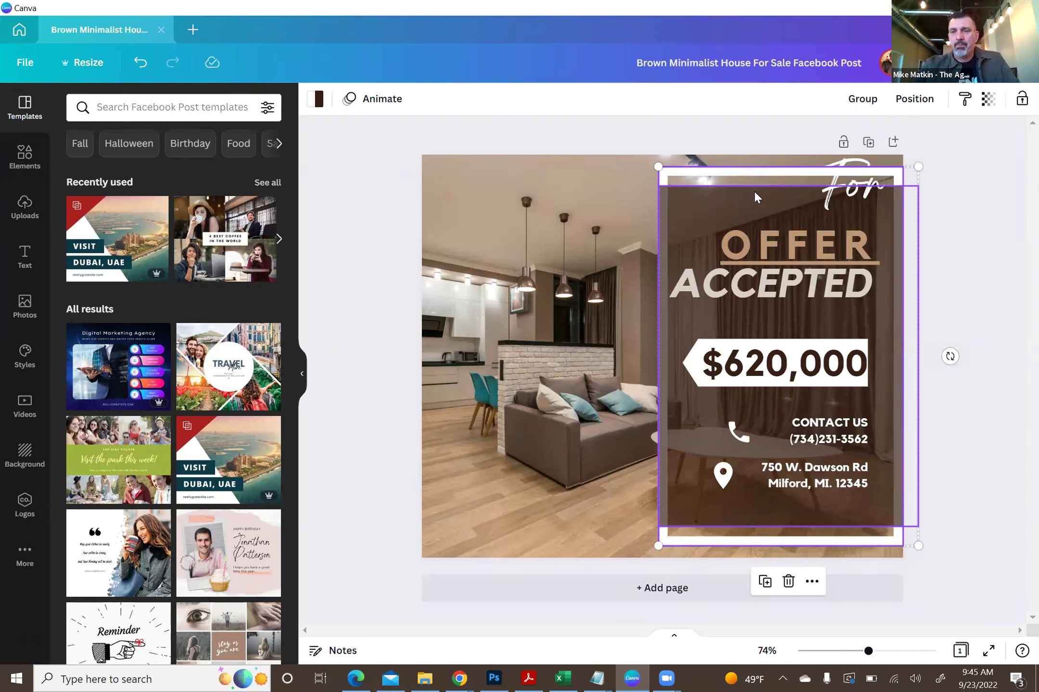
left_click(952, 153)
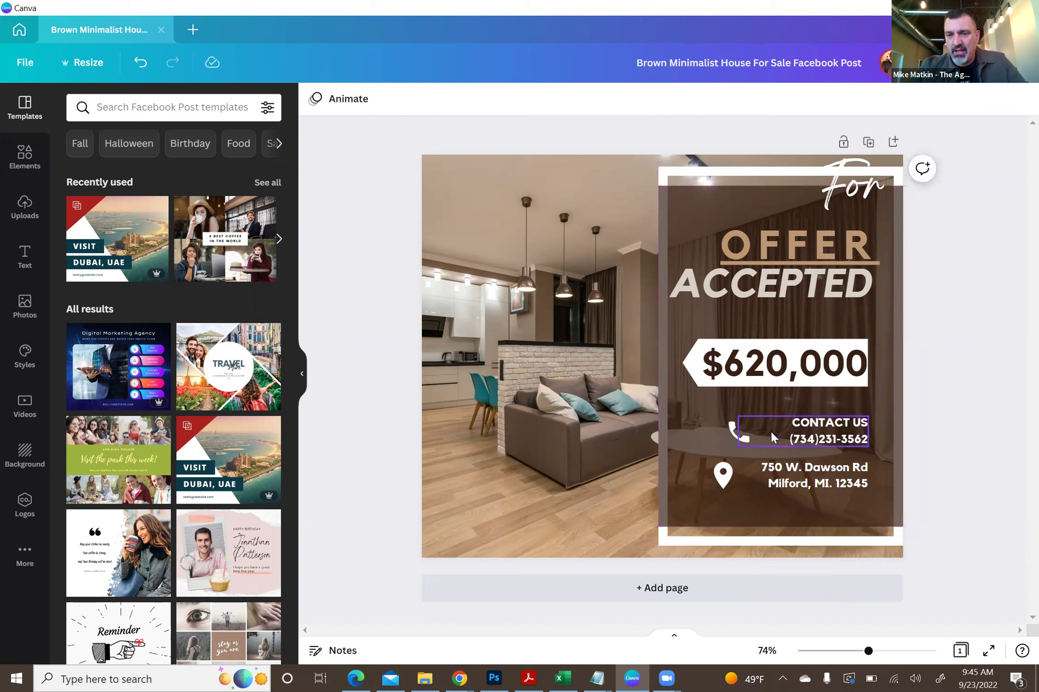
- Trial-group the phone icon with the frame, undo and ungroup, then marquee-select the whole sign
left_click(738, 431)
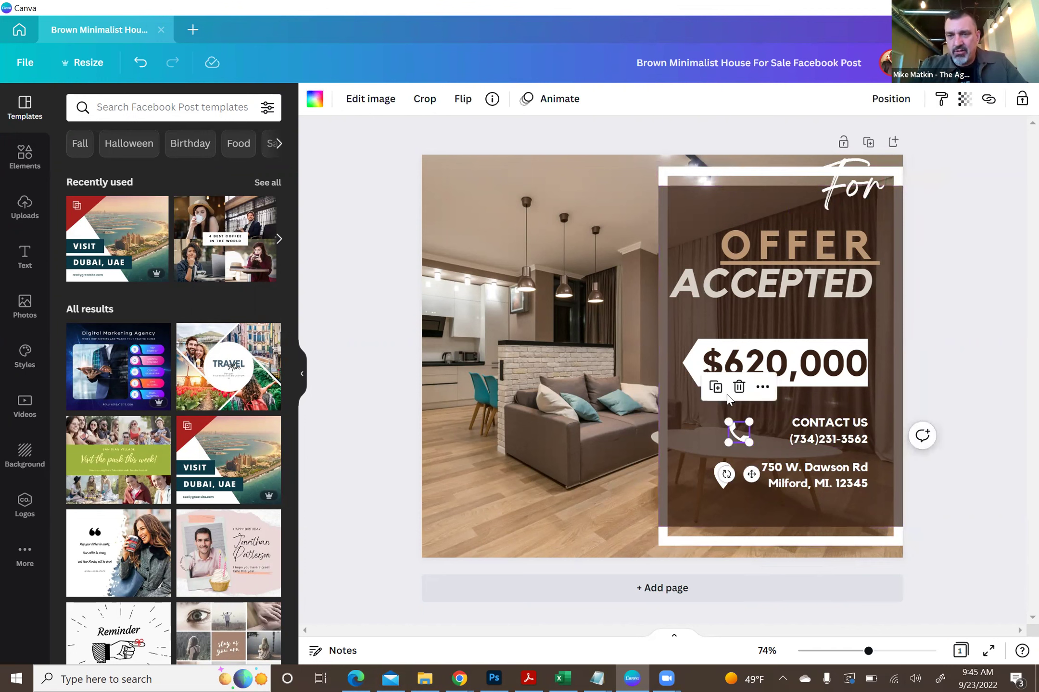
left_click(714, 174, "shift")
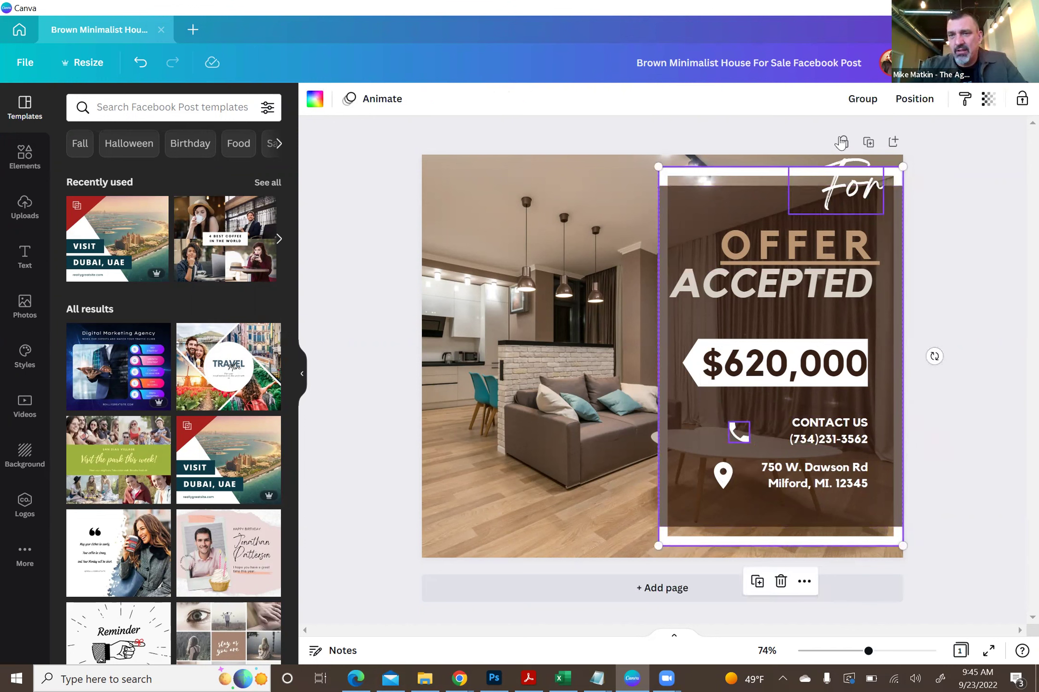
left_click(862, 98)
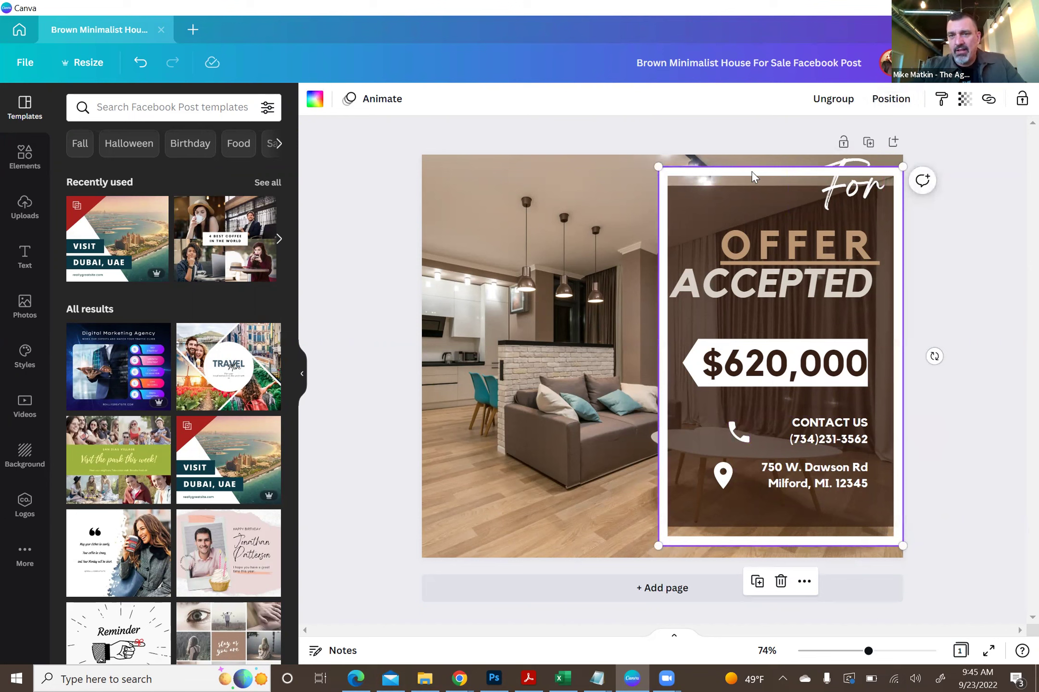
left_click_drag(742, 173, 532, 180)
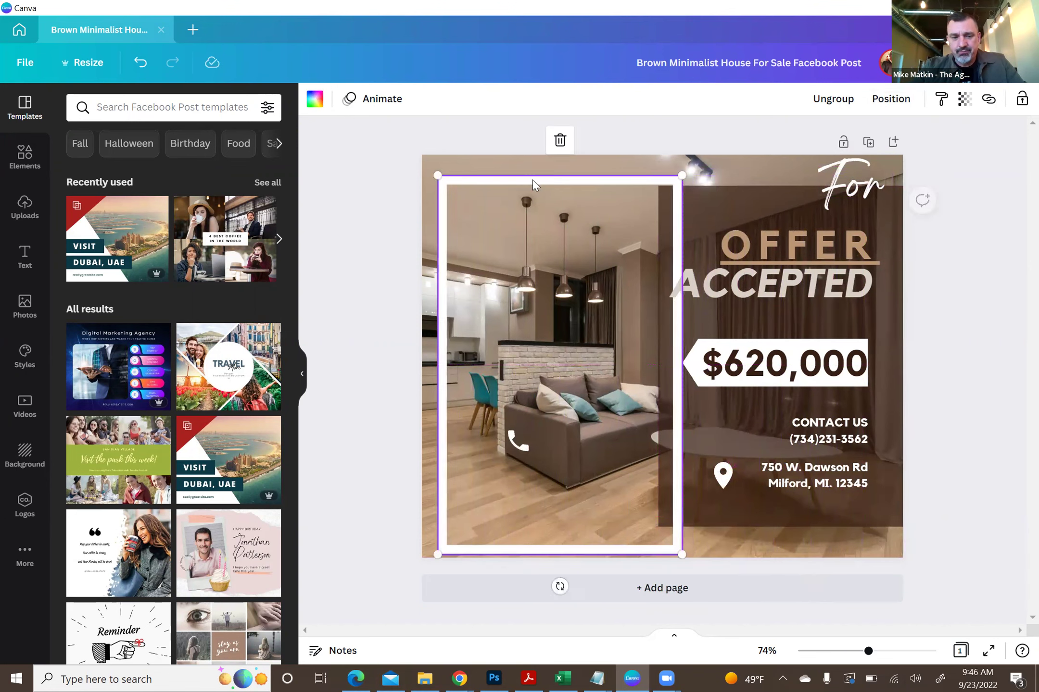
key("ctrl+z")
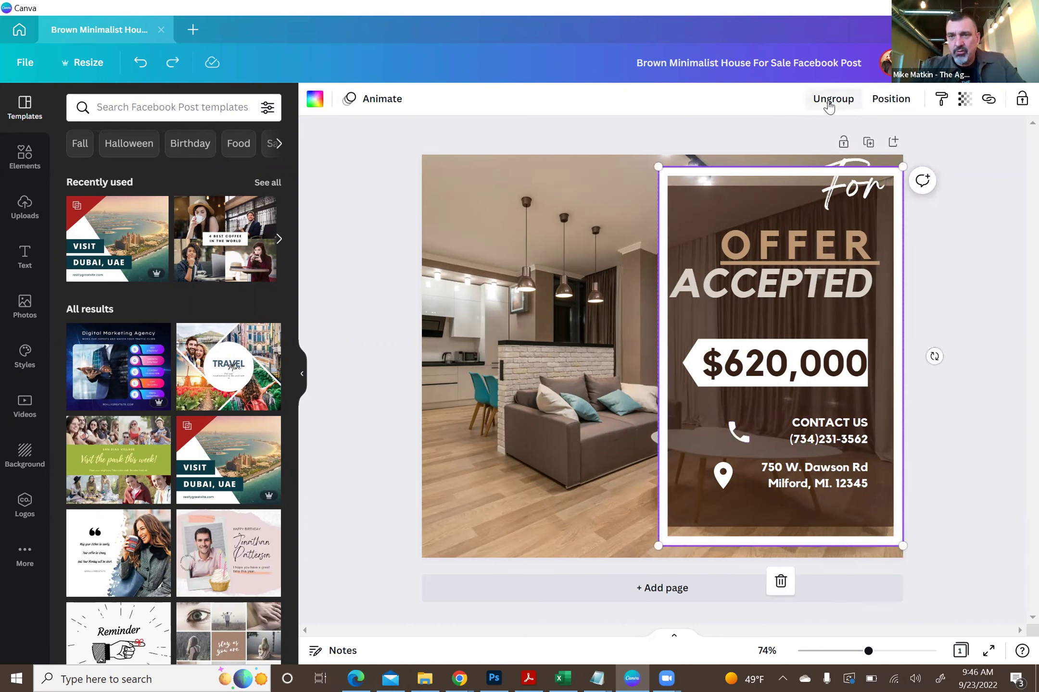
left_click(829, 106)
left_click(1015, 282)
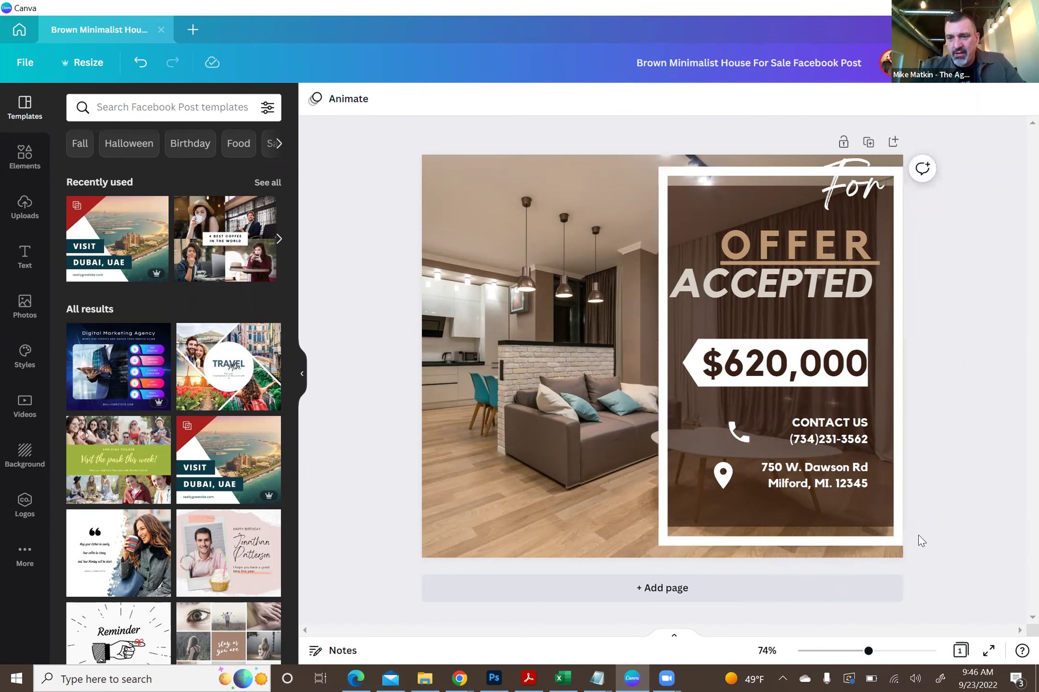
left_click_drag(908, 563, 642, 144)
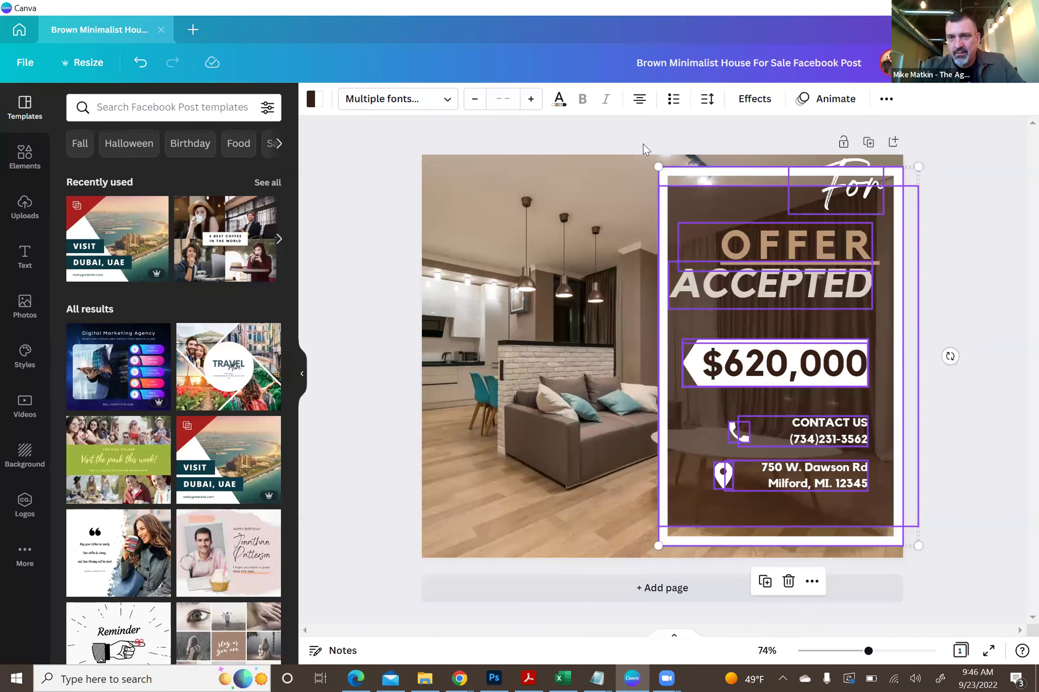
- Group the selected sign elements, try moving them left, then undo and ungroup
left_click(886, 100)
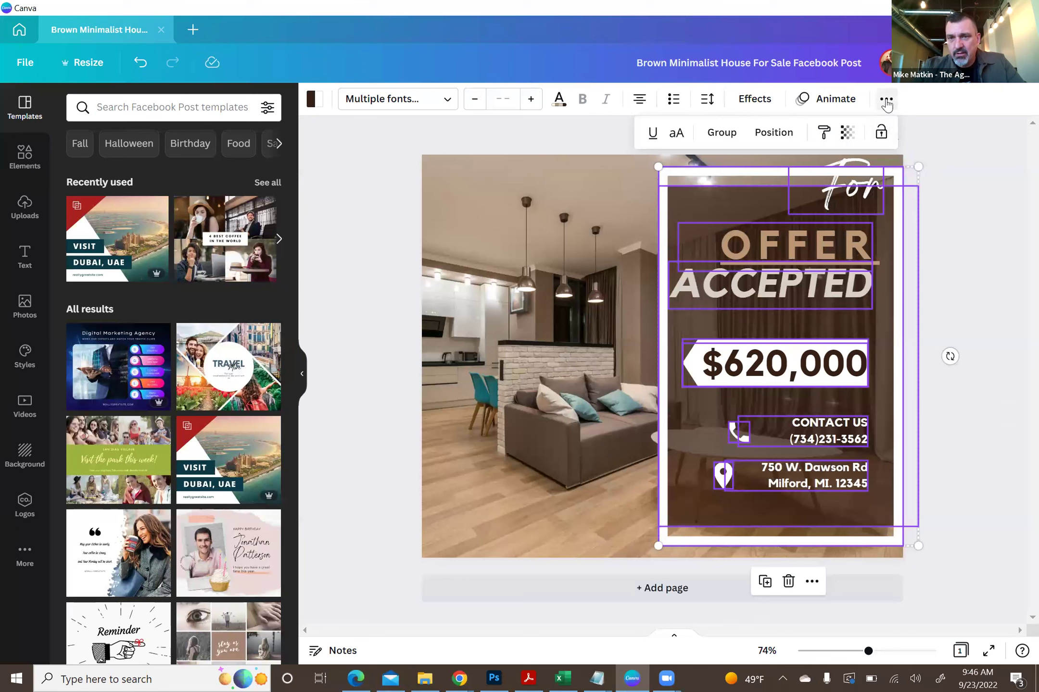
left_click(713, 135)
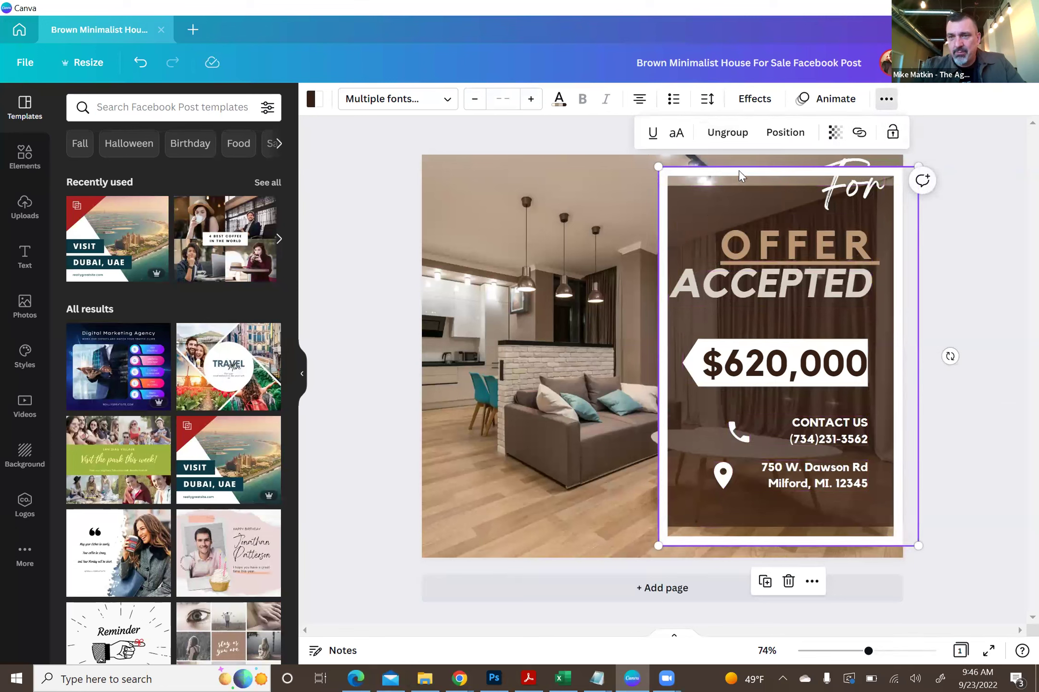
left_click_drag(739, 170, 506, 176)
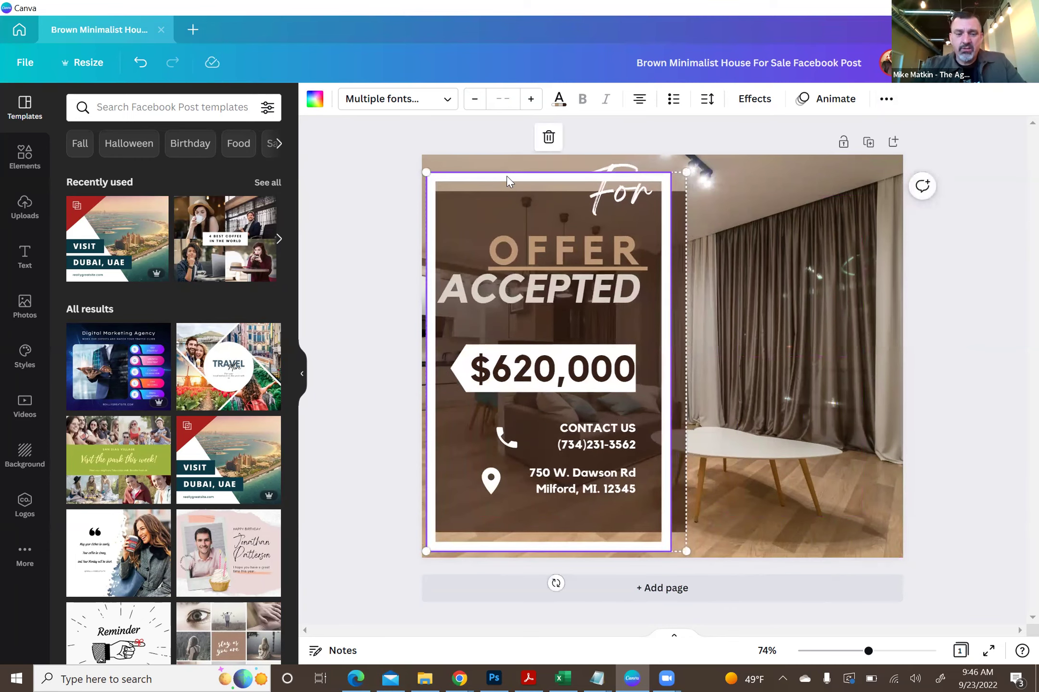
key("ctrl+z")
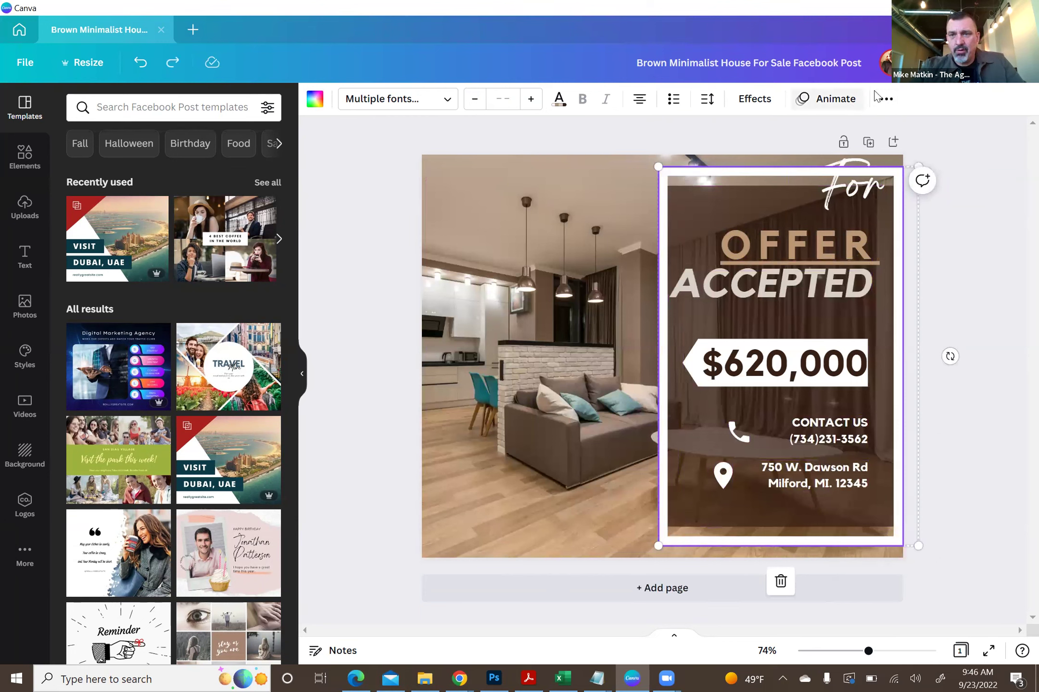
left_click(886, 99)
left_click(715, 132)
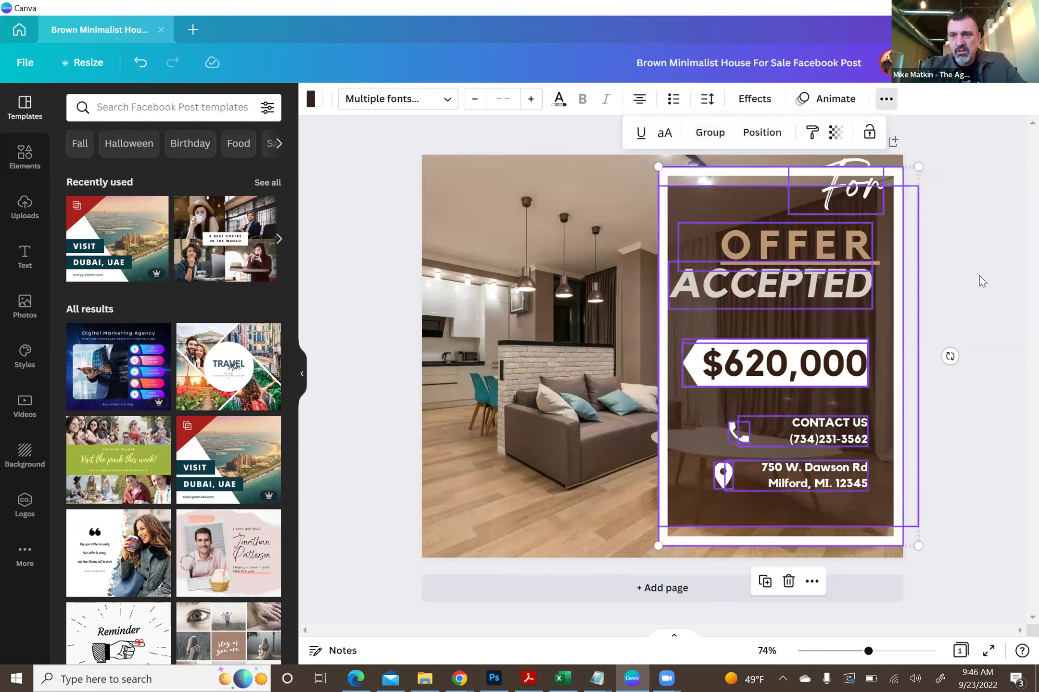
left_click(951, 420)
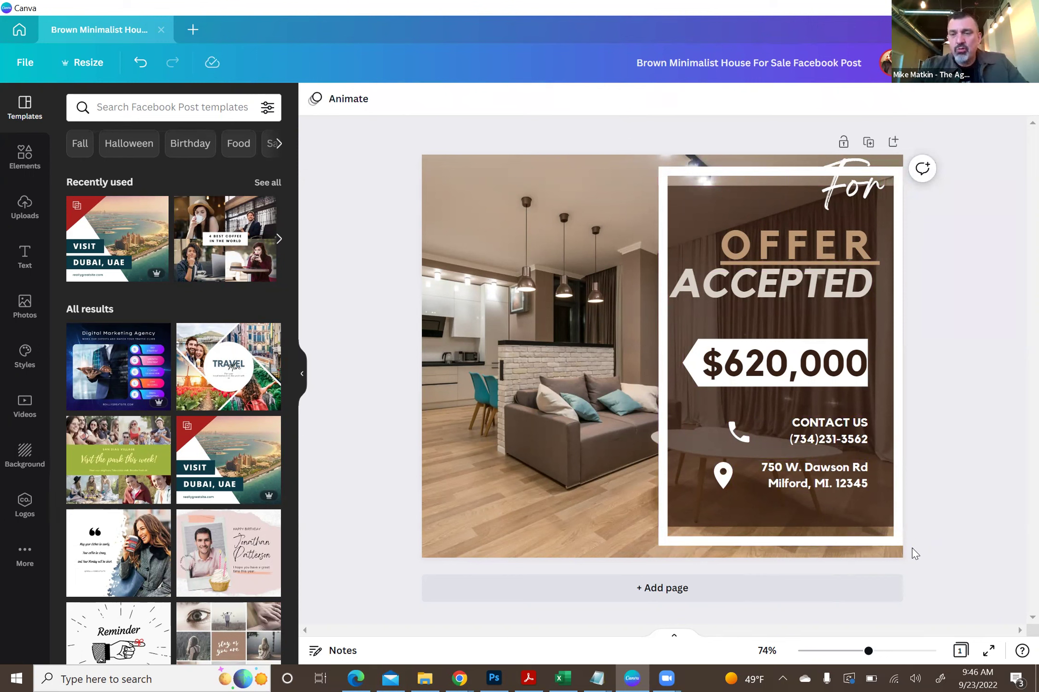
- Marquee-select the sign again, group it, and drag it to the photo's left side
left_click_drag(912, 548, 639, 147)
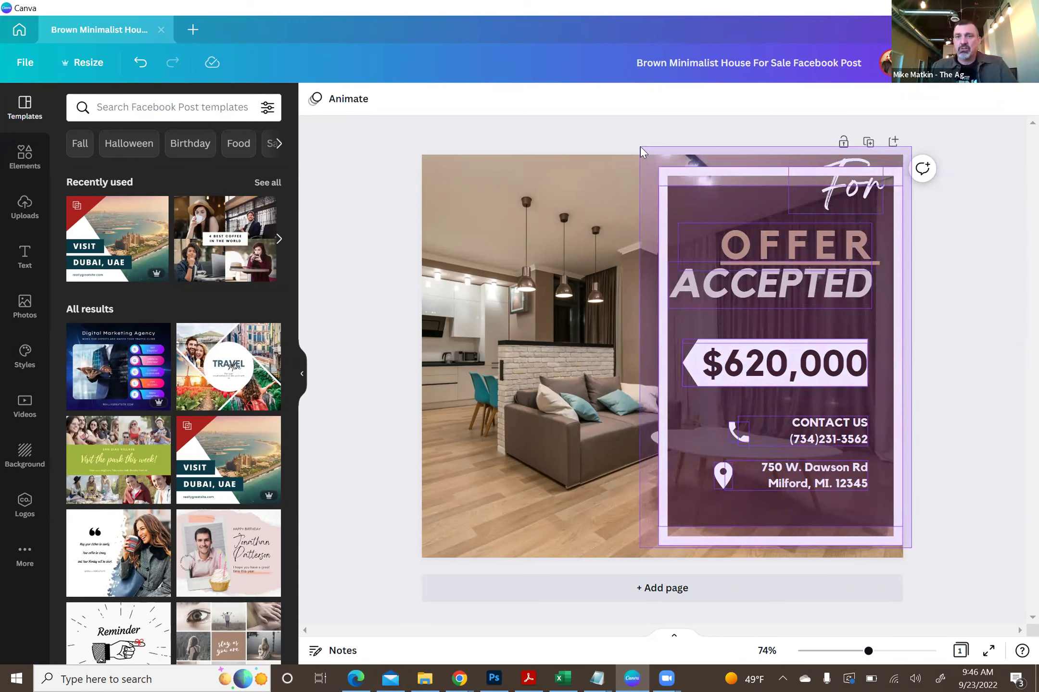
left_click_drag(640, 147, 640, 146)
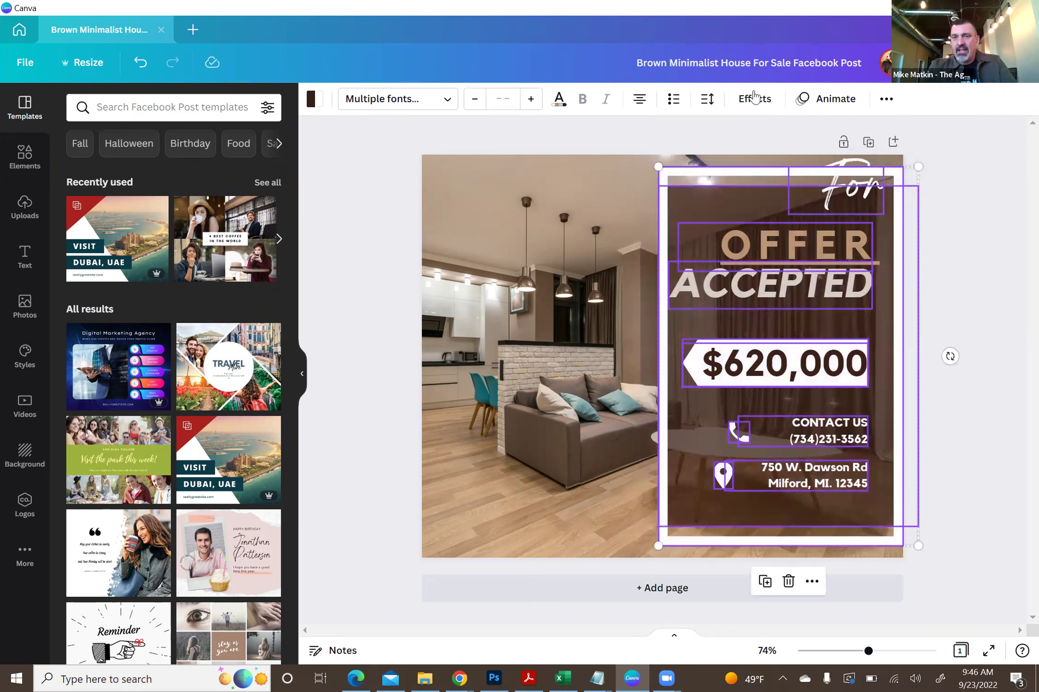
left_click(885, 98)
left_click(726, 135)
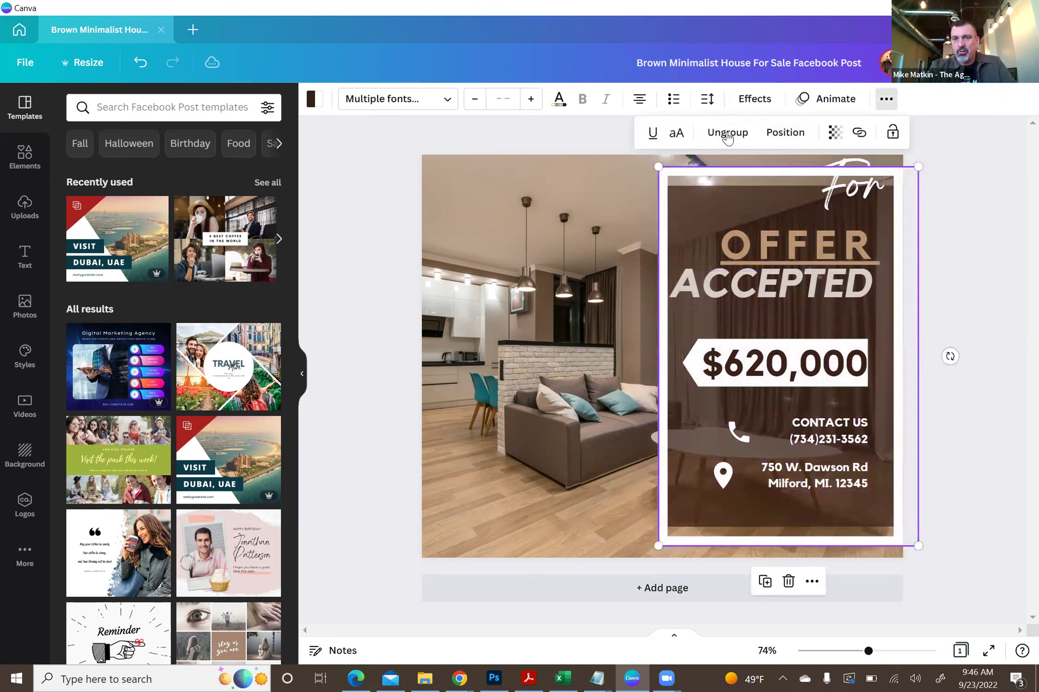
left_click_drag(759, 226, 527, 232)
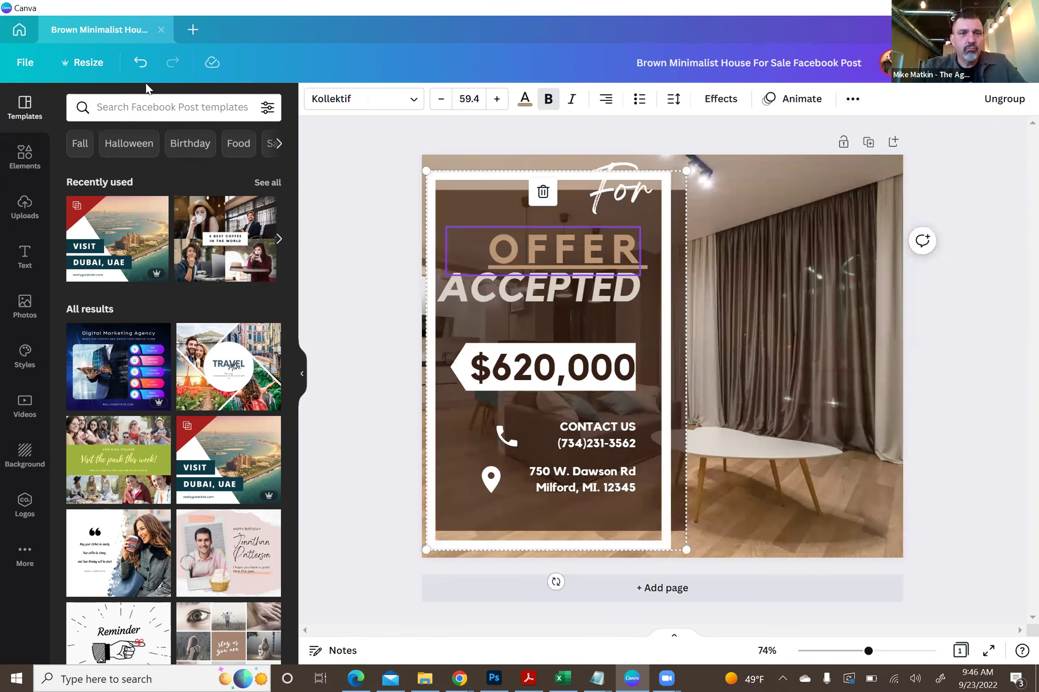
- Undo the sign's move to the left and revert an accidental For Sale card drag
left_click(140, 62)
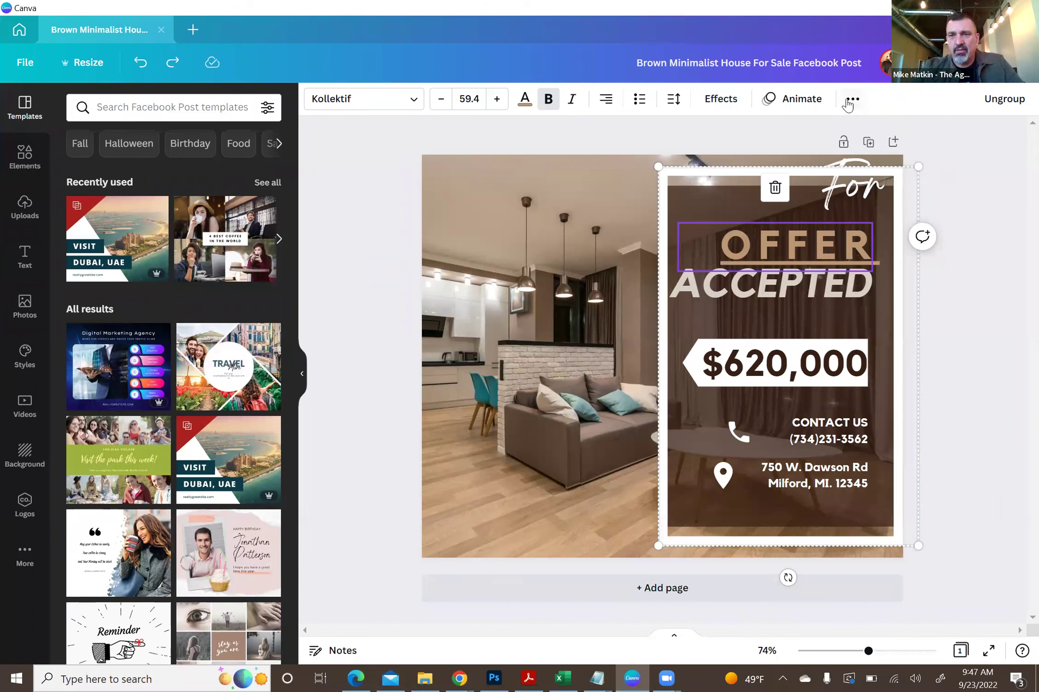
left_click(715, 145)
left_click_drag(695, 264, 590, 282)
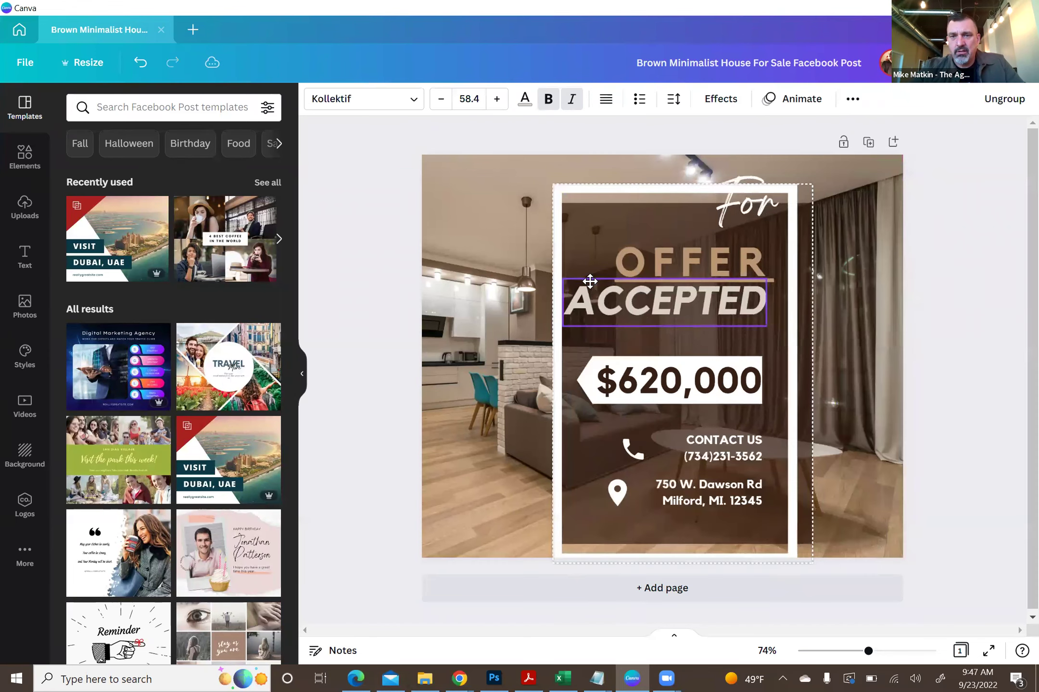
key("ctrl+z")
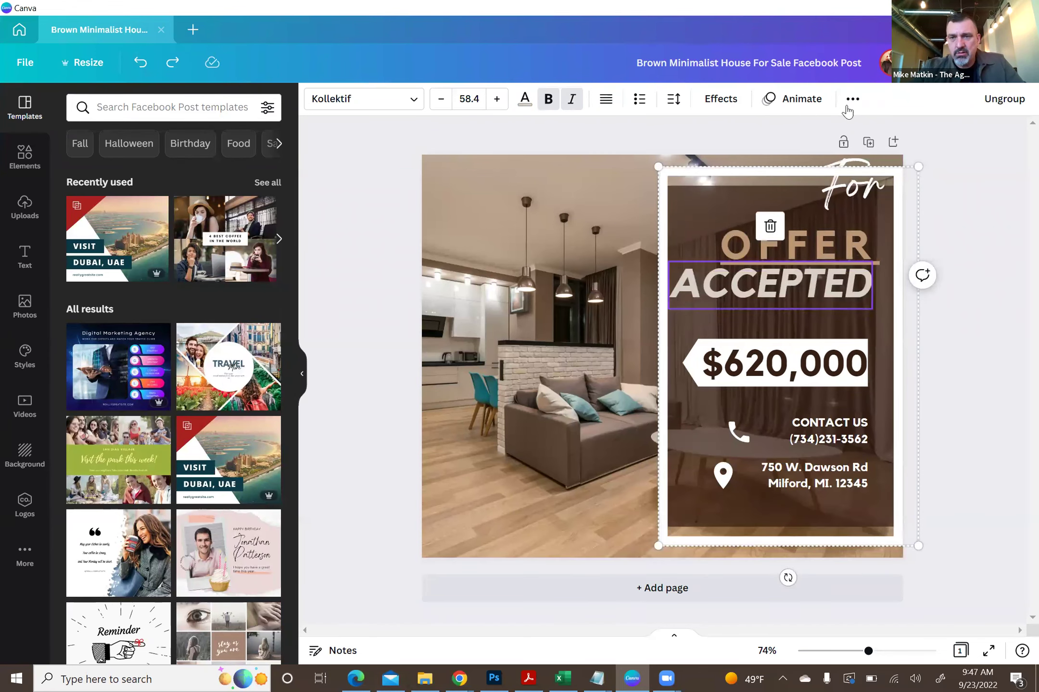
- Select the For Sale card group and ungroup it into separate elements
left_click(852, 99)
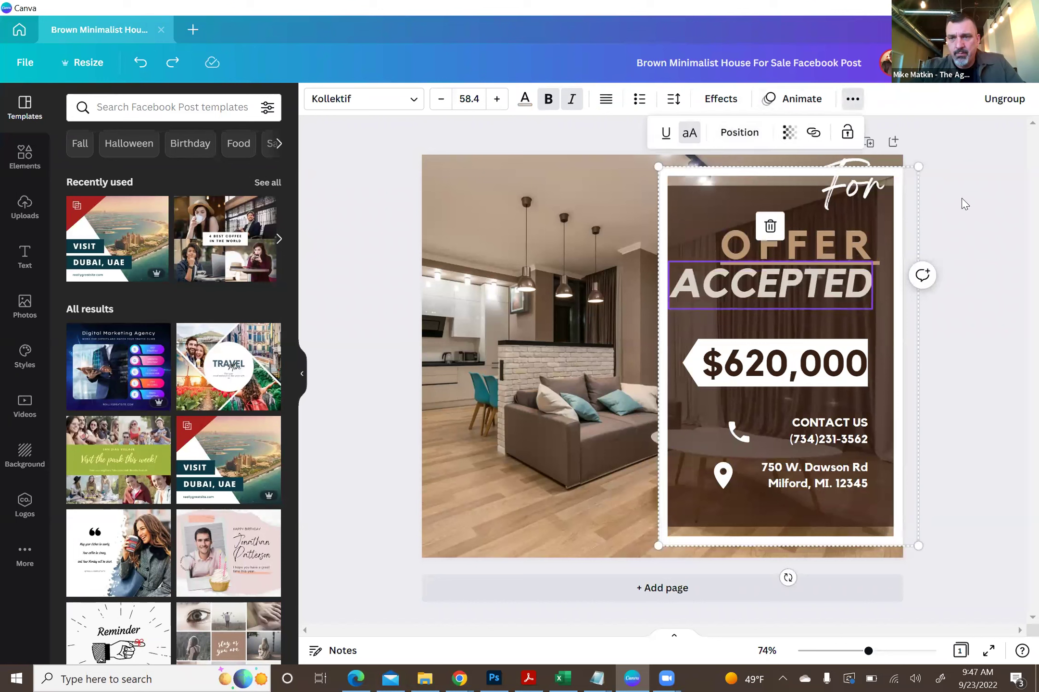
left_click(782, 173)
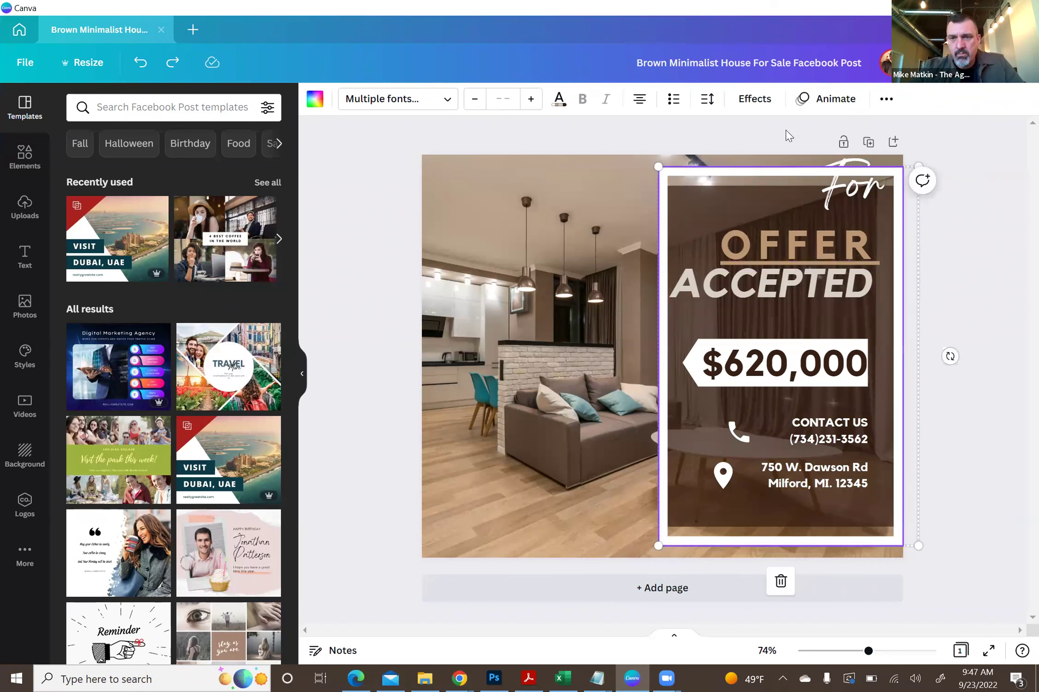
left_click(885, 99)
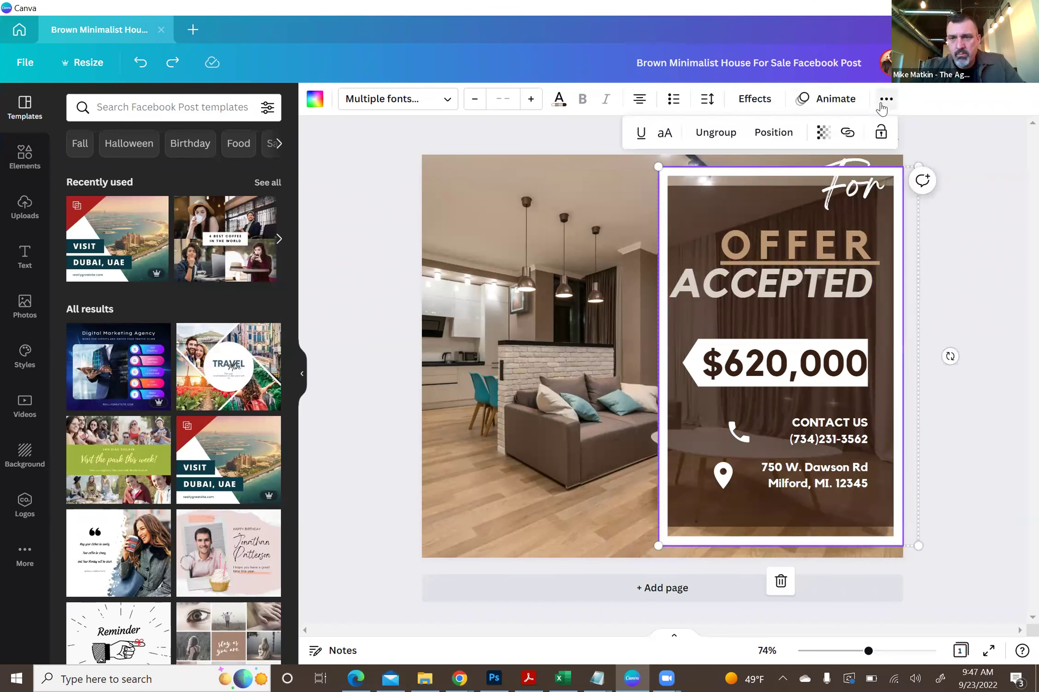
left_click(717, 133)
left_click(951, 272)
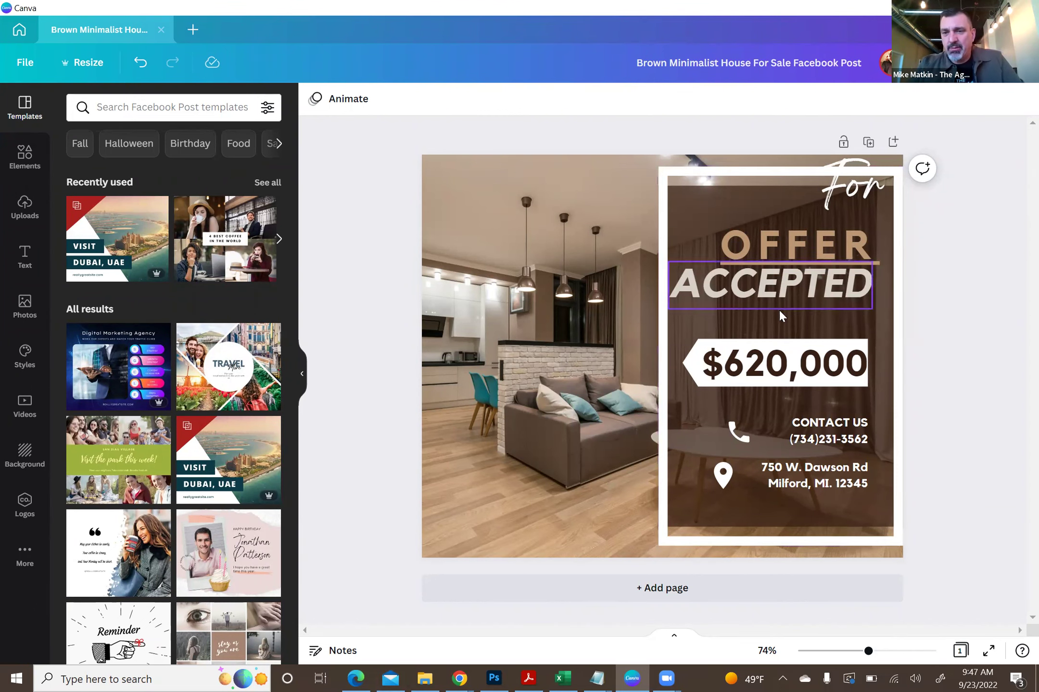
left_click(791, 244)
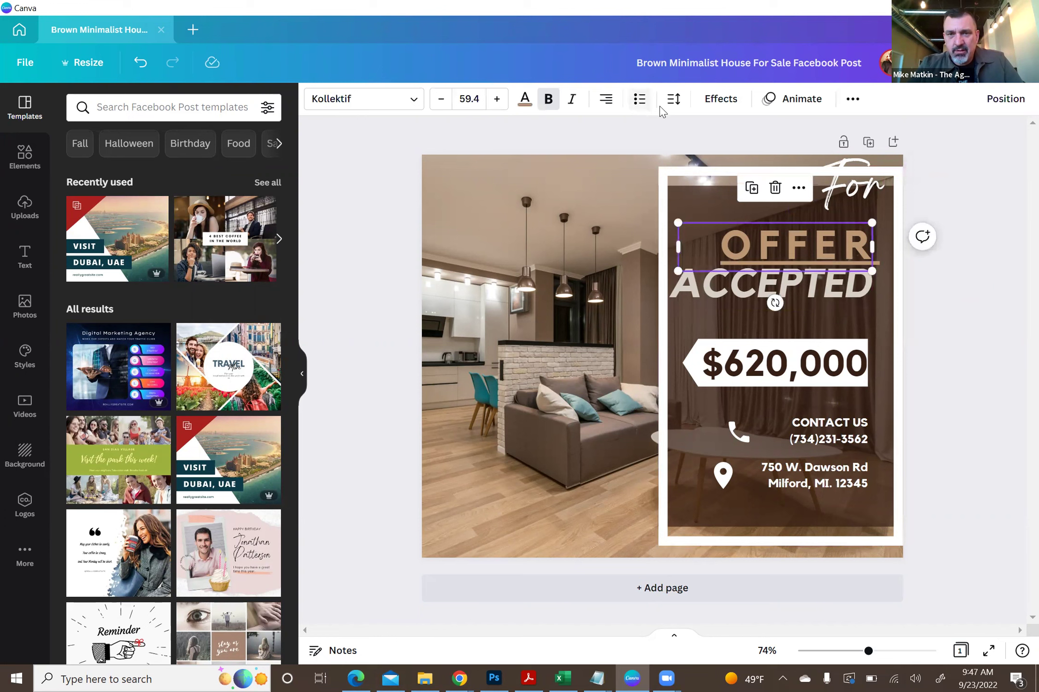
left_click(853, 98)
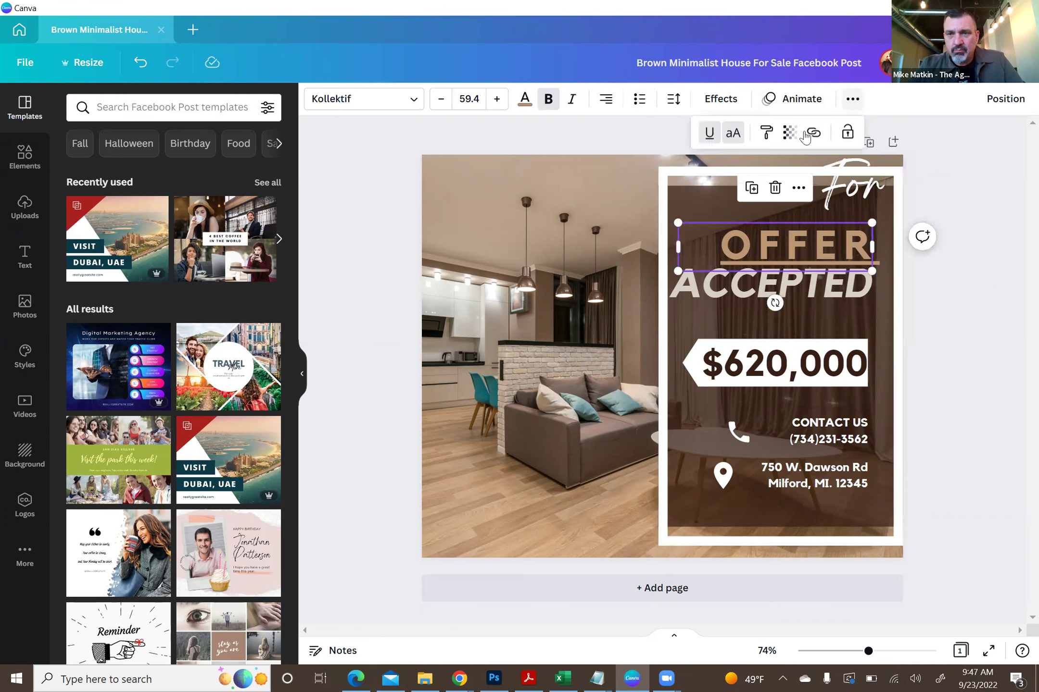
left_click(931, 334)
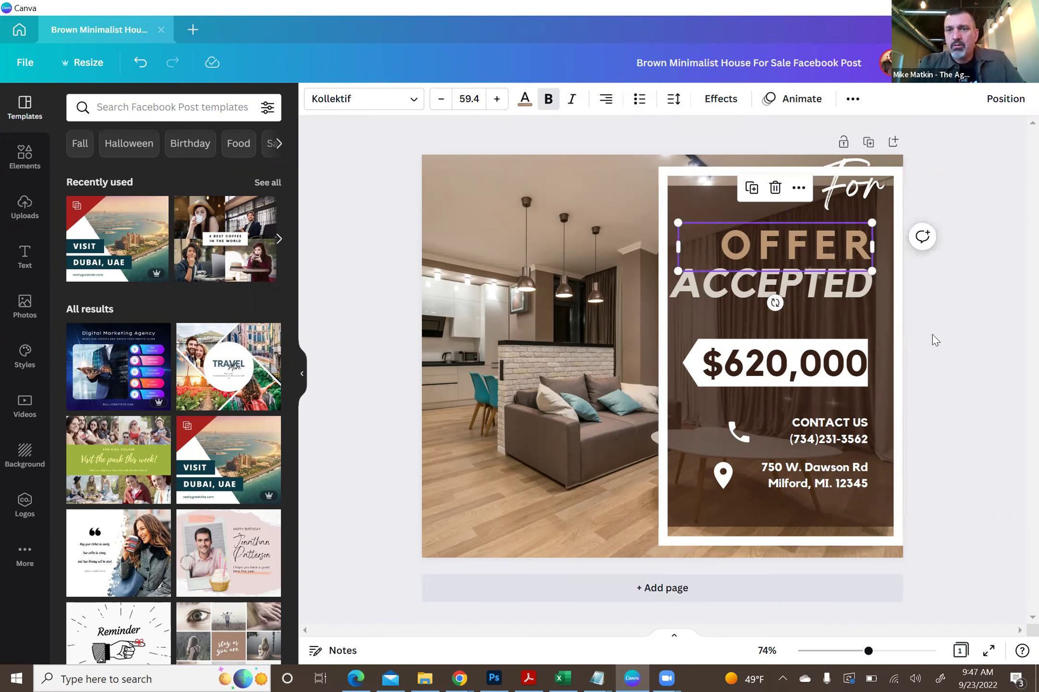
left_click(932, 334)
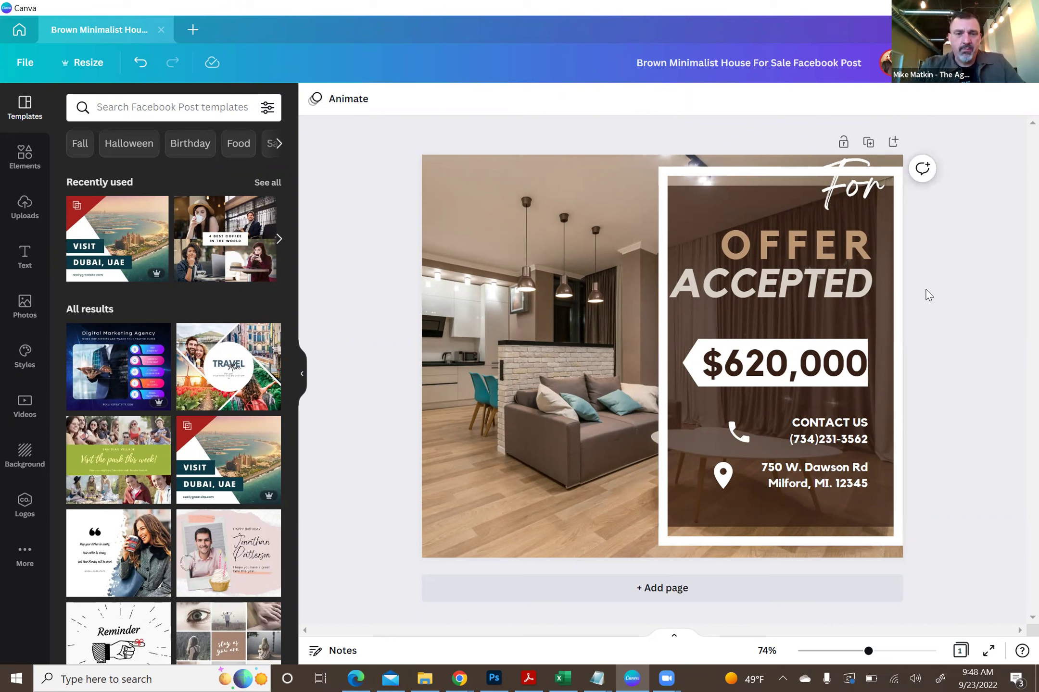
left_click(529, 222)
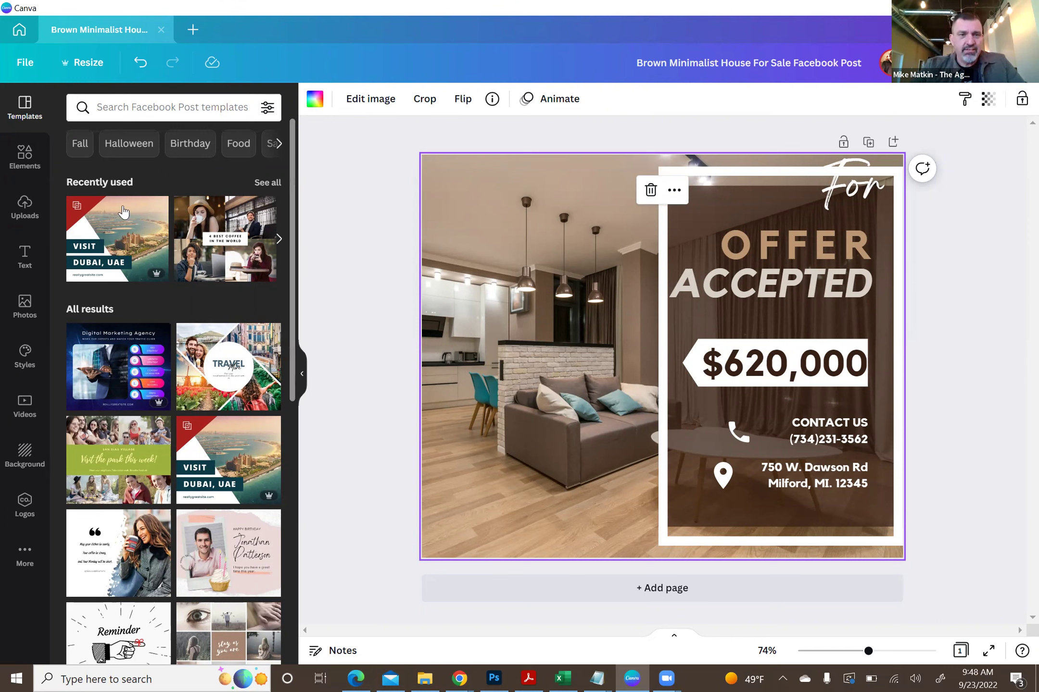
- Show the previously uploaded images in the Uploads panel
left_click(27, 214)
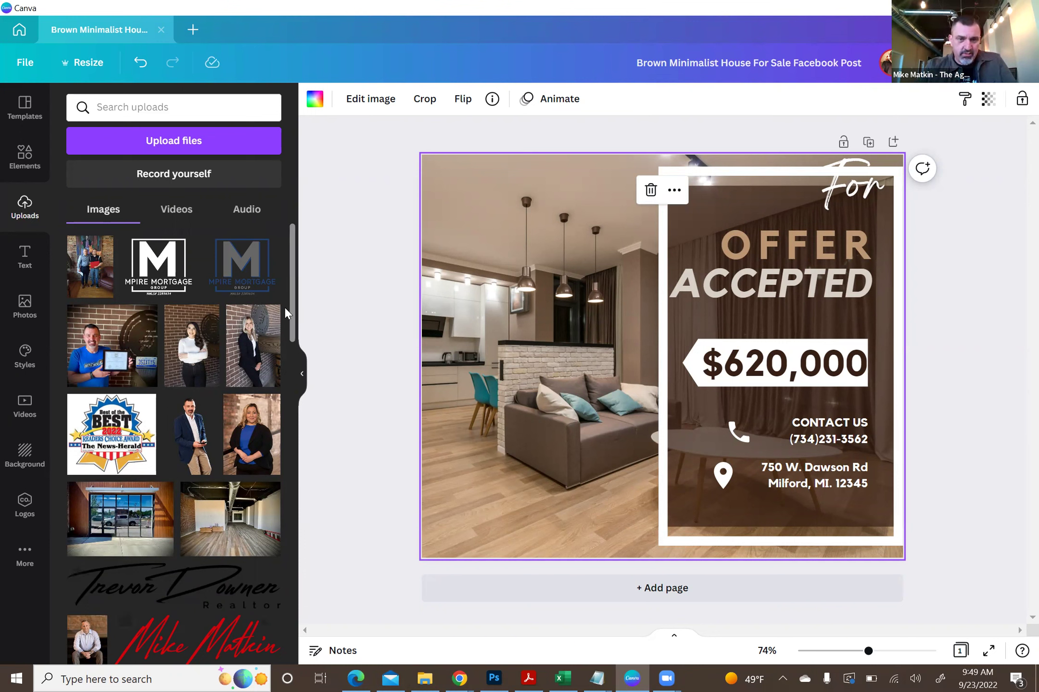
- Scroll the uploads and add the white script signature REALTOR logo to the post
left_click_drag(292, 274, 315, 675)
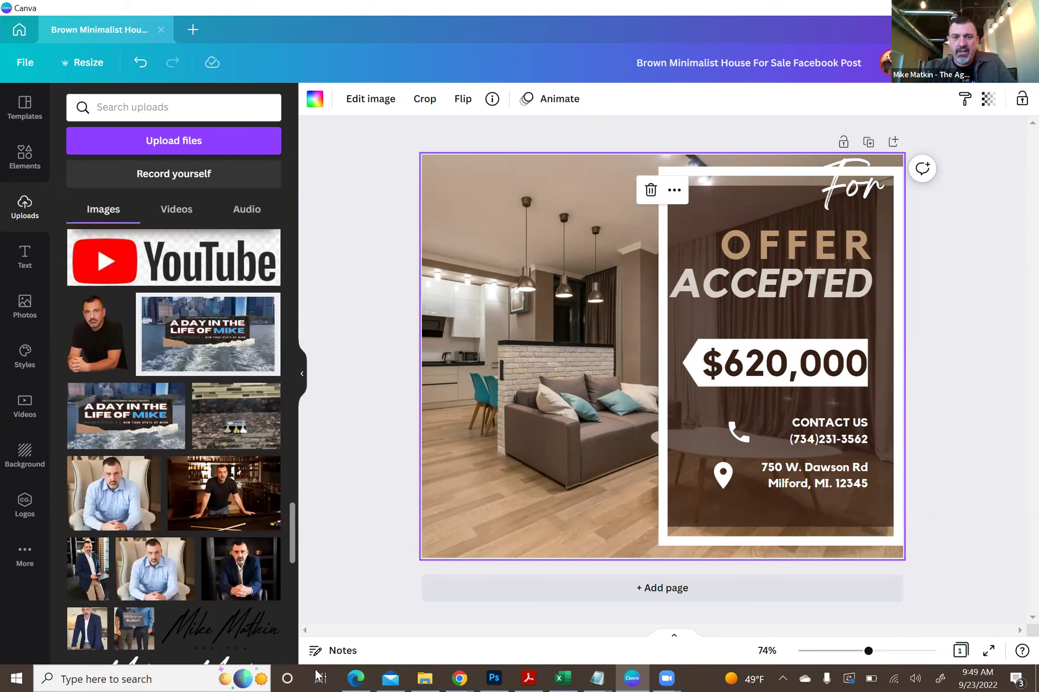
left_click(207, 548)
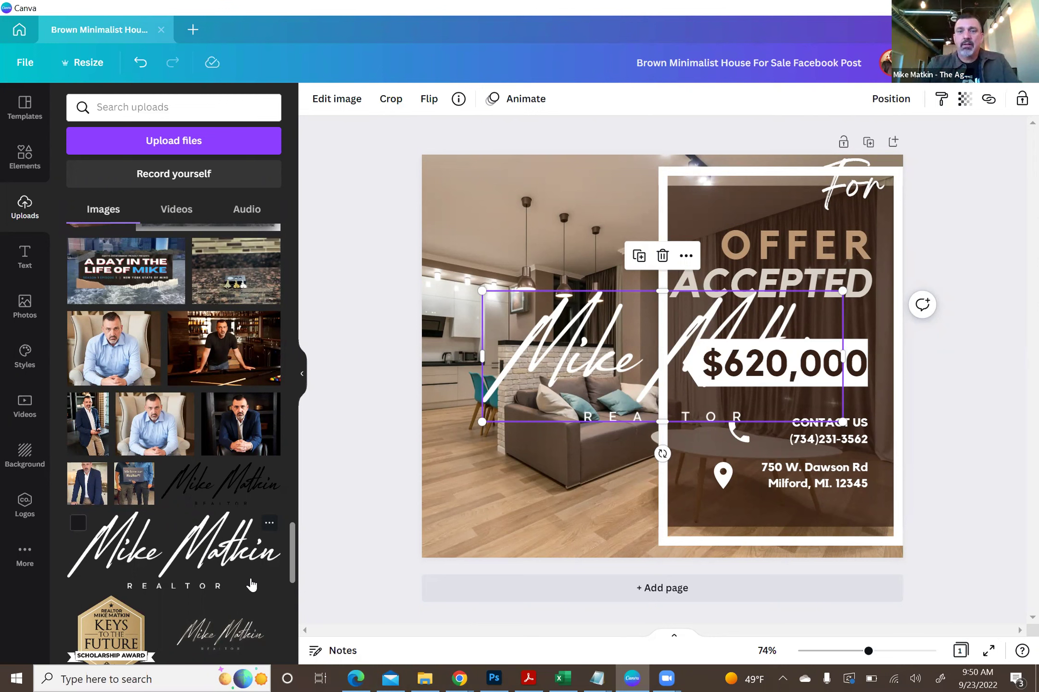
- Shrink the signature logo, move it to the bottom-left floor, and trim off the REALTOR line
mouse_move(482, 422)
left_mouse_down()
mouse_move(628, 360)
mouse_move(697, 347)
mouse_move(526, 400)
left_mouse_up()
mouse_move(494, 463)
left_mouse_down()
mouse_move(488, 518)
mouse_move(503, 521)
left_mouse_up()
left_click(371, 500)
left_click(514, 527)
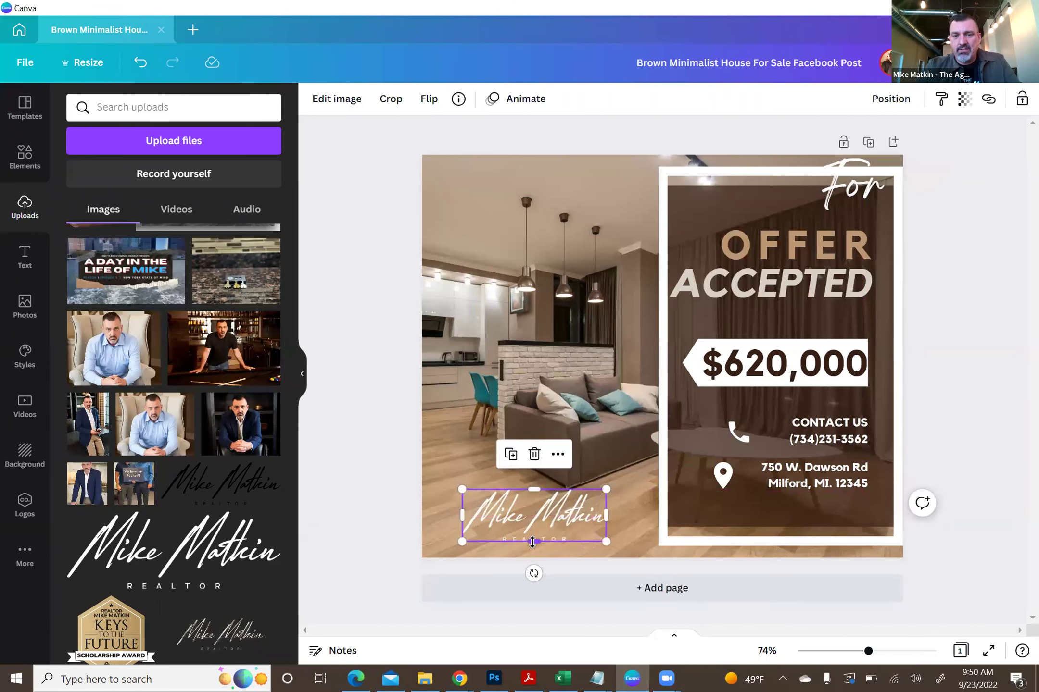
left_click_drag(532, 541, 531, 537)
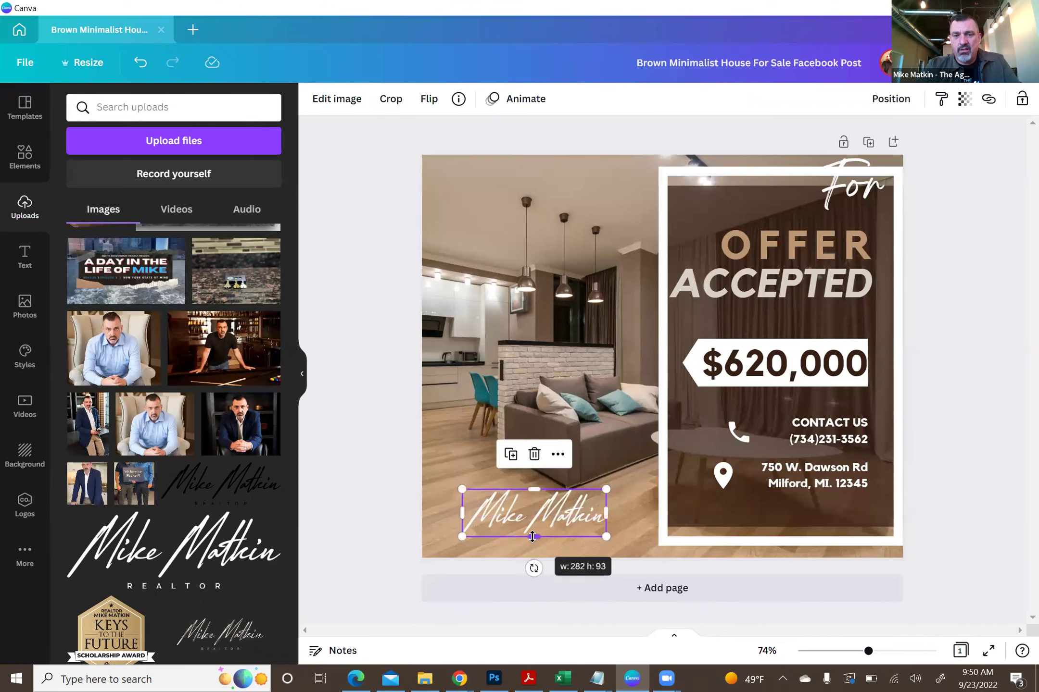
left_click(379, 403)
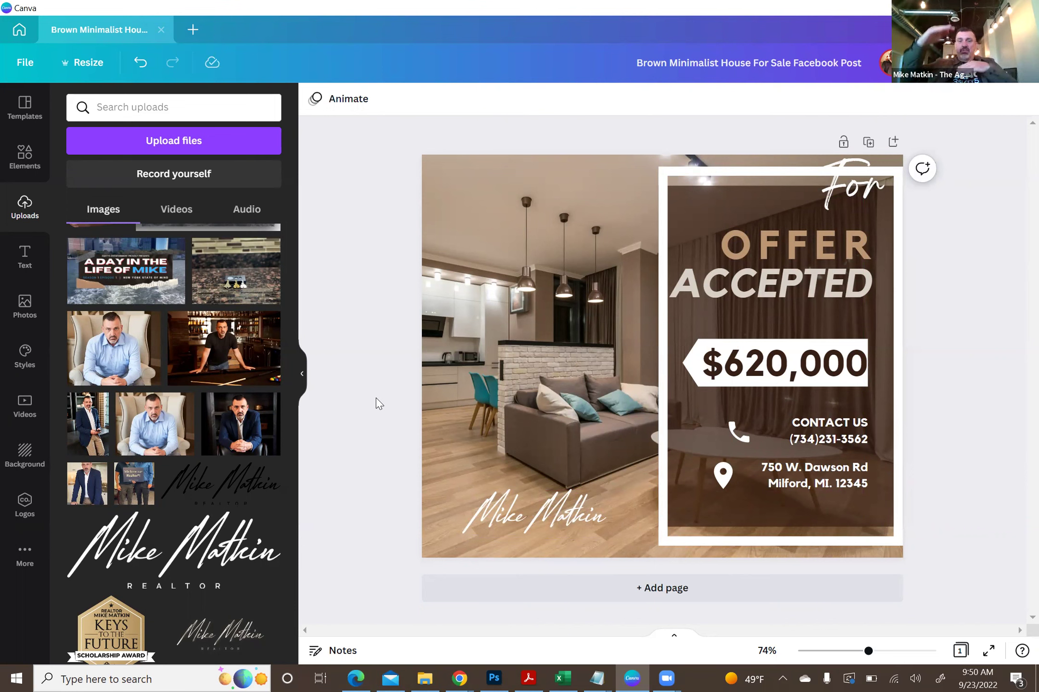
- Squash the signature to a thin strip, restore its height, then enlarge it across the page
left_click(521, 519)
left_click_drag(534, 537, 404, 482)
left_click(389, 464)
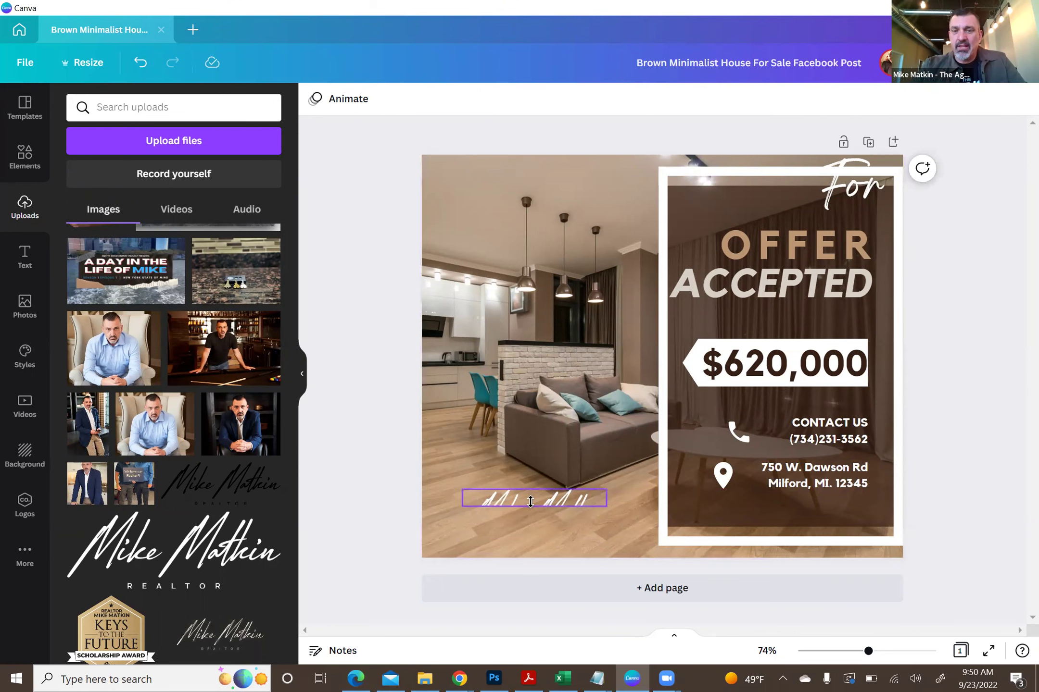
left_click(530, 501)
mouse_move(532, 506)
left_mouse_down()
mouse_move(534, 560)
mouse_move(533, 540)
left_mouse_up()
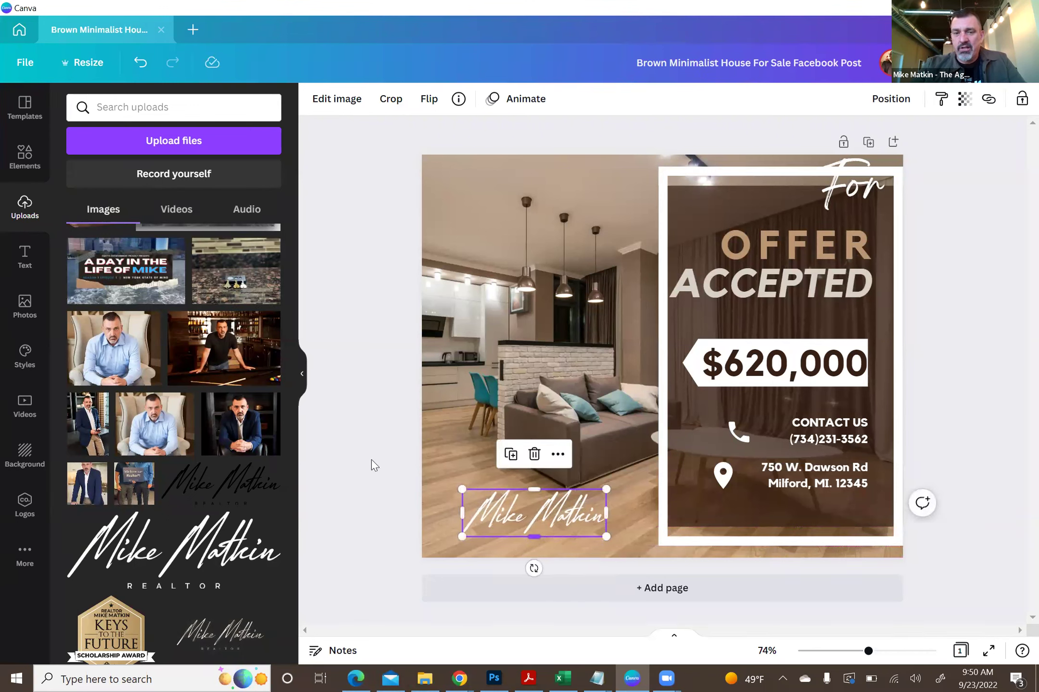
left_click(394, 466)
left_click(562, 497)
mouse_move(606, 488)
left_mouse_down()
mouse_move(771, 276)
mouse_move(695, 457)
mouse_move(854, 408)
left_mouse_up()
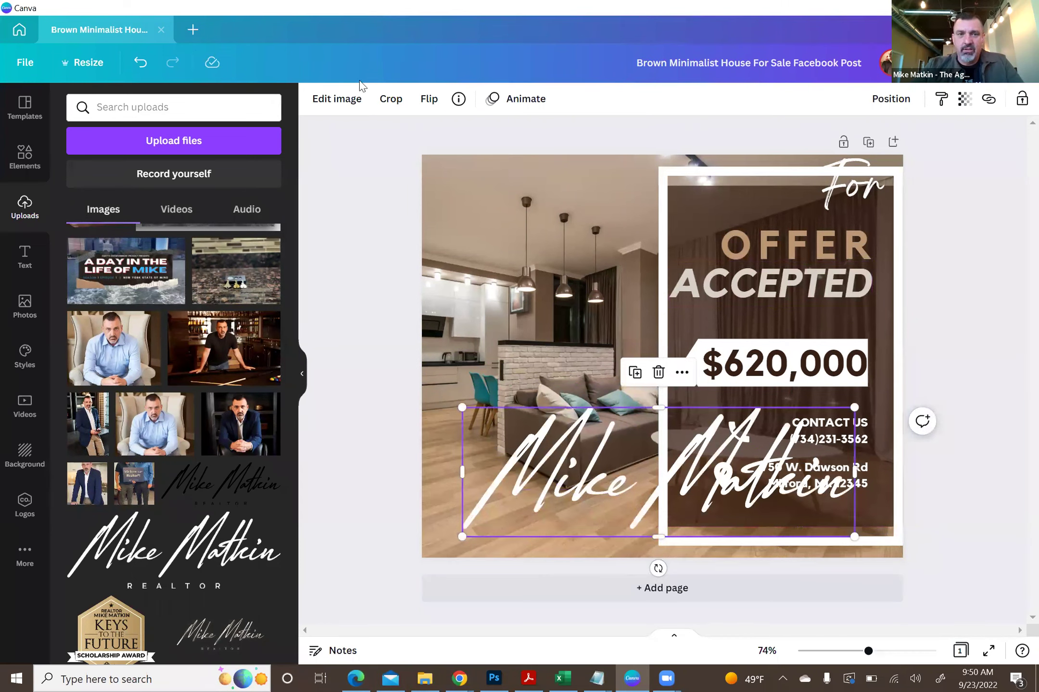
- Undo the signature edits repeatedly until the logo is removed from the post
left_click(140, 62)
left_click(140, 62)
left_click(140, 62)
left_click(140, 62)
left_click(140, 62)
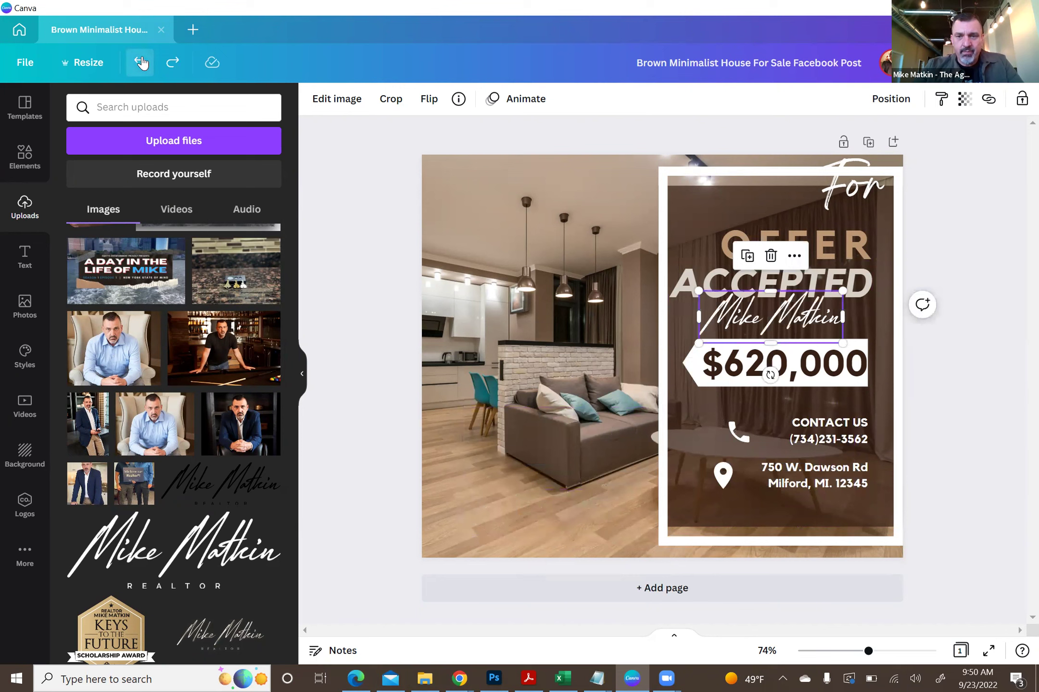
left_click(140, 62)
left_click(140, 62)
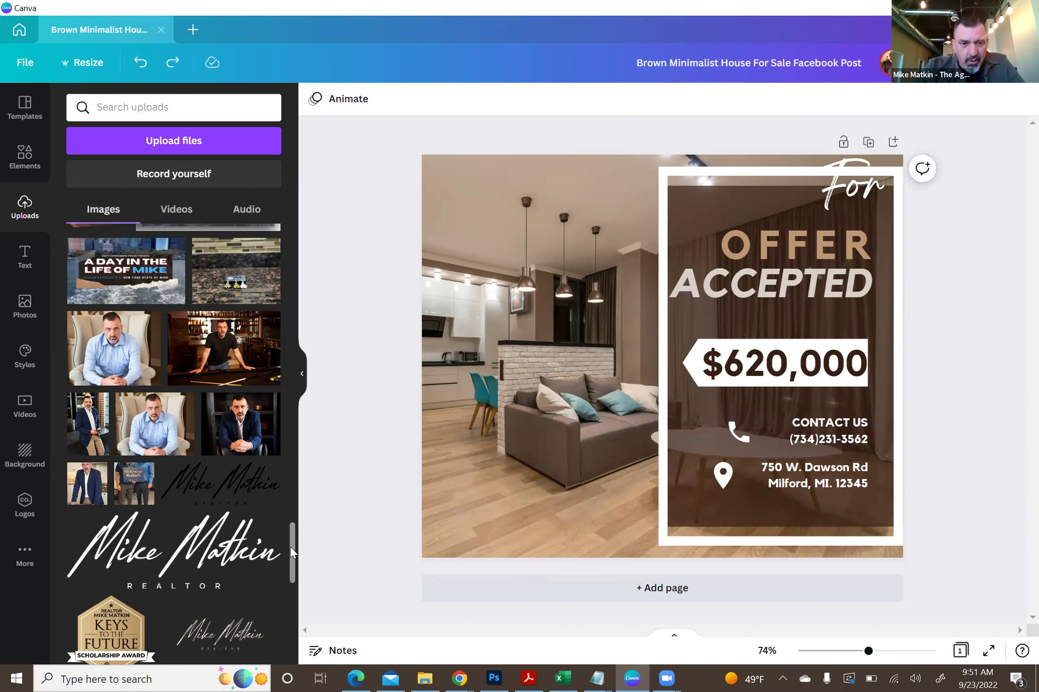
scroll(290, 546, "down", 1)
- Add the eXp Realty logo from uploads, shrink it, and place it in the bottom-left corner
left_click_drag(290, 551, 298, 472)
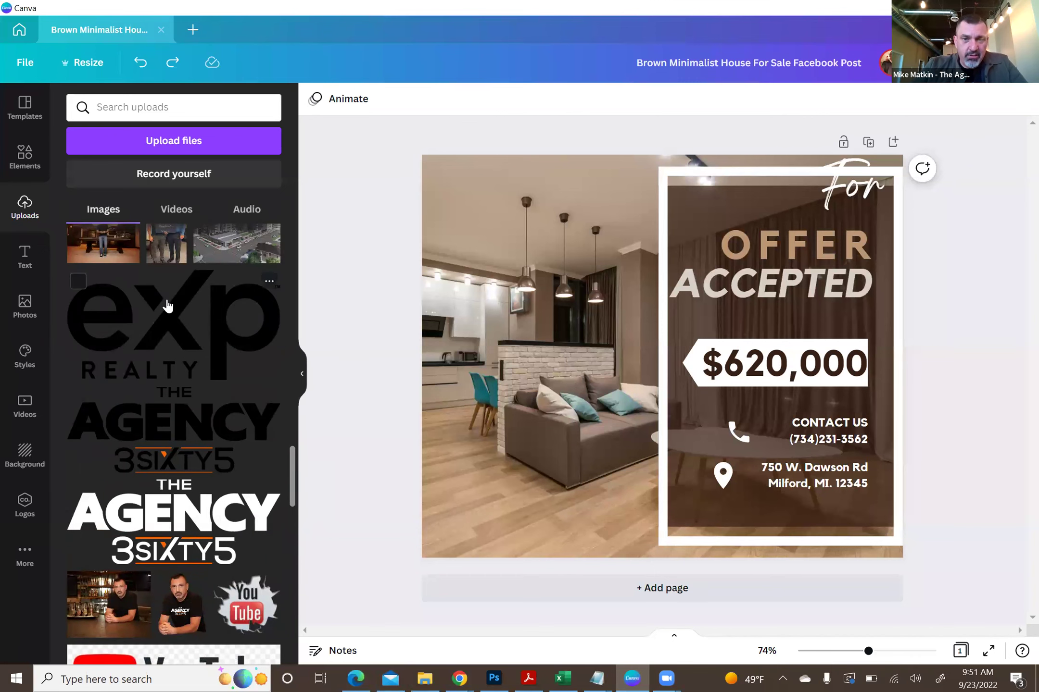
left_click(190, 347)
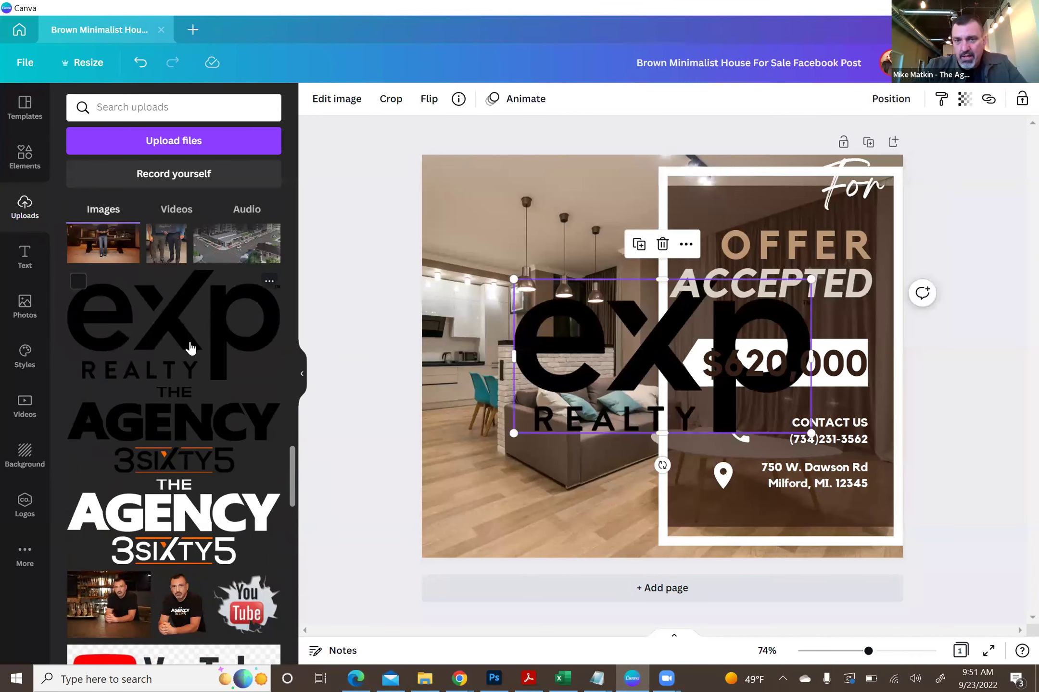
left_click_drag(543, 416, 493, 506)
left_click_drag(572, 554, 557, 545)
left_click_drag(489, 514, 495, 515)
left_click(388, 438)
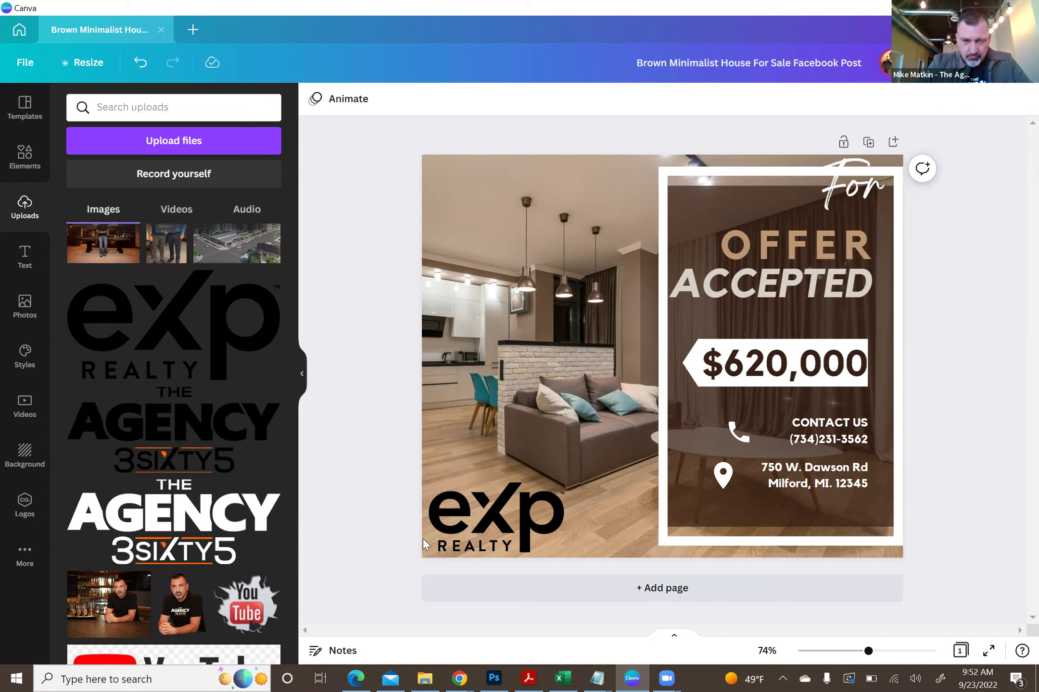
- Delete the eXp Realty logo and select the background kitchen photo
left_click(491, 519)
key("Delete")
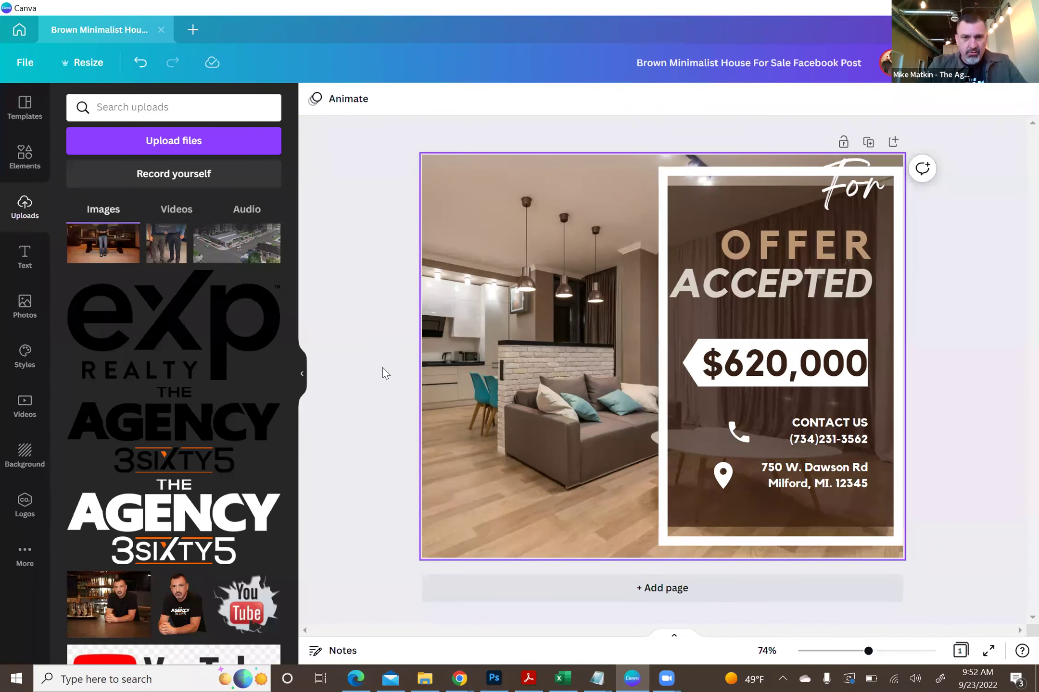
left_click(486, 253)
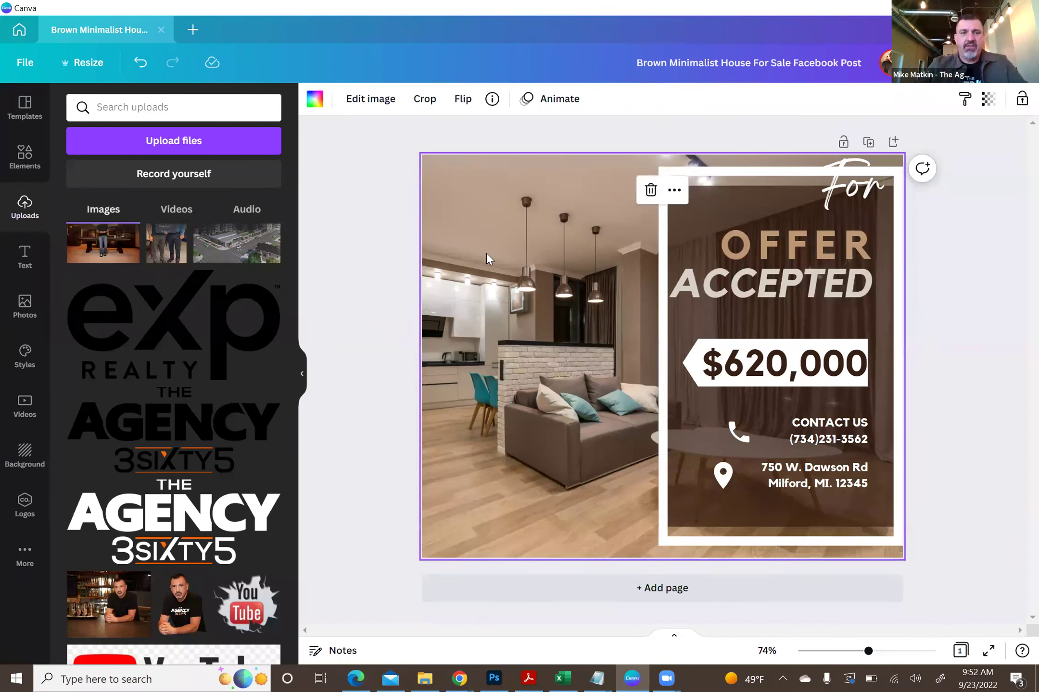
left_click_drag(293, 490, 283, 142)
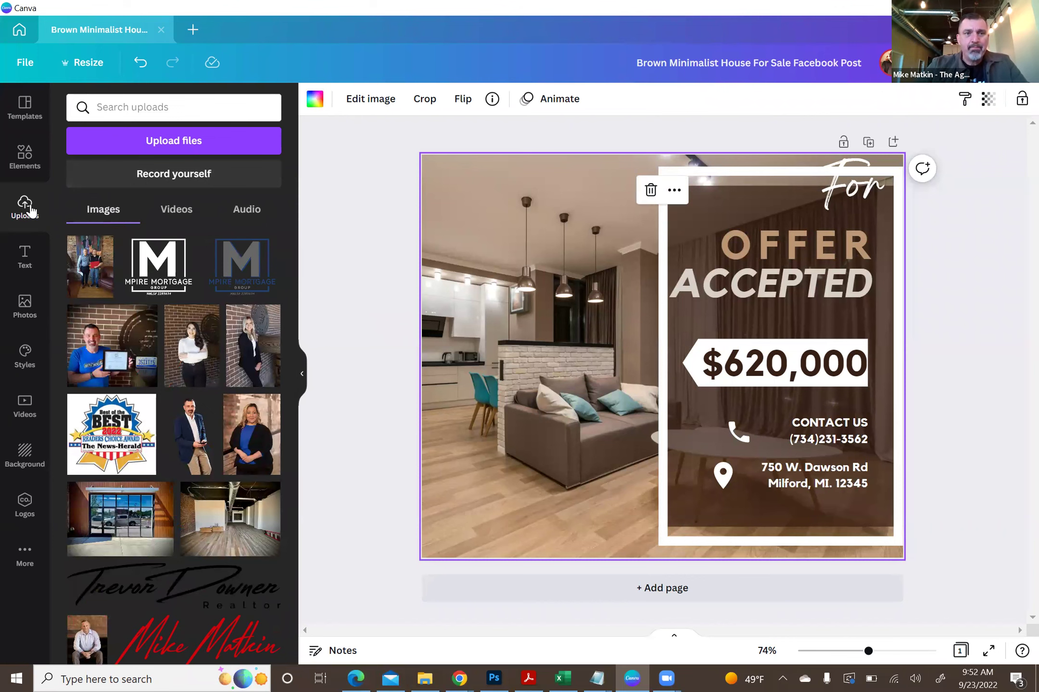
left_click(146, 140)
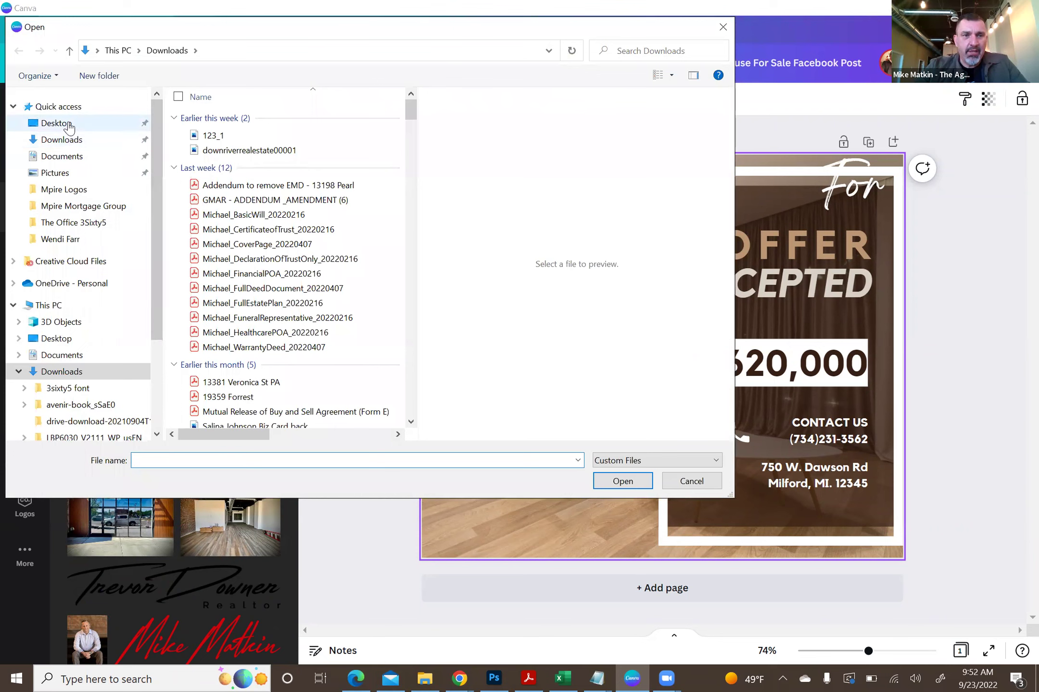
left_click(68, 125)
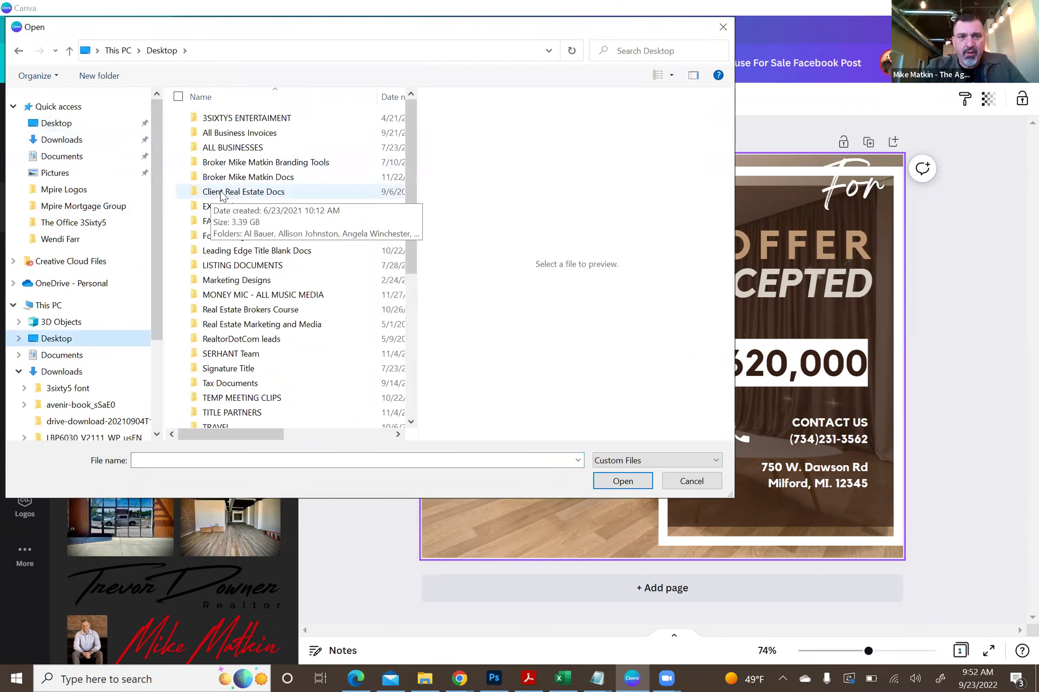
double_click(221, 192)
left_click_drag(412, 128, 430, 98)
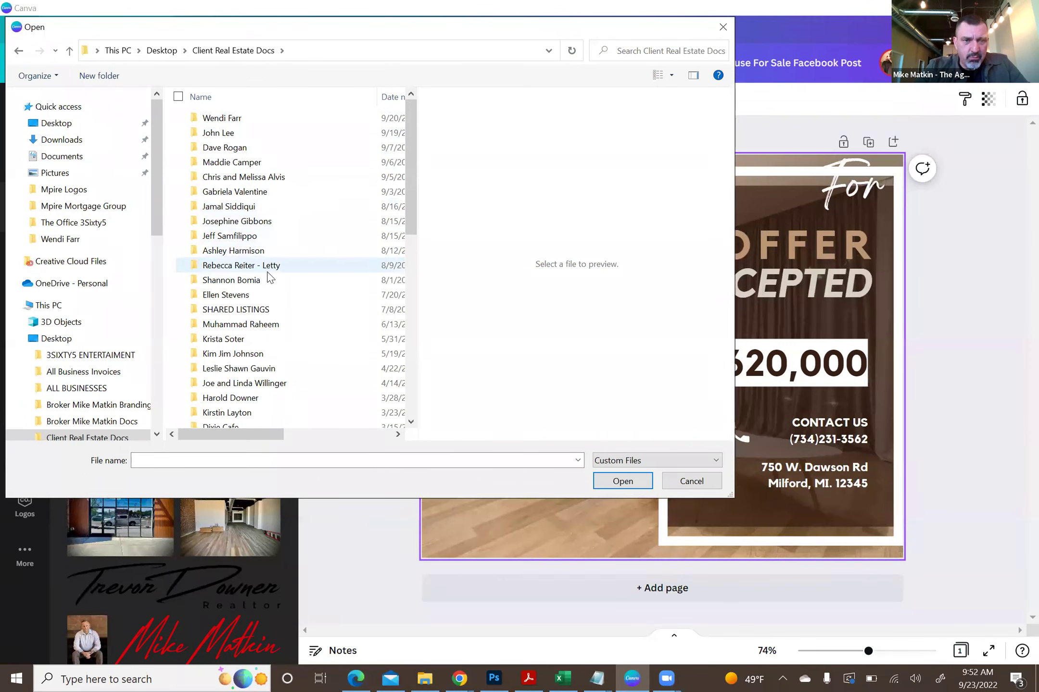
double_click(229, 280)
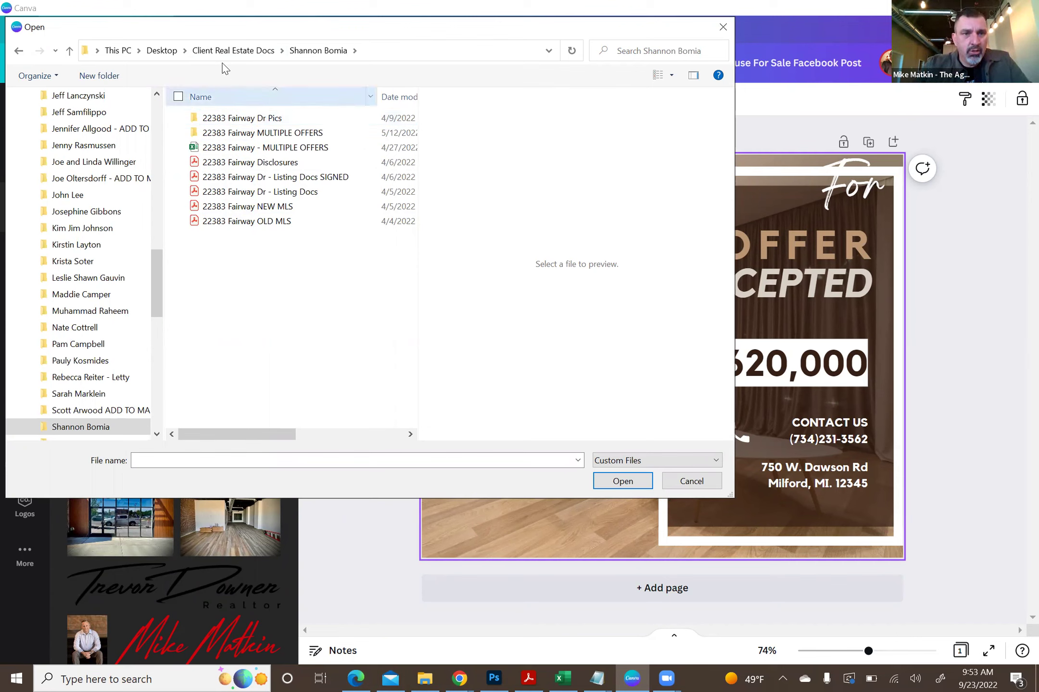
left_click(228, 51)
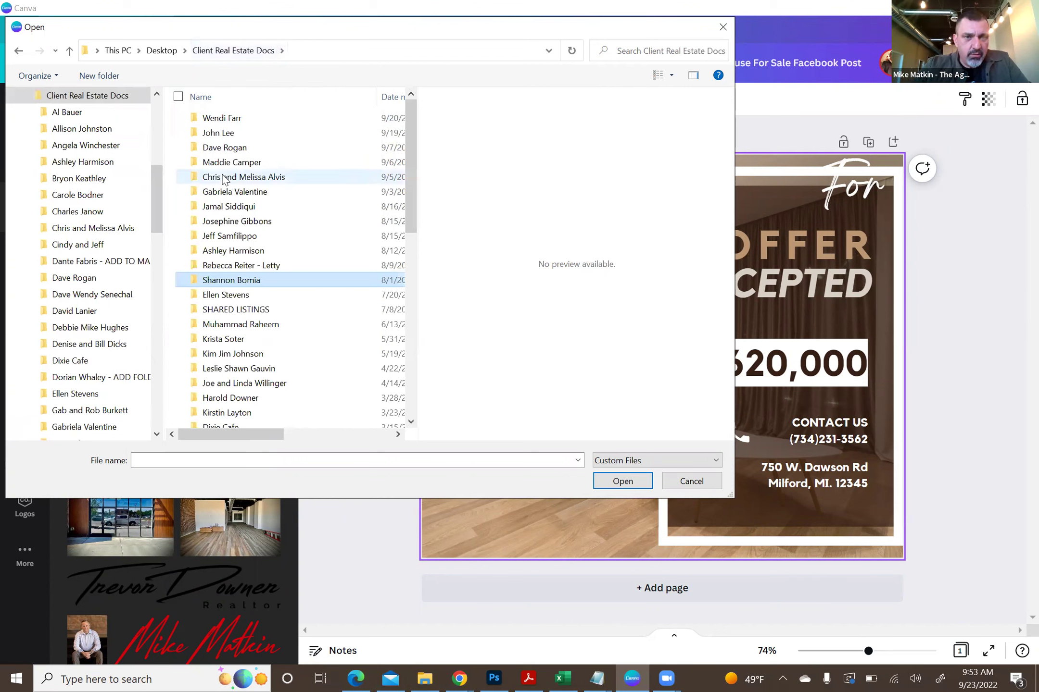
double_click(226, 235)
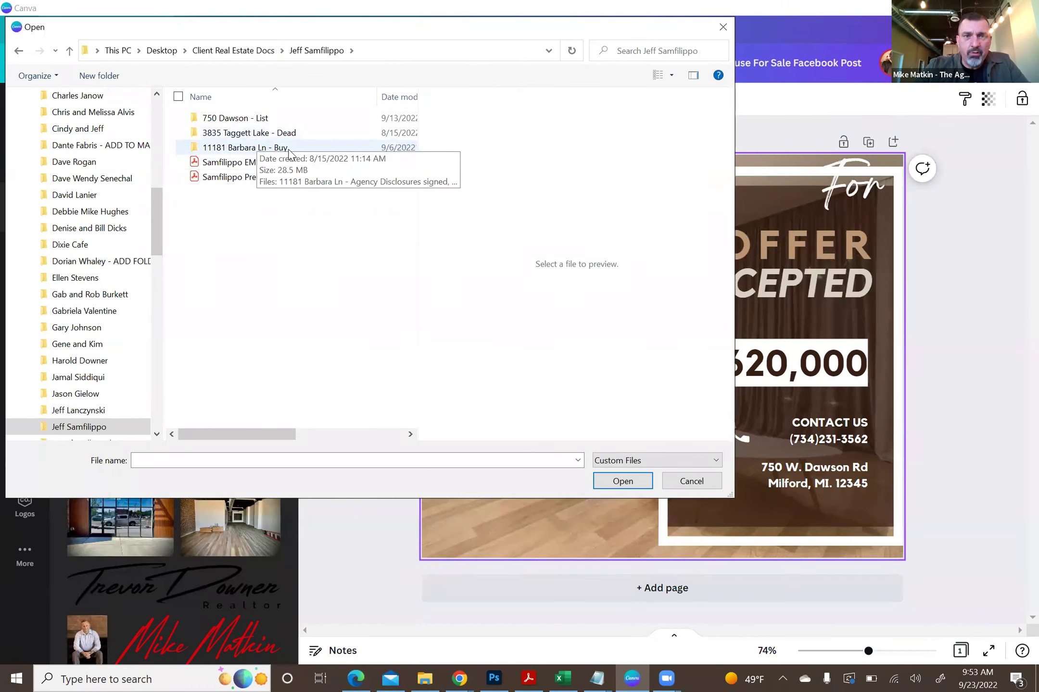
double_click(260, 118)
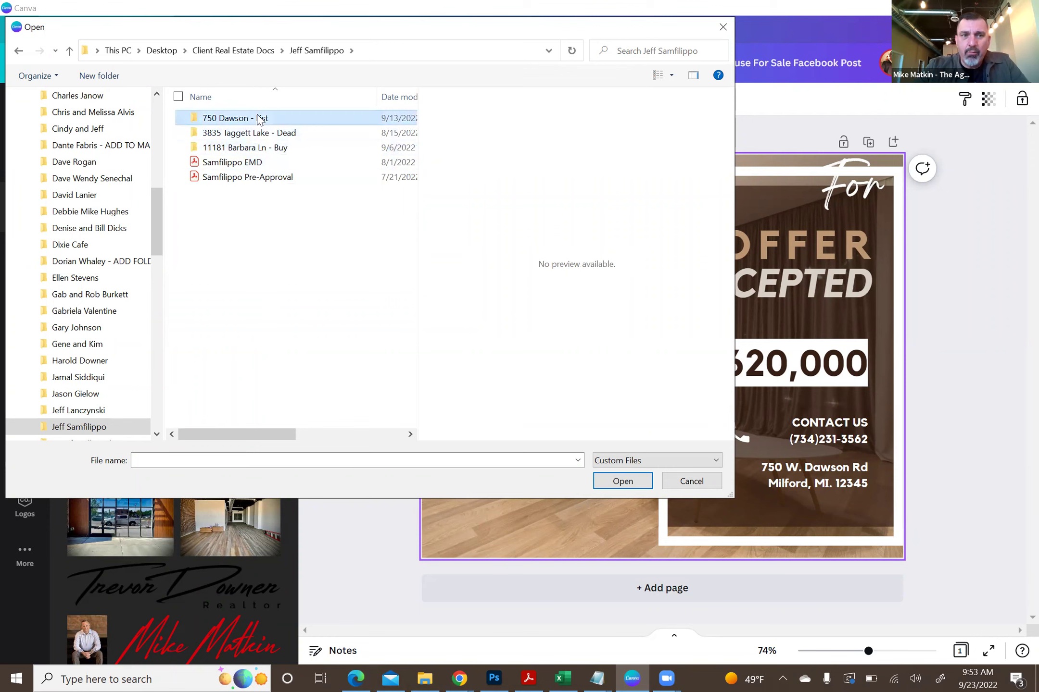
double_click(258, 118)
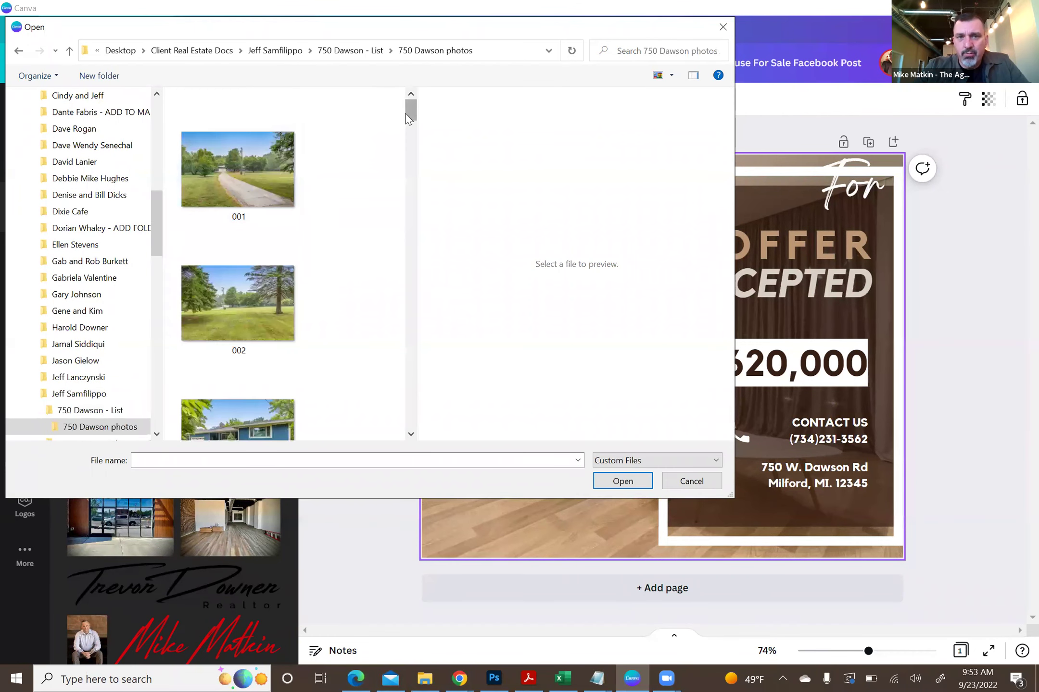
- Select kitchen photos 008, 009, 010 and 011 and upload them to Canva
left_click_drag(409, 107, 423, 165)
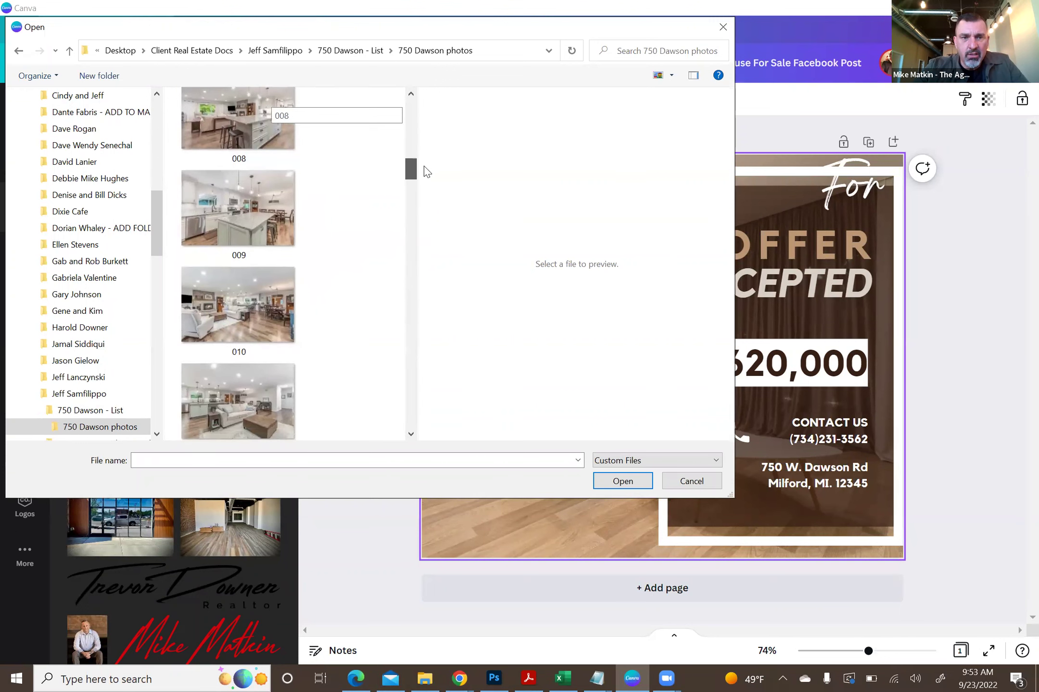
left_click(220, 118)
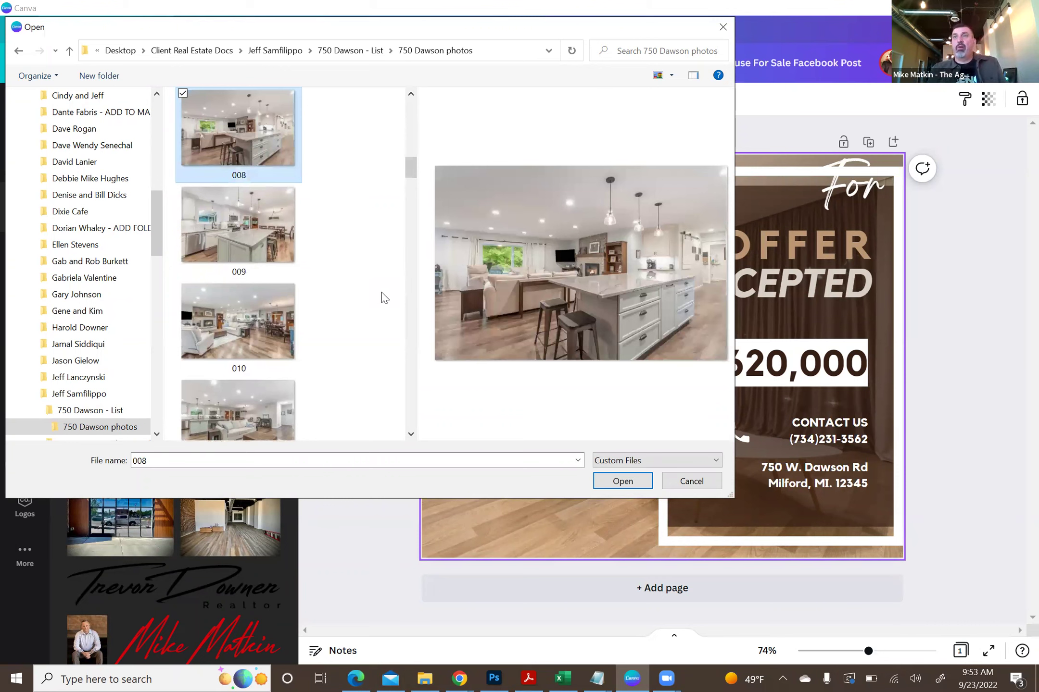
left_click(272, 240, "ctrl")
left_click(232, 314, "ctrl")
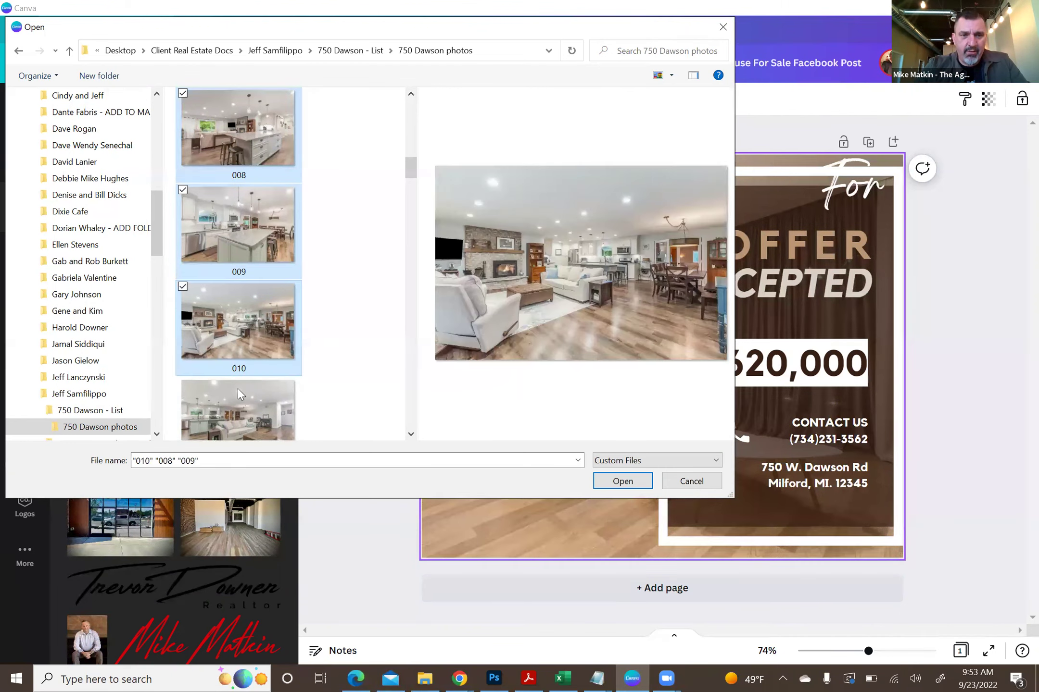
left_click(246, 419, "ctrl")
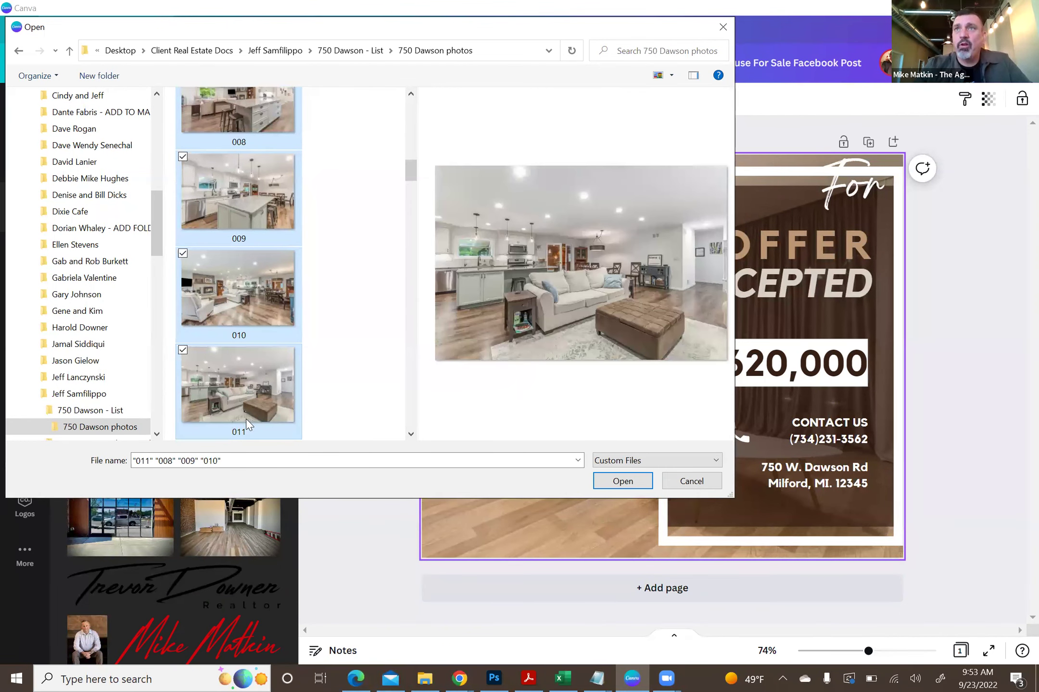
left_click(613, 482)
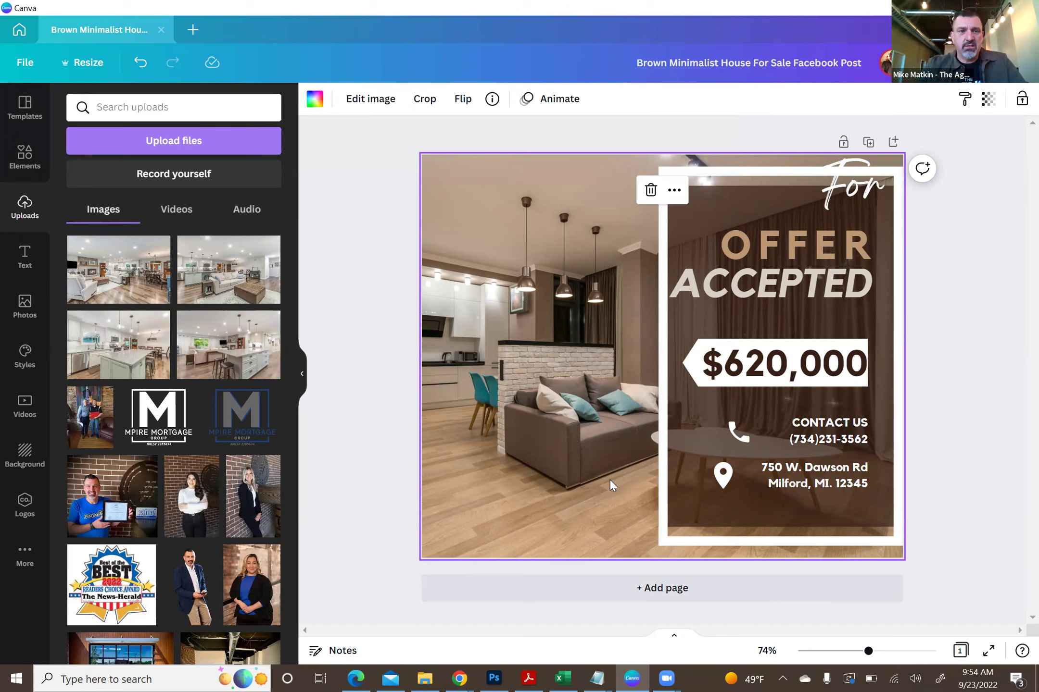
left_click(227, 336)
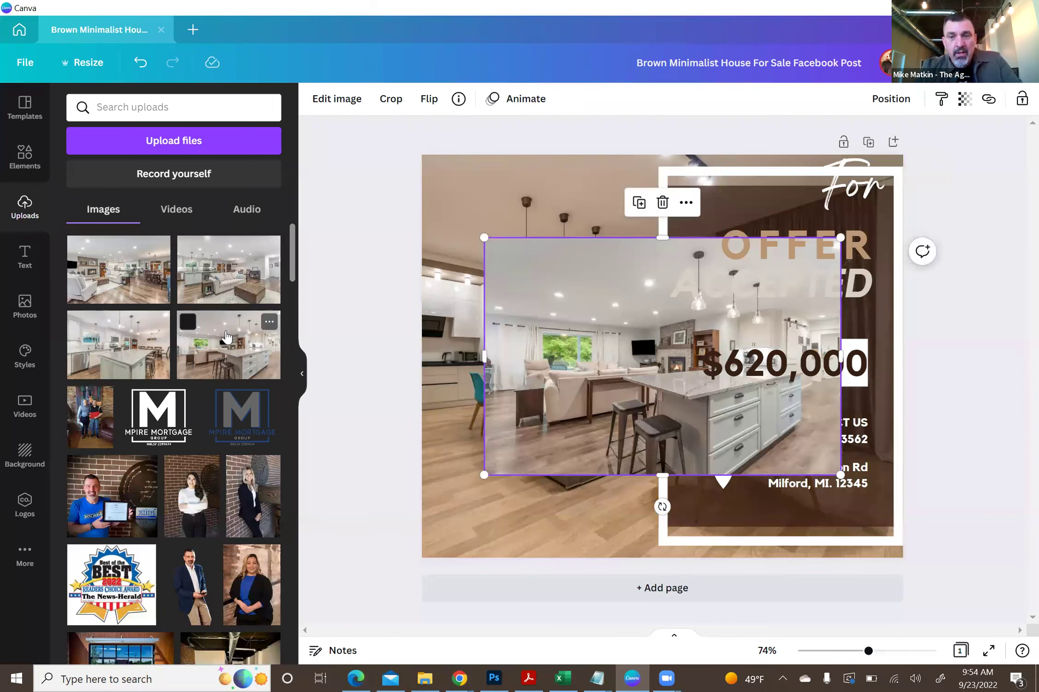
key("ctrl+z")
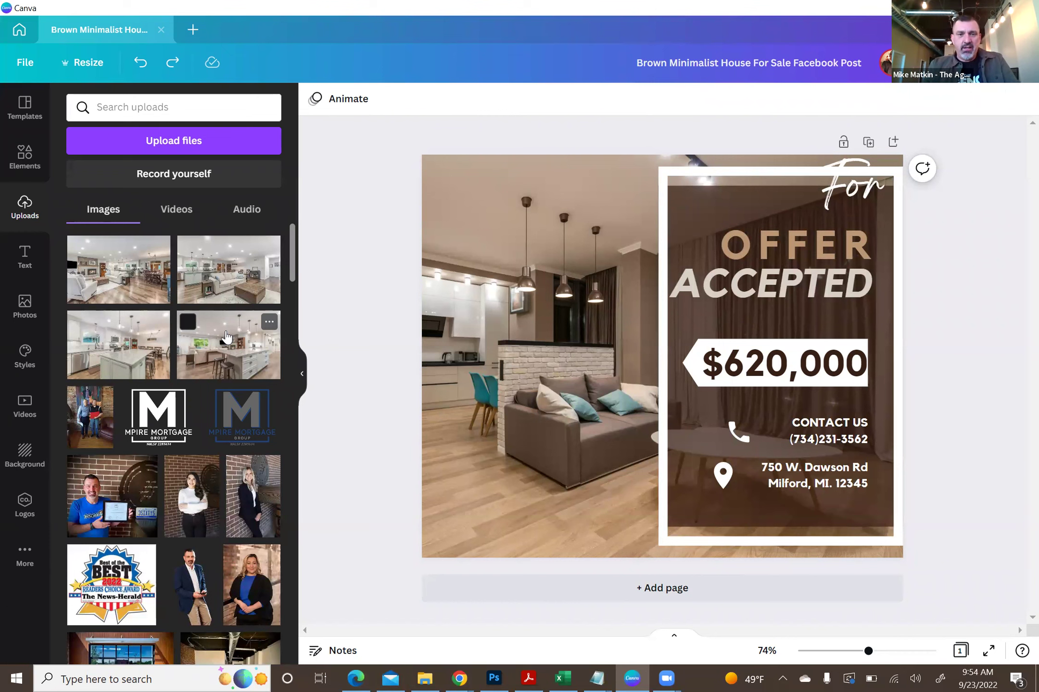
left_click(227, 336)
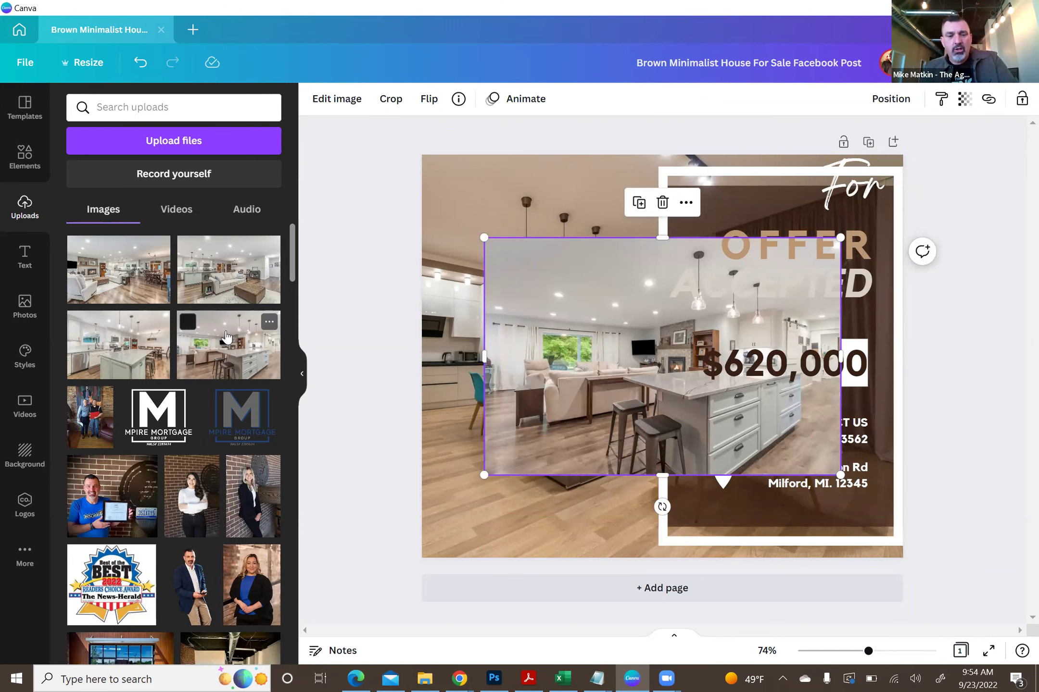
key("ctrl+z")
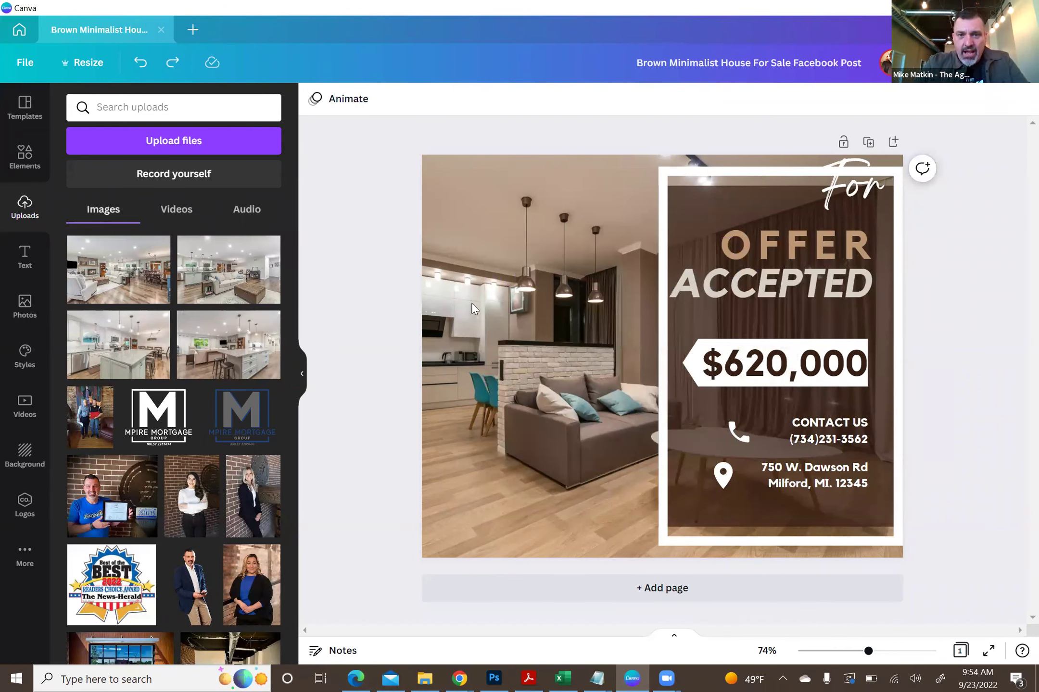
left_click(523, 281)
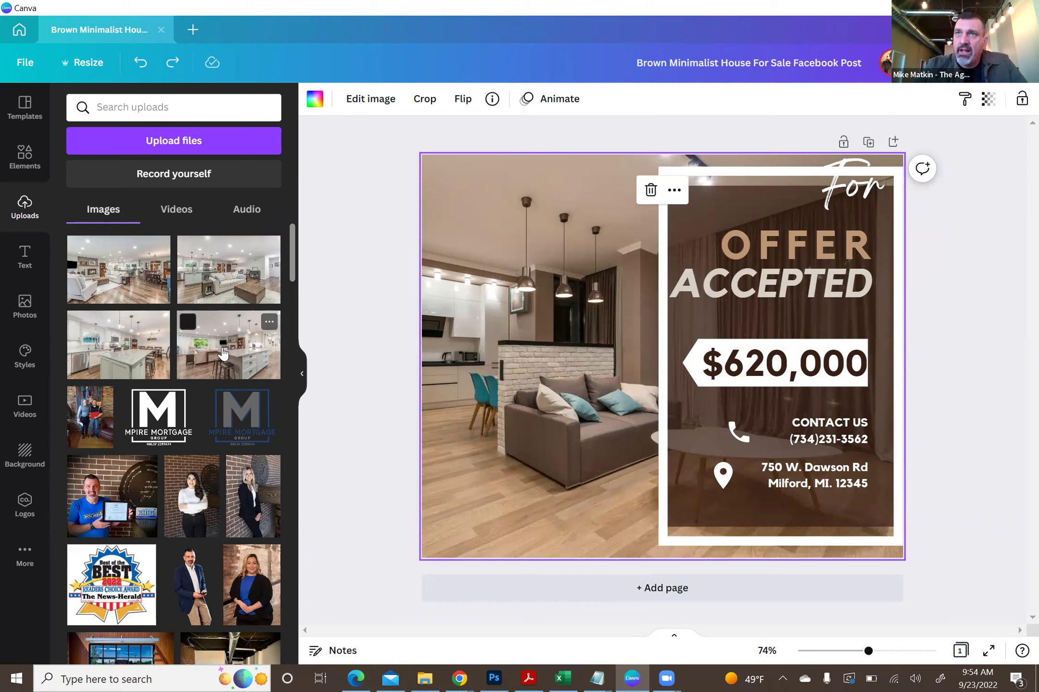
left_click_drag(222, 354, 369, 340)
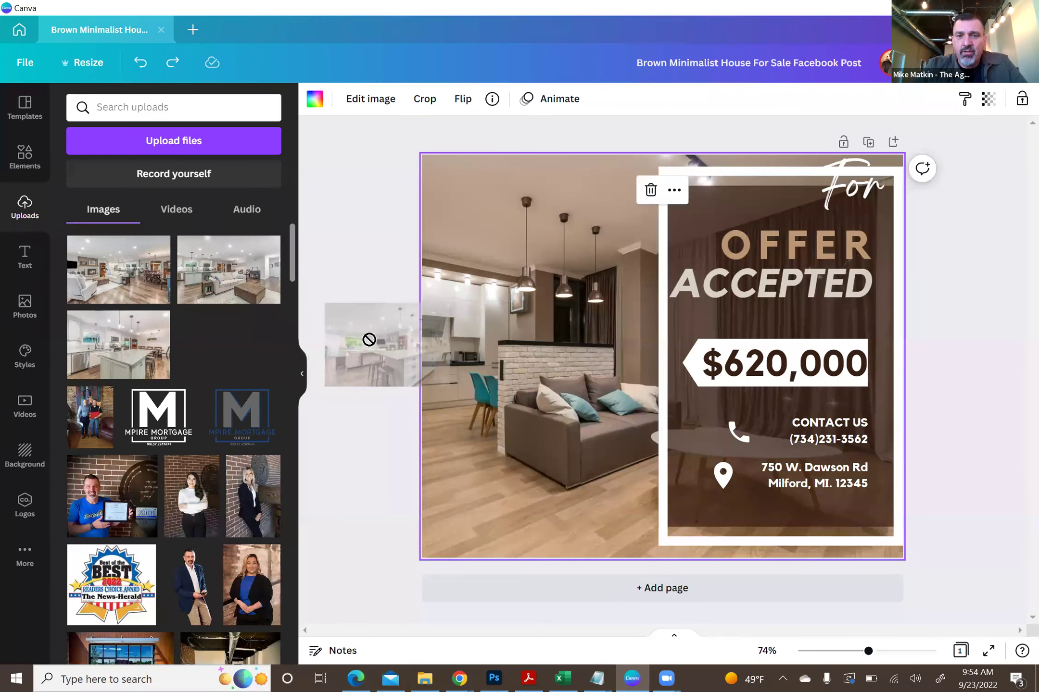
left_click_drag(369, 340, 440, 346)
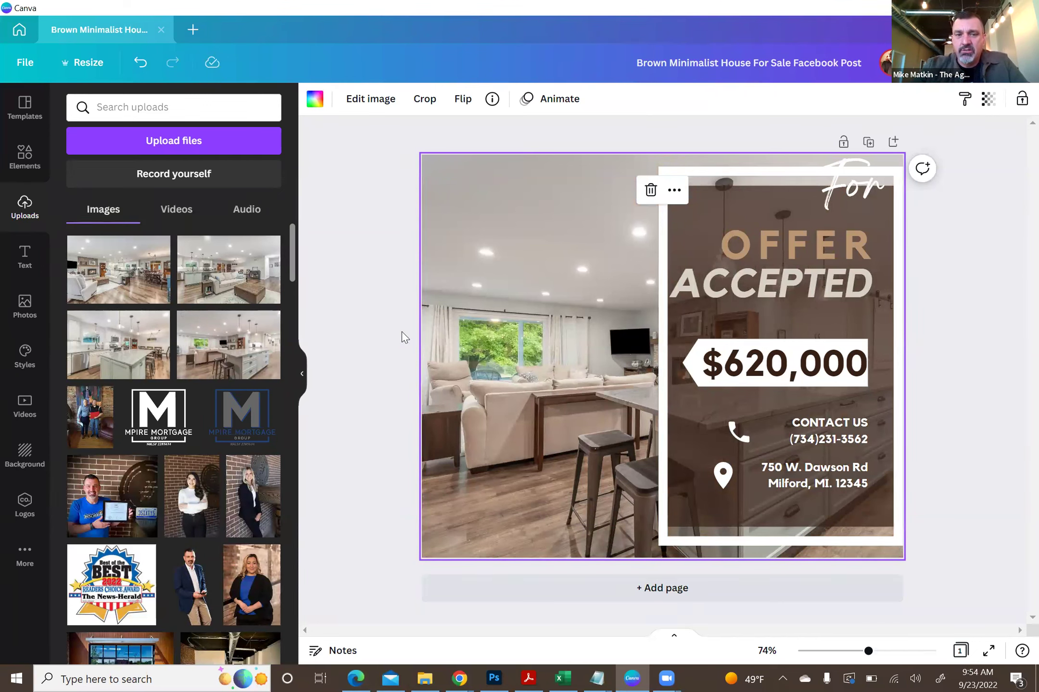
left_click(360, 248)
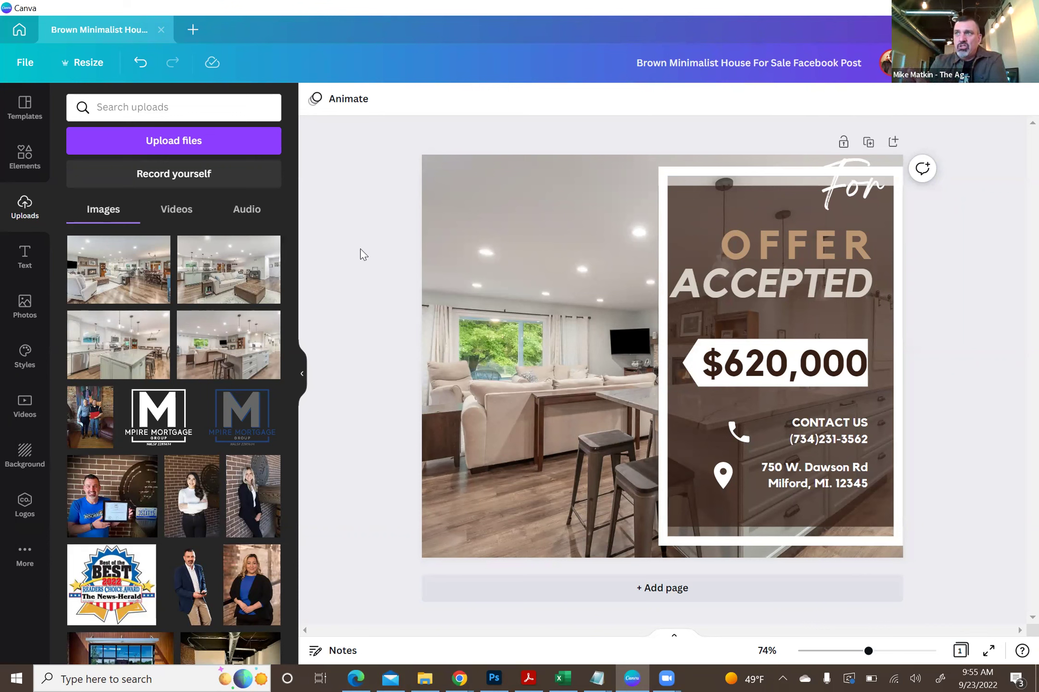
left_click(498, 311)
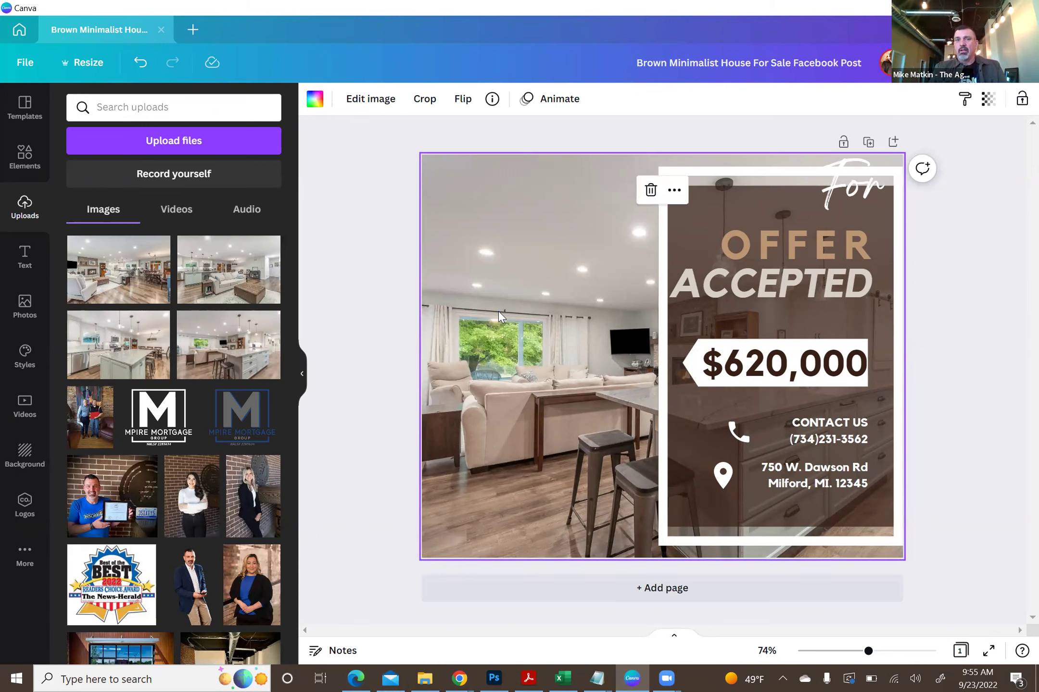
left_click(357, 212)
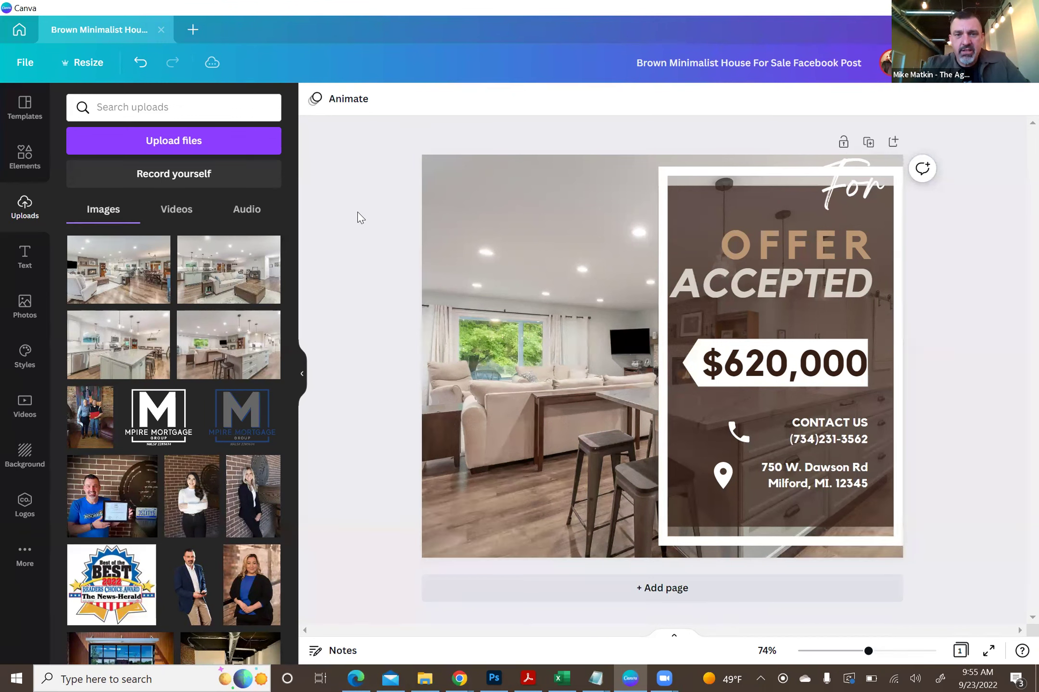
left_click(468, 253)
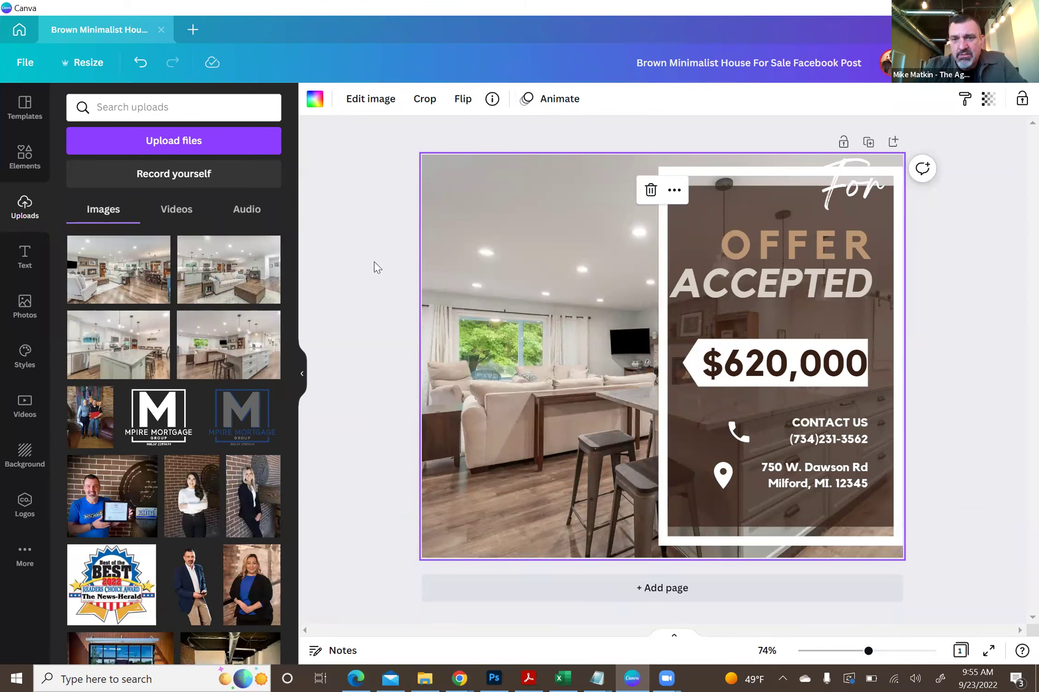
left_click(425, 99)
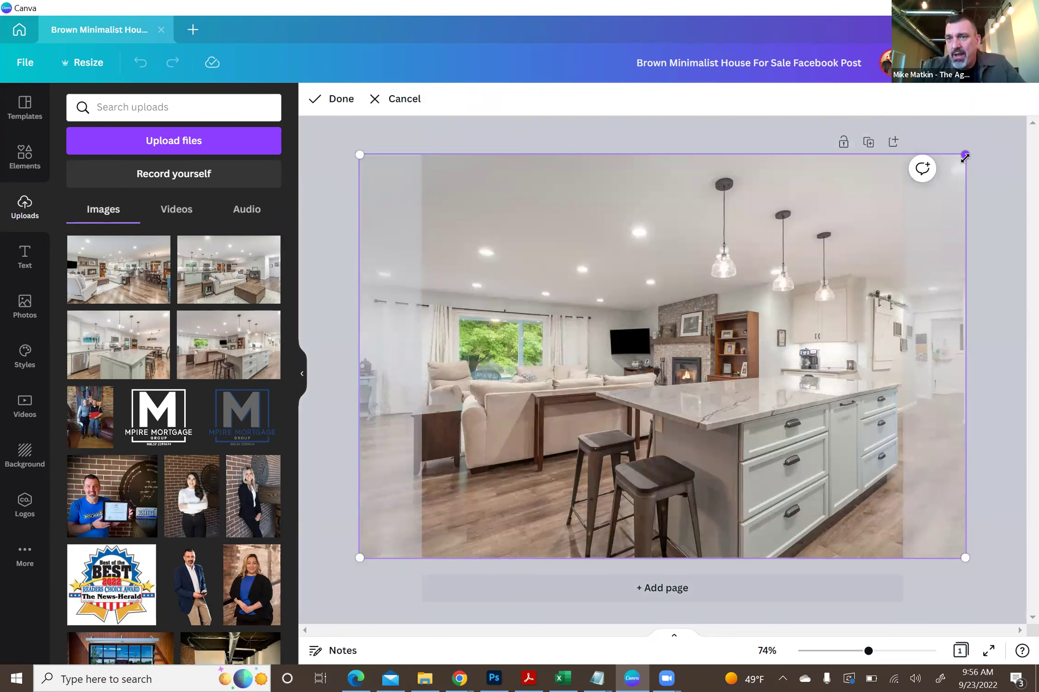
mouse_move(966, 156)
left_mouse_down()
mouse_move(1019, 131)
mouse_move(966, 157)
left_mouse_up()
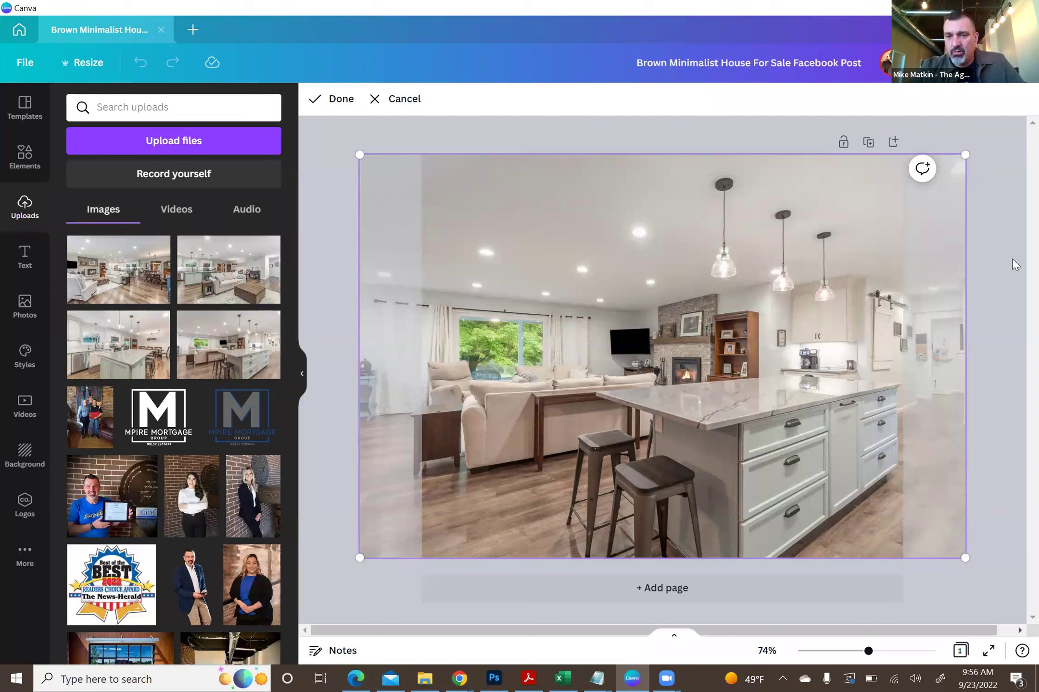
left_click(404, 98)
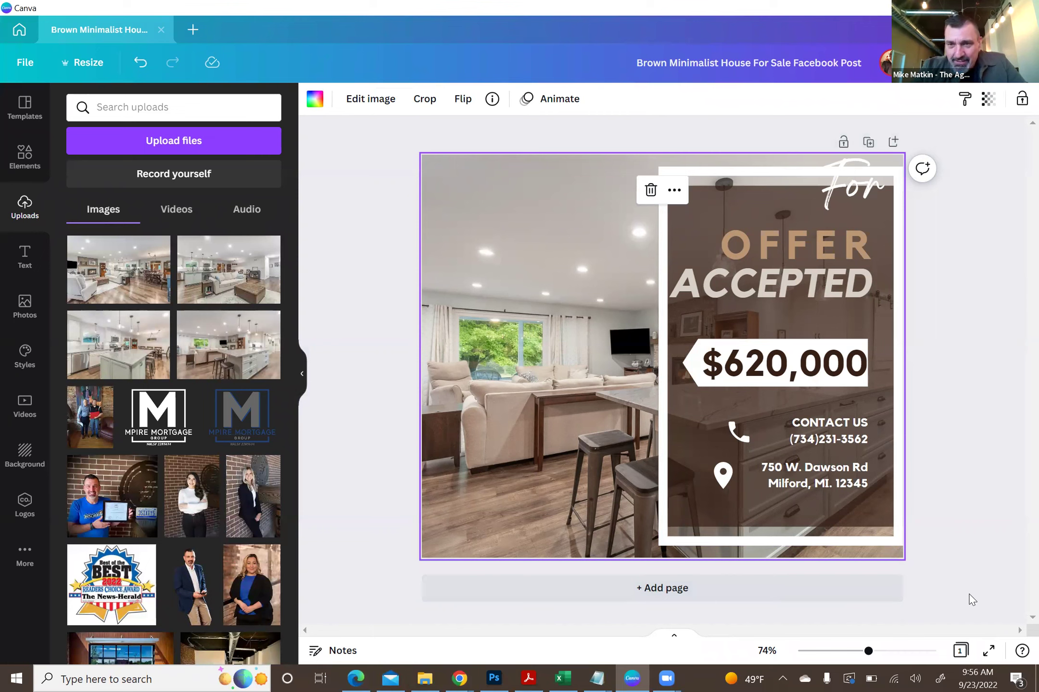
- Enlarge the kitchen photo inside its crop and shift it up-left to show the sofa and window
key("super+Down")
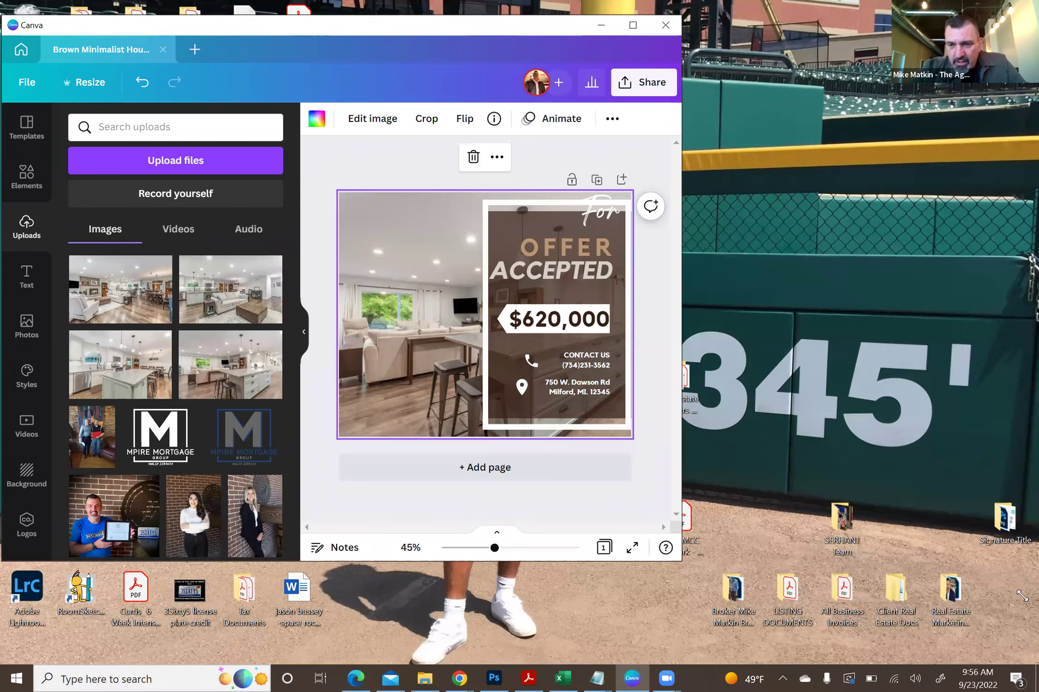
left_click_drag(679, 561, 1034, 596)
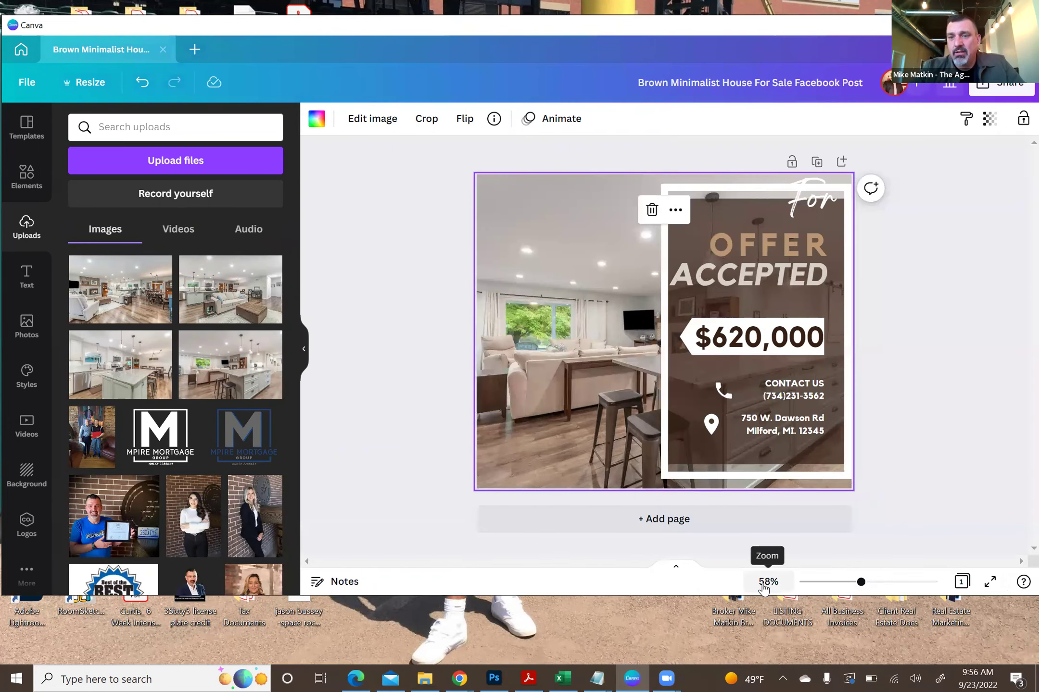
mouse_move(861, 583)
left_mouse_down()
mouse_move(892, 582)
mouse_move(852, 584)
left_mouse_up()
left_click(413, 322)
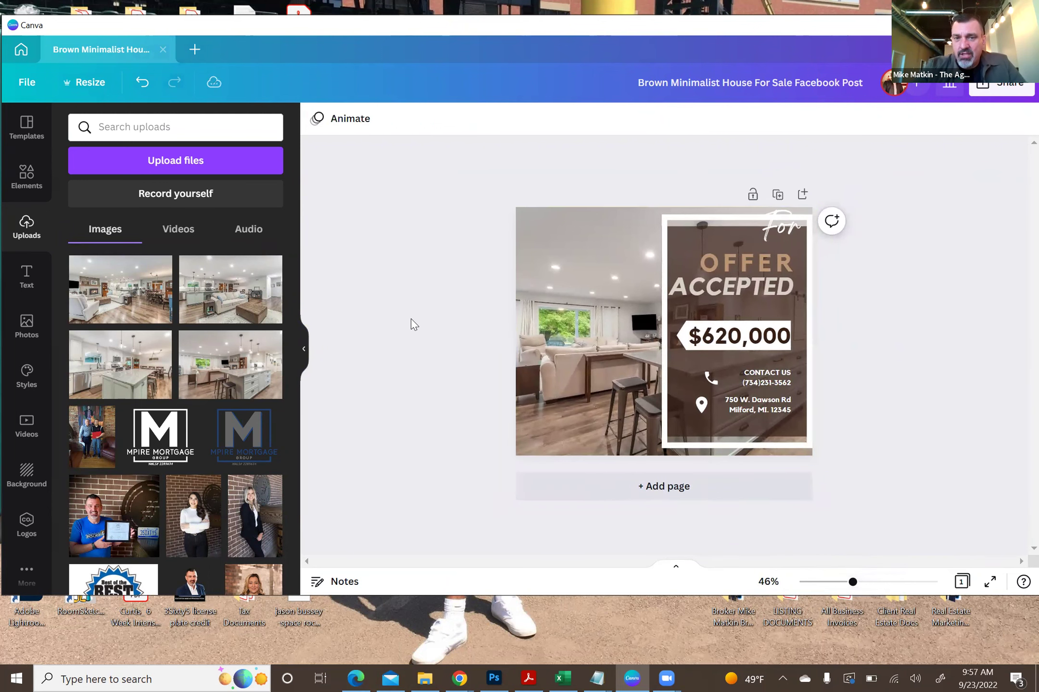
left_click(578, 336)
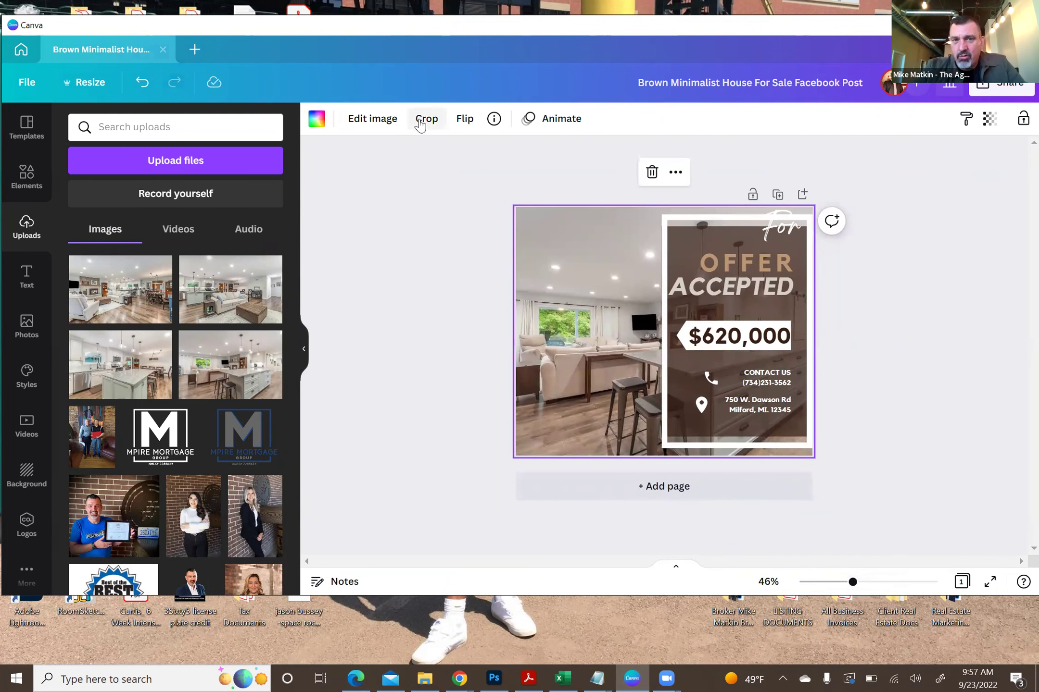
left_click(422, 120)
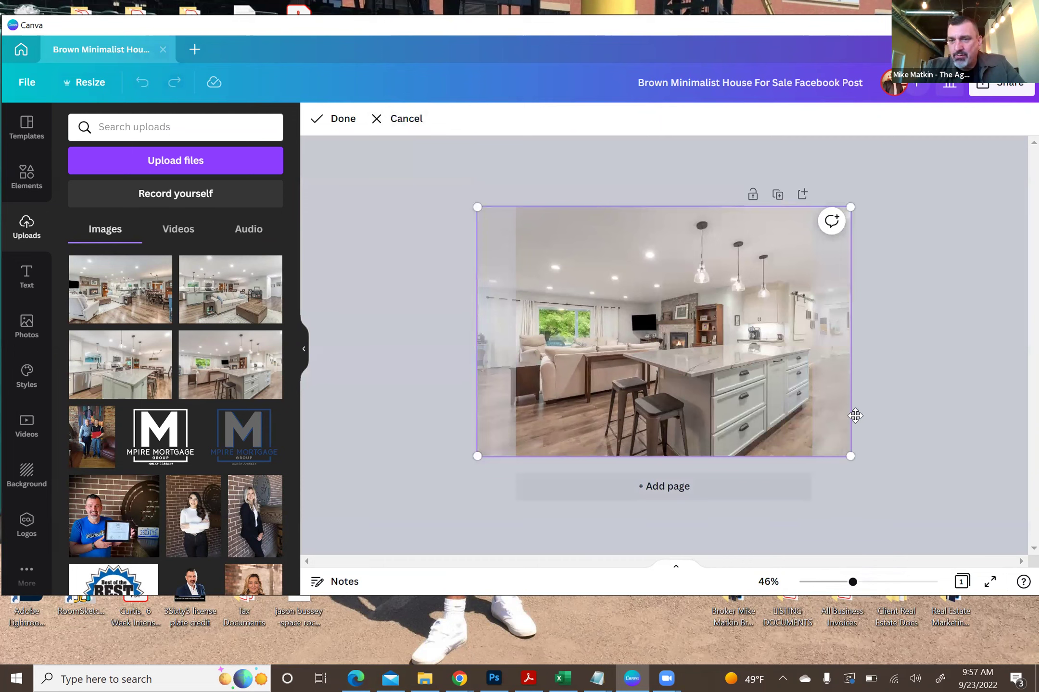
left_click_drag(851, 455, 830, 459)
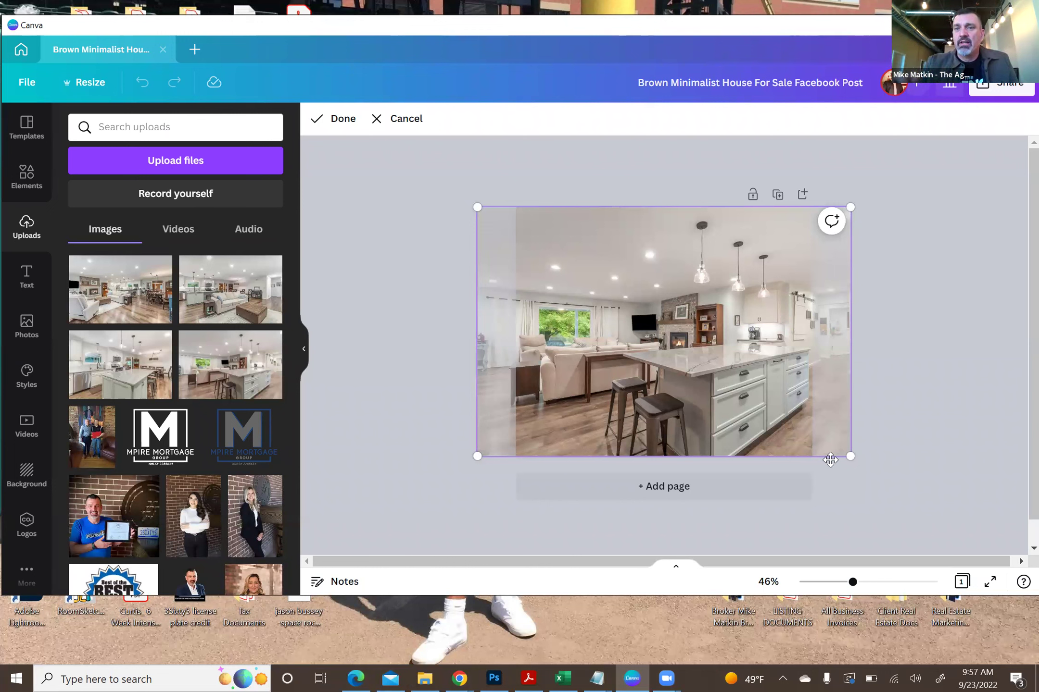
left_click_drag(850, 458, 894, 502)
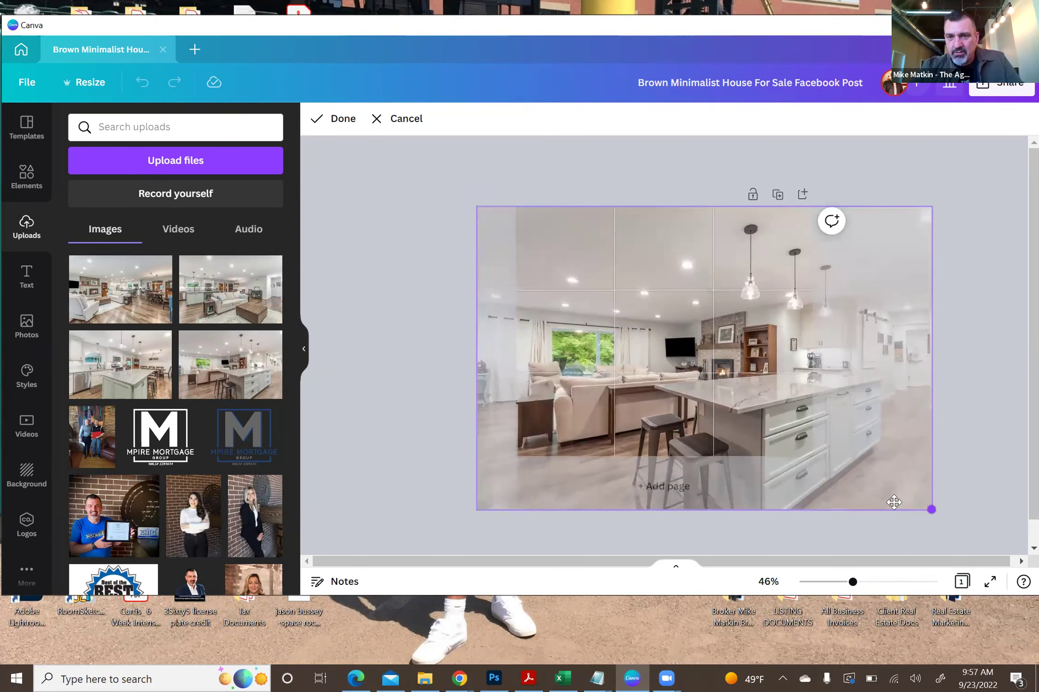
left_click_drag(708, 343, 736, 262)
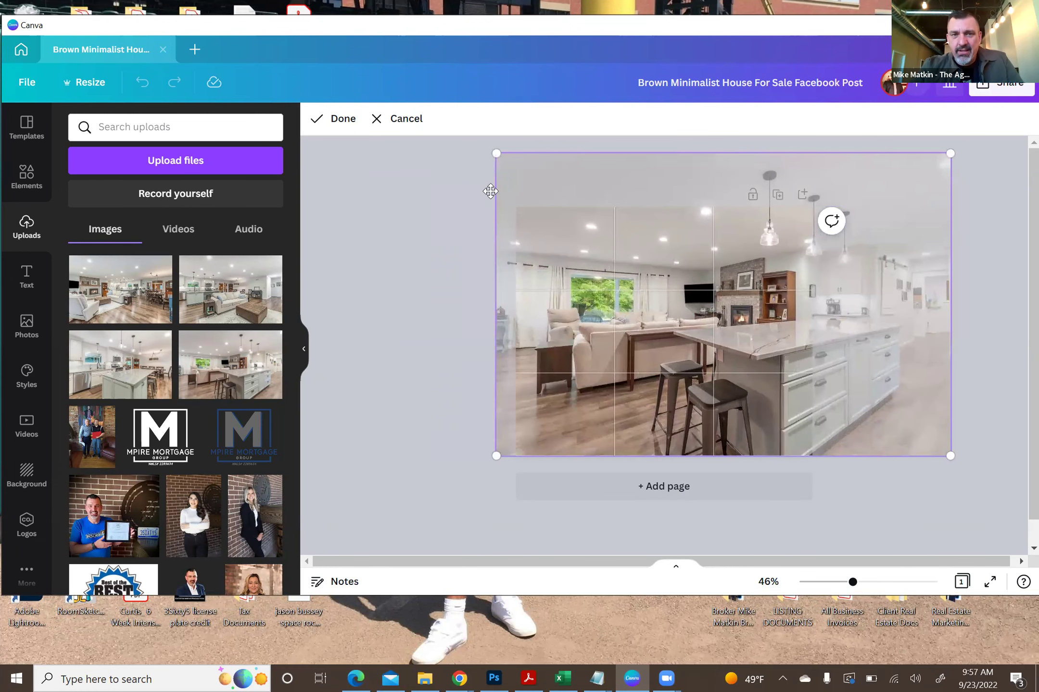
left_click(340, 119)
left_click(394, 287)
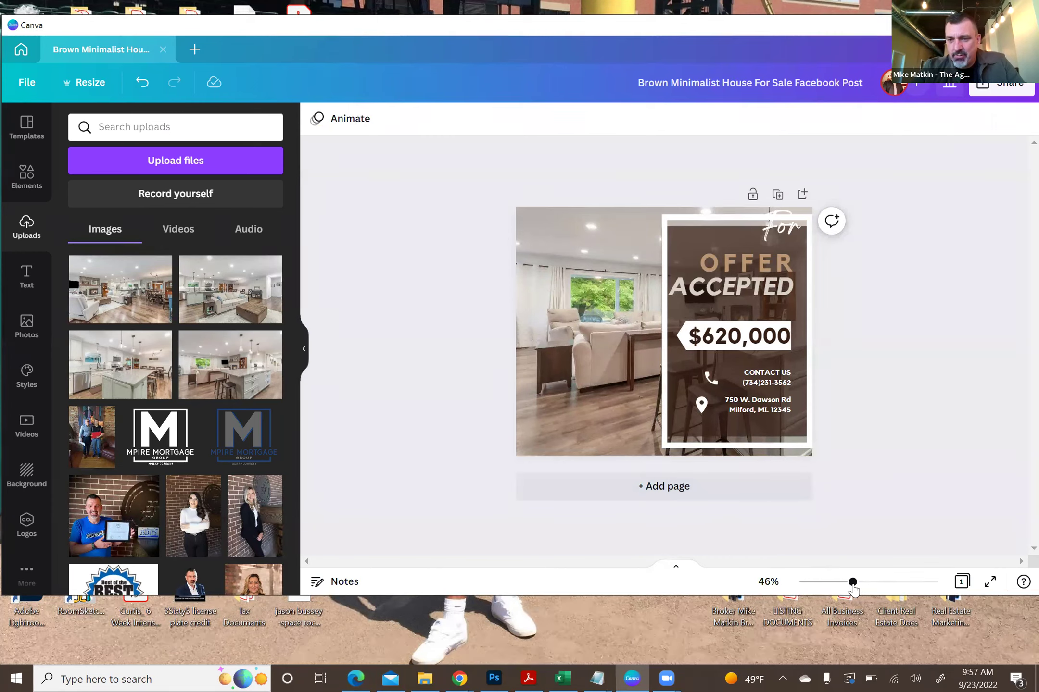
- Group the OFFER ACCEPTED panel's elements and move the group to the page's left side
left_click_drag(852, 582, 864, 583)
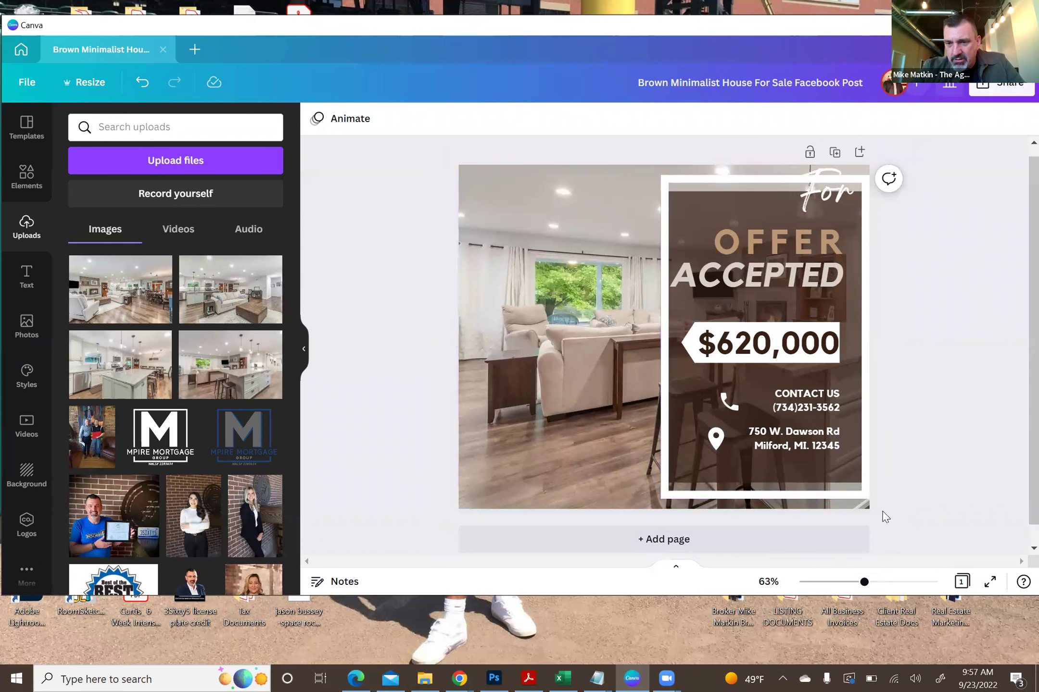
left_click_drag(882, 510, 648, 170)
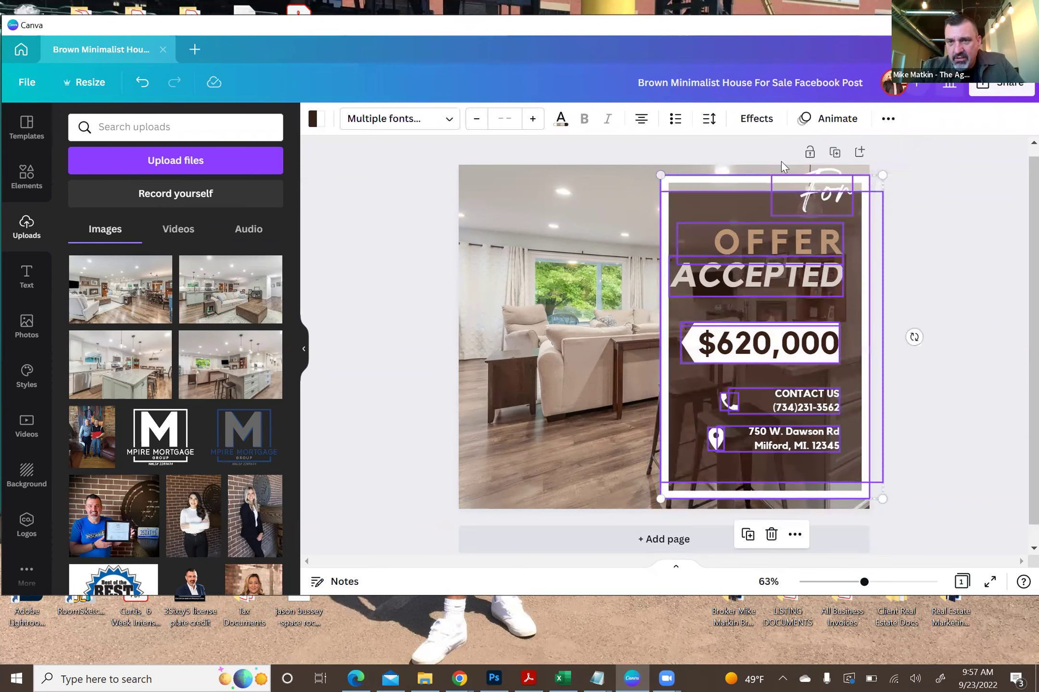
left_click(887, 118)
left_click(721, 152)
left_click_drag(748, 243, 566, 242)
left_click(388, 290)
- Recrop the background photo, sliding it left so the kitchen island shows
left_click(786, 367)
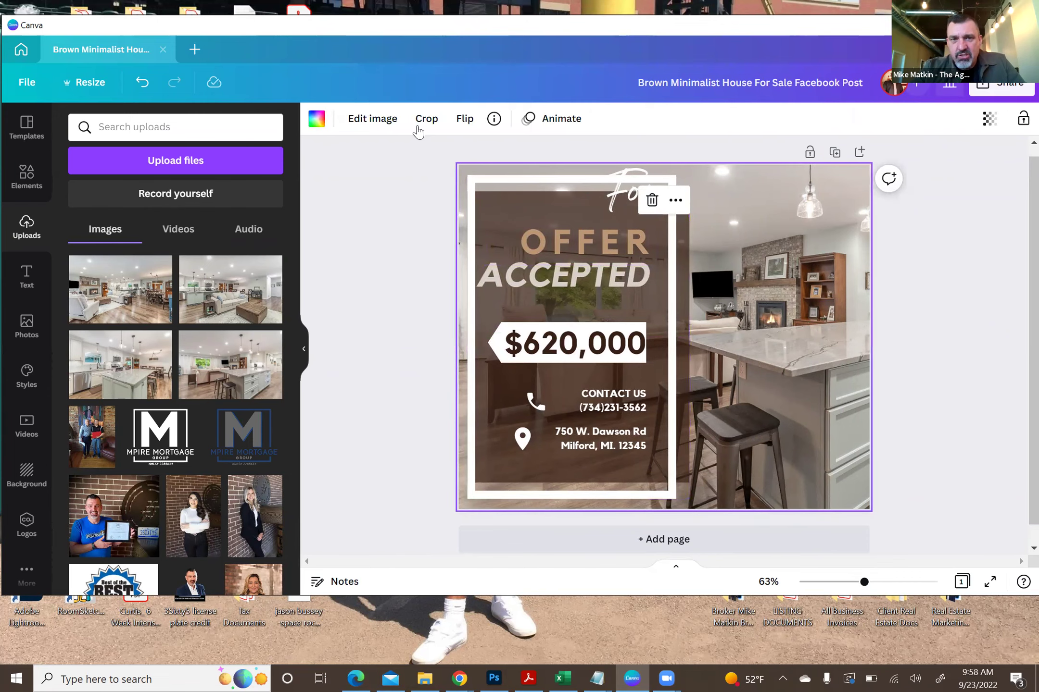
left_click(423, 120)
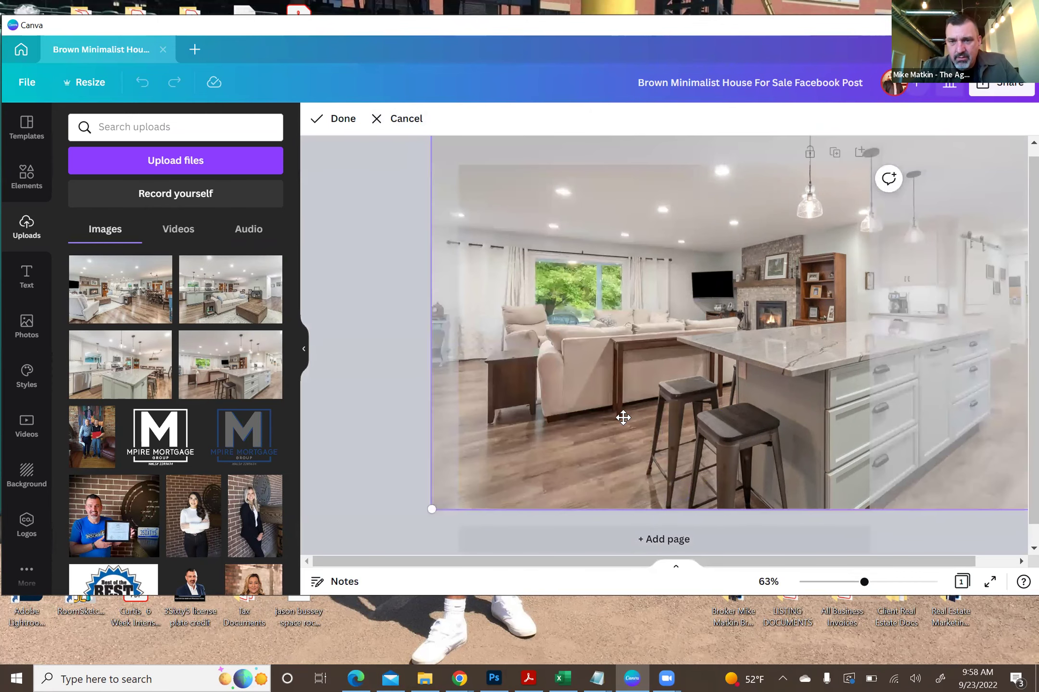
left_click_drag(864, 584, 847, 583)
left_click_drag(737, 355, 690, 359)
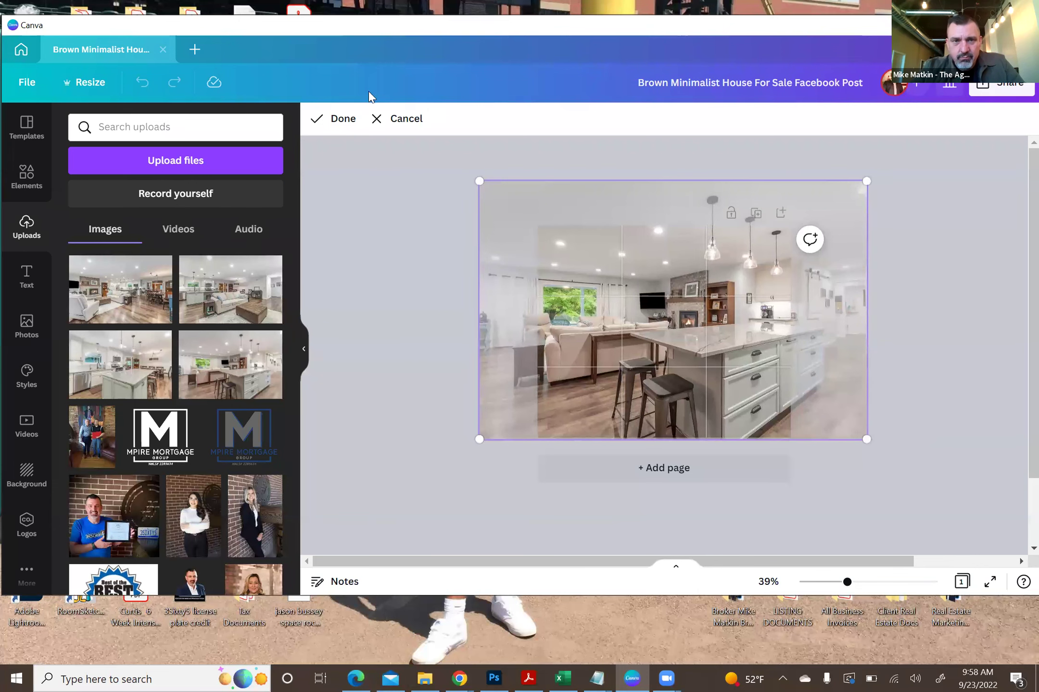
left_click(342, 120)
left_click(408, 308)
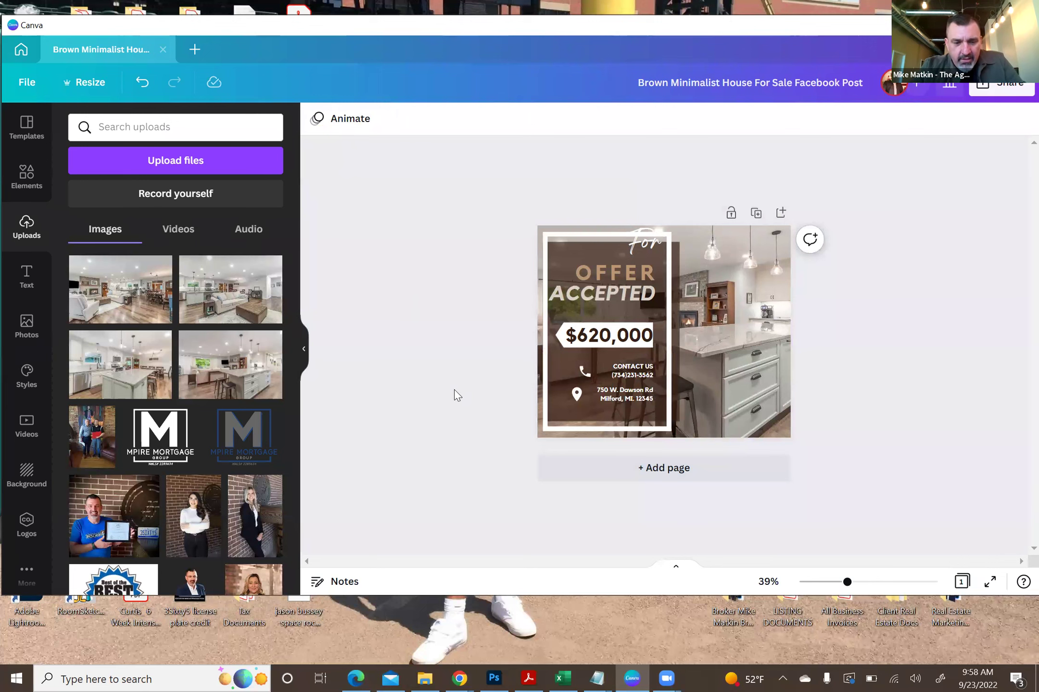
- Ungroup the panel and narrow its rectangle from the right edge
left_click_drag(846, 583, 864, 582)
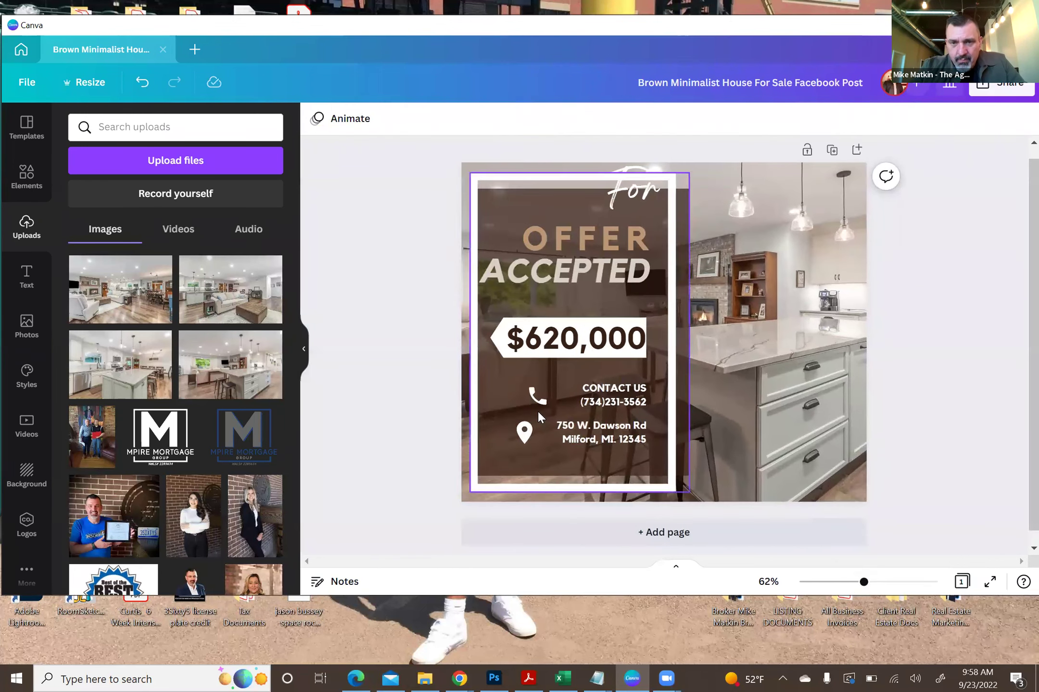
left_click(492, 211)
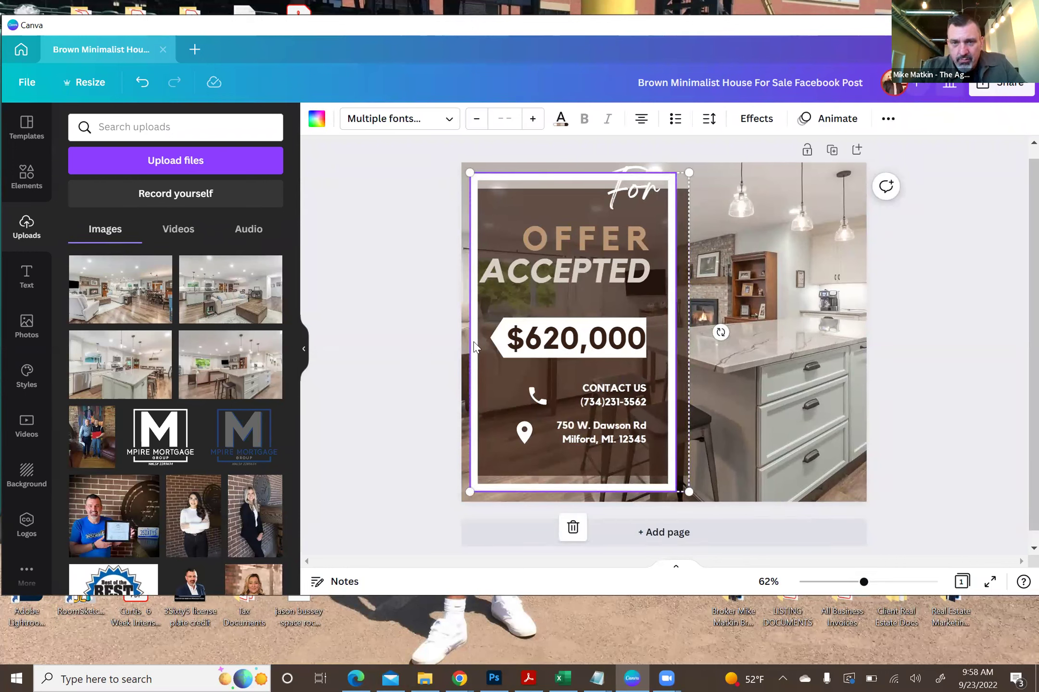
left_click(884, 120)
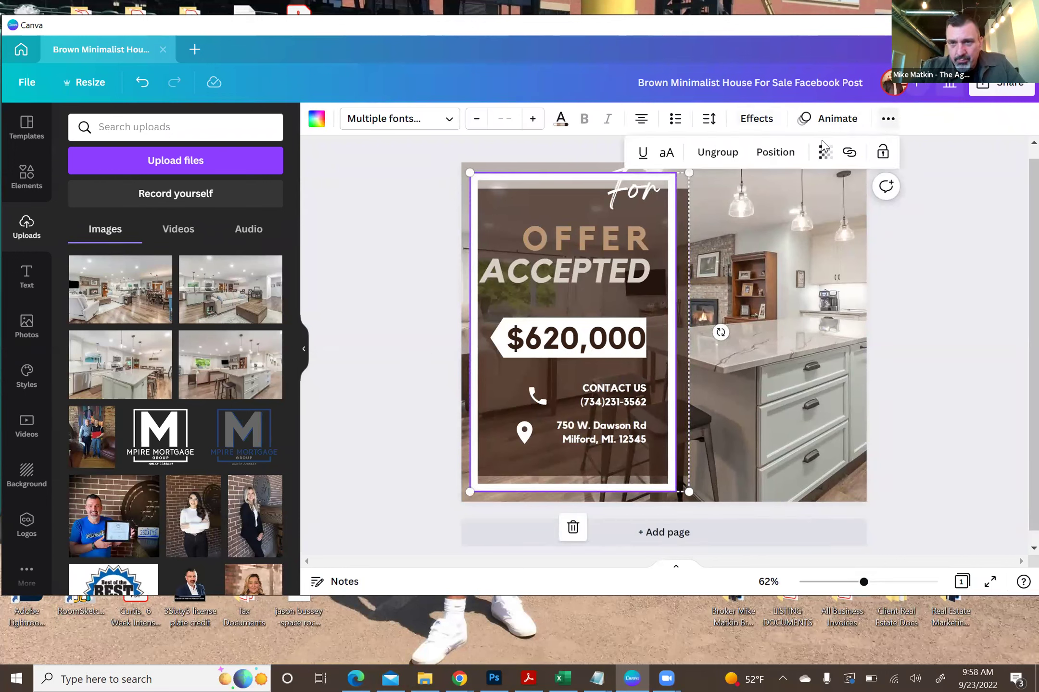
left_click(710, 153)
left_click(744, 290)
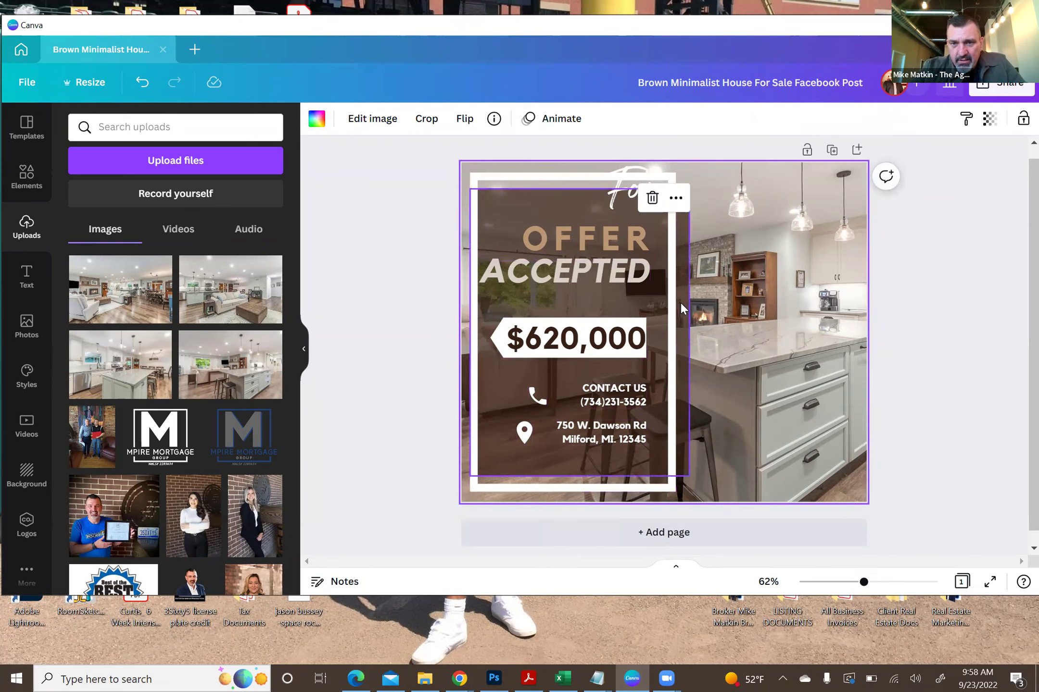
left_click(680, 302)
left_click_drag(685, 331, 670, 331)
left_click(435, 285)
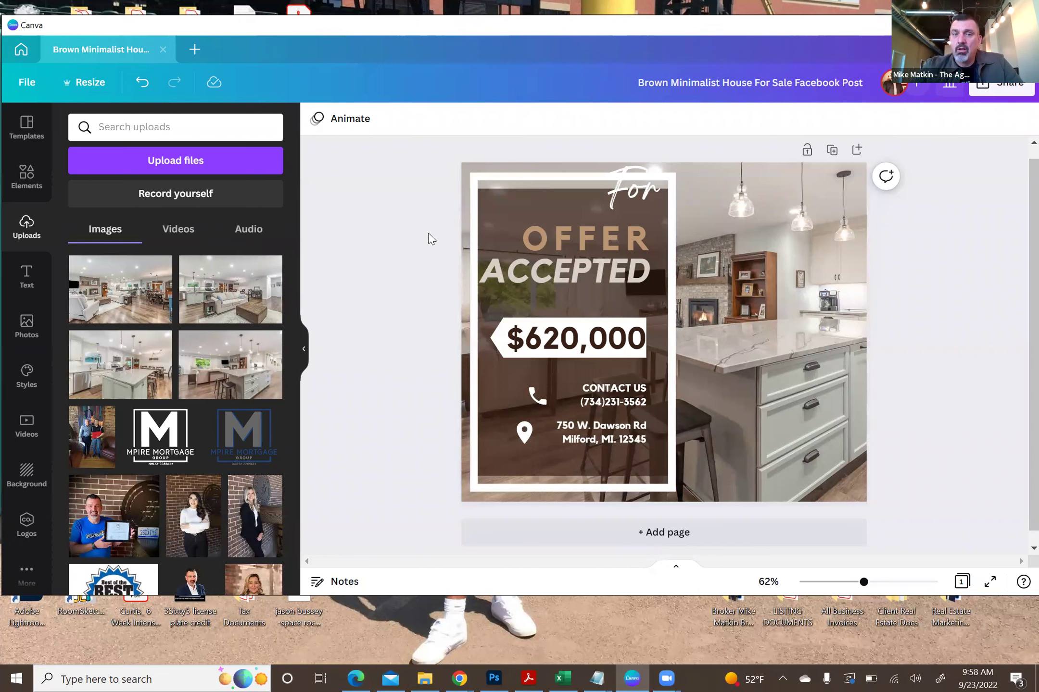
- Regroup the panel, test its transparency, restore it to fully opaque, then ungroup again
left_click_drag(448, 511, 689, 158)
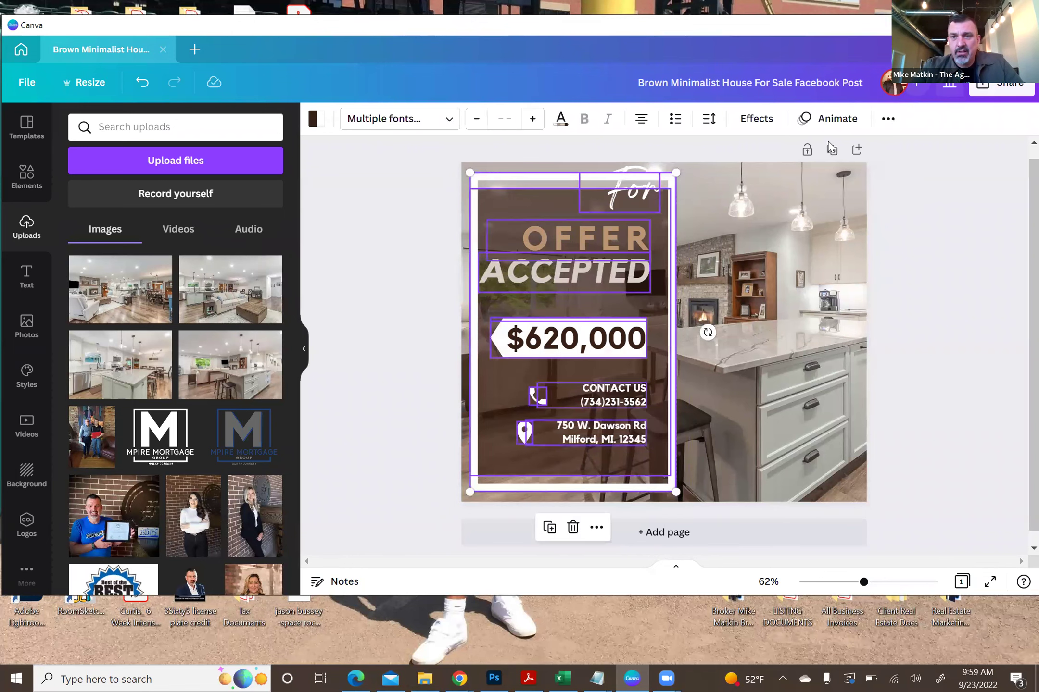
left_click(888, 119)
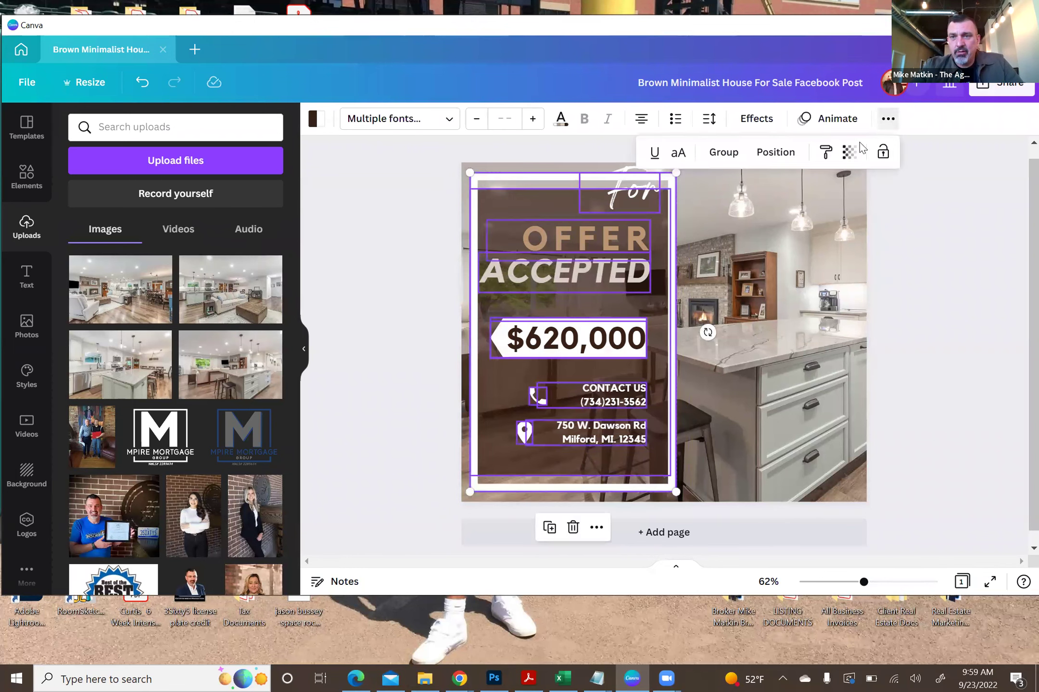
left_click(723, 153)
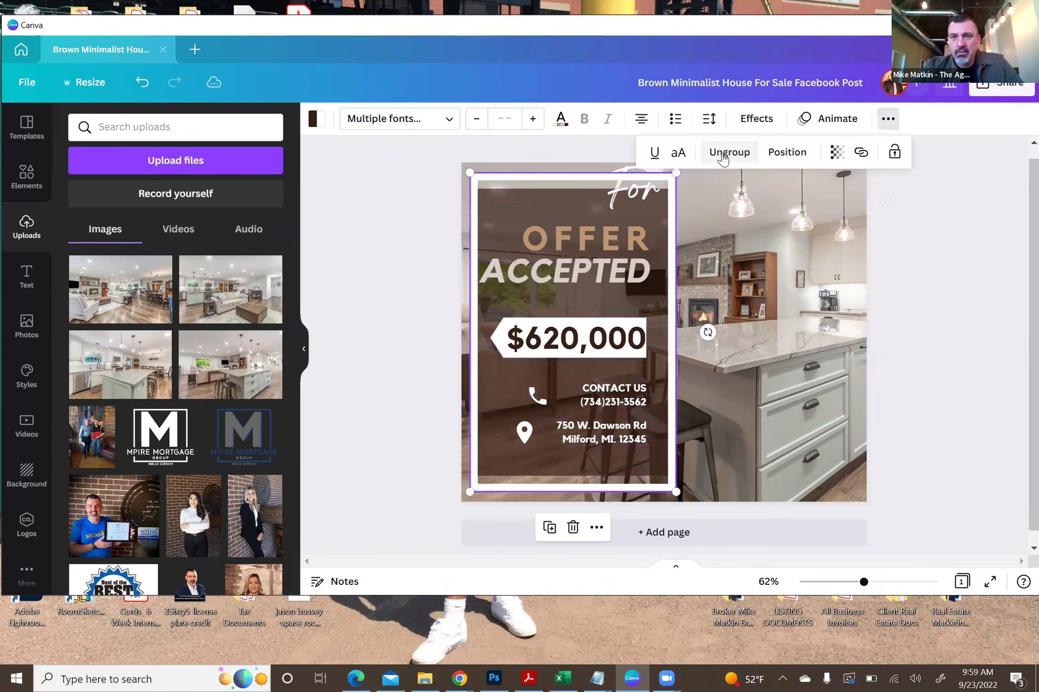
left_click(836, 152)
left_click_drag(831, 212, 751, 232)
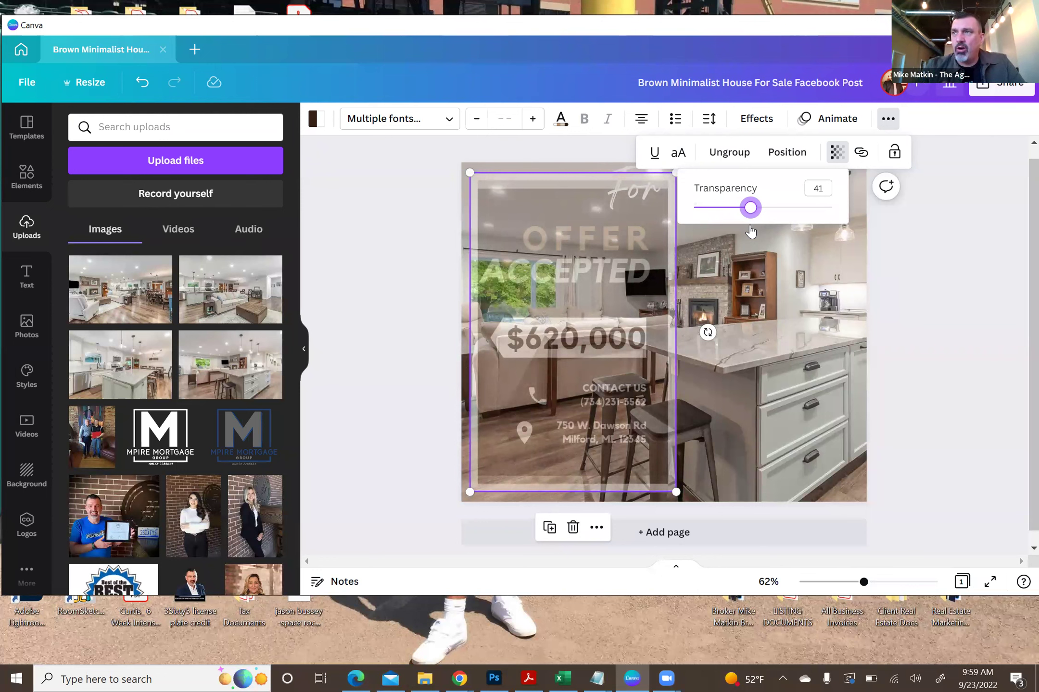
left_click_drag(751, 232, 839, 223)
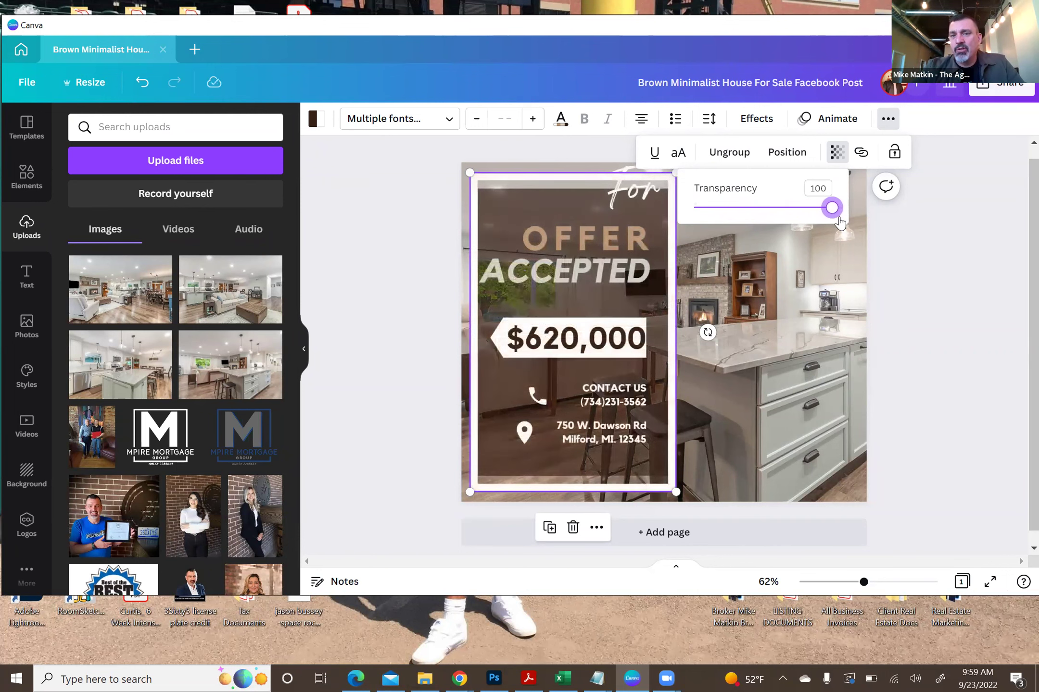
left_click(929, 267)
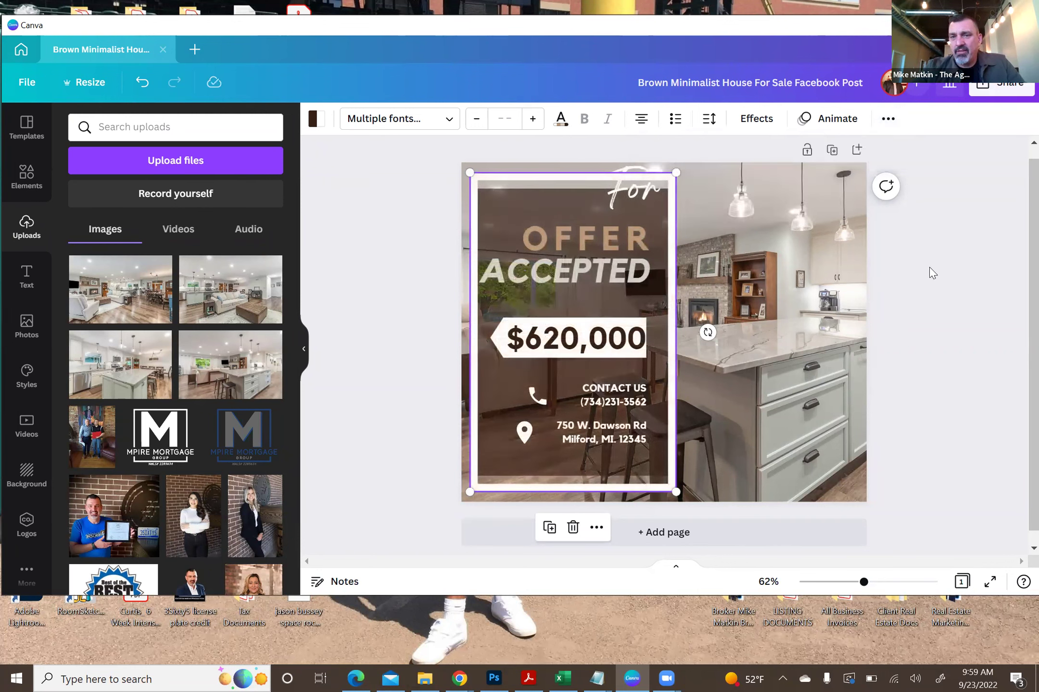
left_click(889, 122)
left_click(719, 150)
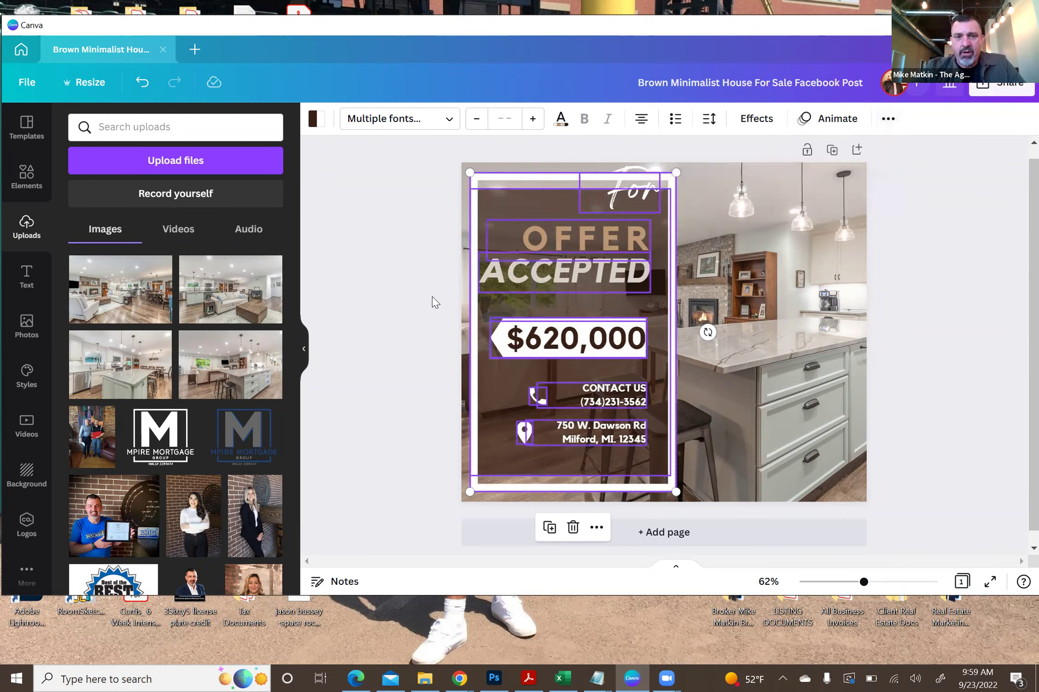
left_click(381, 238)
- Try transparency on the white frame, then move the frame aside to expose the brown box
left_click(500, 204)
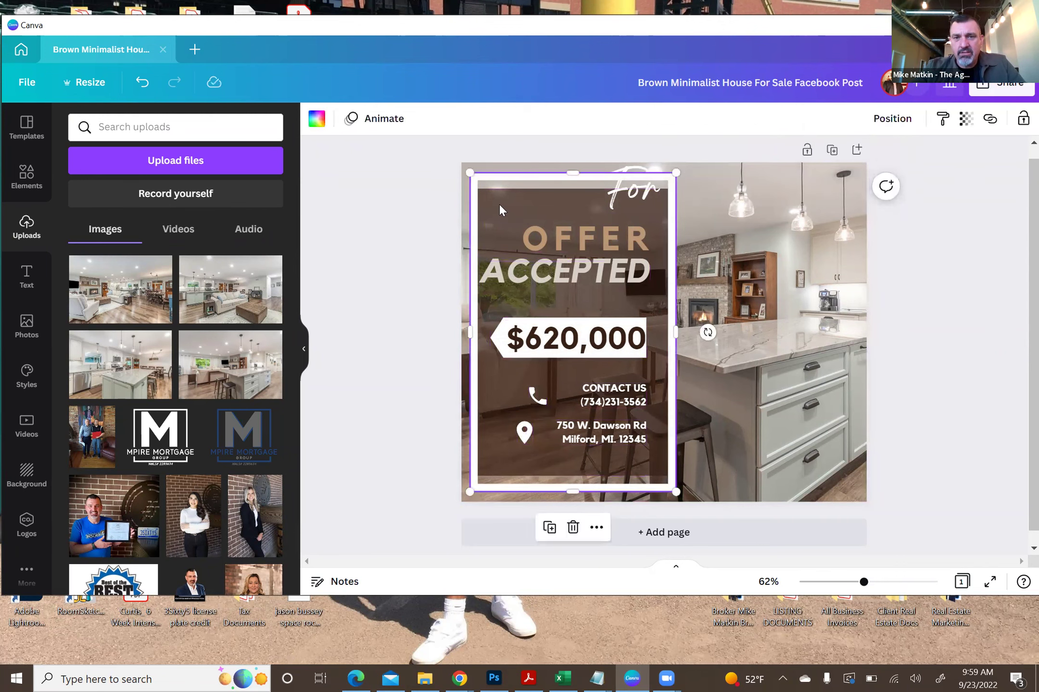
left_click(966, 119)
left_click_drag(956, 182, 998, 180)
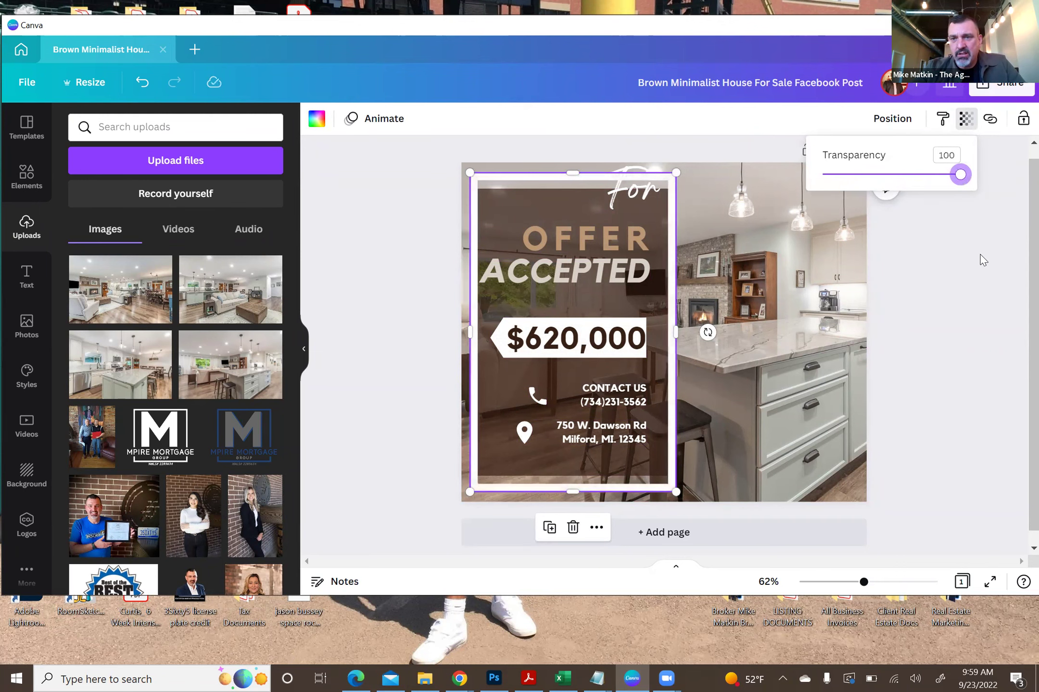
left_click(645, 215)
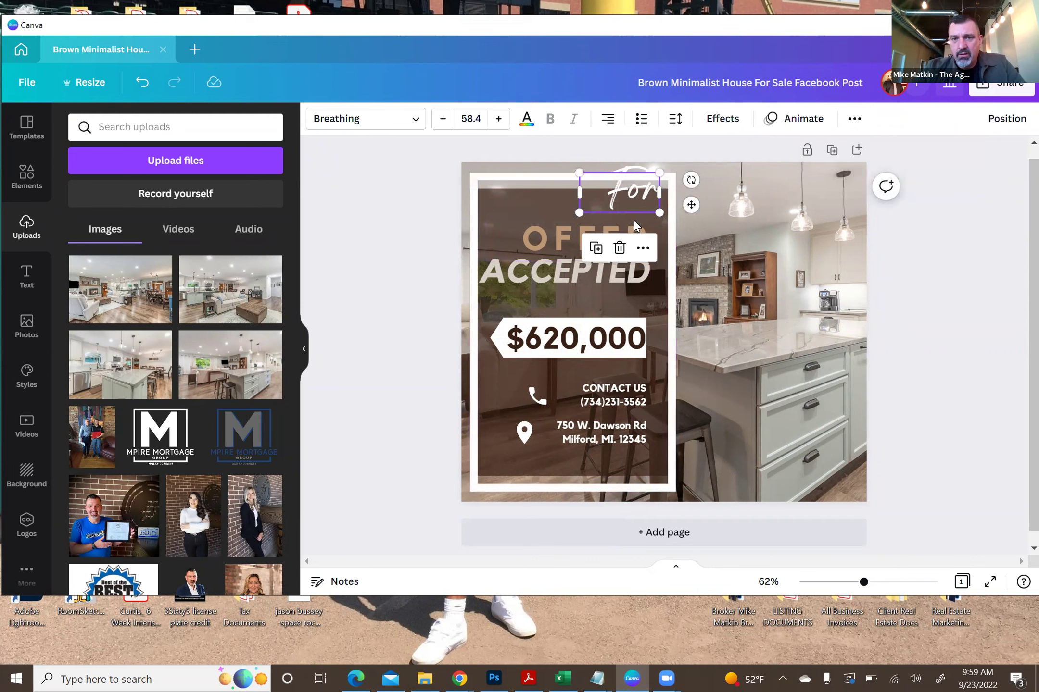
left_click(498, 220)
left_click(492, 205)
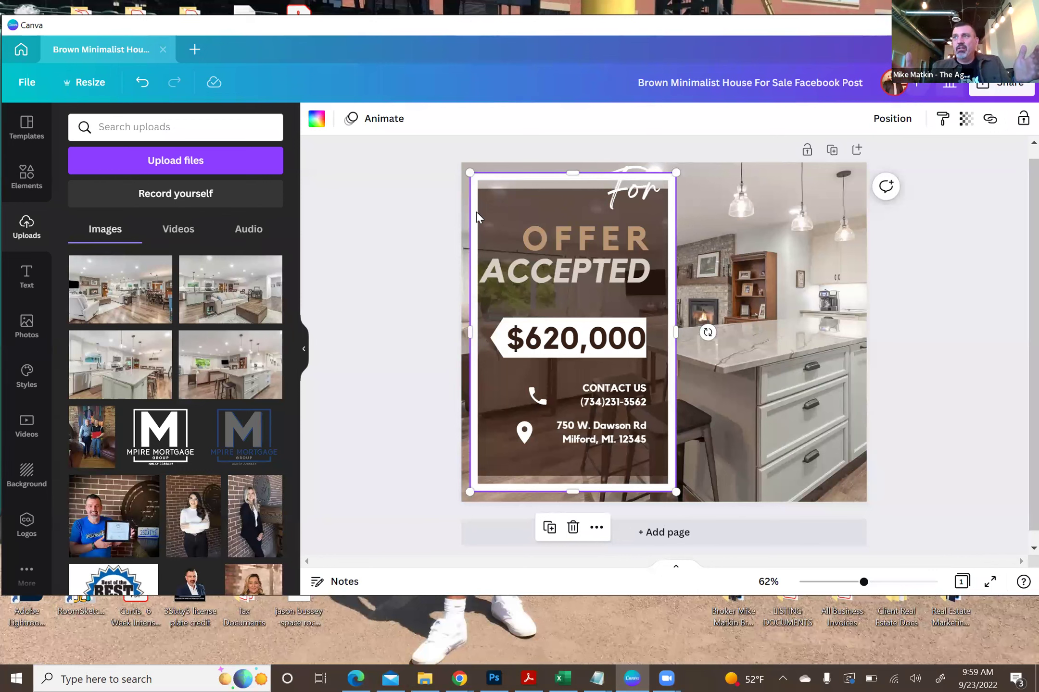
left_click_drag(477, 217, 499, 217)
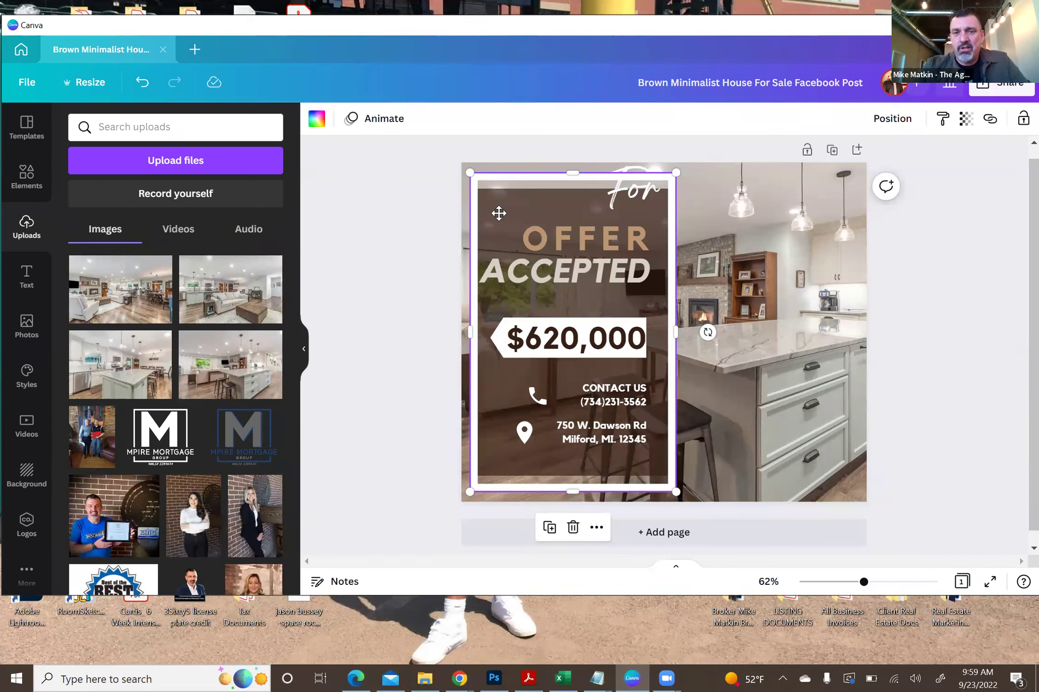
- Set the brown box's transparency to about 48 and move the white frame back over it
left_click(476, 217)
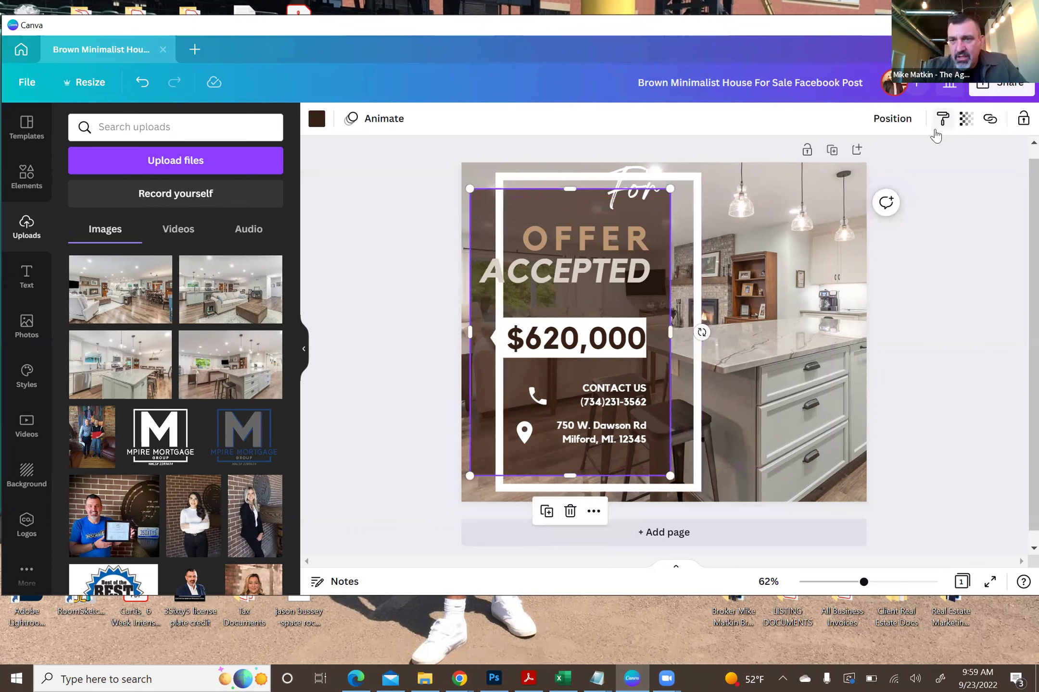
left_click(966, 118)
left_click_drag(940, 178, 888, 190)
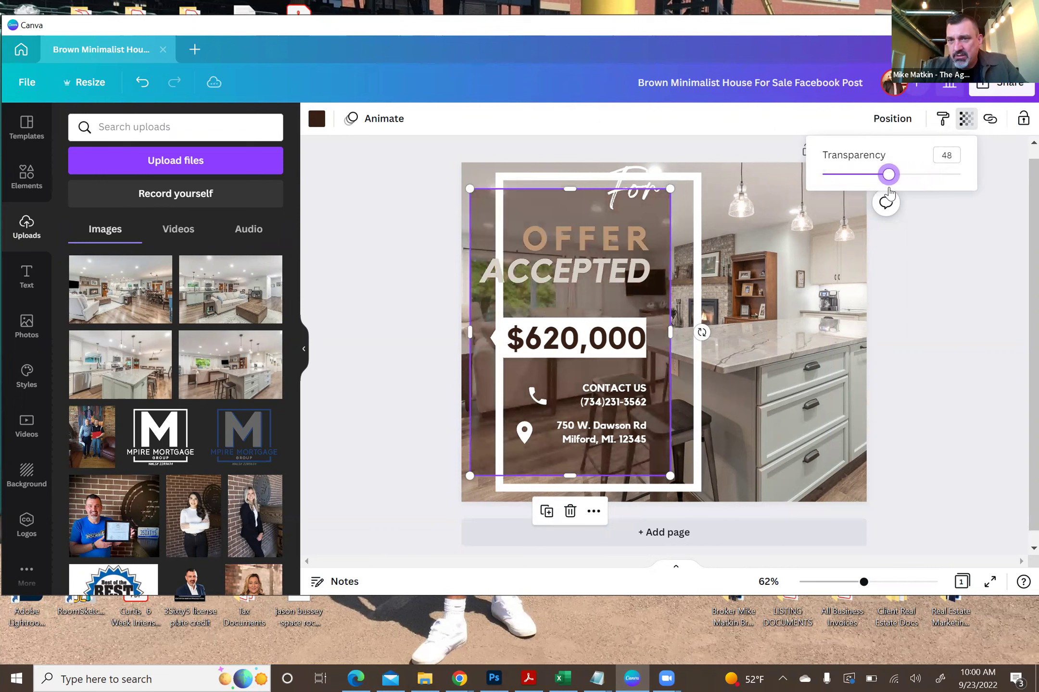
key("Escape")
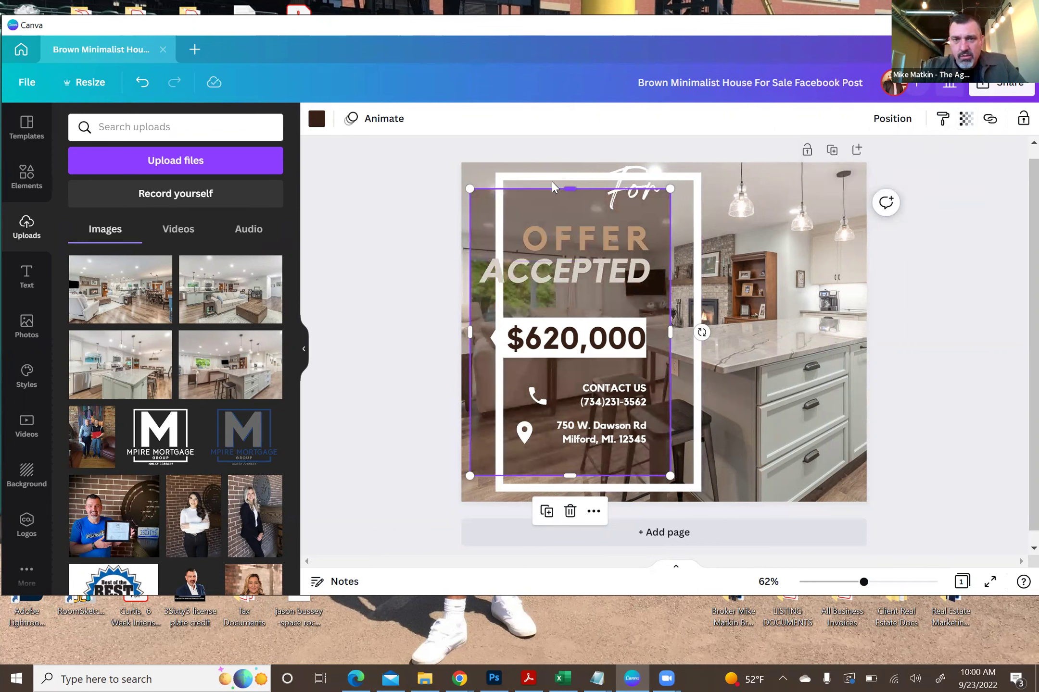
left_click(549, 180)
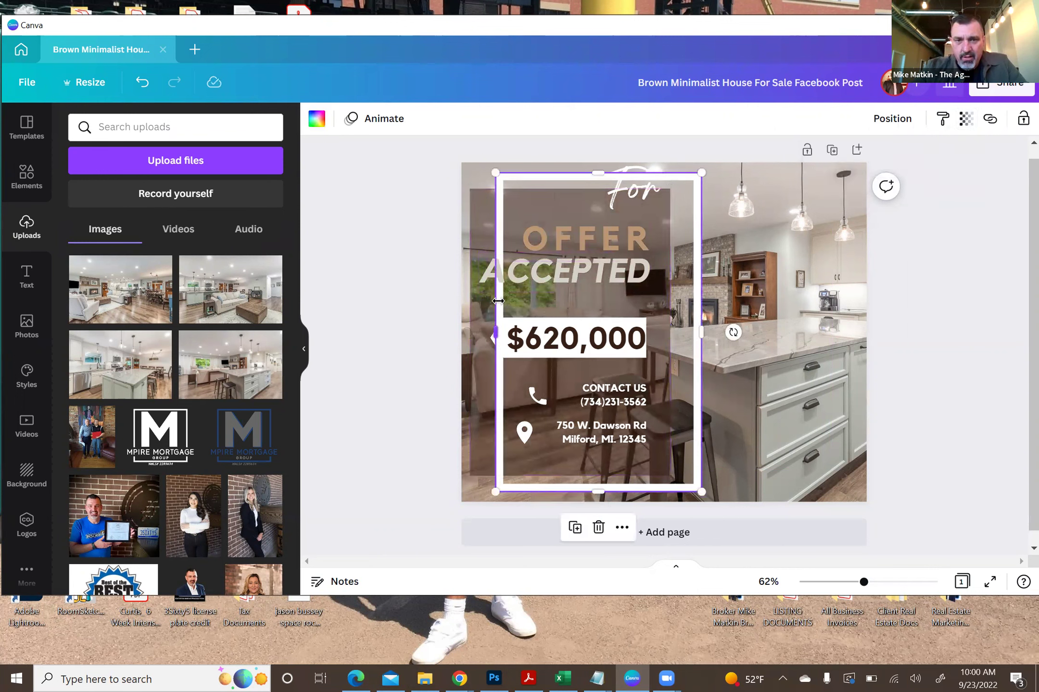
left_click_drag(503, 297, 477, 297)
left_click(368, 312)
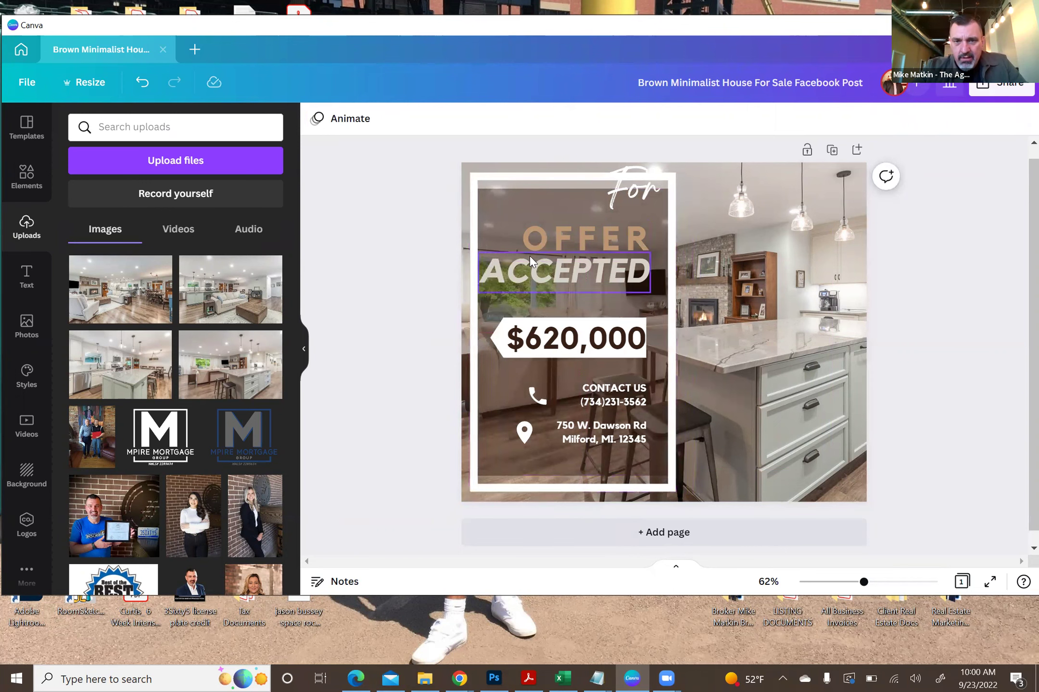
left_click(527, 238)
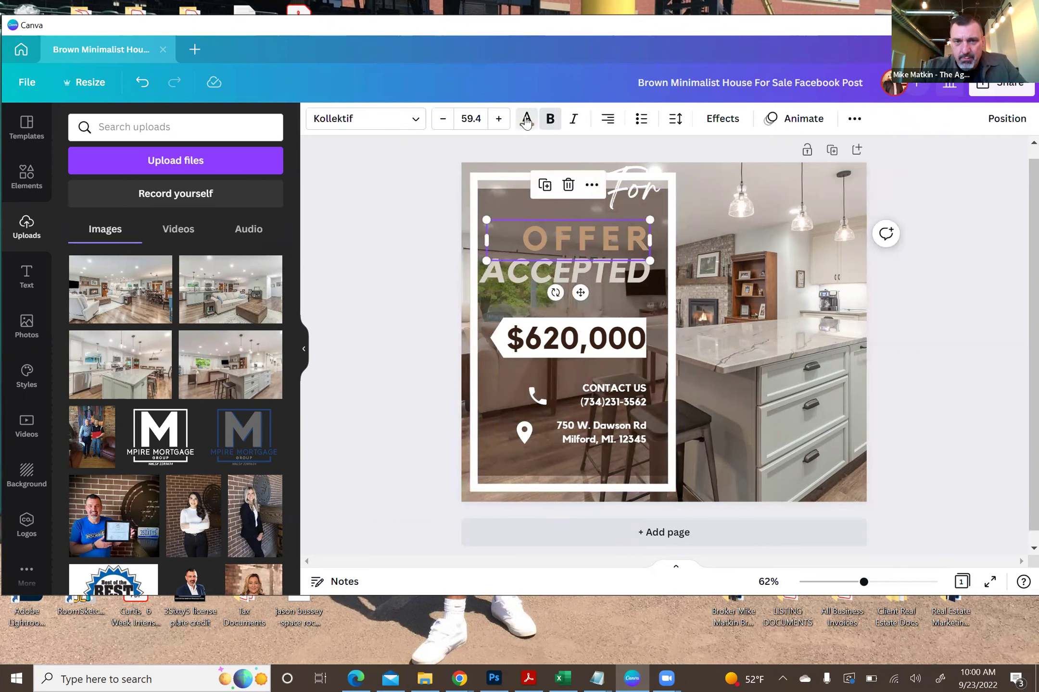
- Make the OFFER and ACCEPTED headline text white
left_click(527, 120)
left_click(231, 191)
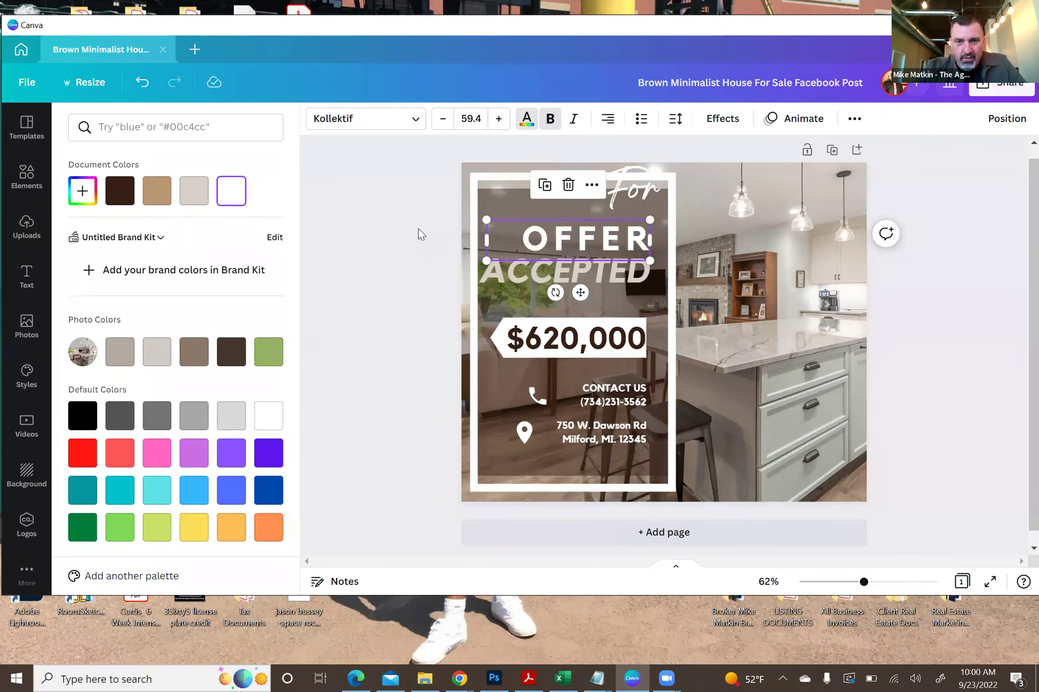
key("Escape")
left_click(548, 275)
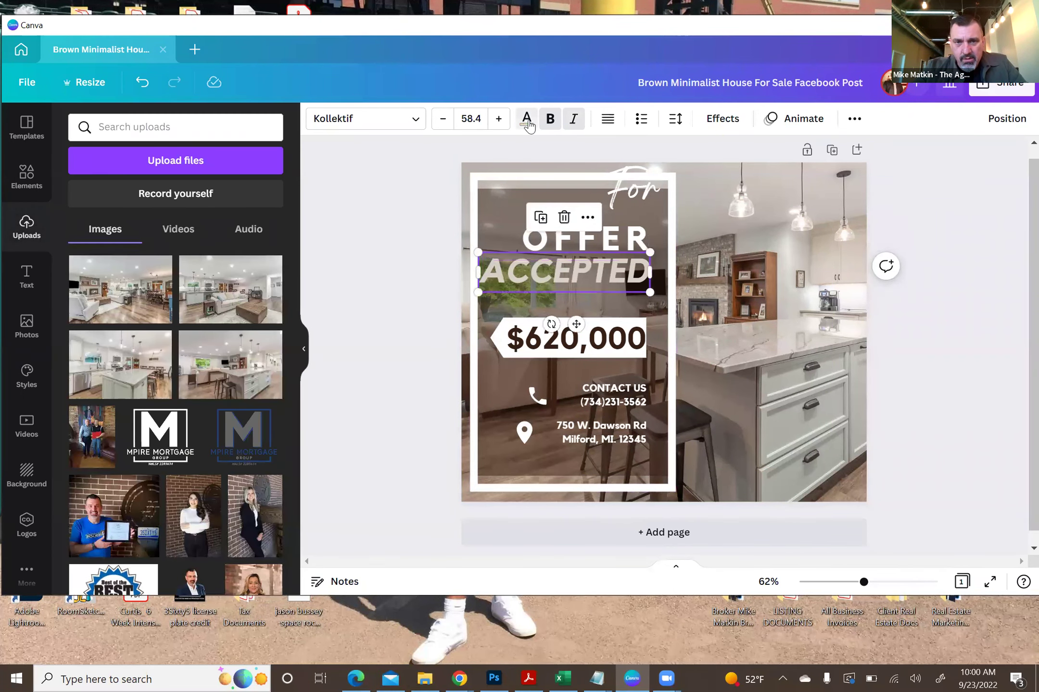
left_click(526, 120)
left_click(192, 199)
key("Escape")
- Nudge the $620,000 price text slightly lower
left_click(512, 323)
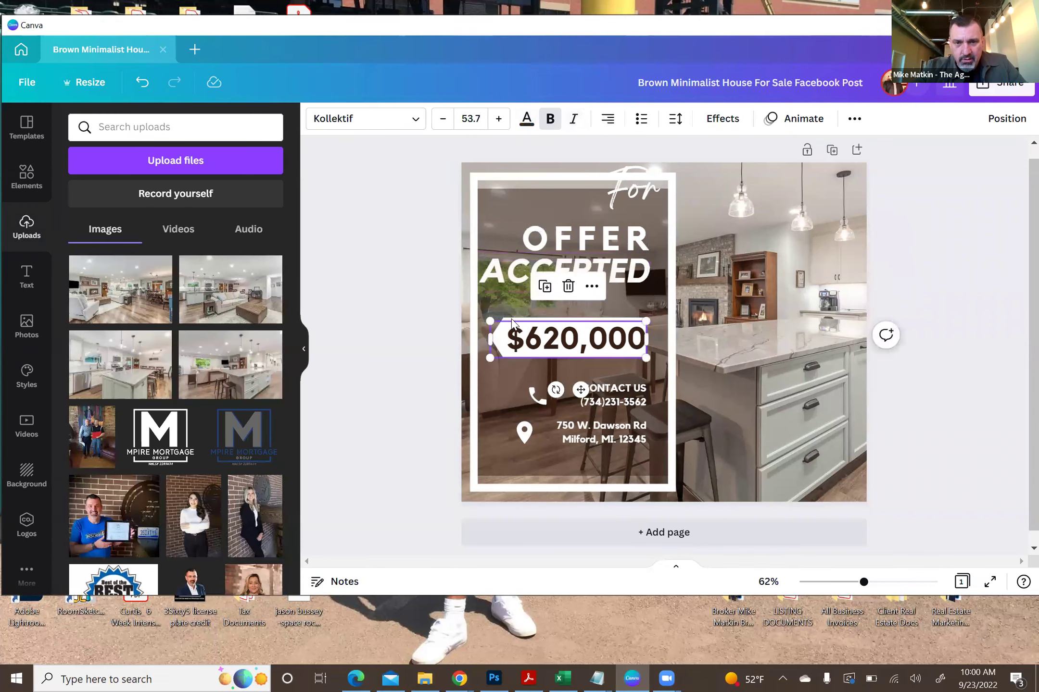
left_click_drag(558, 337, 559, 345)
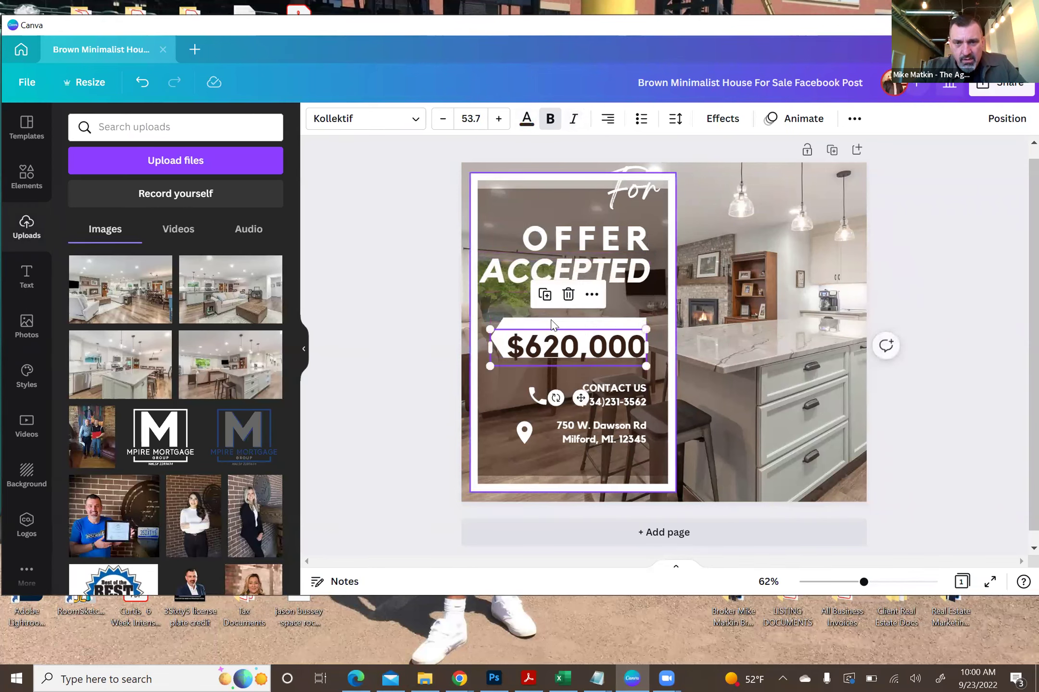
left_click(480, 327)
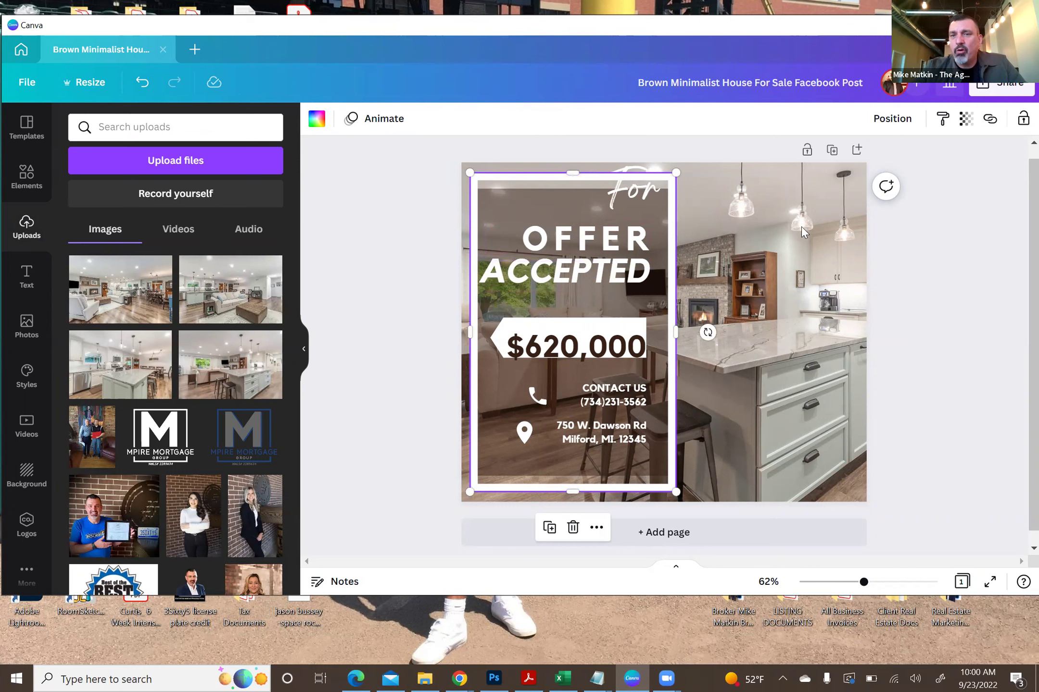
left_click(892, 120)
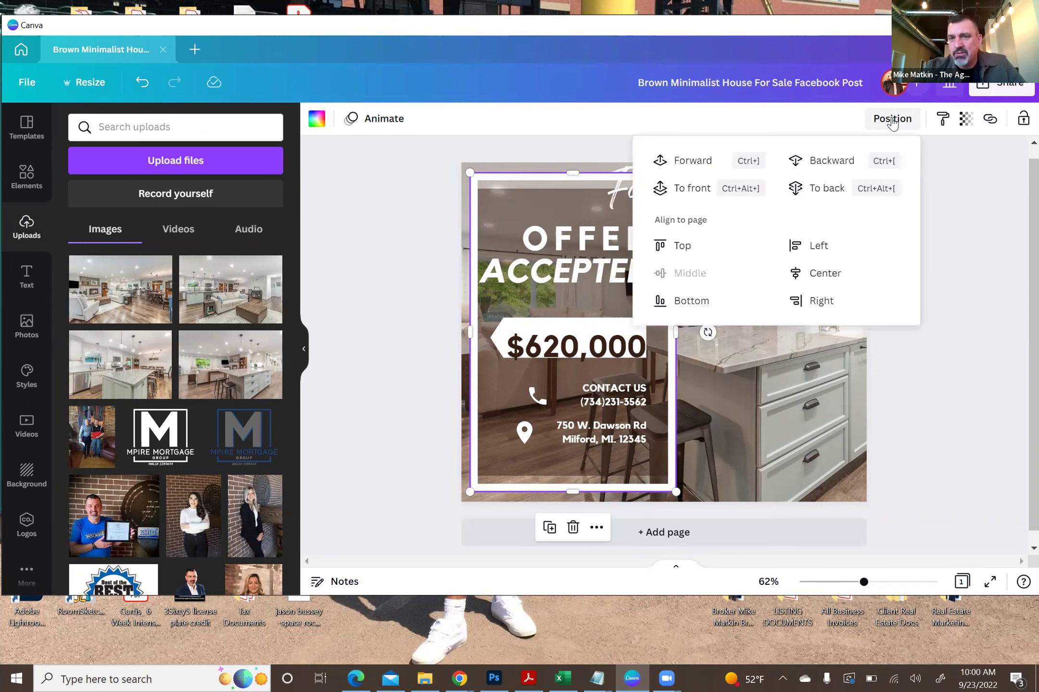
left_click(828, 164)
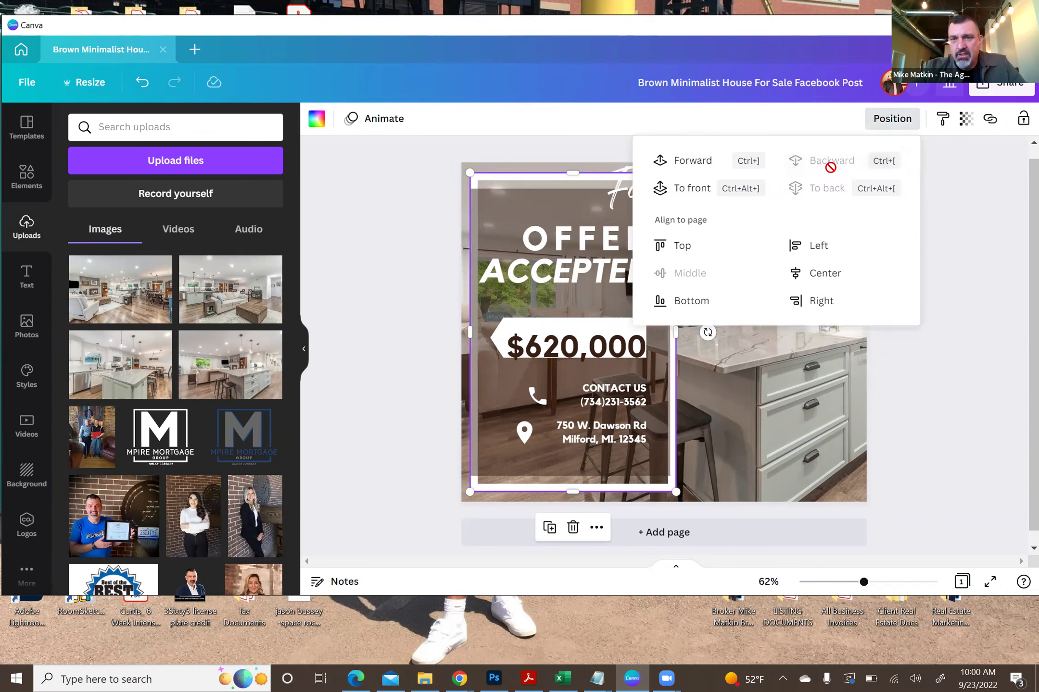
left_click(690, 163)
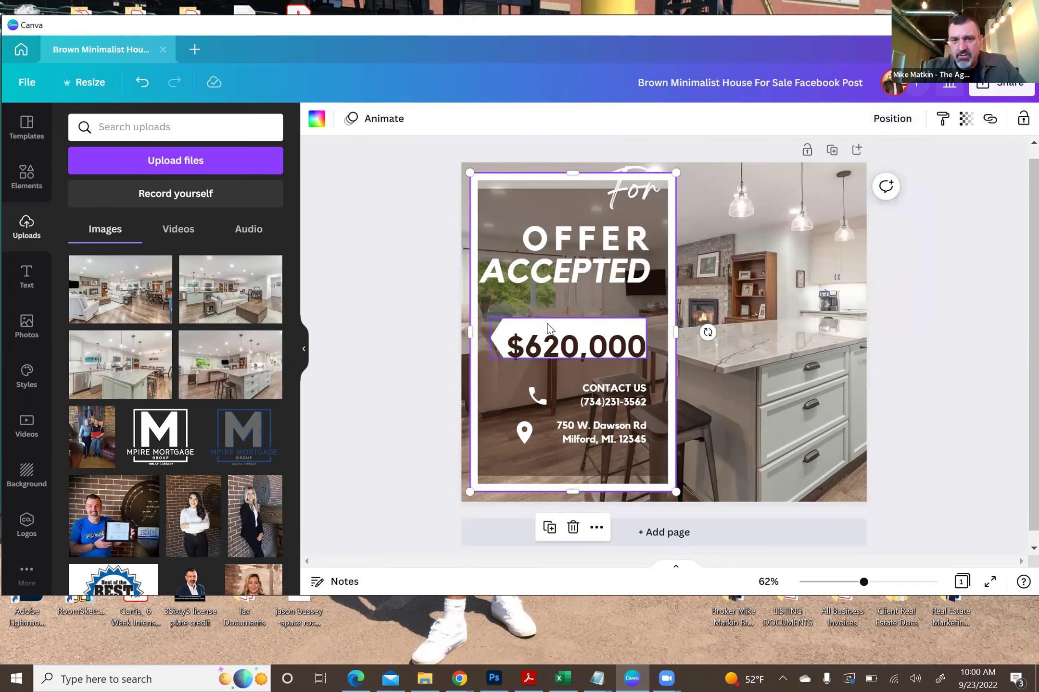
left_click(549, 327)
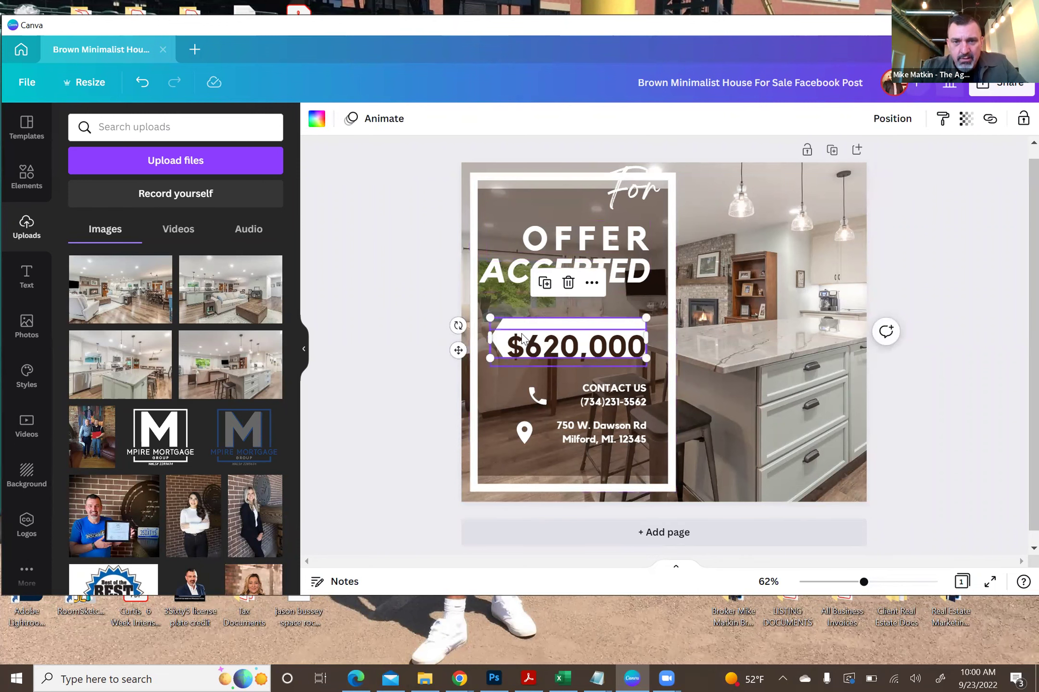
- Try green, grey and dark brown fills on the price box
left_click(316, 122)
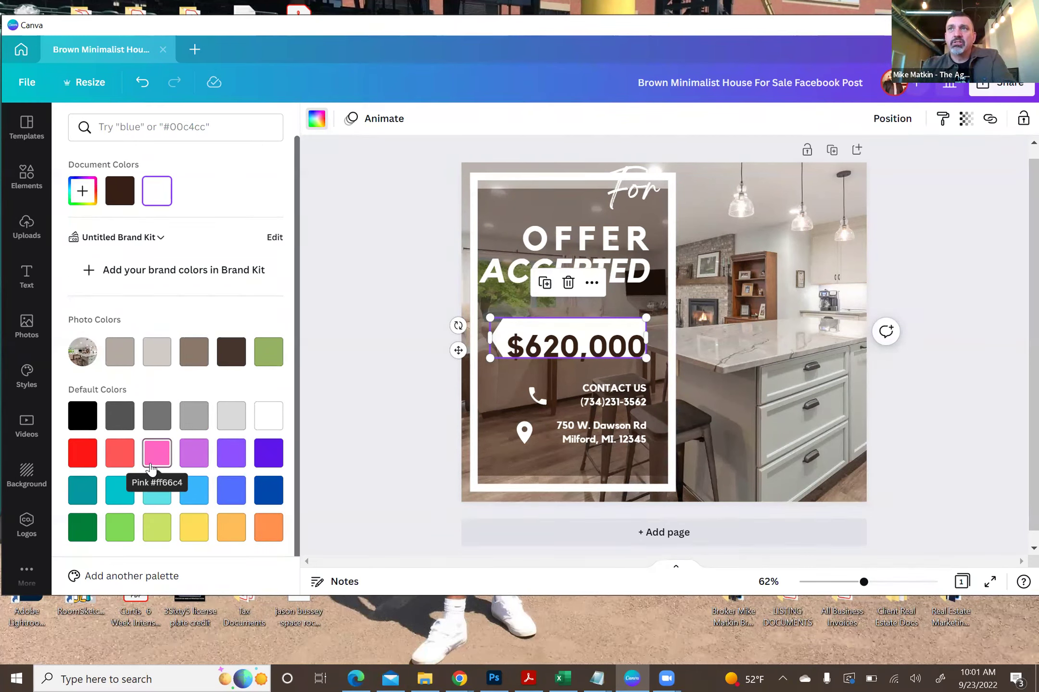
left_click(269, 351)
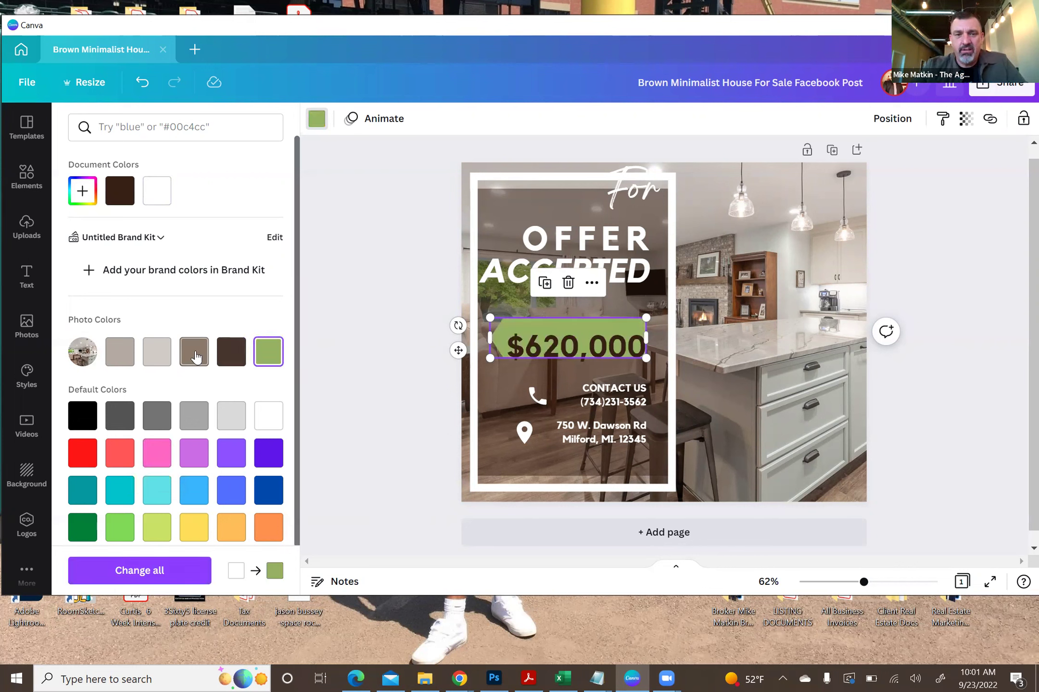
left_click(157, 355)
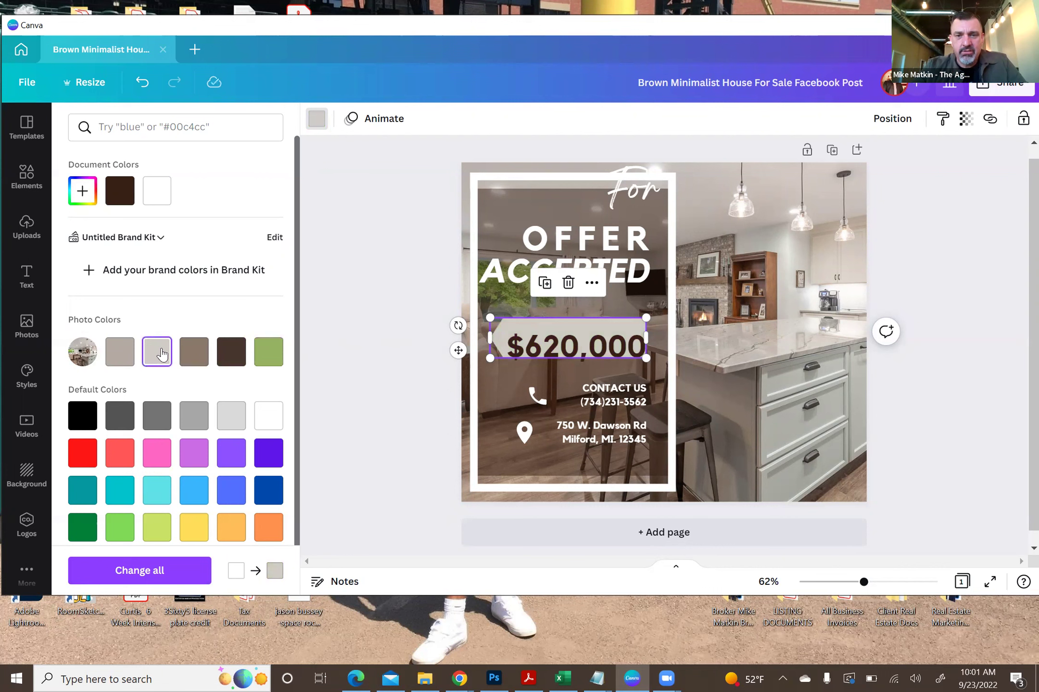
left_click(121, 357)
left_click(239, 355)
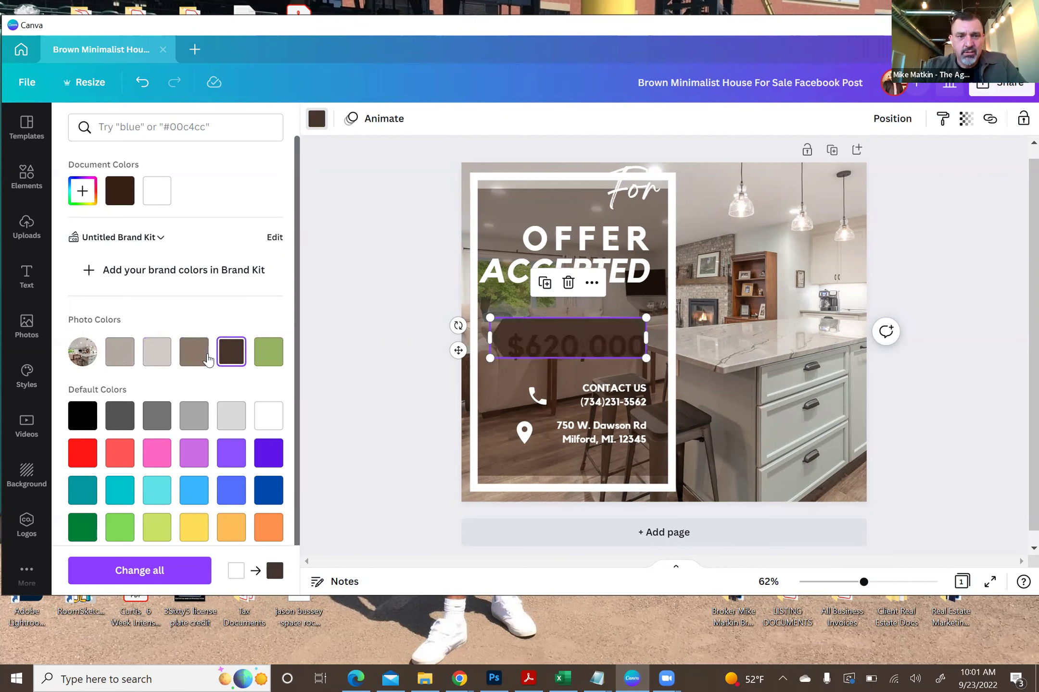
left_click(275, 356)
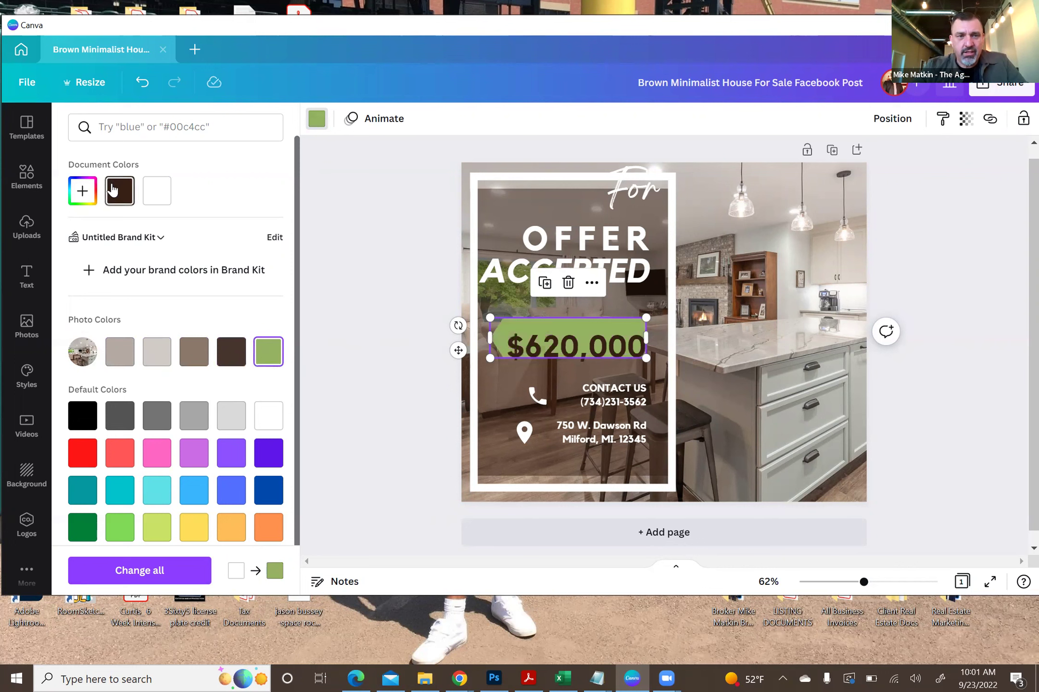
- Fill the price banner with custom gold #F6B807
left_click(82, 198)
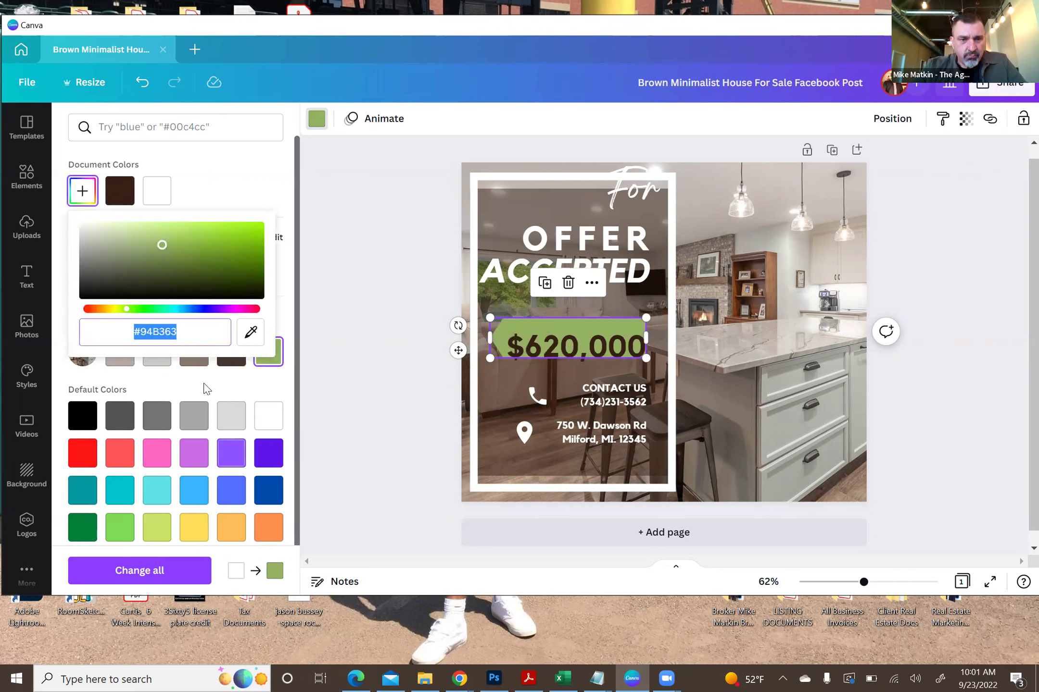
left_click(115, 309)
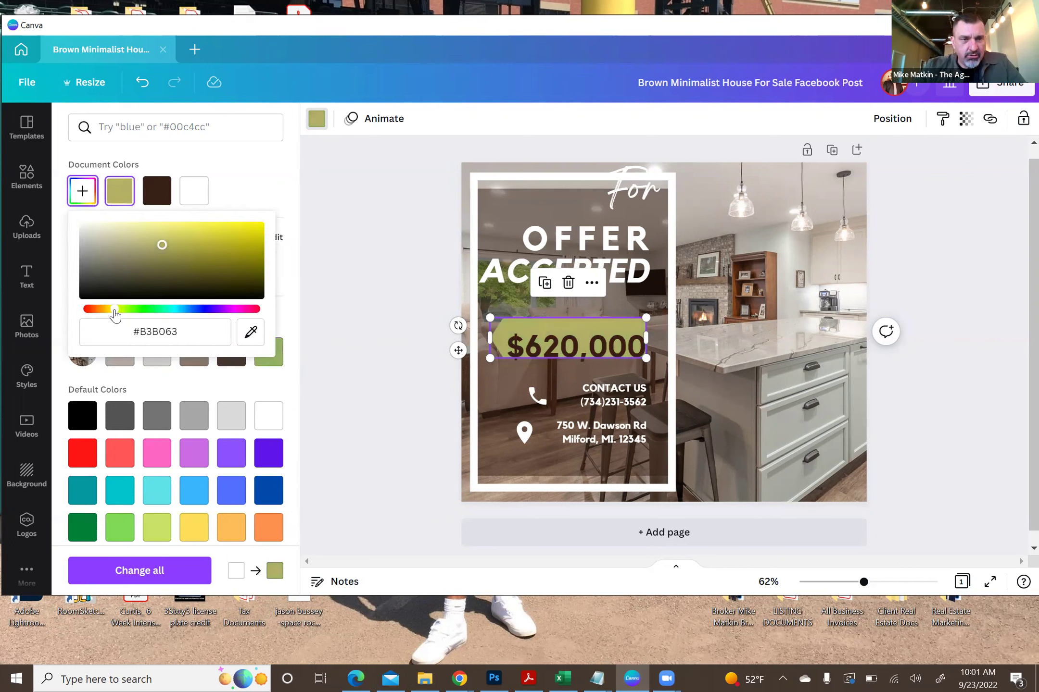
left_click(107, 309)
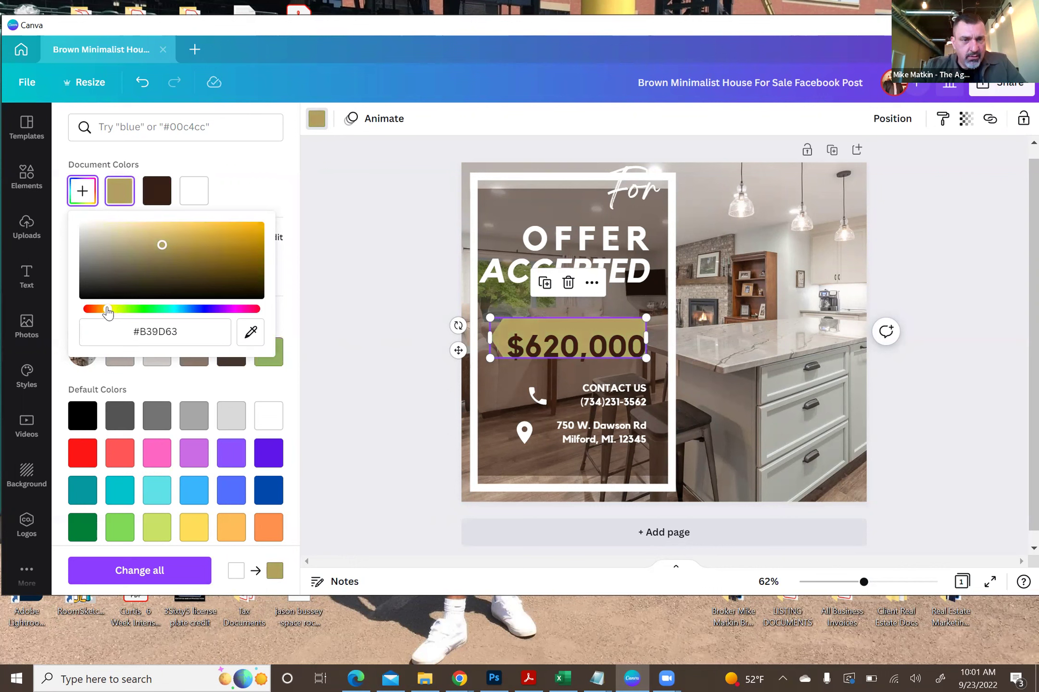
left_click_drag(120, 235, 158, 232)
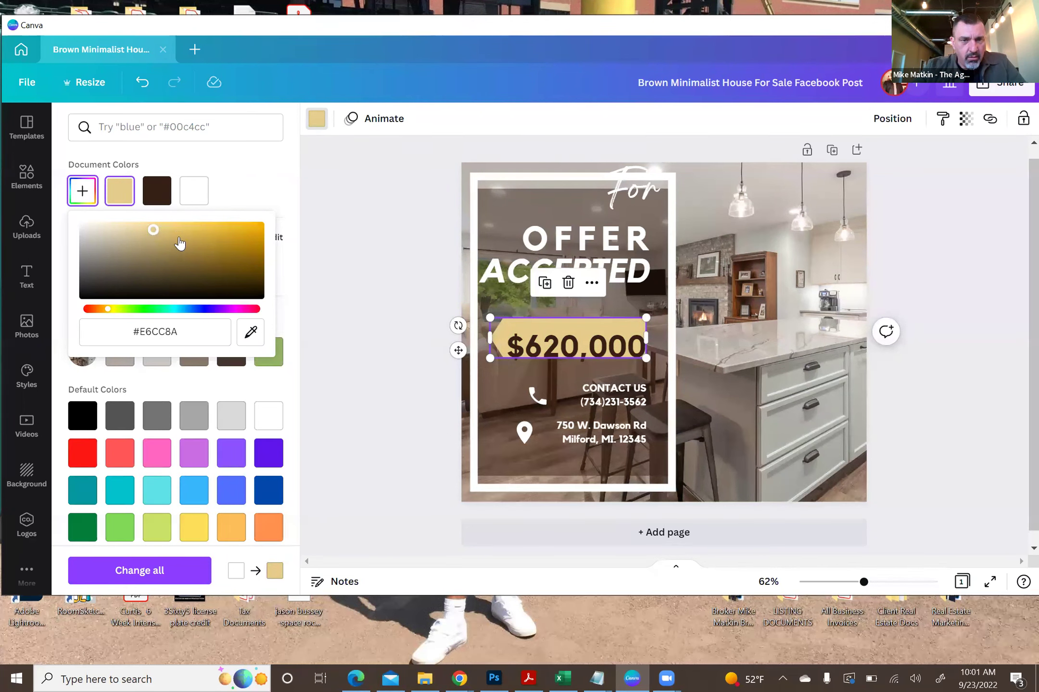
left_click(259, 231)
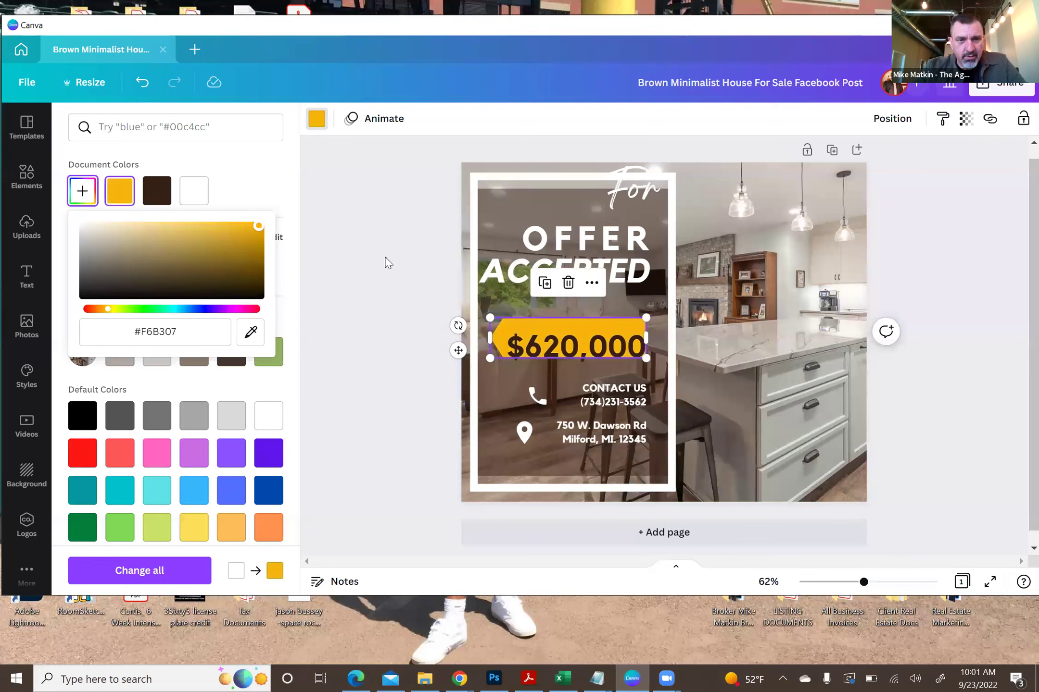
left_click(379, 277)
- Nudge the $620,000 price banner up slightly
left_click(551, 345)
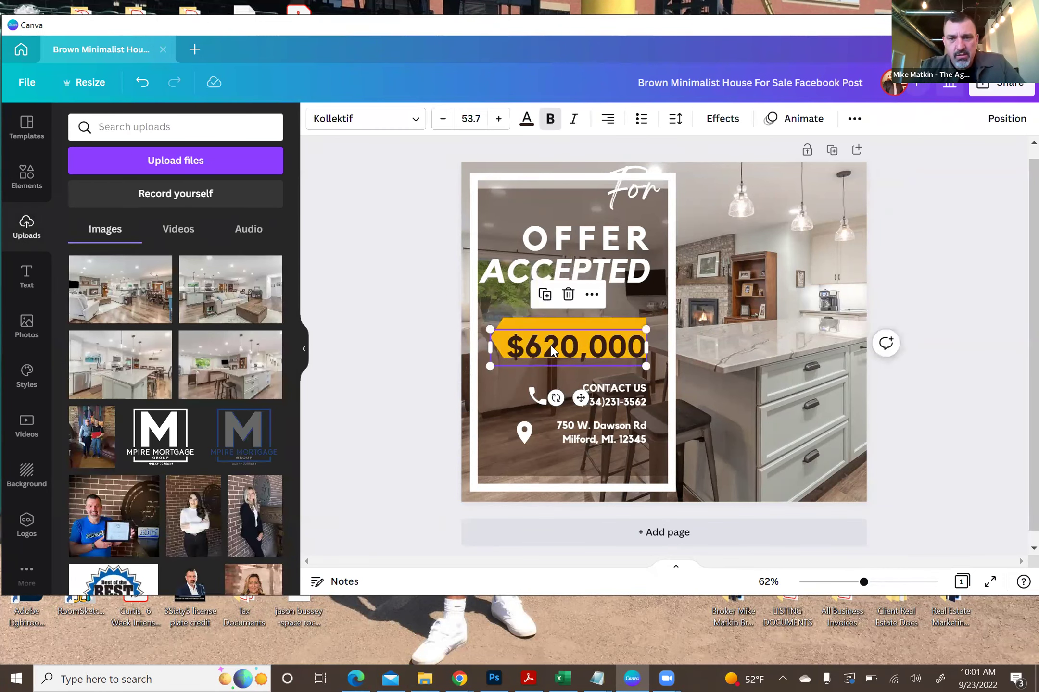
left_click_drag(551, 344, 551, 339)
left_click(400, 301)
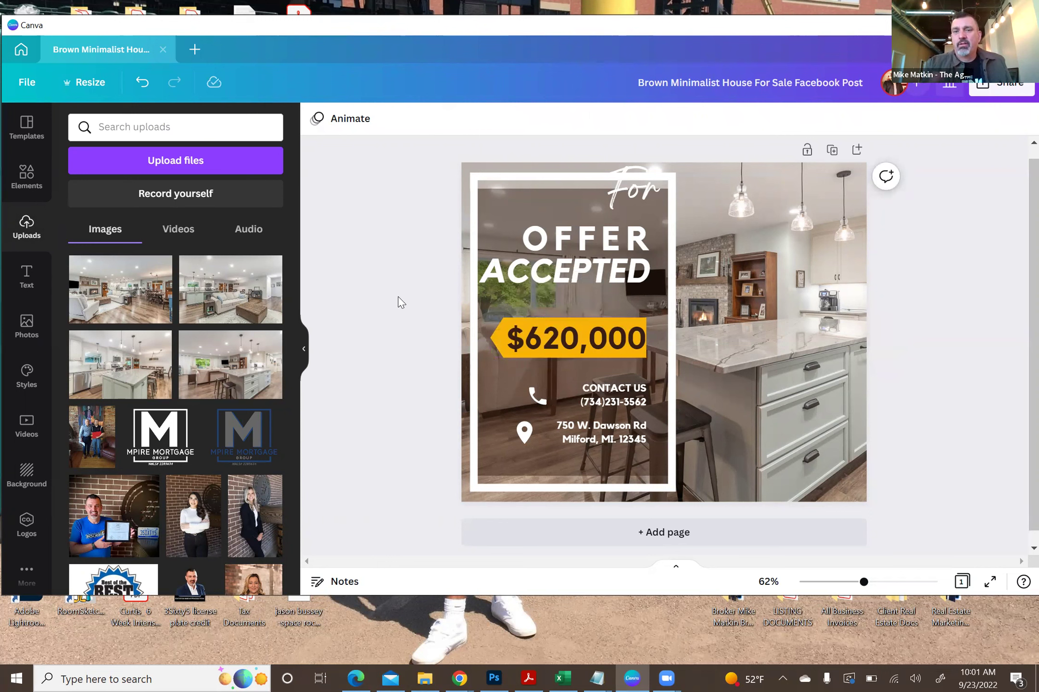
- Add the agent's cutout portrait from Uploads and place it at the photo's lower right
left_click(768, 295)
left_click(393, 243)
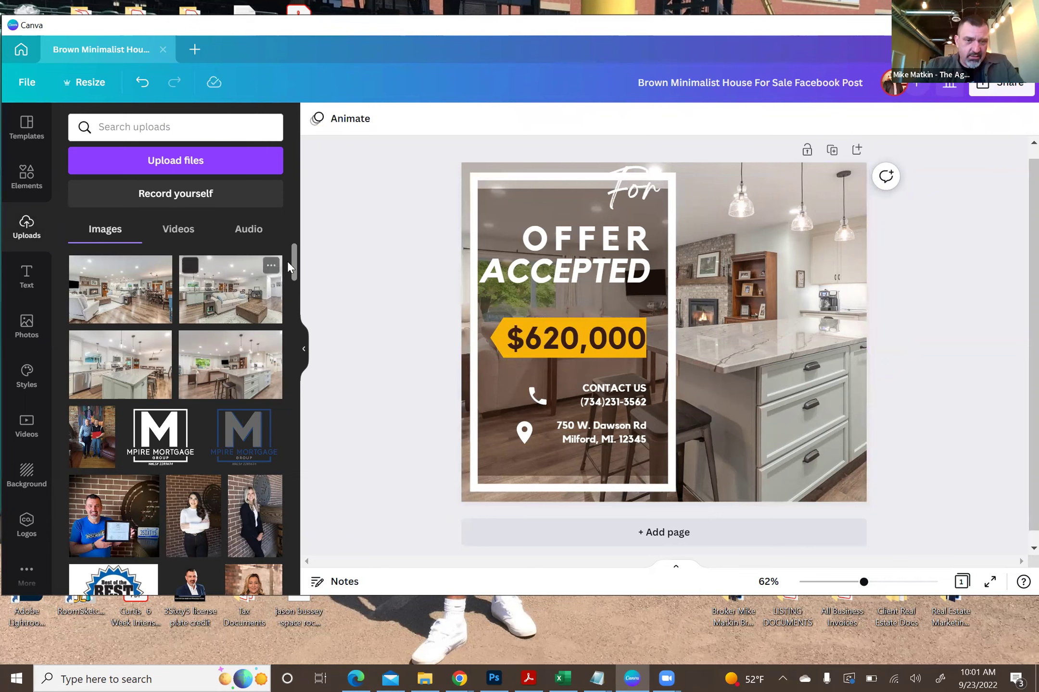
scroll(302, 291, "down", 10)
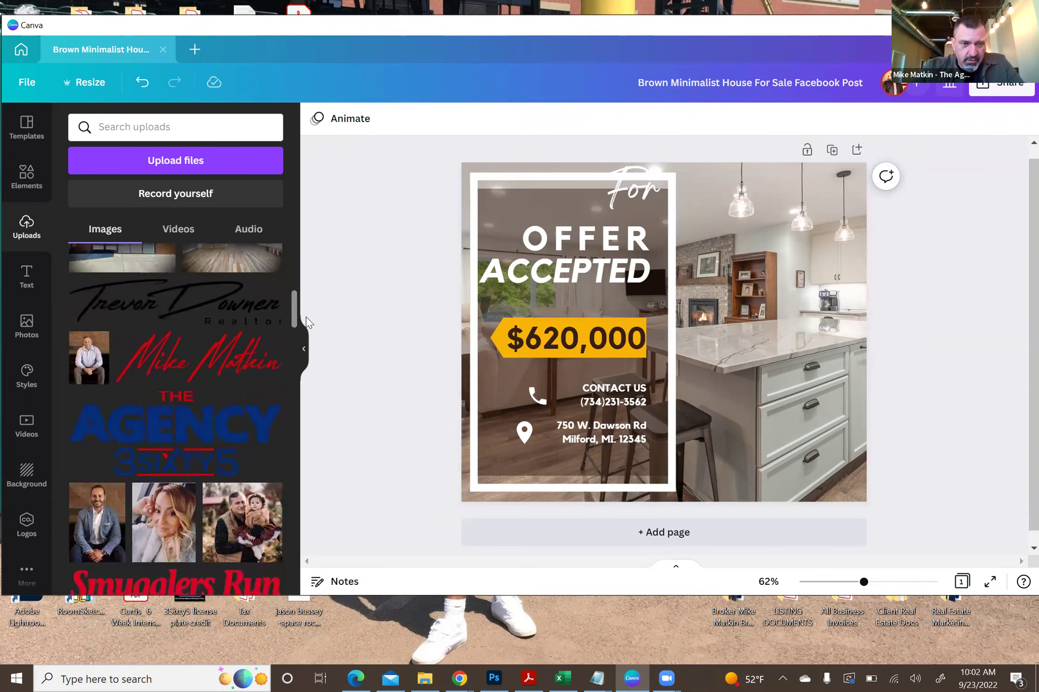
scroll(307, 368, "down", 10)
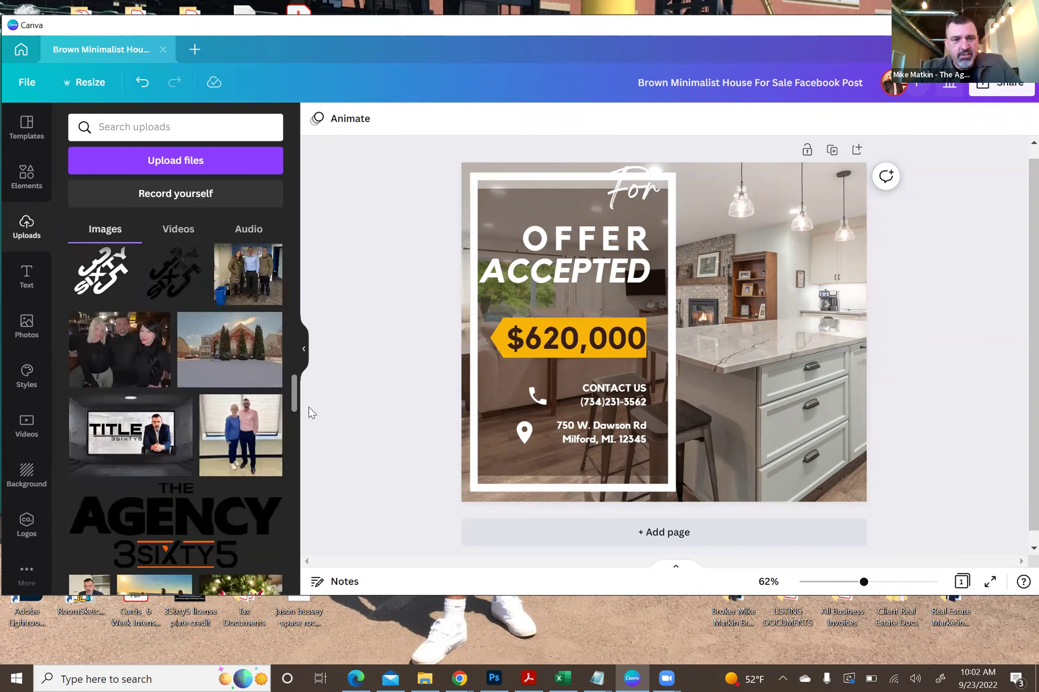
scroll(313, 452, "down", 5)
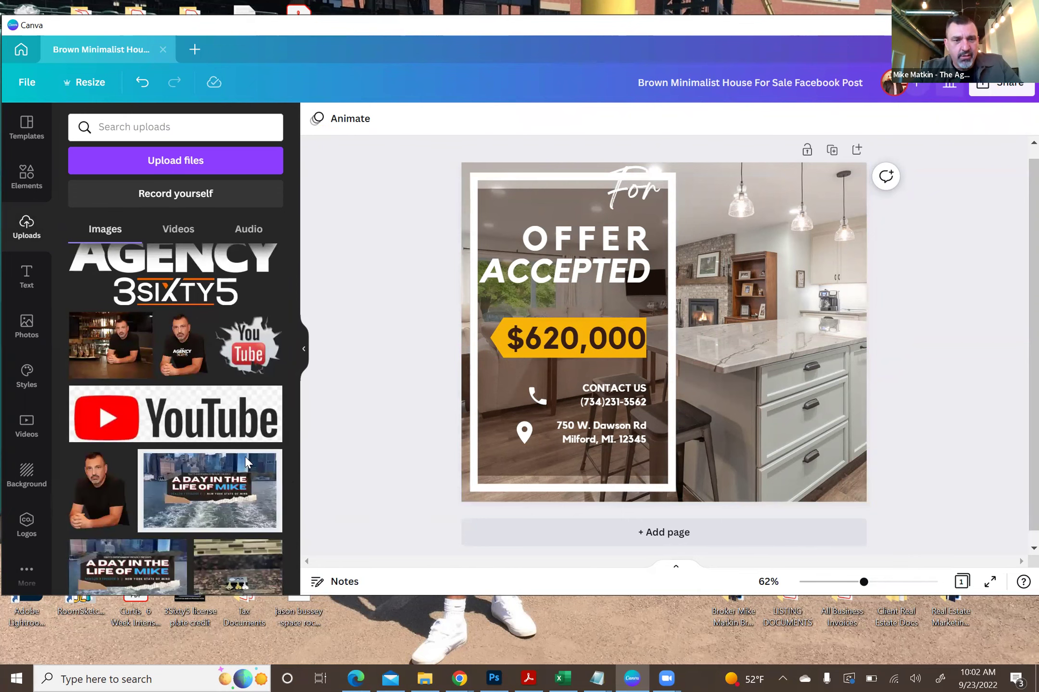
left_click(188, 356)
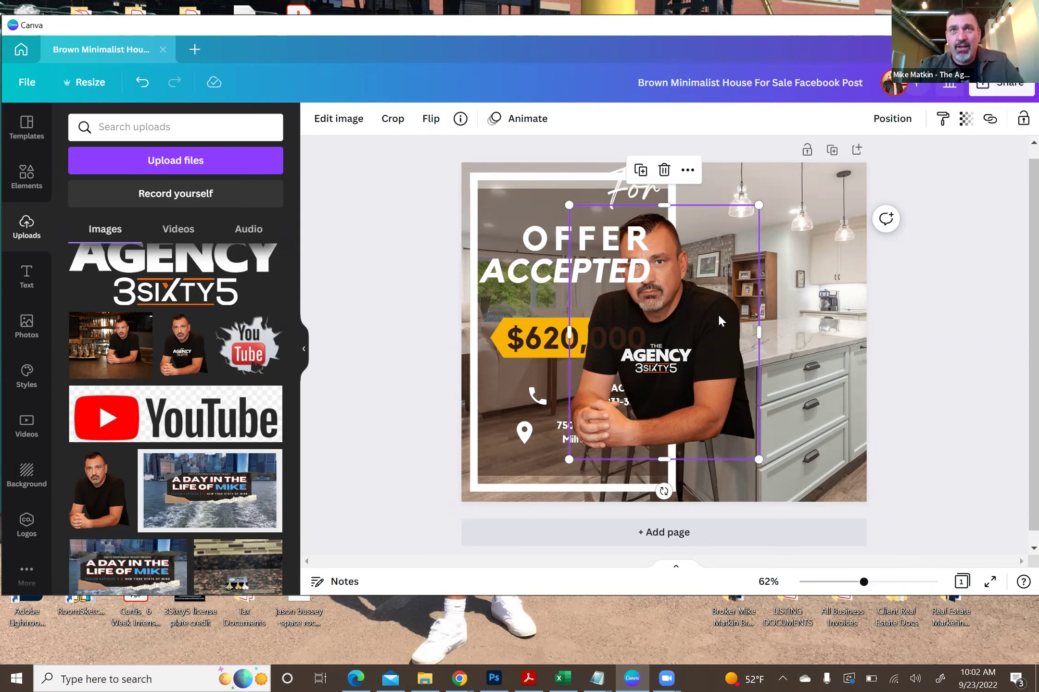
left_click_drag(718, 316, 835, 389)
left_click(939, 321)
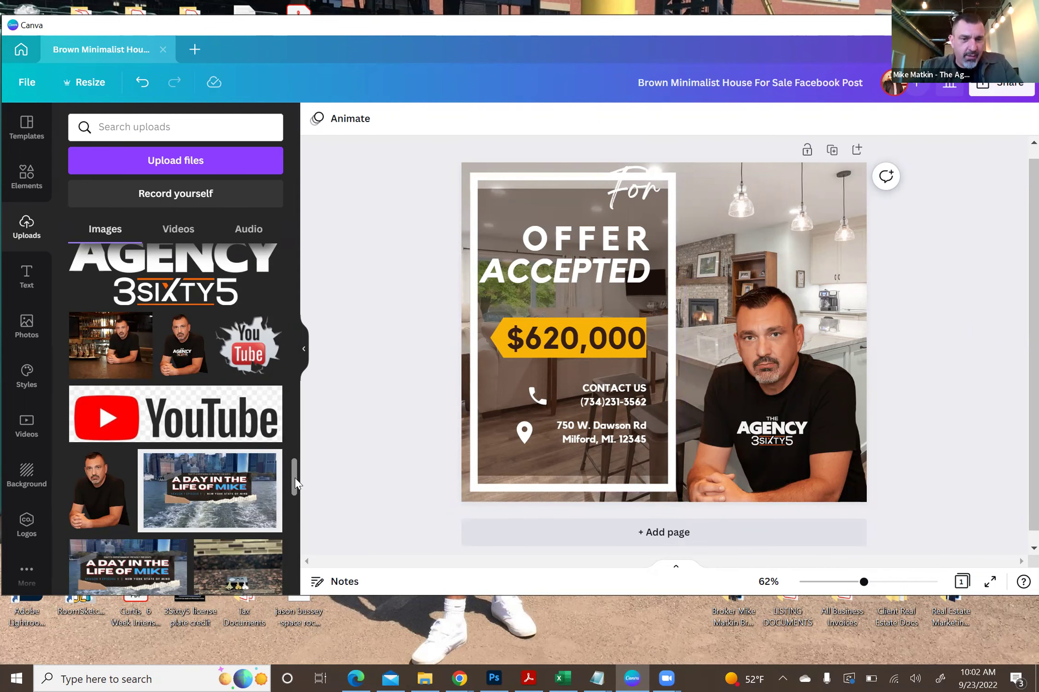
scroll(226, 441, "down", 10)
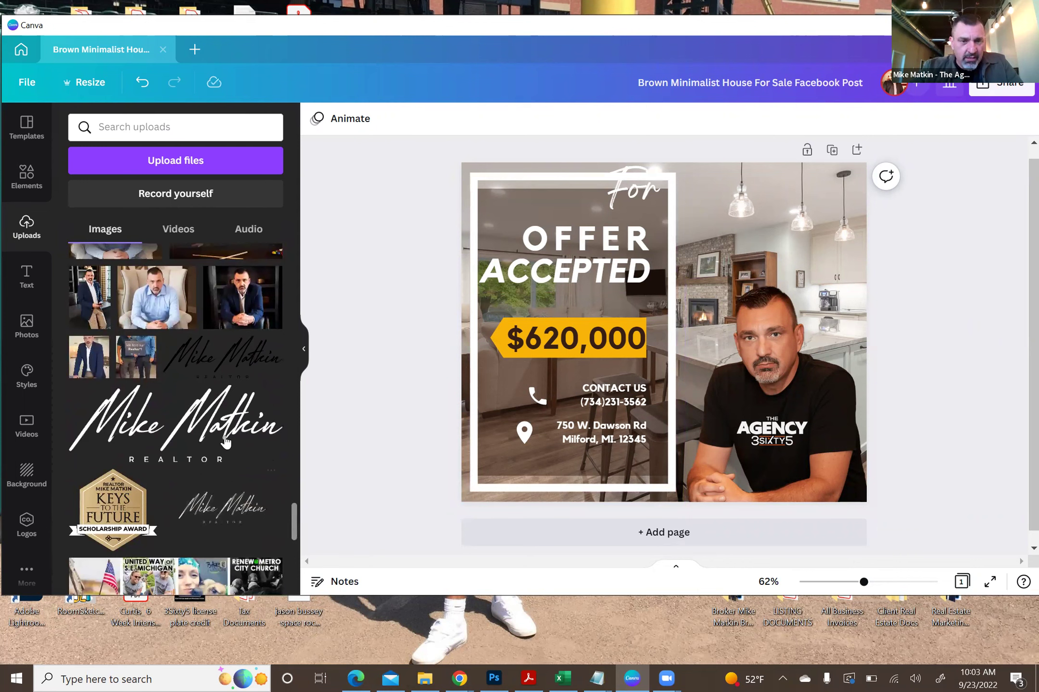
- Add the white signature logo, shrink it onto the agent's shirt, and crop off its REALTOR line
left_click(226, 441)
left_click_drag(512, 384, 685, 345)
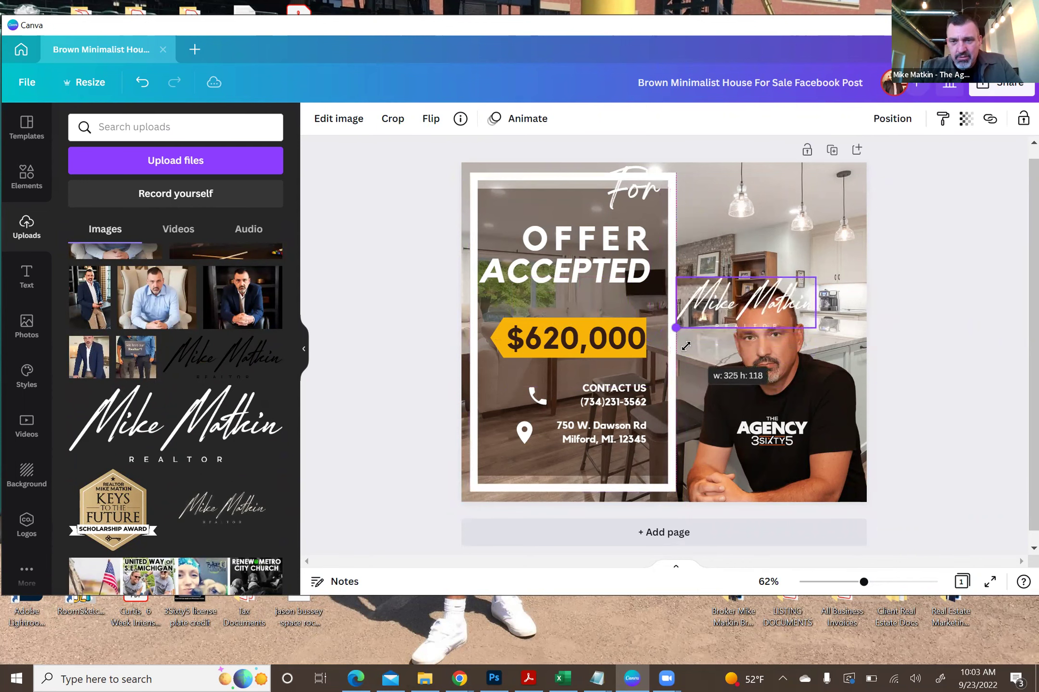
left_click_drag(718, 295, 746, 464)
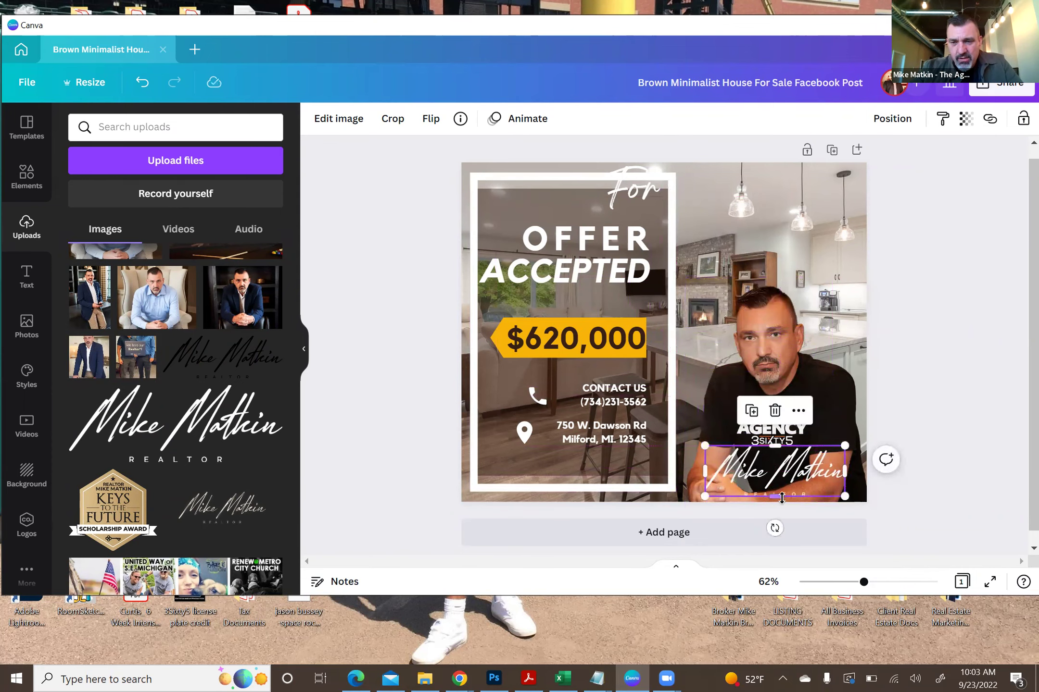
left_click_drag(781, 498, 781, 492)
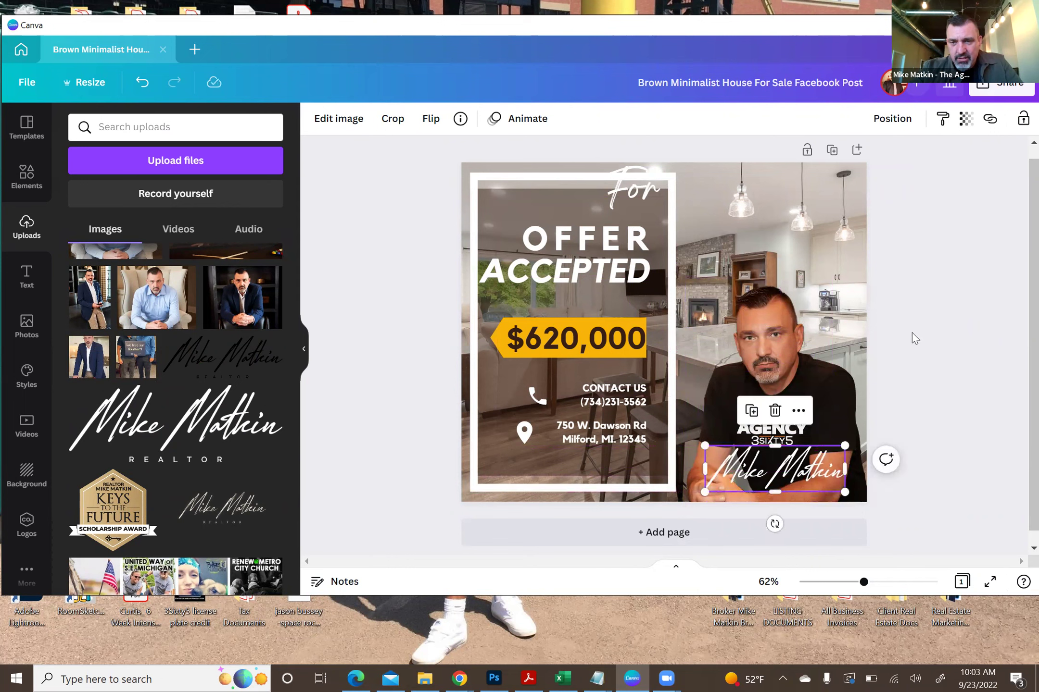
left_click(898, 388)
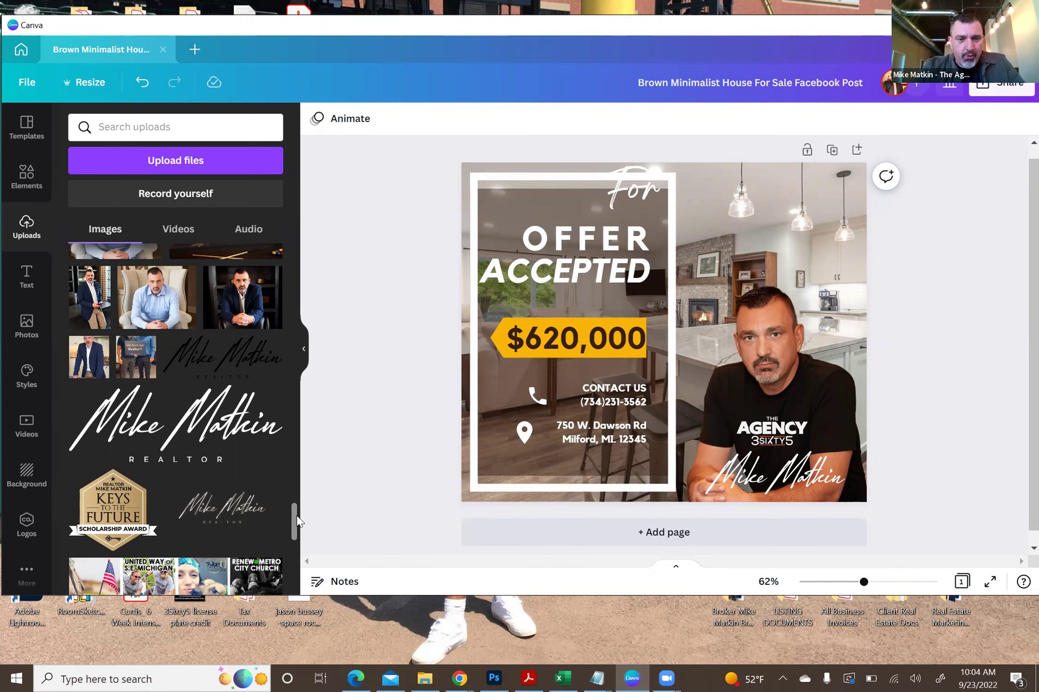
- Add the eXp Realty logo, shrink it small, and place it at the frame's bottom-left
left_click_drag(295, 529, 289, 592)
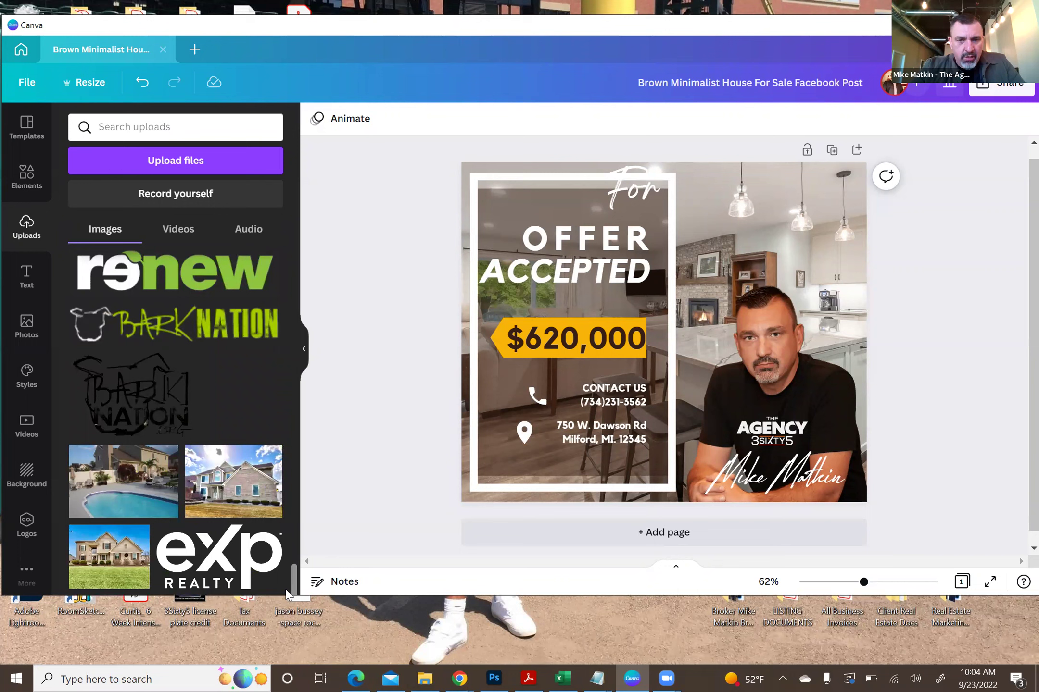
left_click(218, 551)
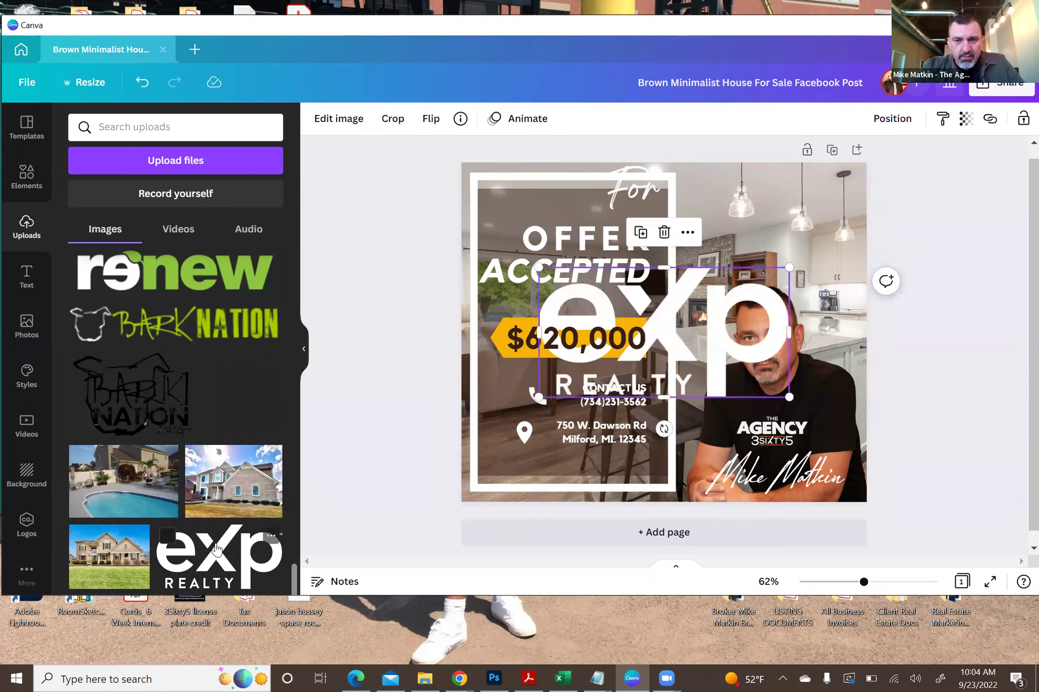
left_click_drag(538, 397, 518, 460)
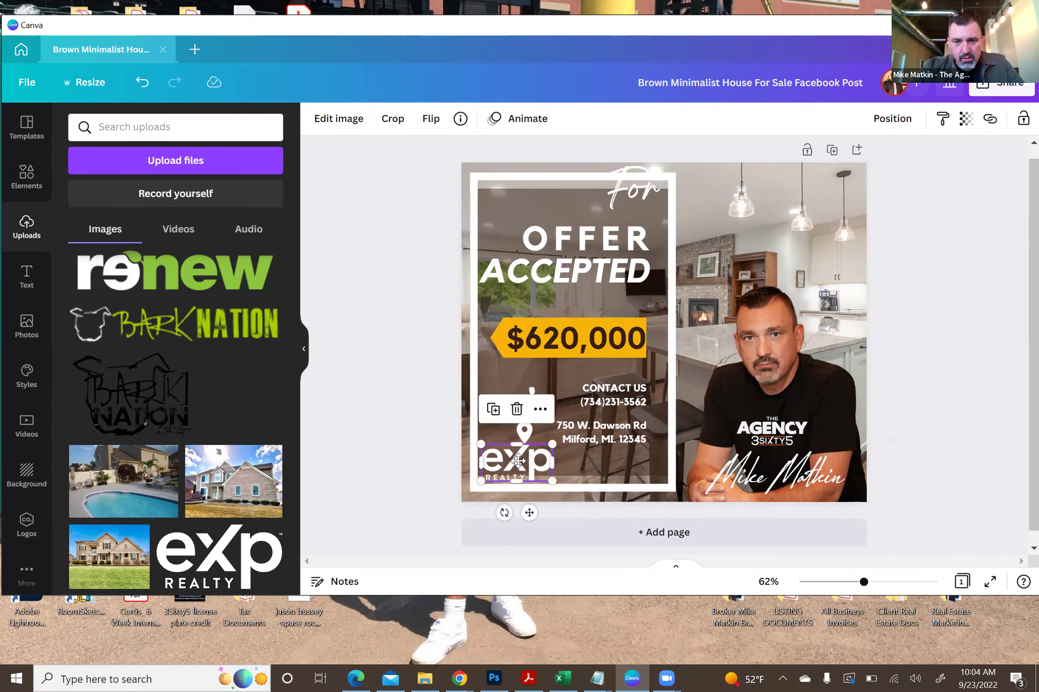
left_click(378, 419)
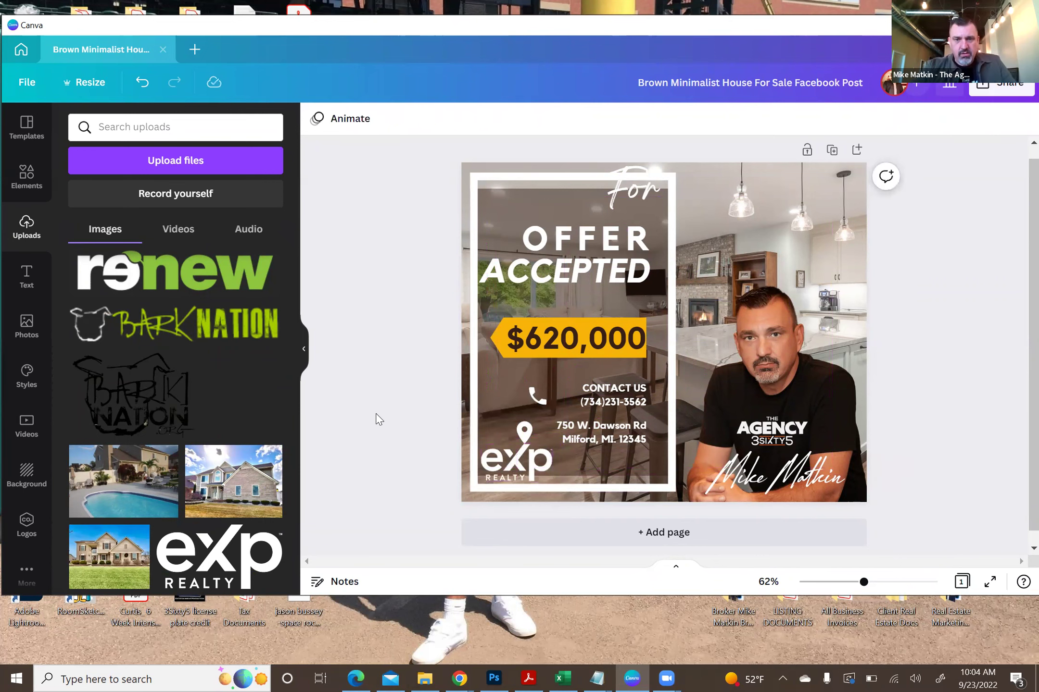
left_click(485, 476)
left_click_drag(477, 482, 506, 463)
left_click_drag(502, 465, 505, 466)
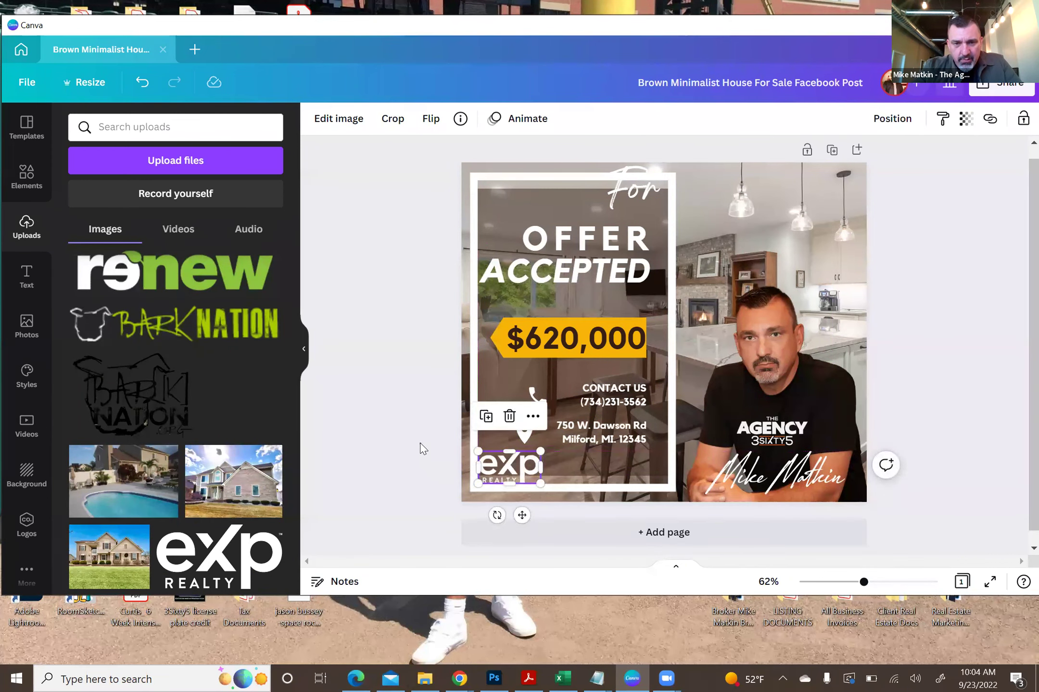
left_click(421, 448)
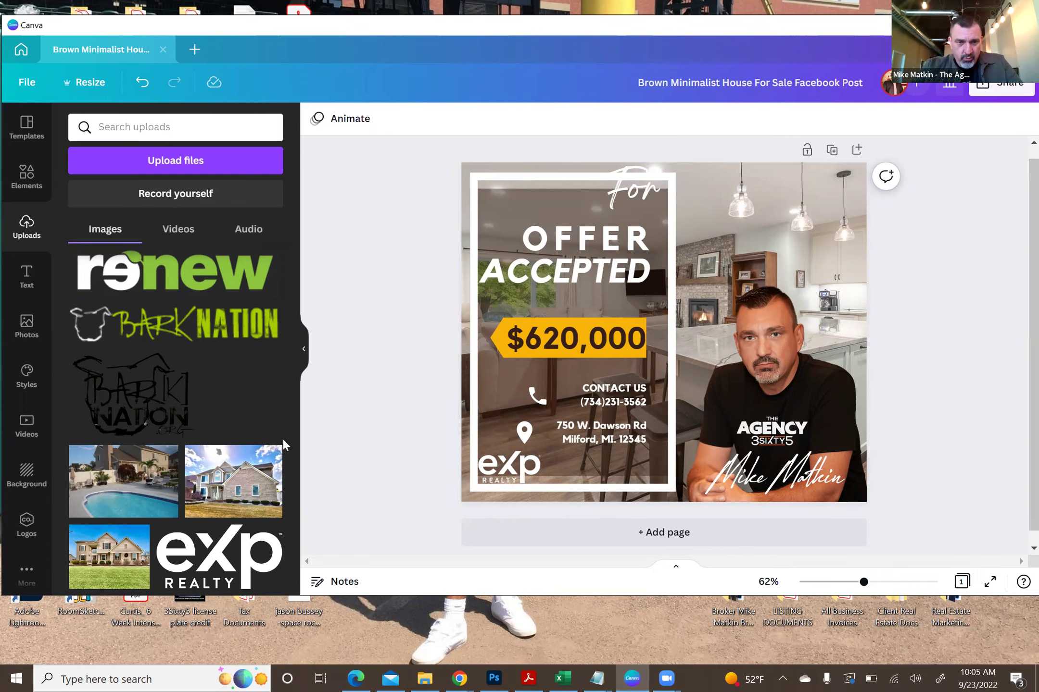
- Add the white Agency 3Sixty5 logo from Uploads, shrink it, and place it bottom-right beside eXp
left_click_drag(293, 580, 298, 457)
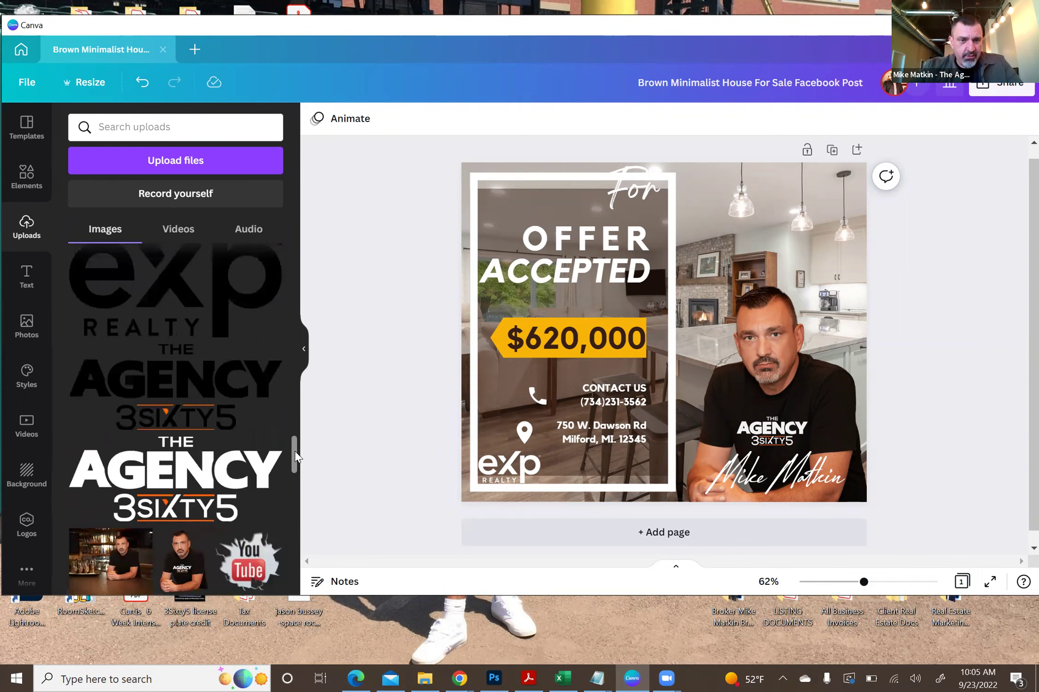
left_click(194, 475)
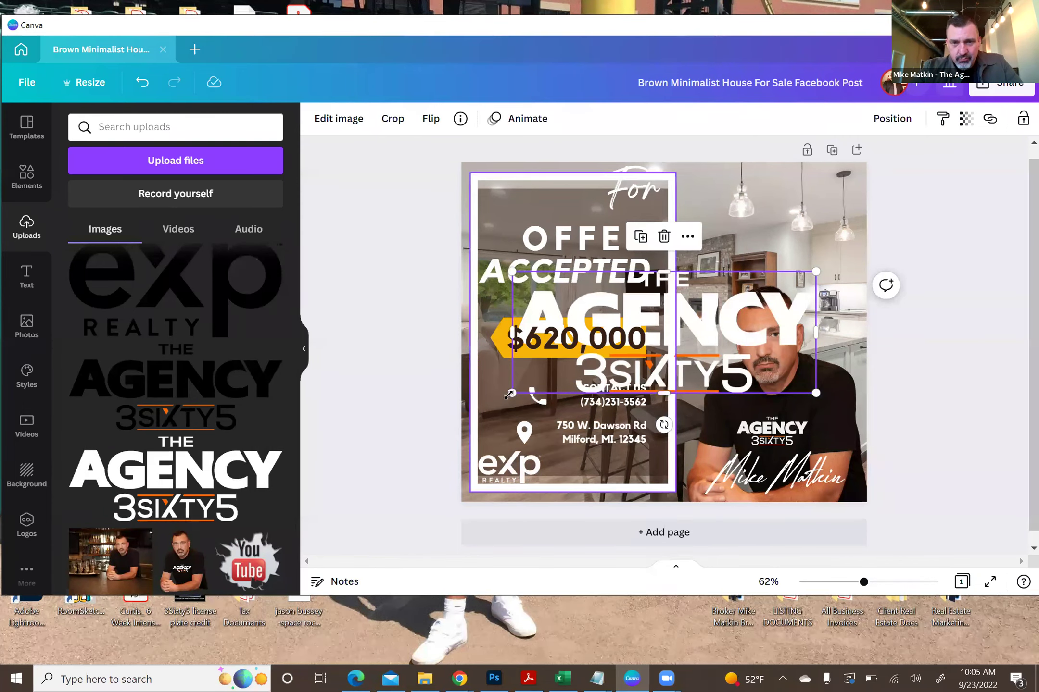
left_click_drag(509, 394, 733, 309)
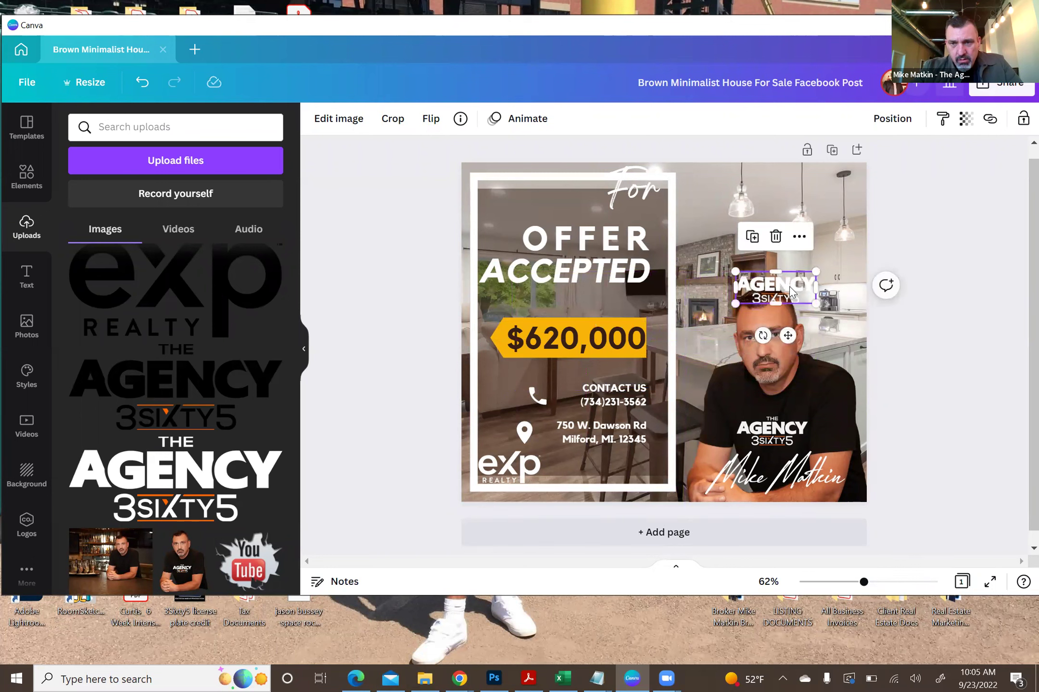
left_click_drag(773, 300, 629, 461)
left_click(412, 359)
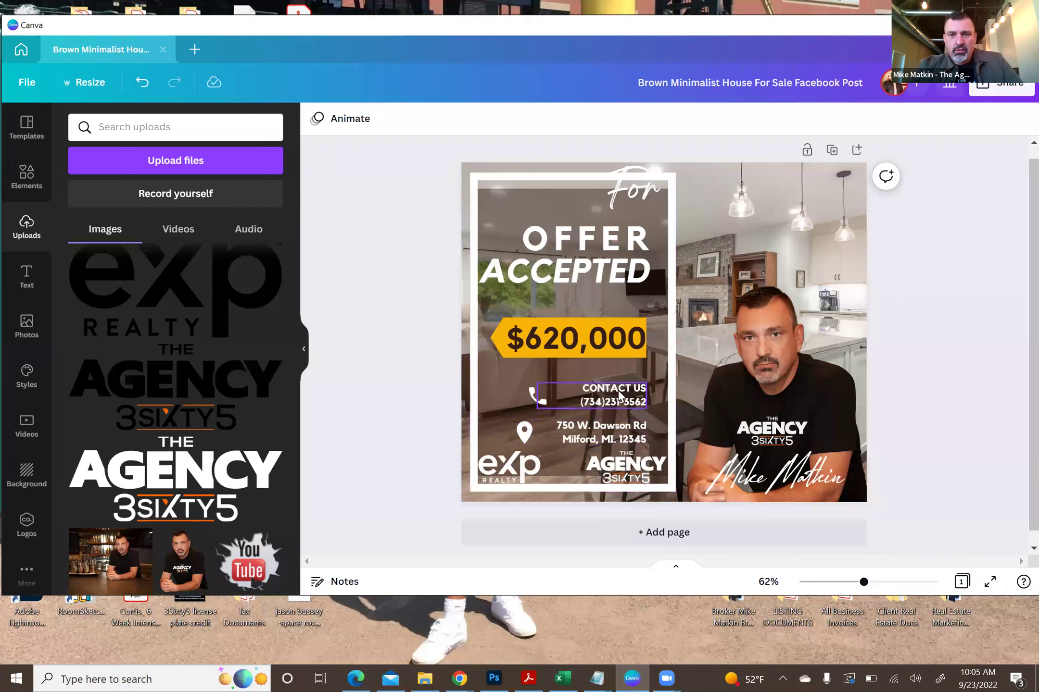
- Select the CONTACT US phone text, phone icon, address and map-pin together and shift them slightly
left_click(546, 400)
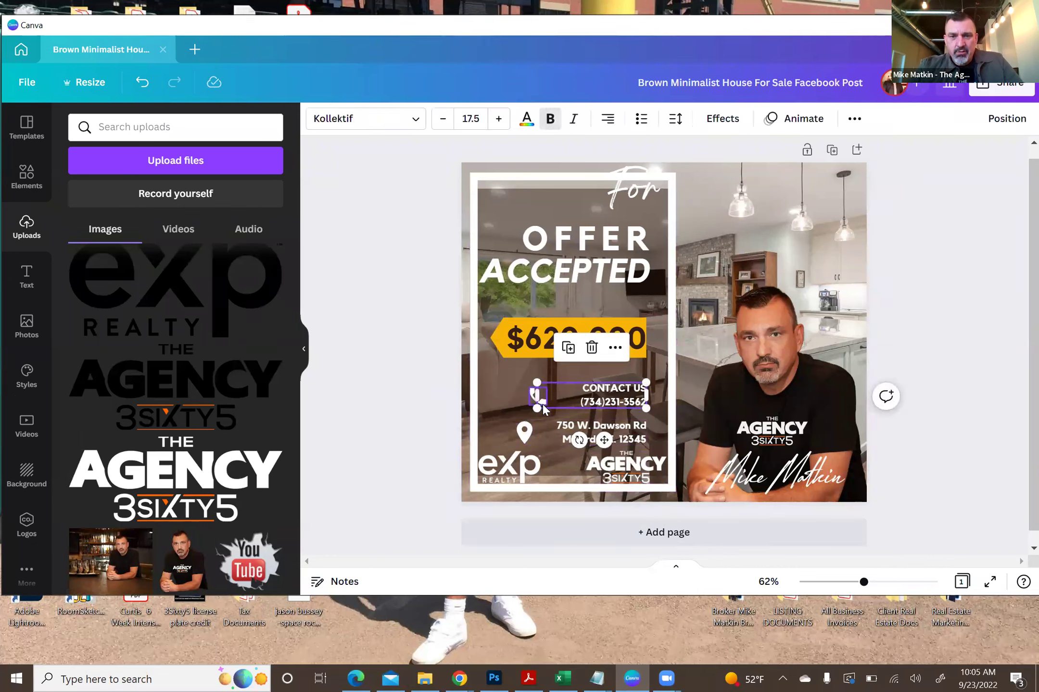
left_click(543, 406, "shift")
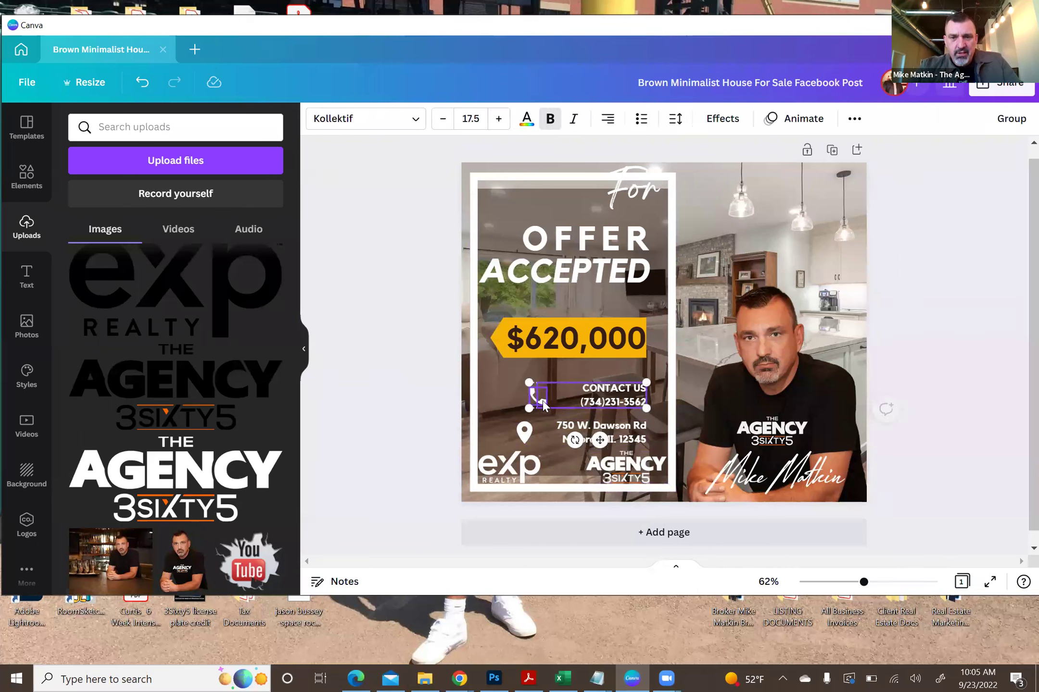
left_click(620, 438, "shift")
left_click(523, 431, "shift")
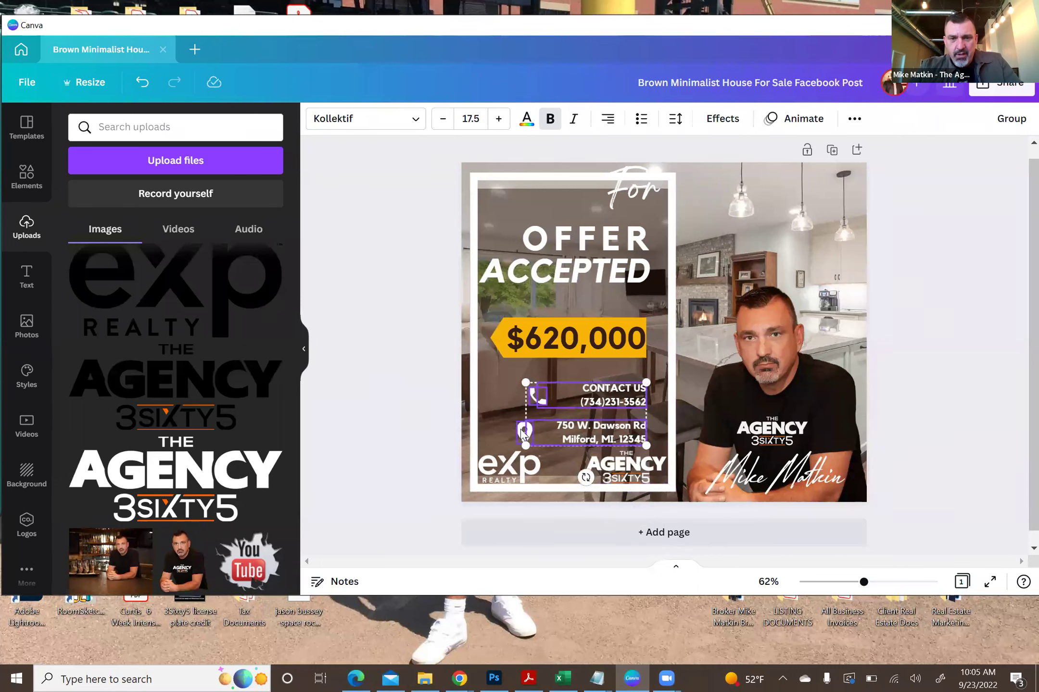
key("shift+Up")
key("shift+Up")
key("shift+Up")
key("shift+Up")
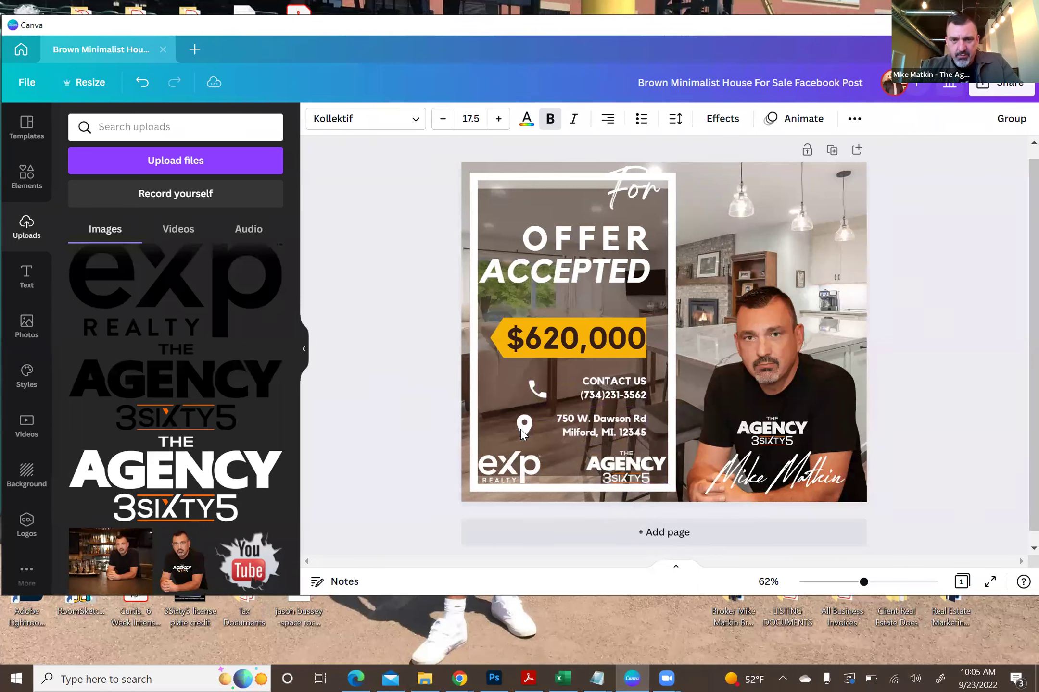
key("Down")
key("Down")
key("Down")
key("Down")
key("Down")
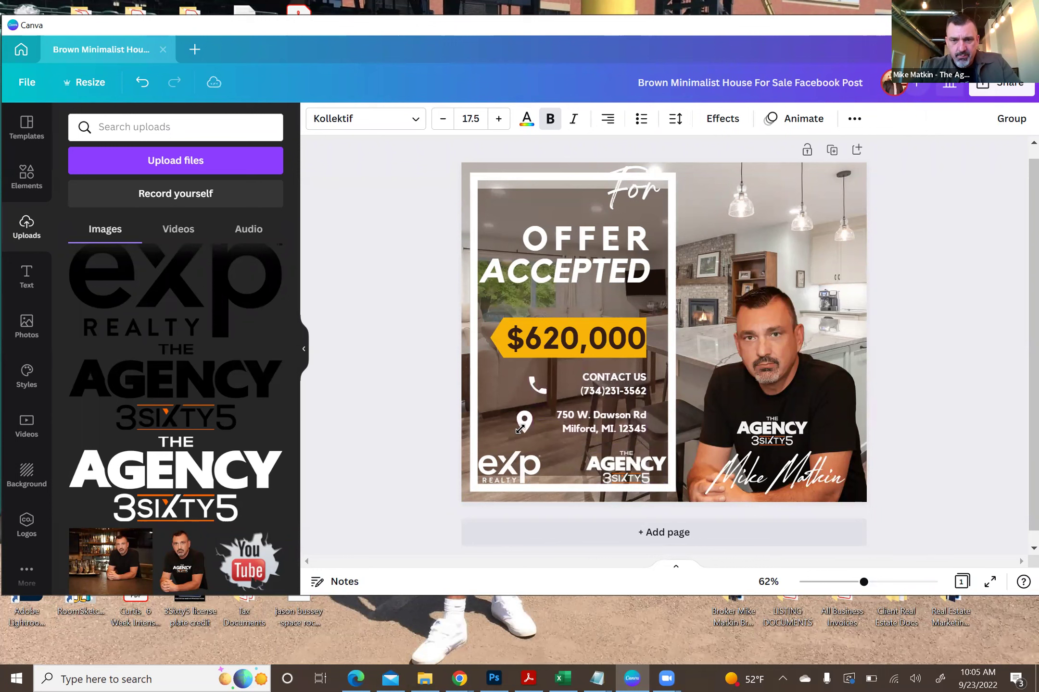
left_click(424, 338)
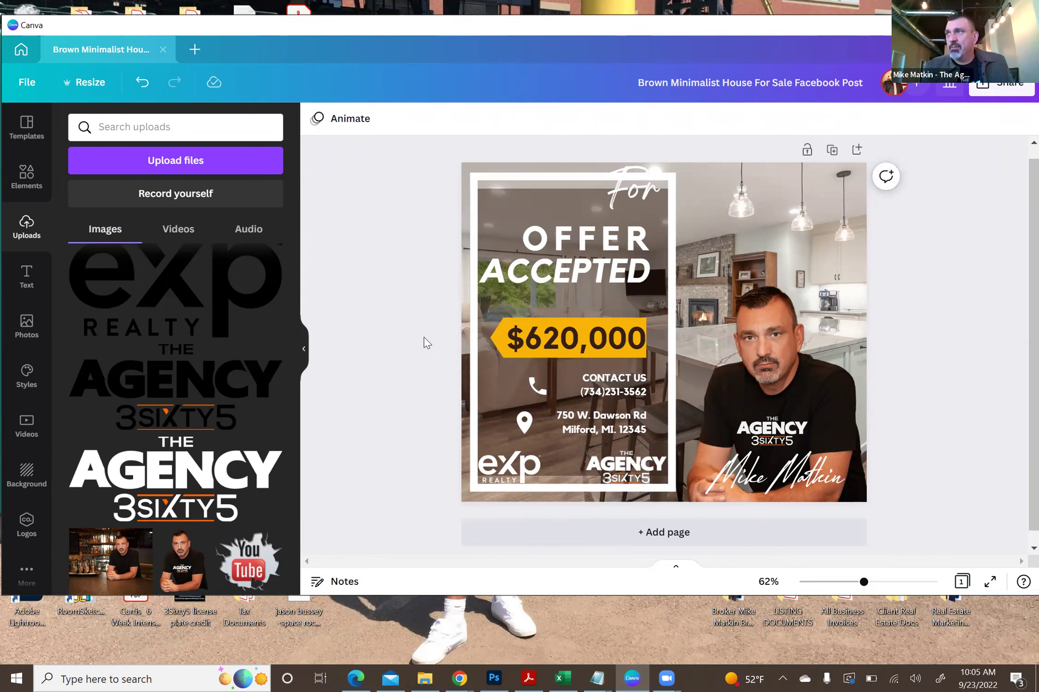
- Recolour the phone icon beside CONTACT US to orange
left_click(536, 386)
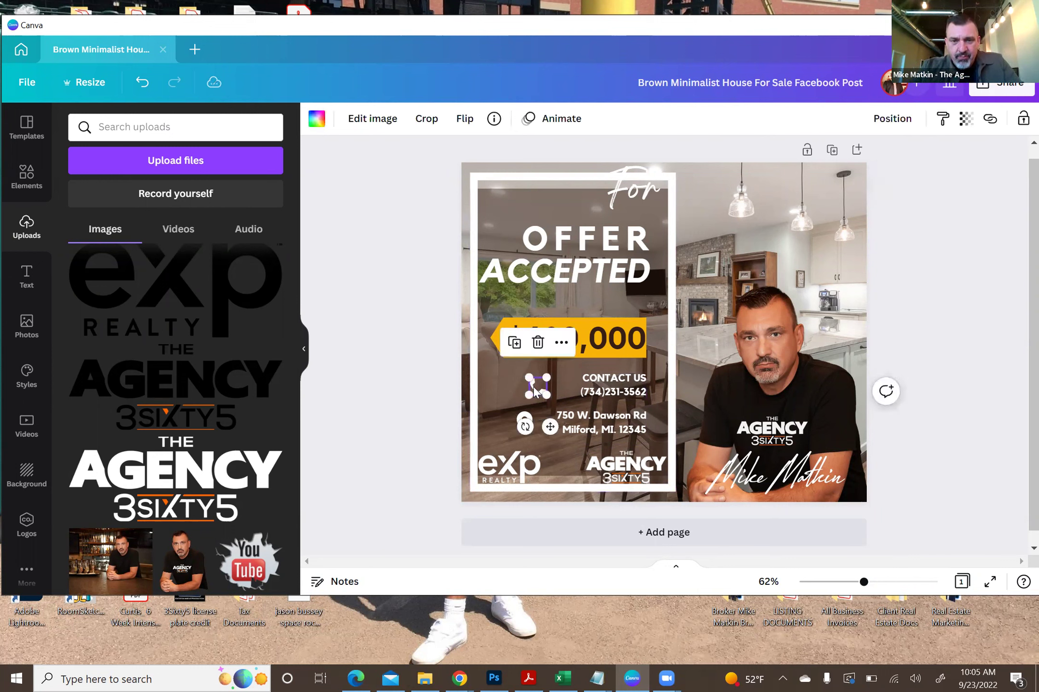
left_click(317, 120)
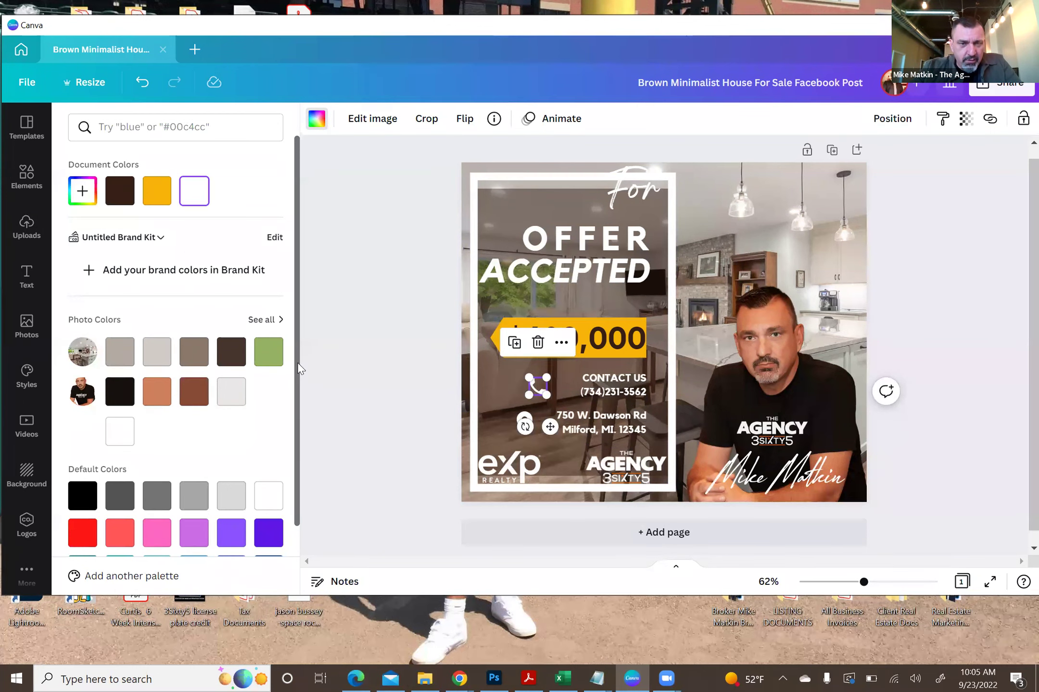
left_click_drag(298, 368, 302, 465)
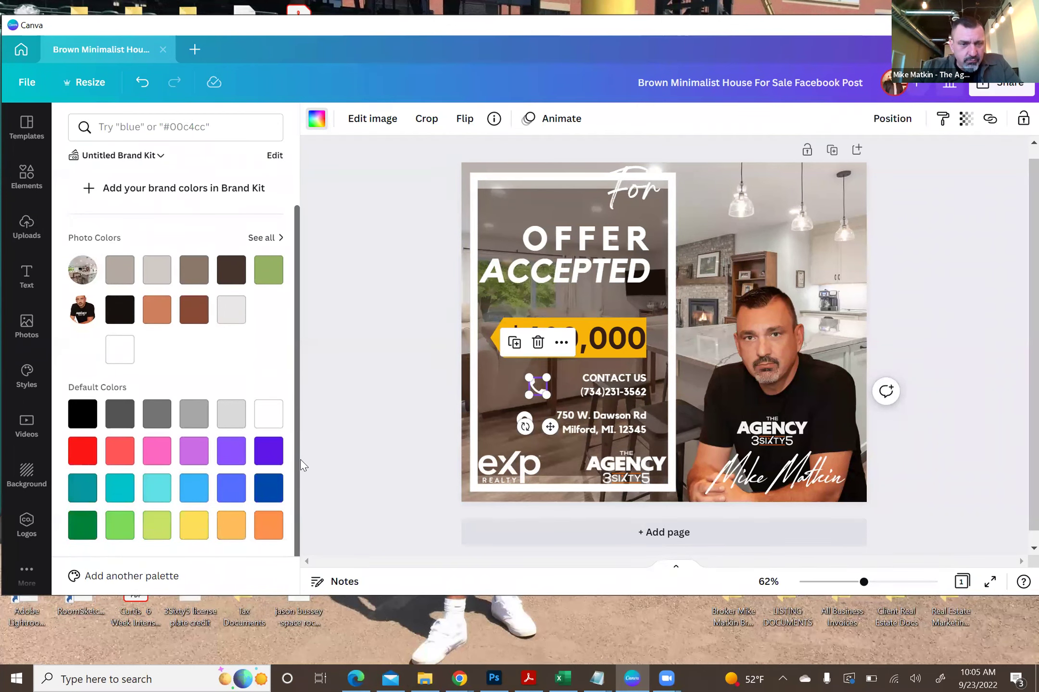
left_click(268, 526)
left_click(371, 407)
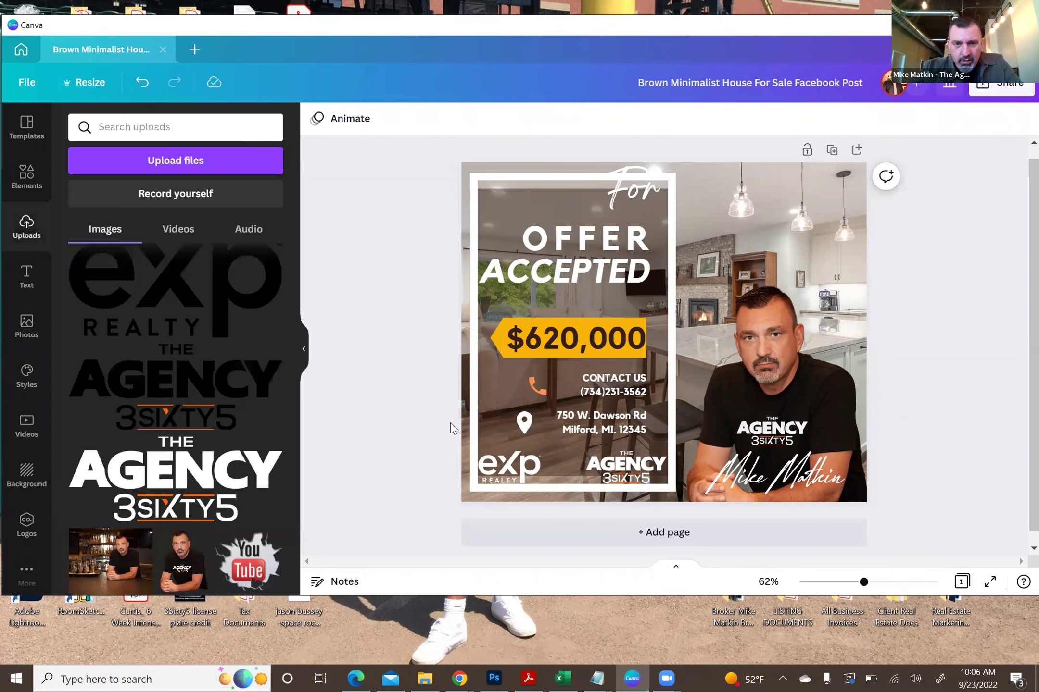
- Recolour the map-pin icon by the address to red
left_click(524, 423)
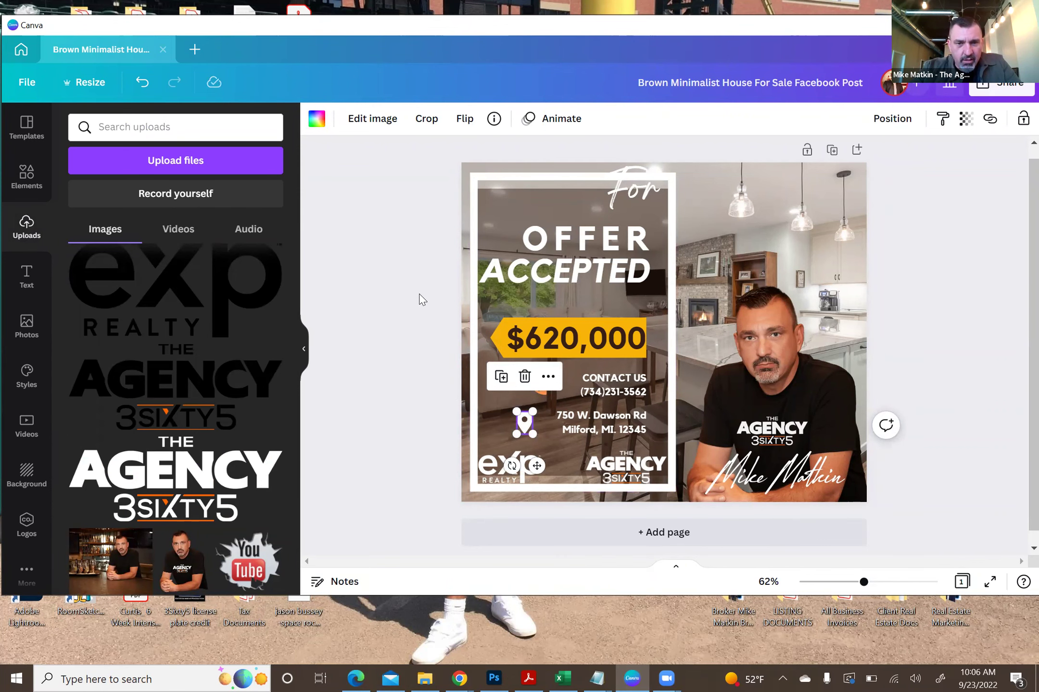
left_click(315, 123)
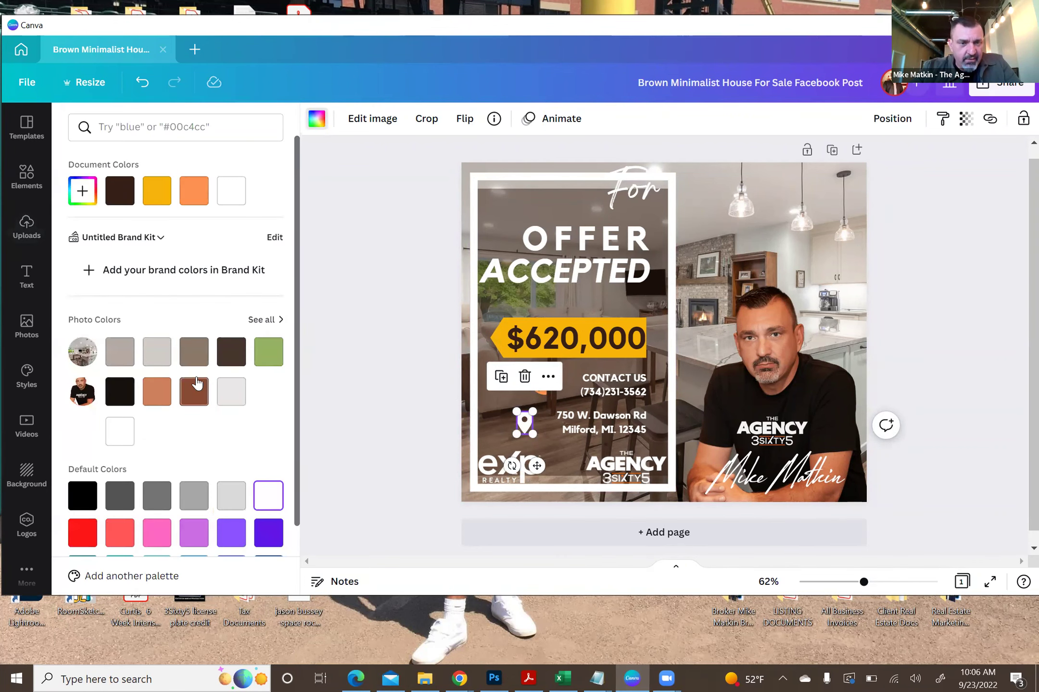
left_click(82, 534)
left_click(368, 393)
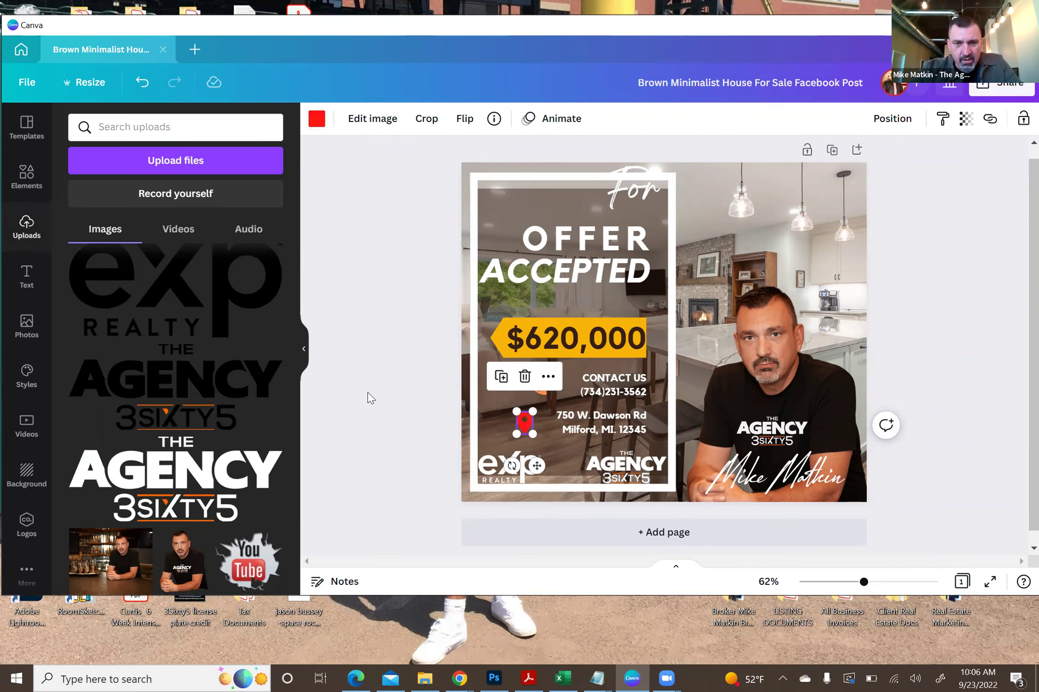
left_click(368, 393)
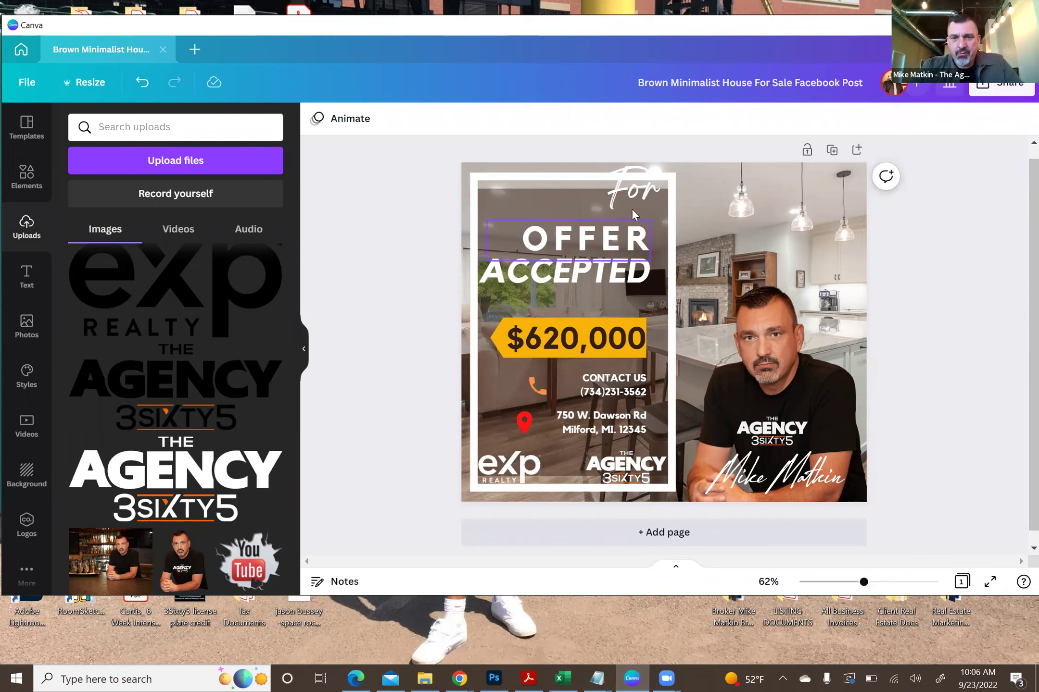
- Move the script word 'For' above OFFER and change it to 'Congratulations'
left_click(620, 191)
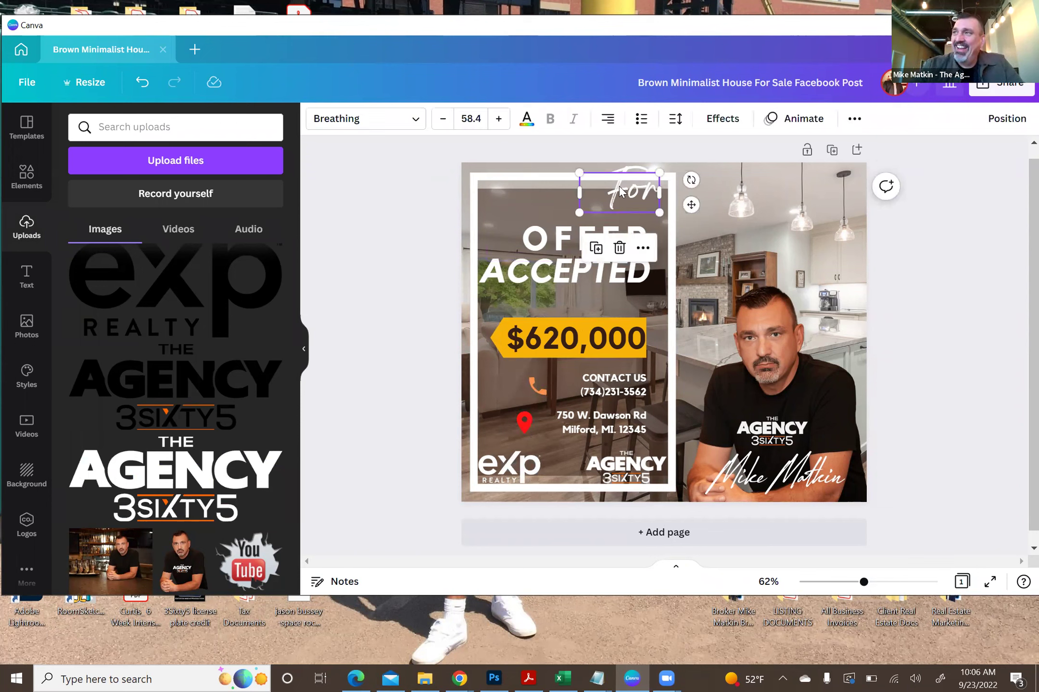
left_click_drag(620, 191, 526, 196)
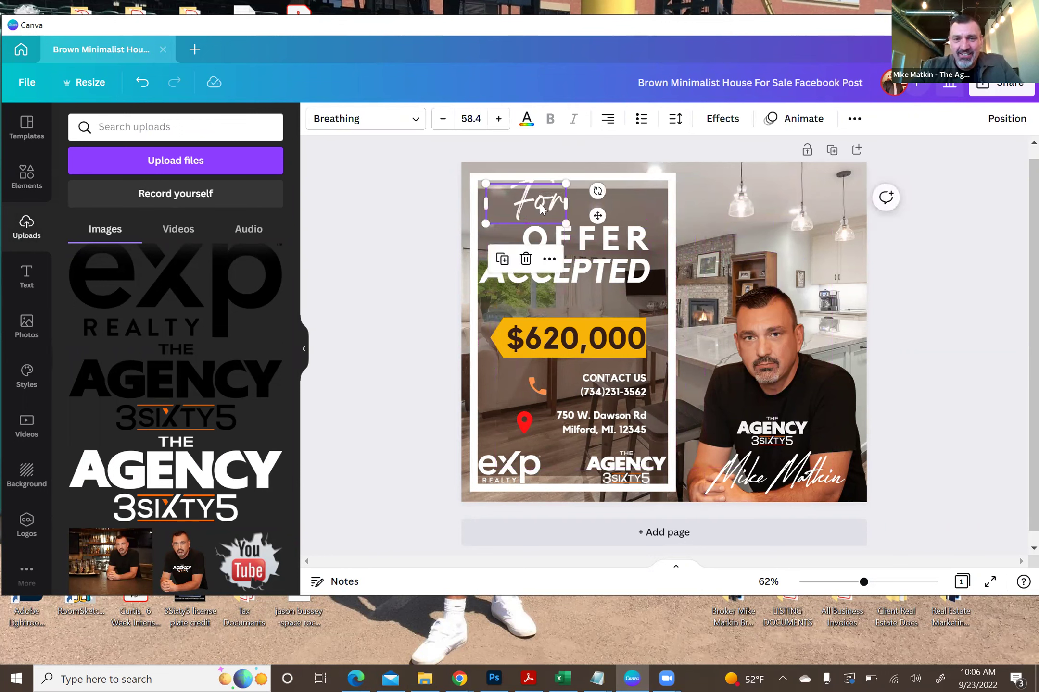
double_click(540, 203)
type("C")
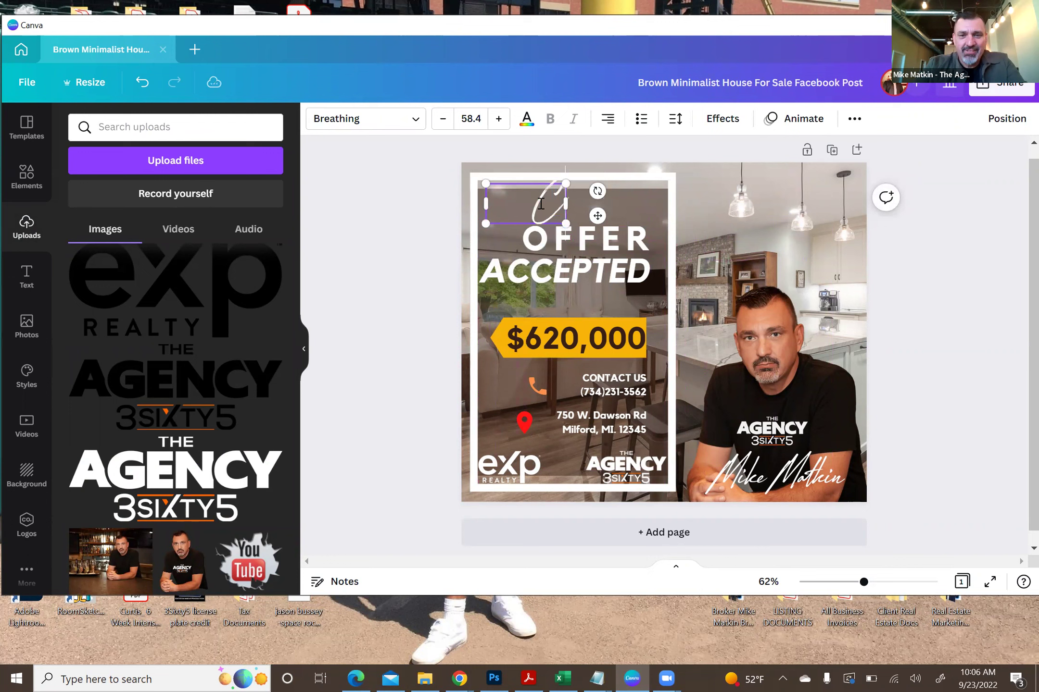
type("ongratulations")
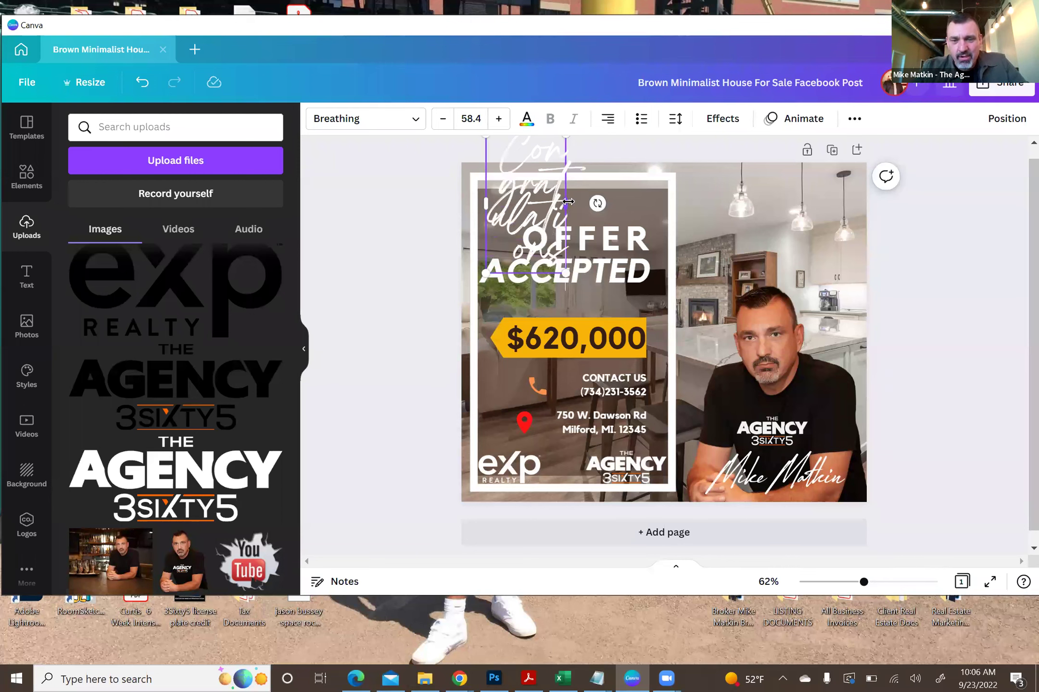
- Widen the Congratulations text box, then scale it down to size 36.5 and settle it above OFFER
left_click_drag(565, 203, 743, 190)
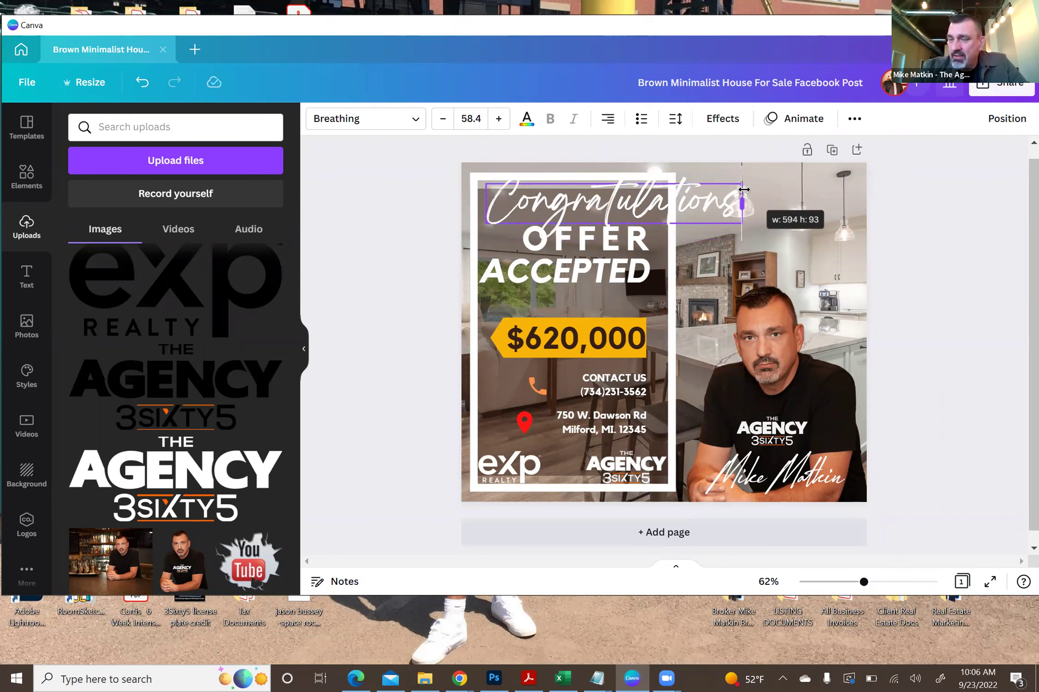
left_click_drag(743, 189, 833, 188)
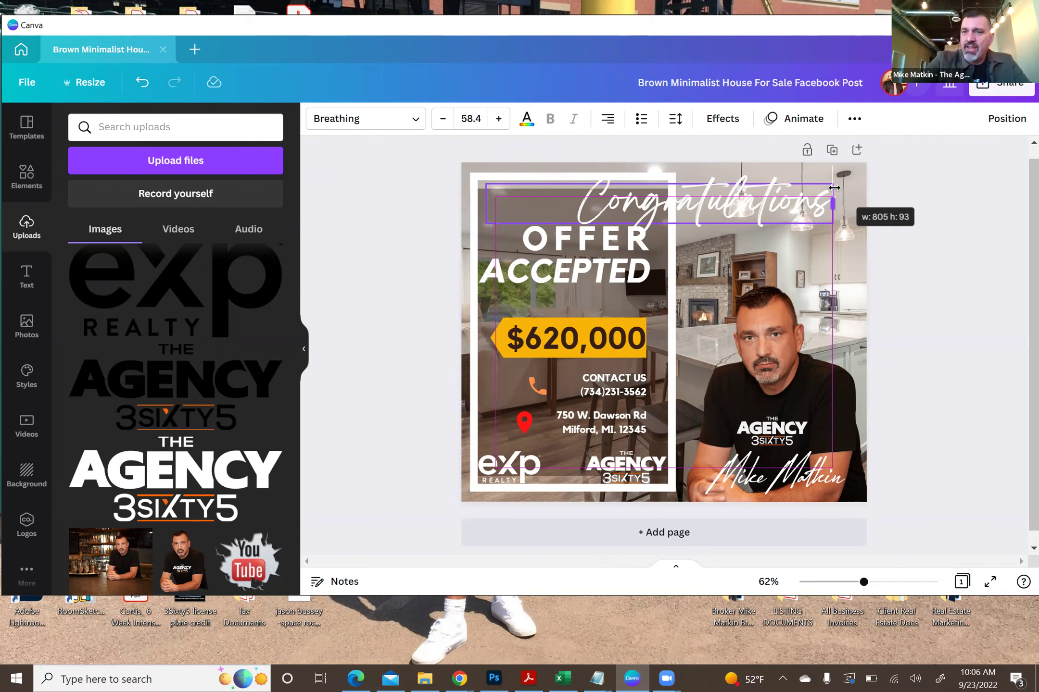
left_click_drag(834, 188, 744, 207)
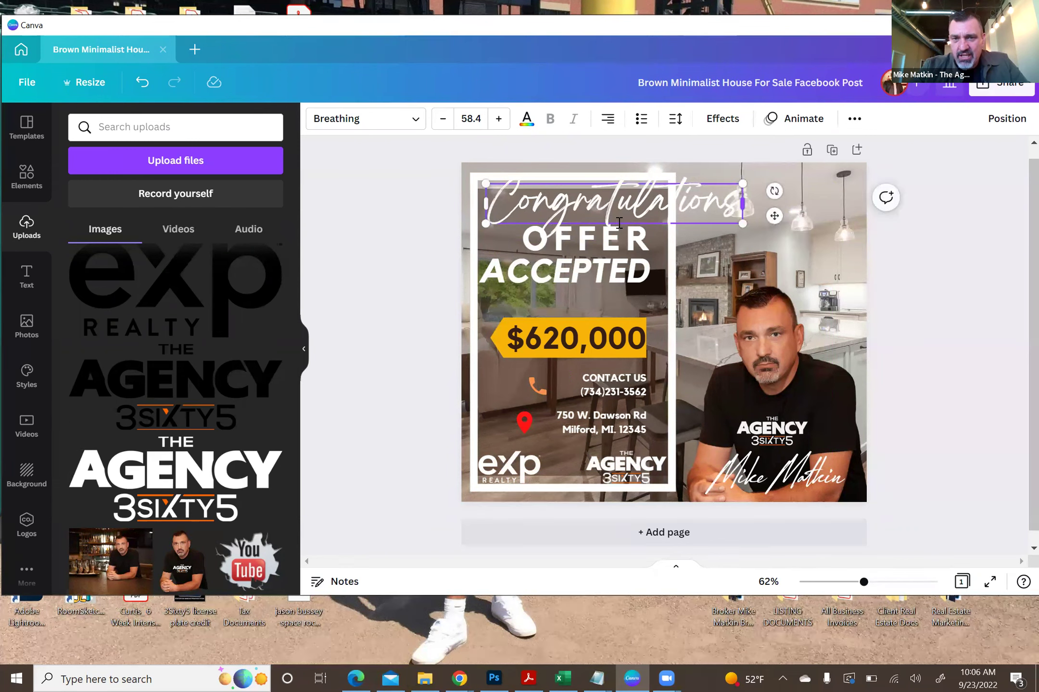
left_click(412, 220)
left_click(604, 204)
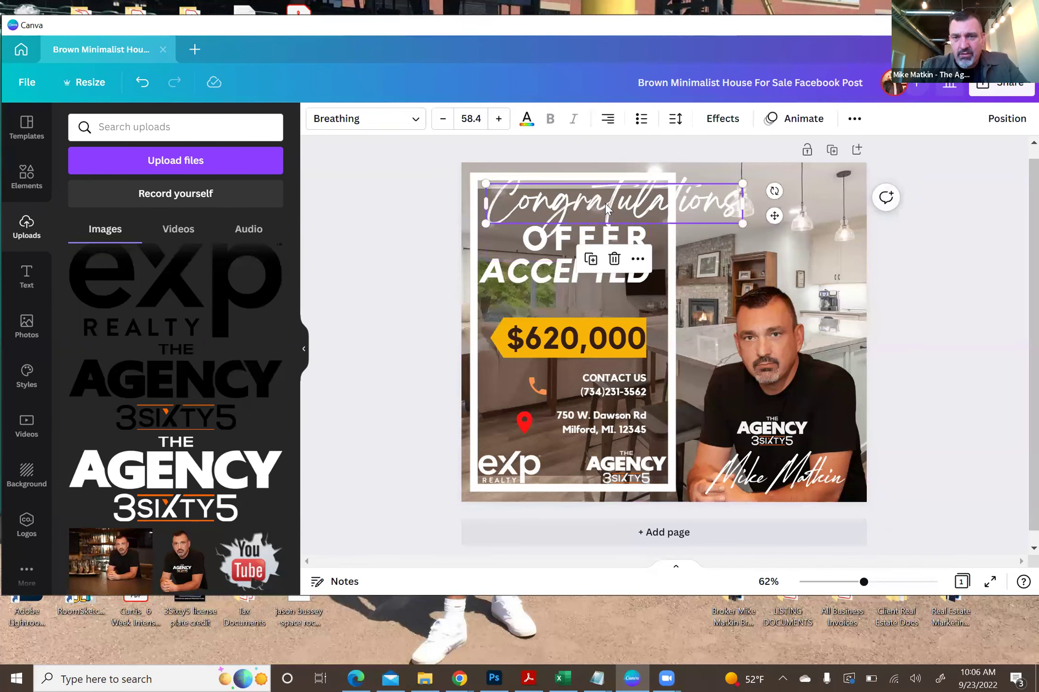
left_click_drag(741, 225, 641, 217)
left_click(406, 207)
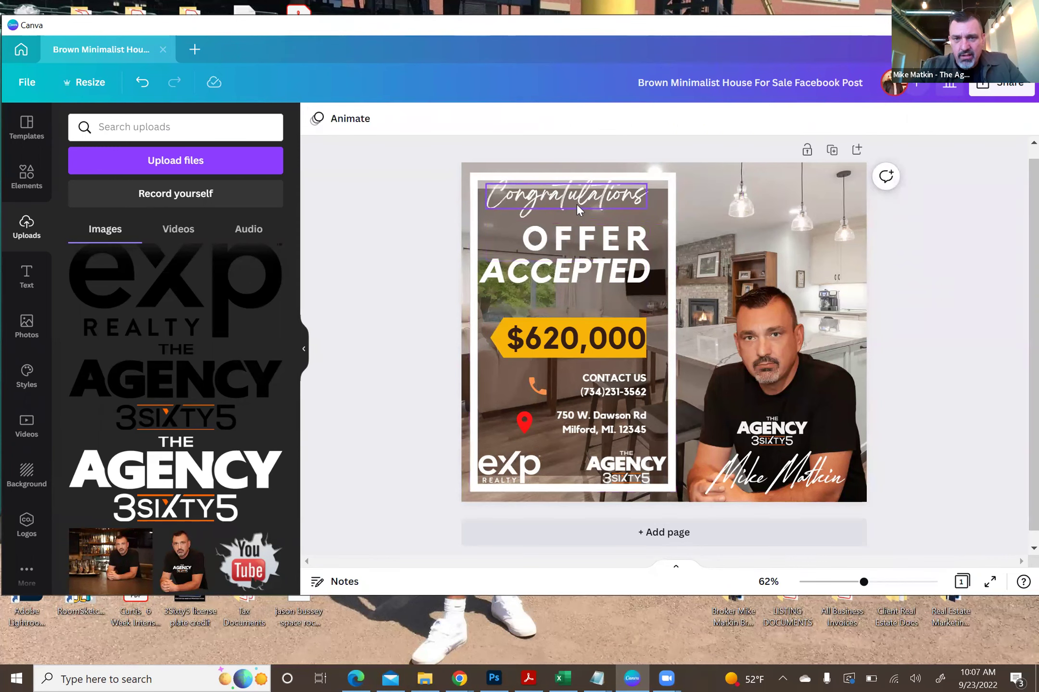
left_click_drag(560, 192, 562, 197)
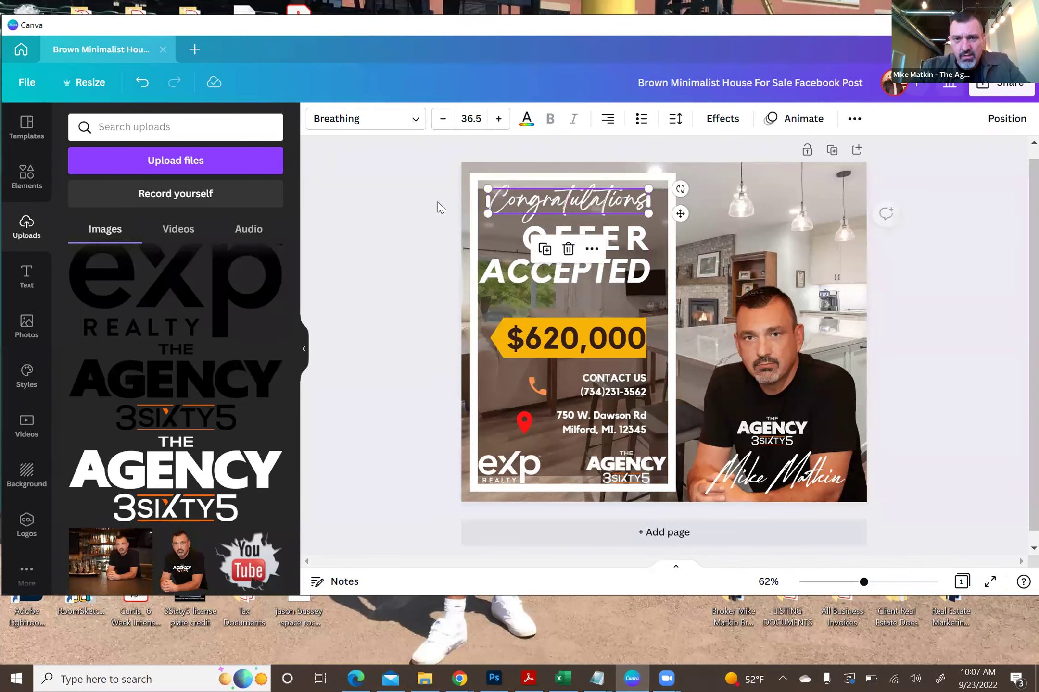
left_click(390, 194)
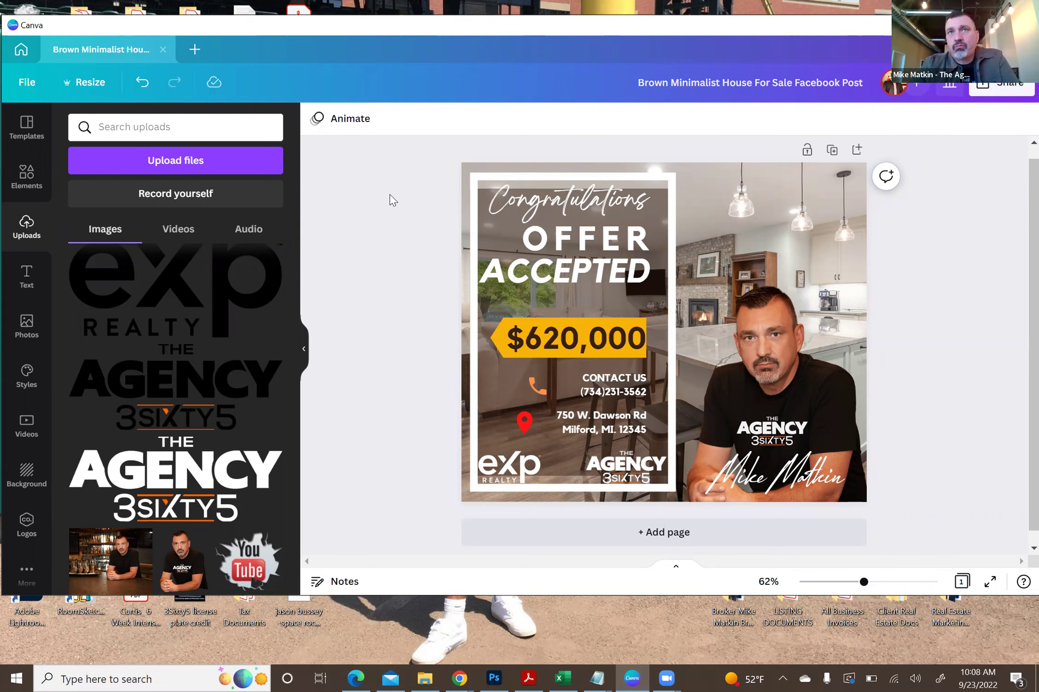
- Select both OFFER and ACCEPTED headings and nudge them down together with the Down arrow
left_click(585, 245)
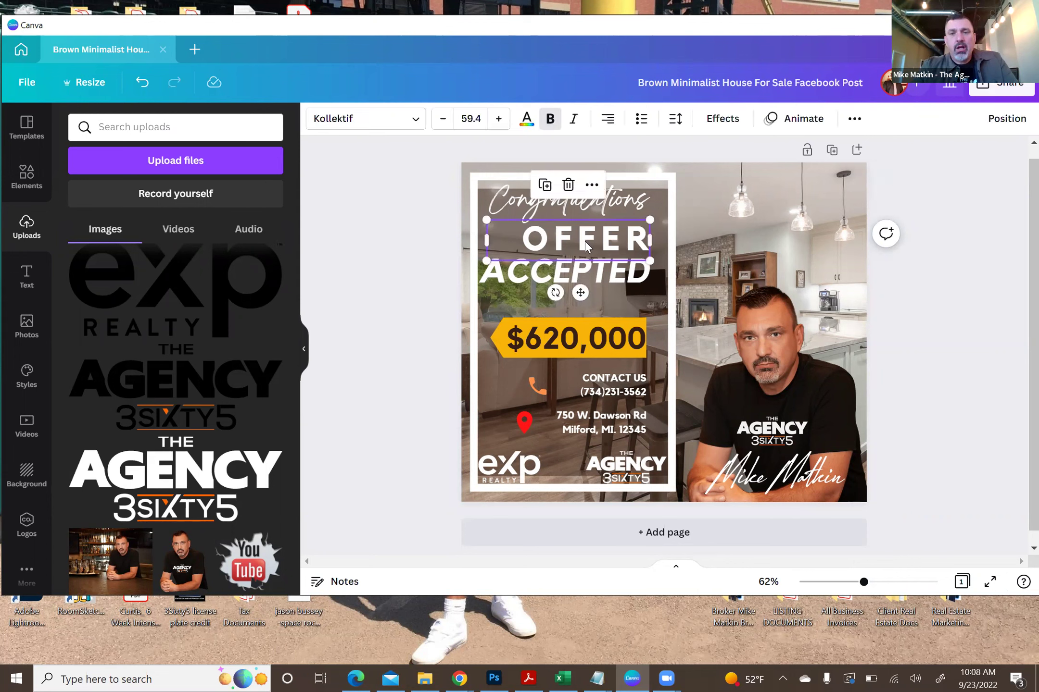
left_click(591, 274)
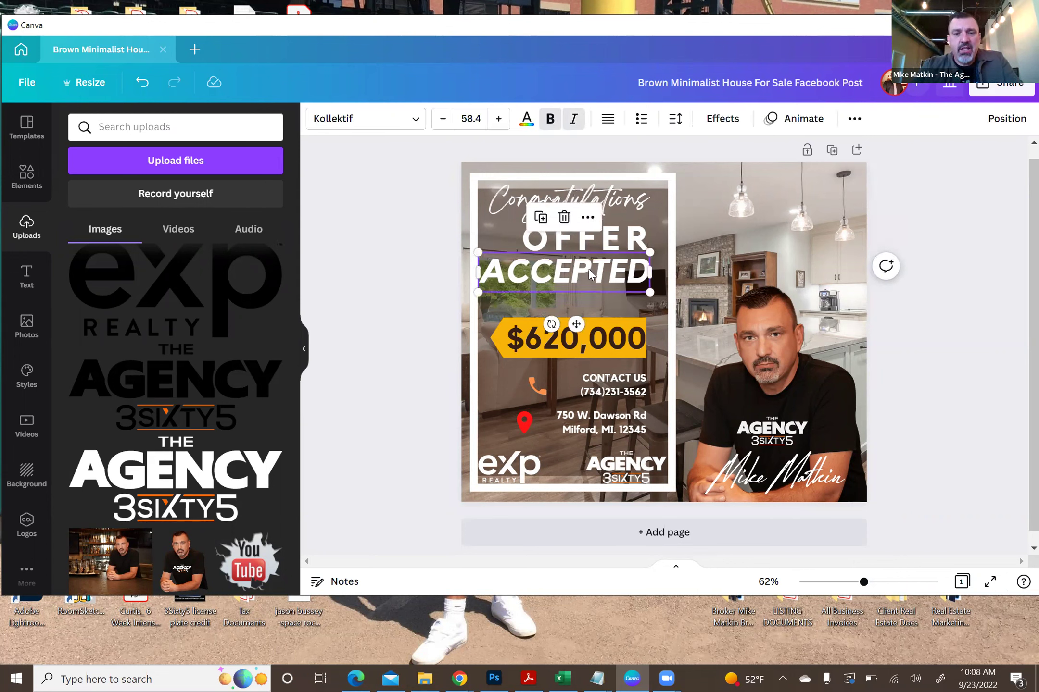
left_click(593, 244, "shift")
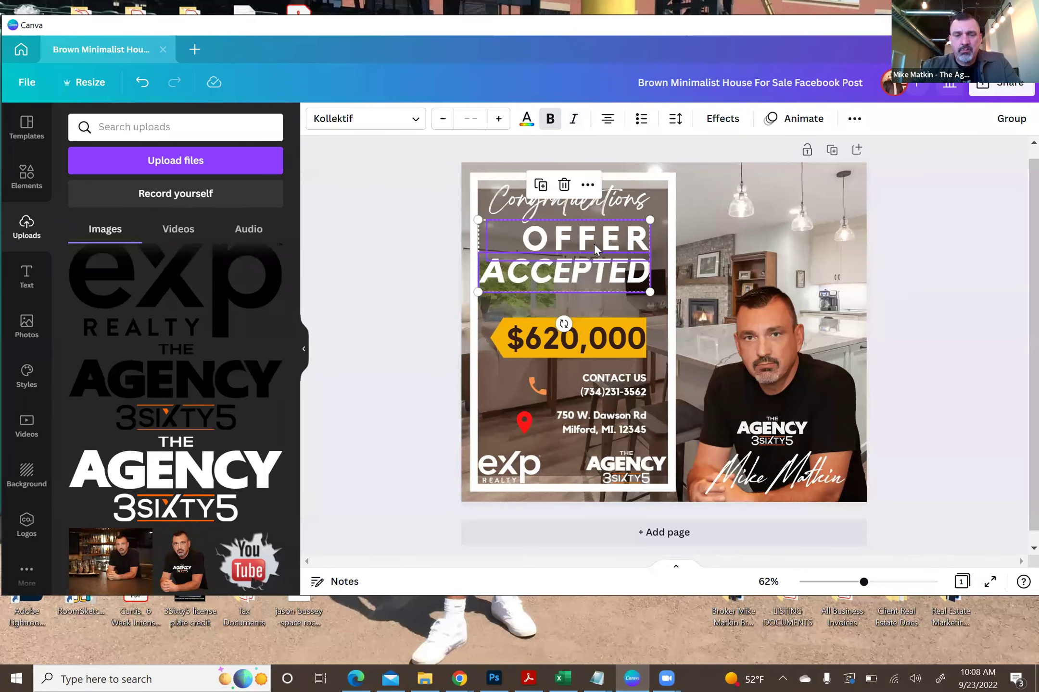
key("Down")
key("Down")
key("Down")
key("Down")
key("Down")
key("Down")
key("Down")
key("Down")
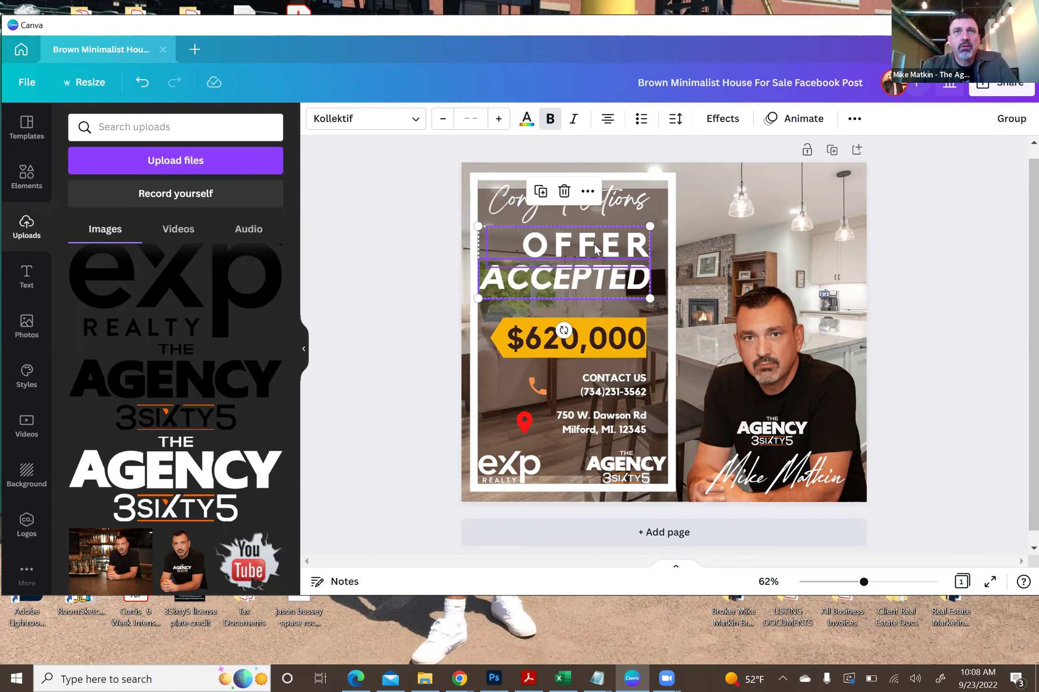
left_click(391, 216)
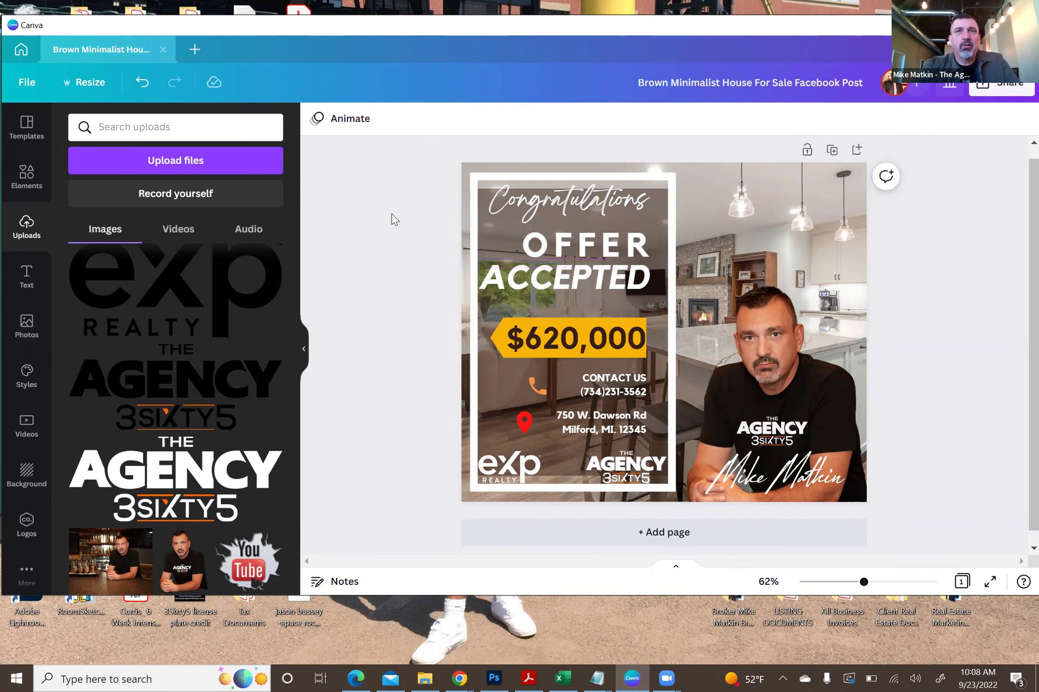
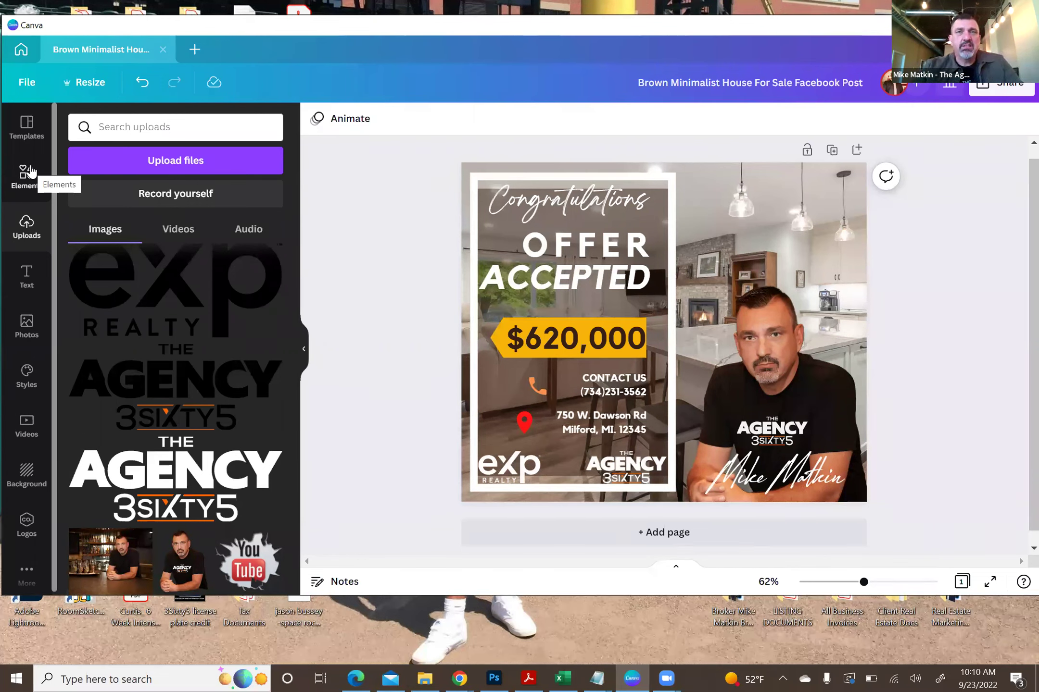
- Open the Elements library, browse the photo and video suggestions, and try a sound-wave sticker, then undo it
left_click(27, 172)
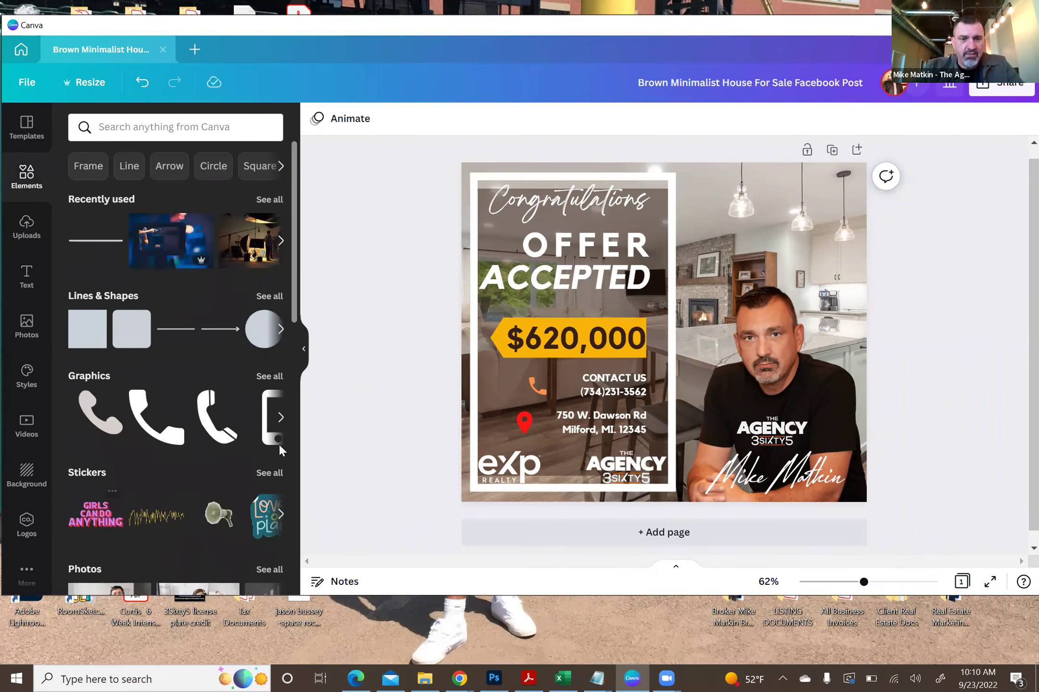
left_click_drag(294, 290, 295, 362)
scroll(280, 336, "down", 2)
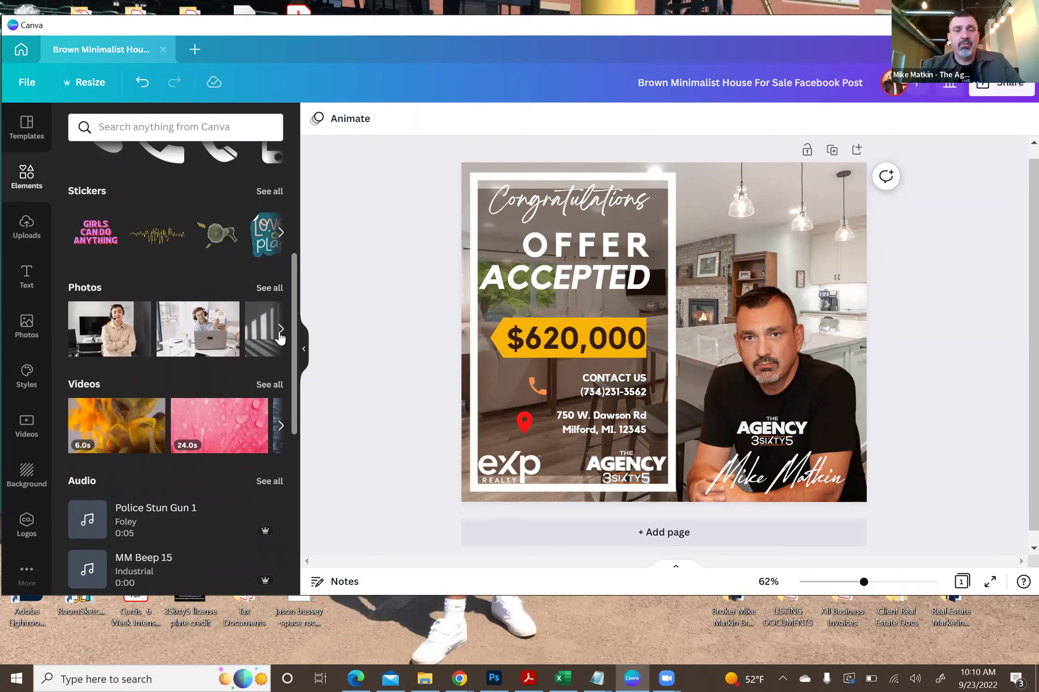
left_click(281, 336)
left_click(280, 337)
left_click(280, 329)
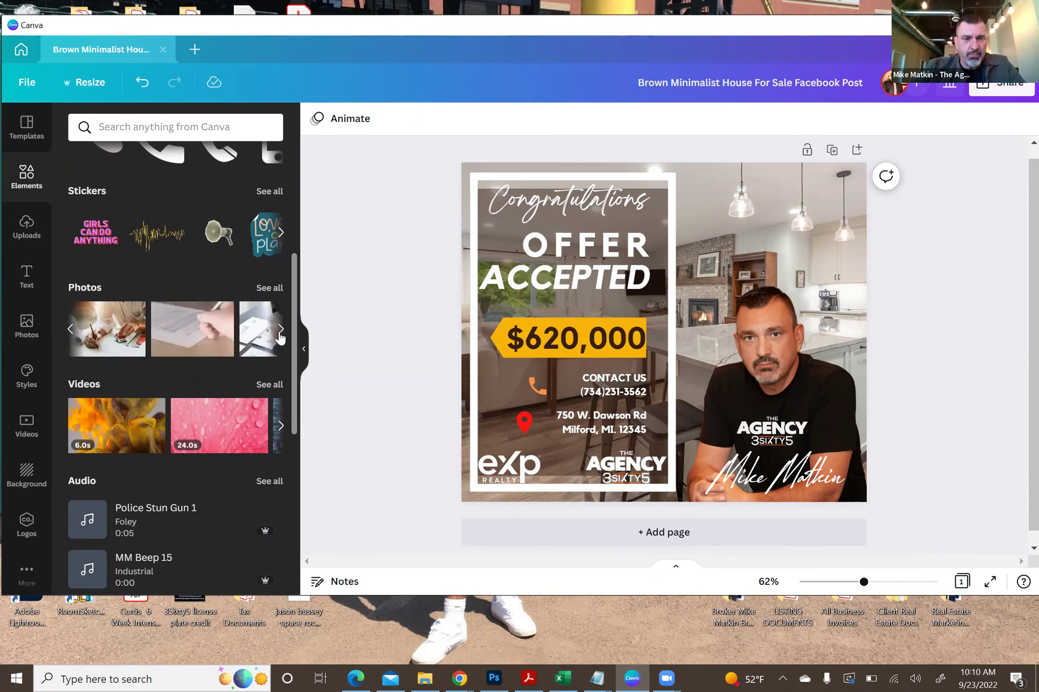
left_click(280, 425)
left_click(280, 426)
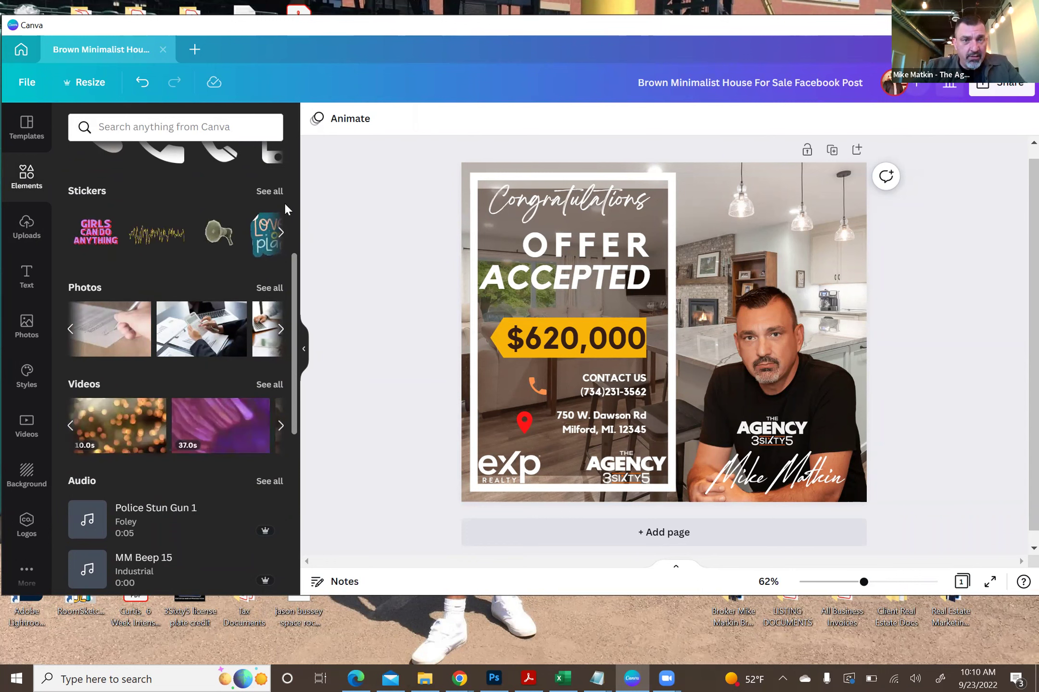
scroll(294, 273, "up", 2)
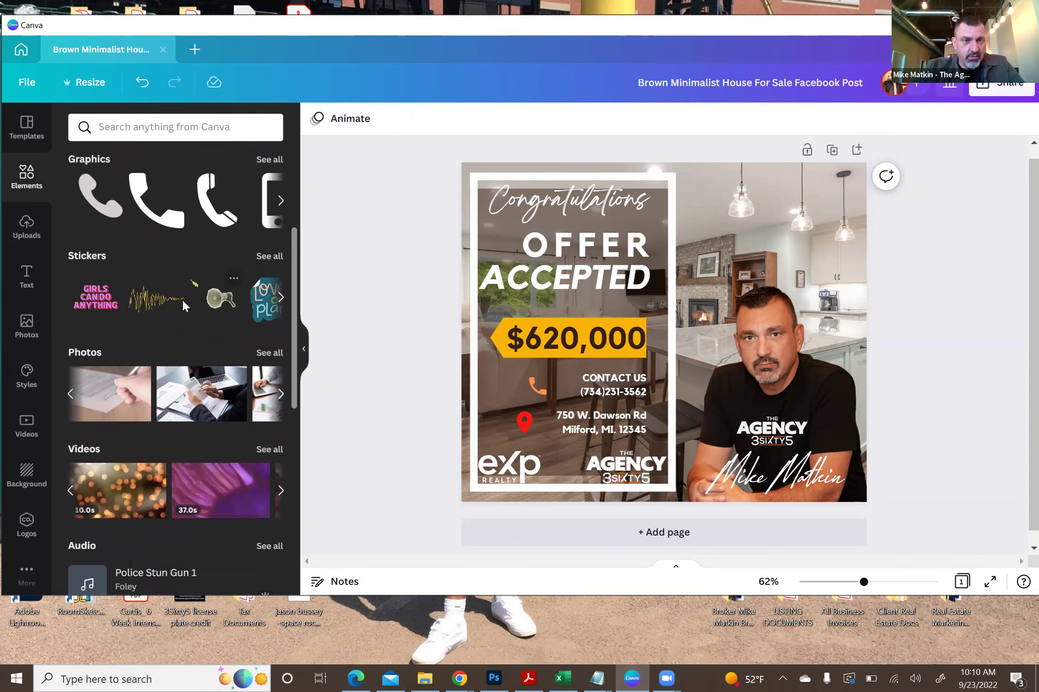
left_click(159, 303)
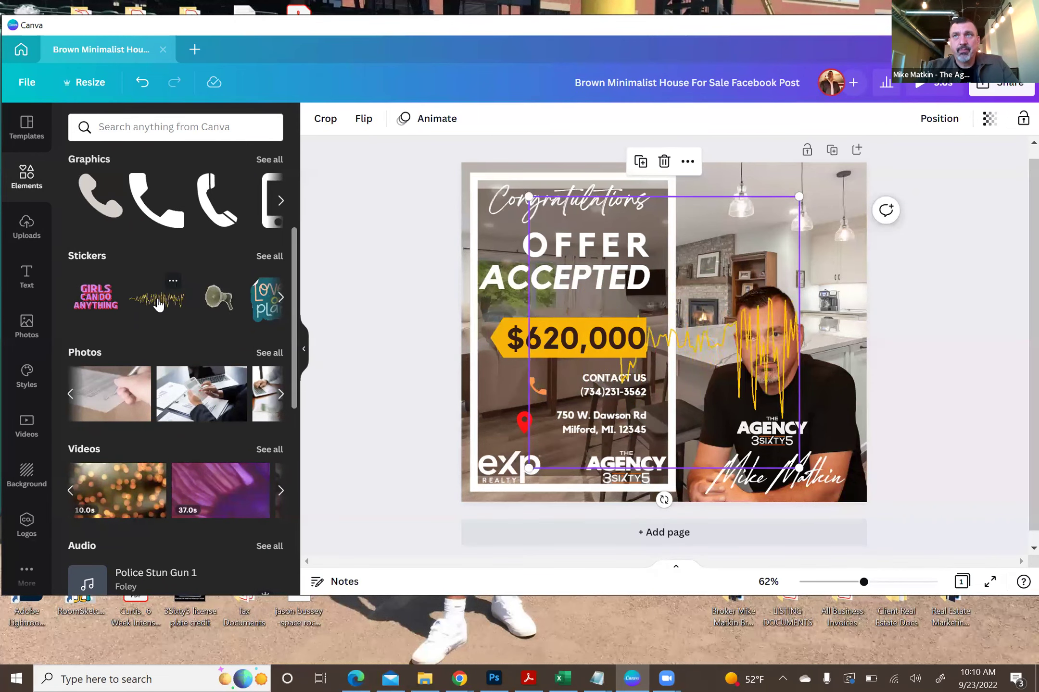
key("ctrl+z")
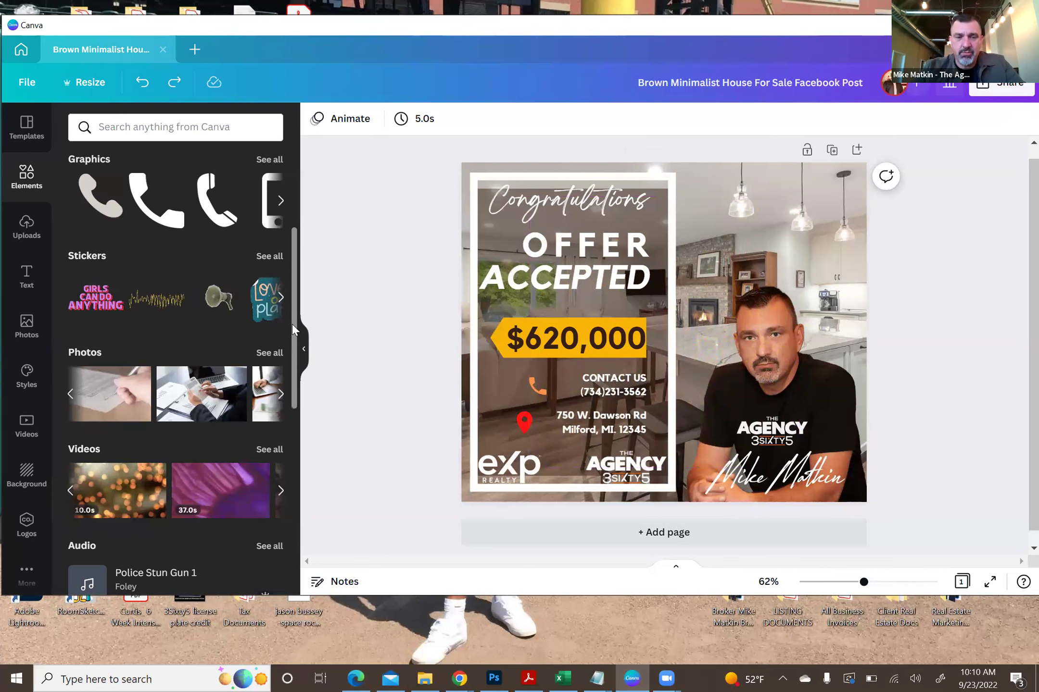
- Browse the sticker, lines and shapes, and phone graphics carousels without adding anything
left_click(281, 297)
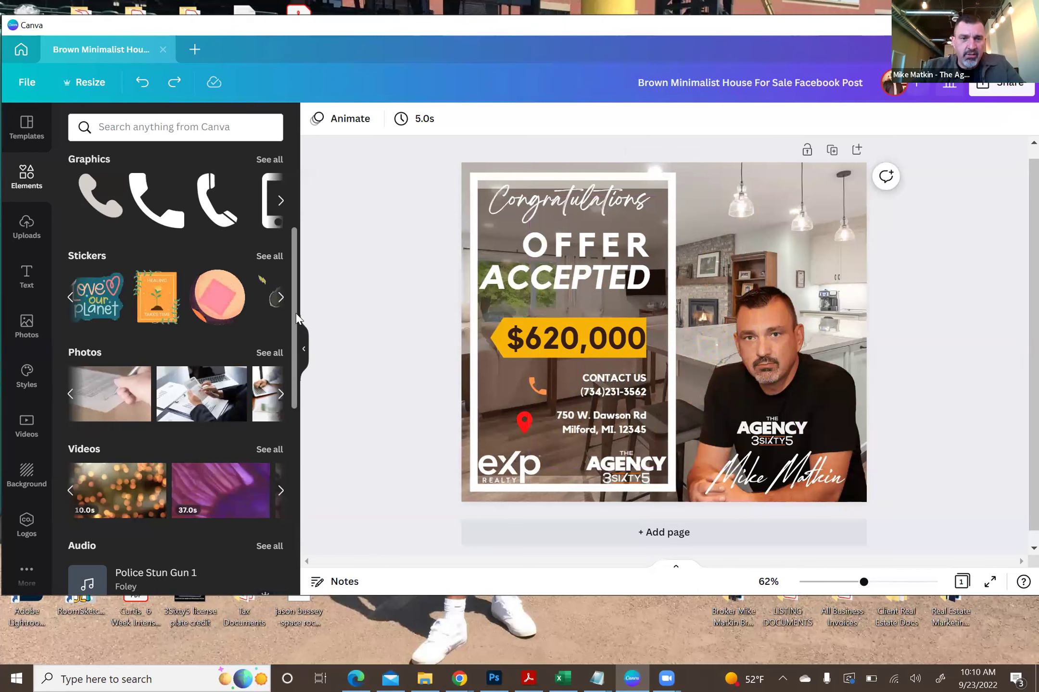
scroll(288, 298, "up", 3)
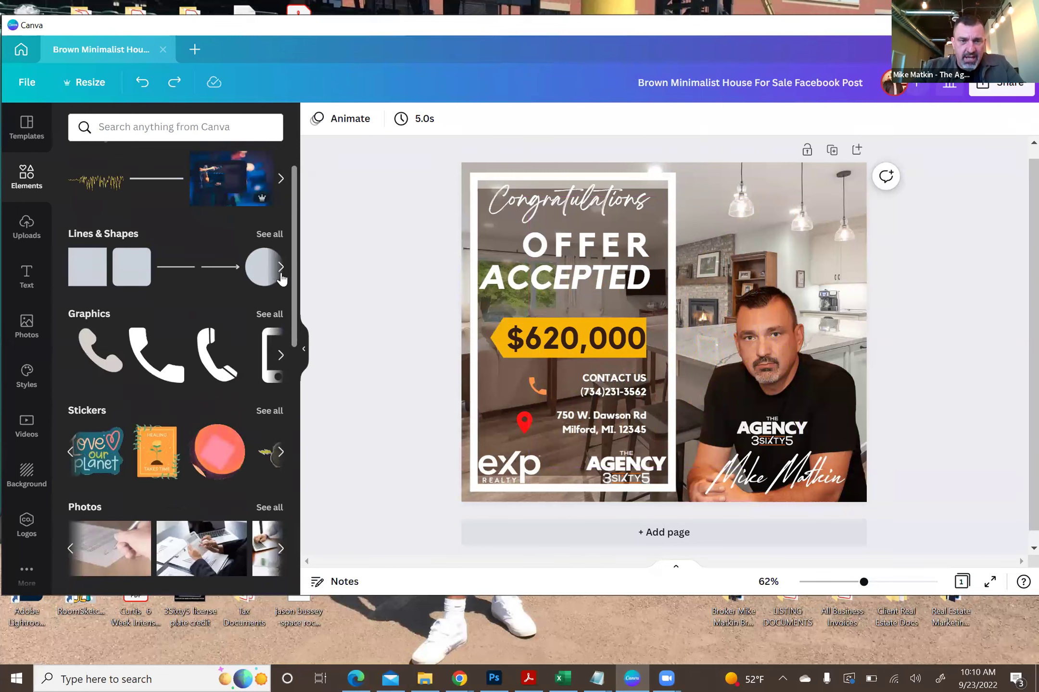
left_click(281, 272)
left_click(282, 269)
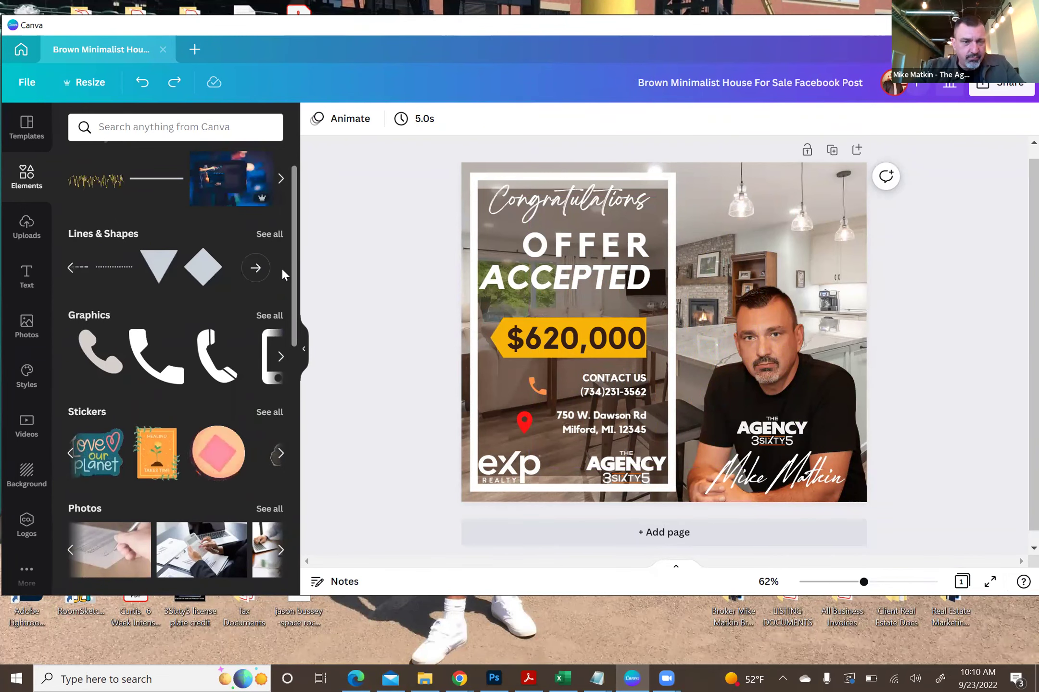
left_click(280, 357)
left_click(280, 357)
left_click(280, 357)
left_click(281, 357)
left_click(281, 357)
left_click(280, 357)
left_click(280, 357)
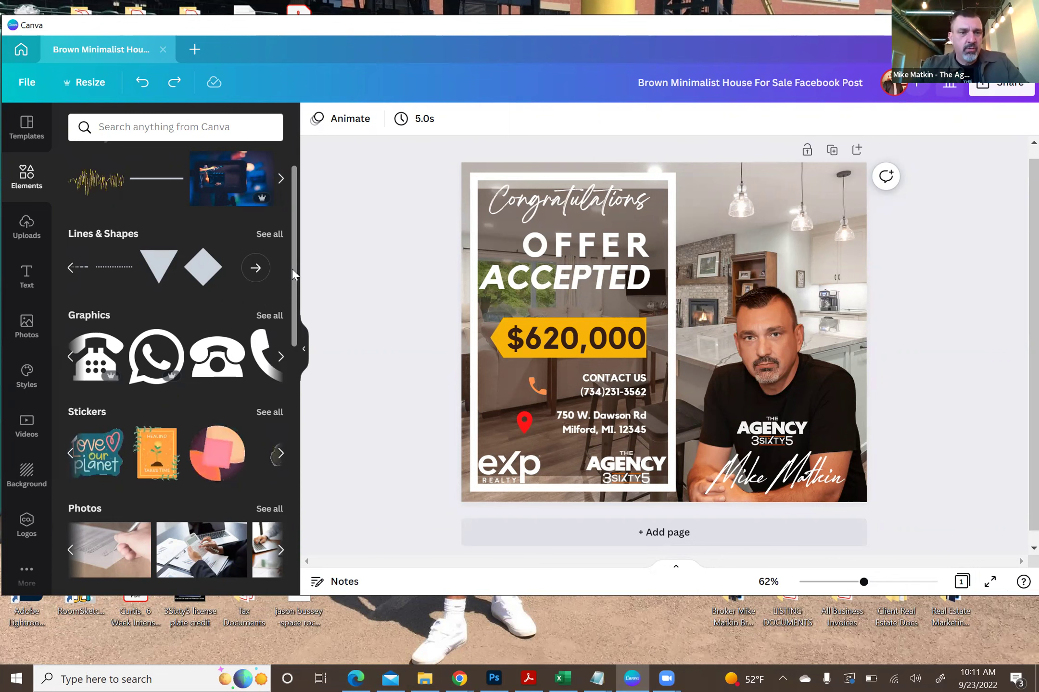
scroll(293, 284, "down", 1)
scroll(298, 289, "up", 1)
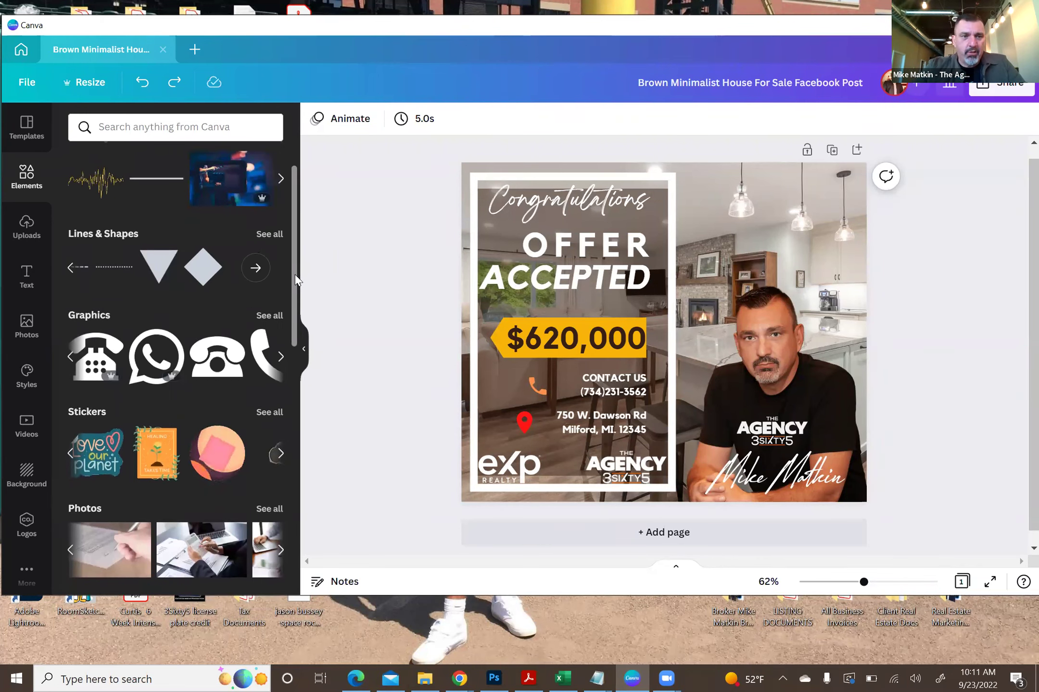
scroll(291, 274, "down", 1)
- Add the Beach Please font combination from the Text styles panel
left_click(29, 275)
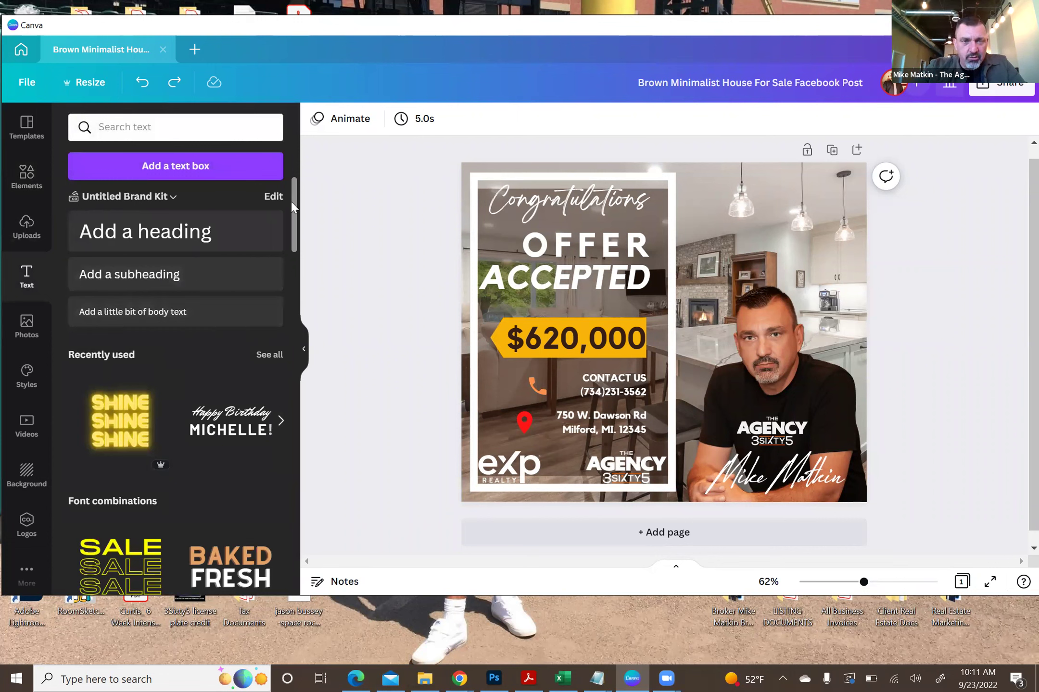
left_click_drag(293, 194, 296, 250)
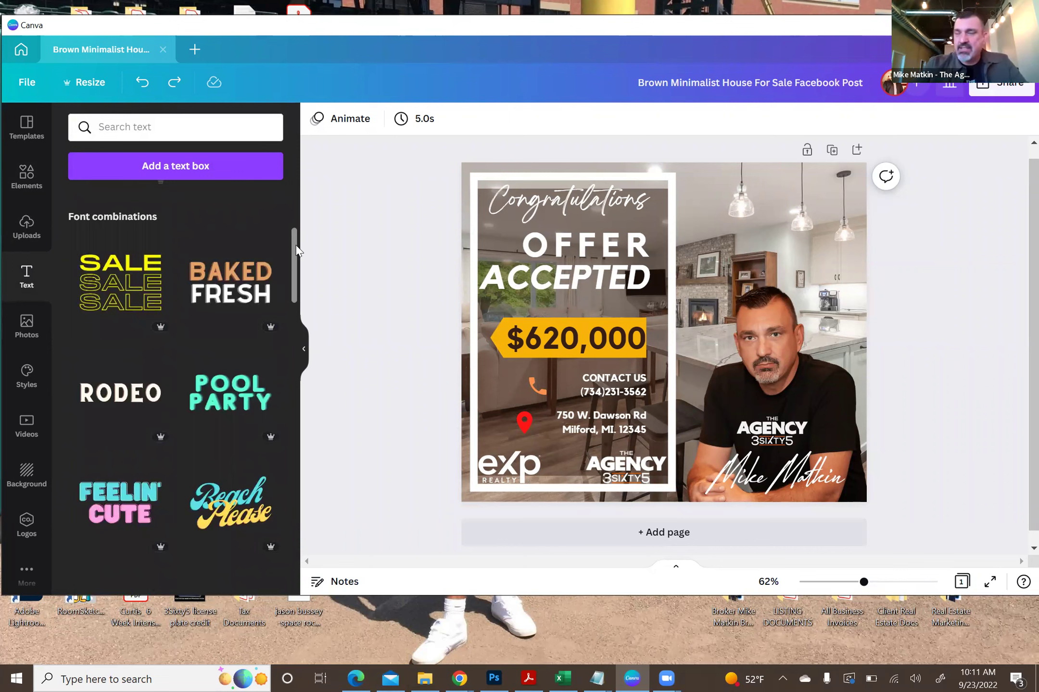
scroll(219, 375, "down", 3)
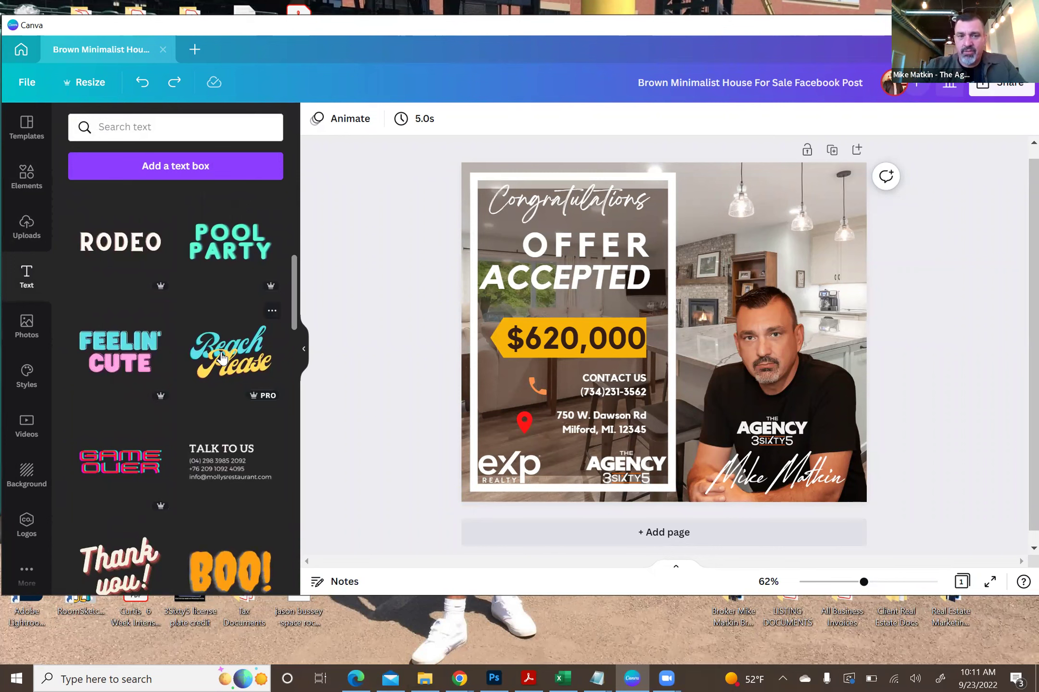
left_click(222, 358)
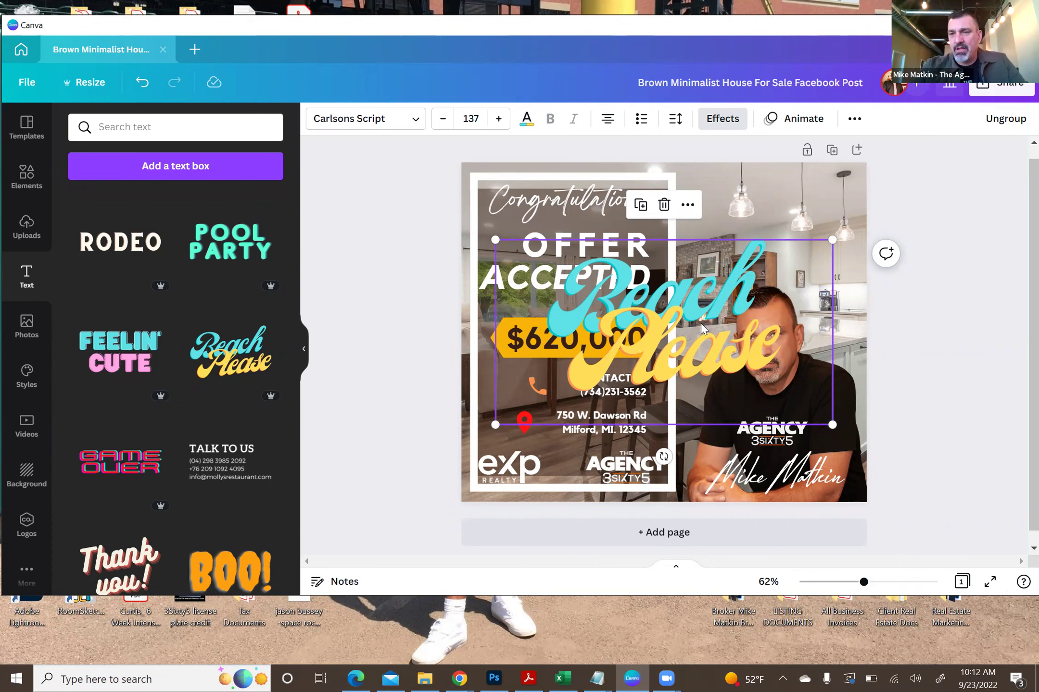
- Ungroup it, delete Beach, retype Please as a person's name, then delete that text
left_click(1004, 121)
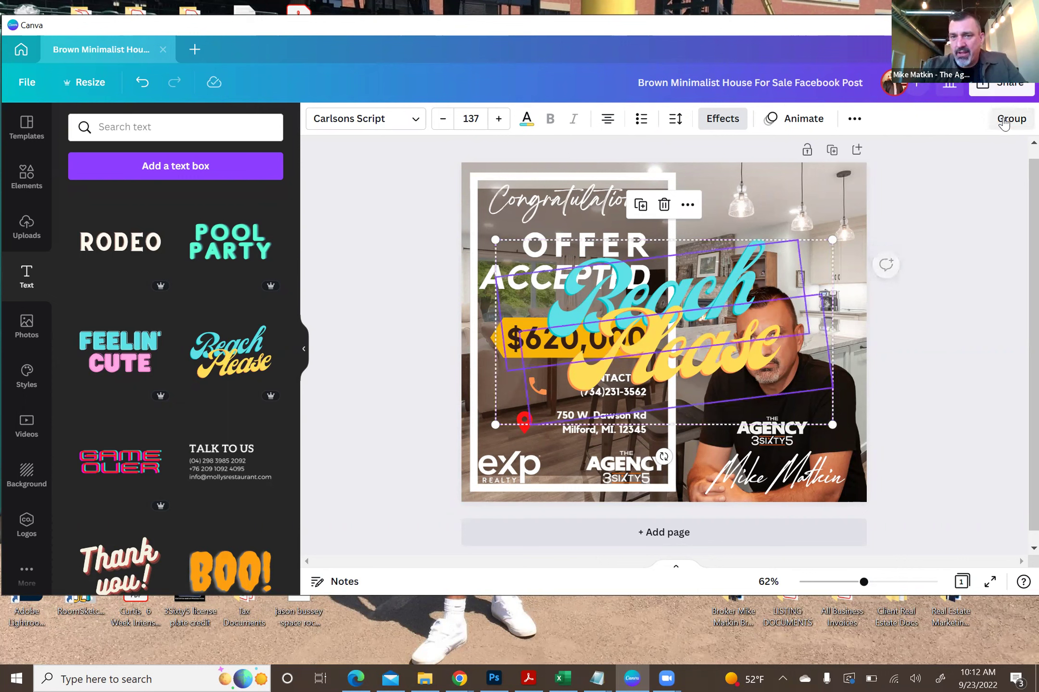
left_click(963, 284)
left_click(717, 287)
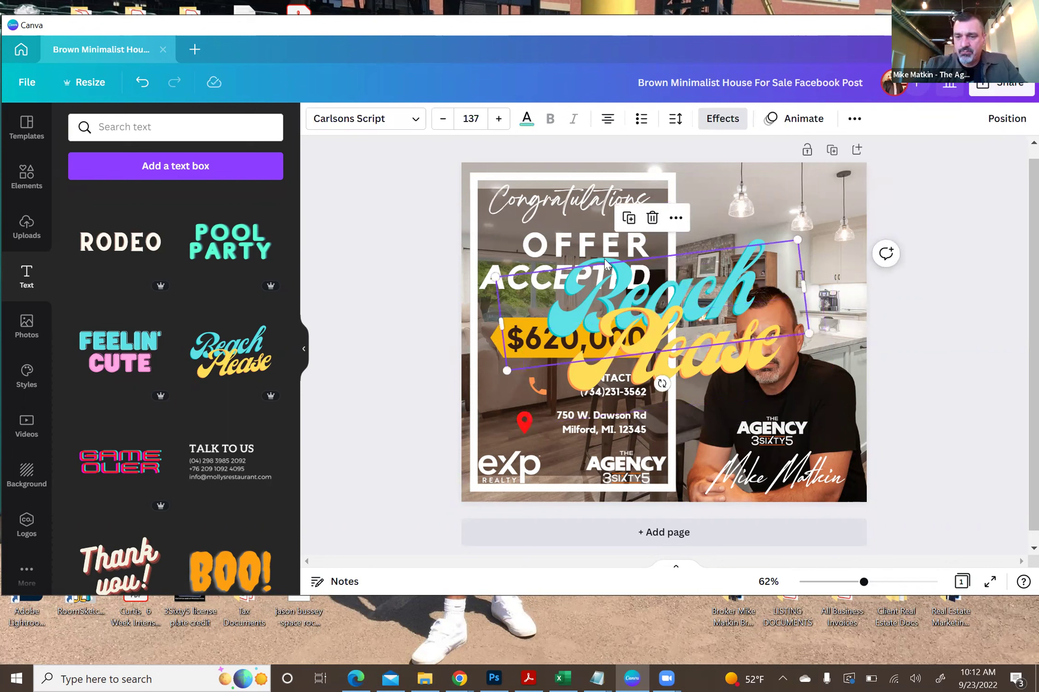
key("Delete")
left_click(673, 375)
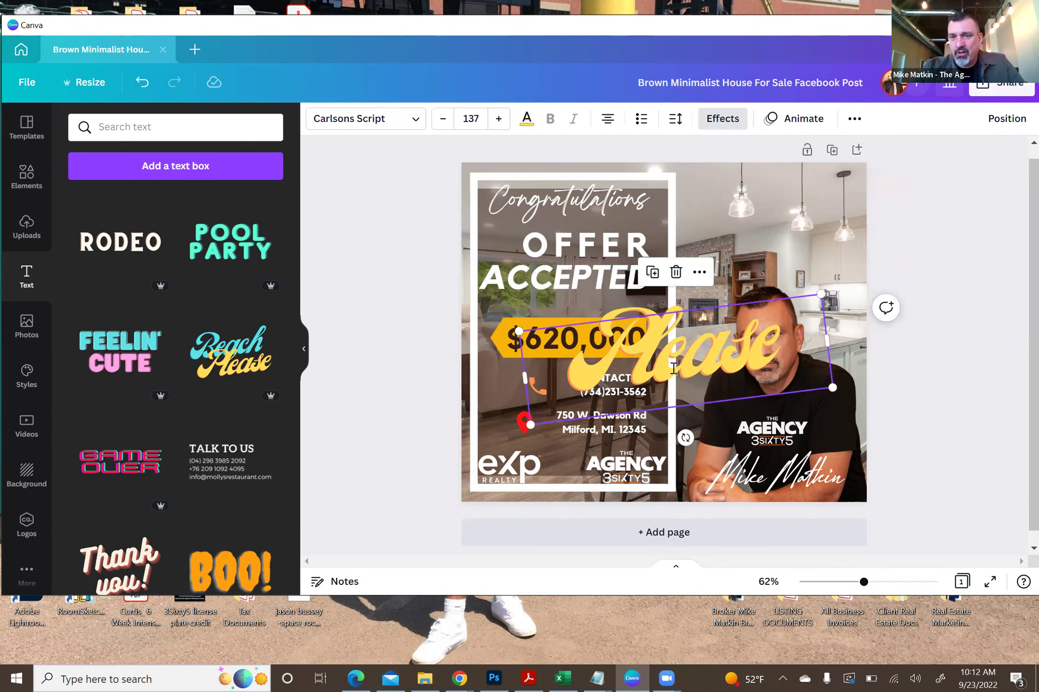
left_click_drag(634, 358, 791, 342)
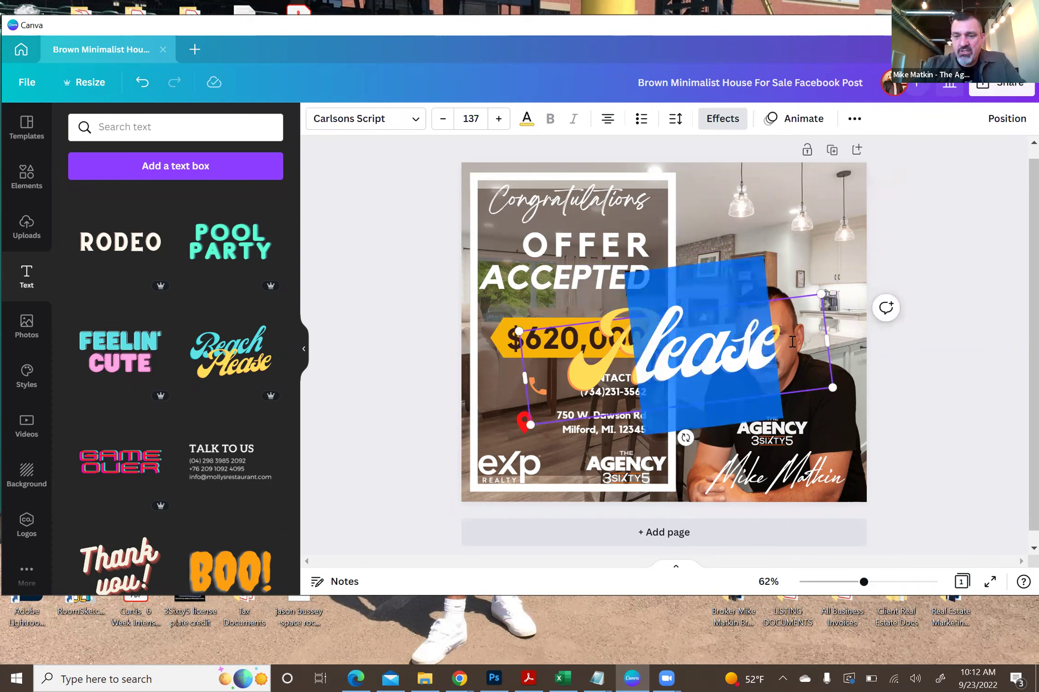
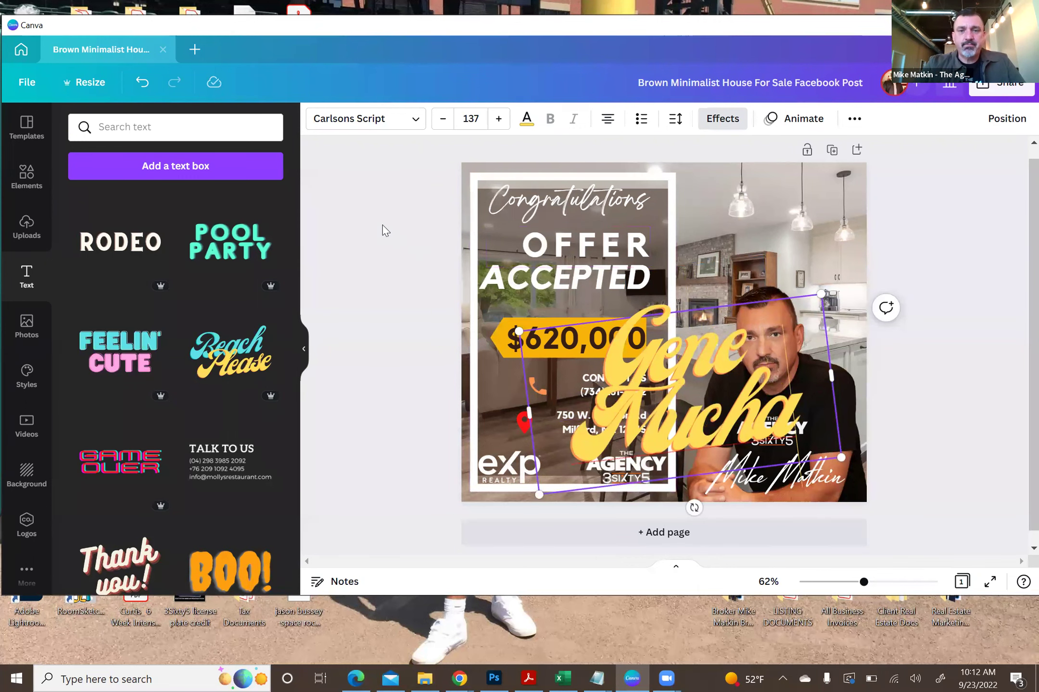
left_click(422, 230)
left_click(706, 367)
key("Delete")
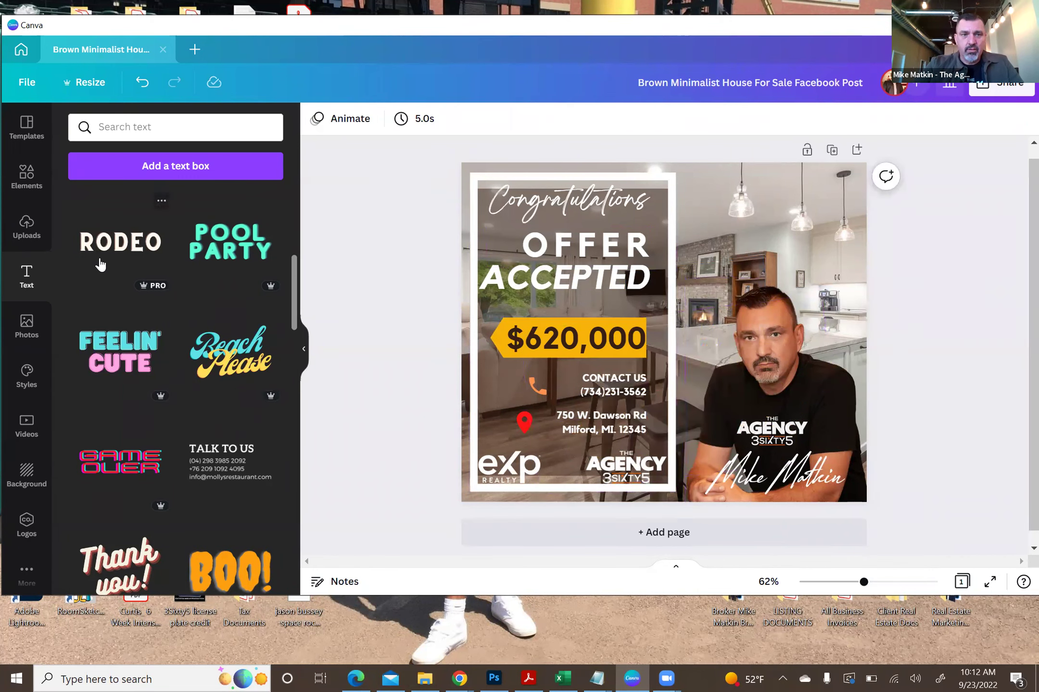
- Add a text box reading 'ajaslslsls' and enlarge it to a much bigger size
left_click(170, 172)
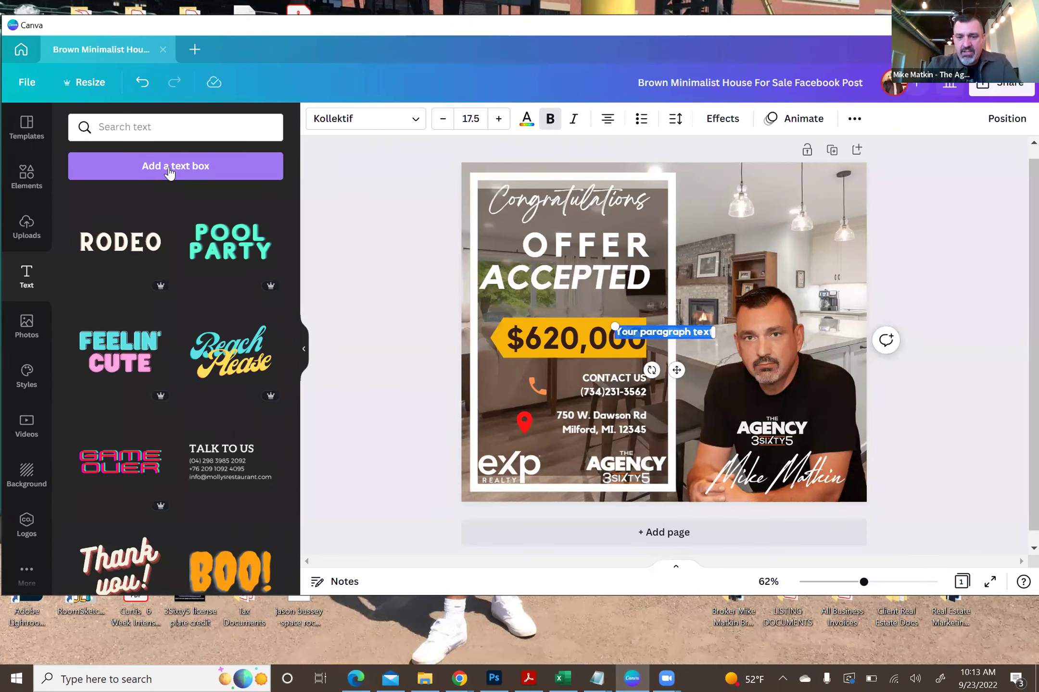
type("ajaslslsls")
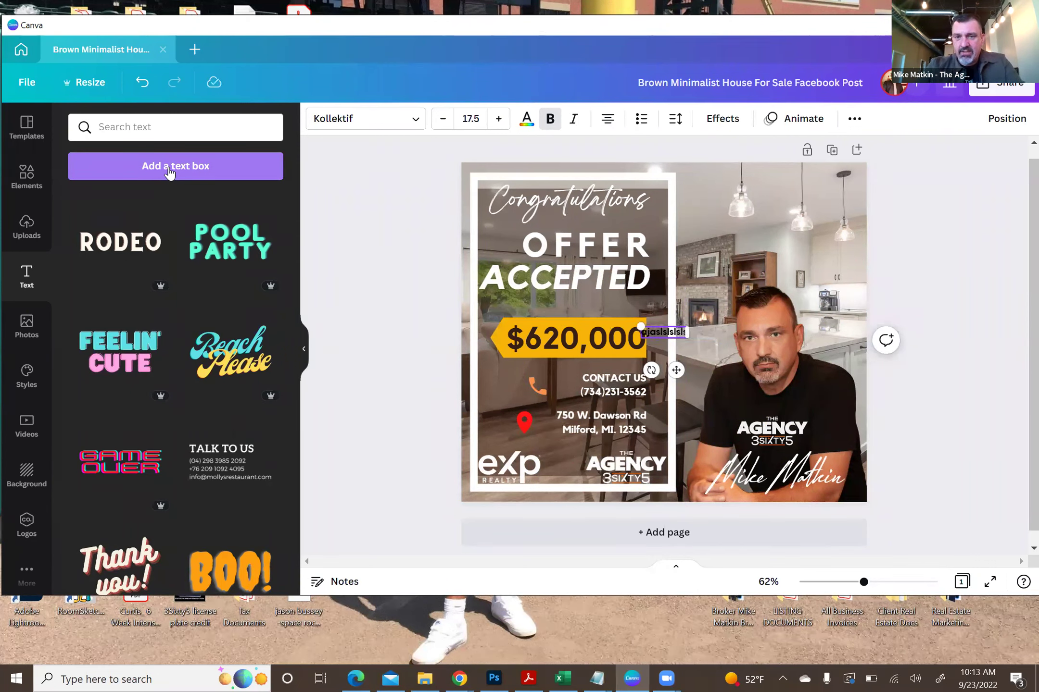
left_click_drag(639, 328, 478, 285)
left_click(402, 319)
left_click(531, 321)
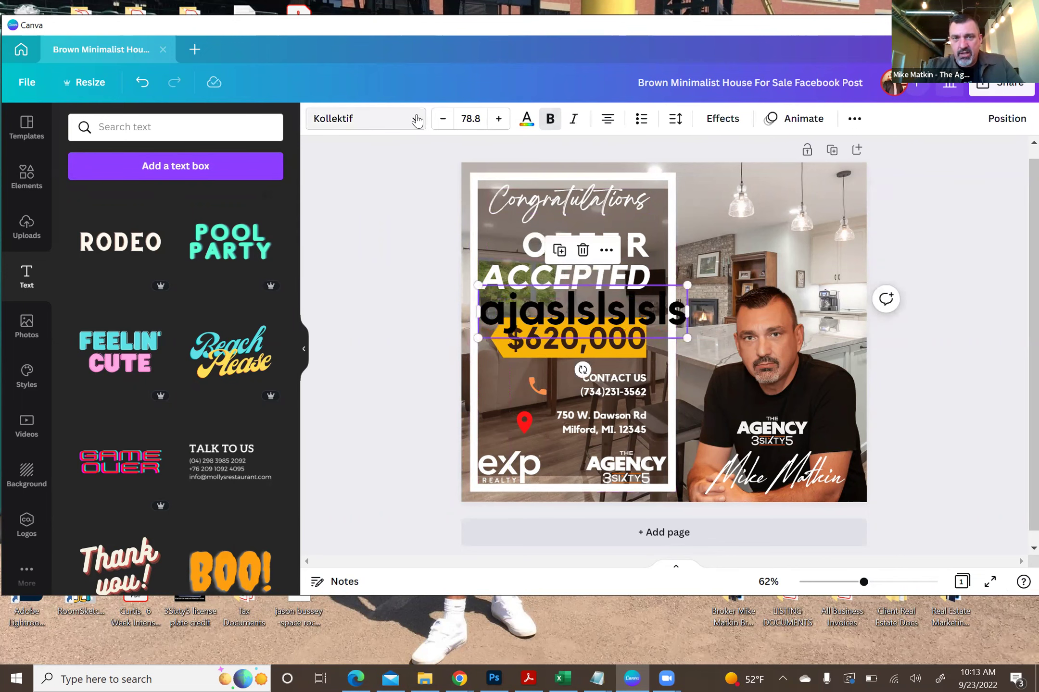
- Change the trial text's font to Peace Sans and give it a Shadow effect
left_click(416, 120)
left_click(129, 342)
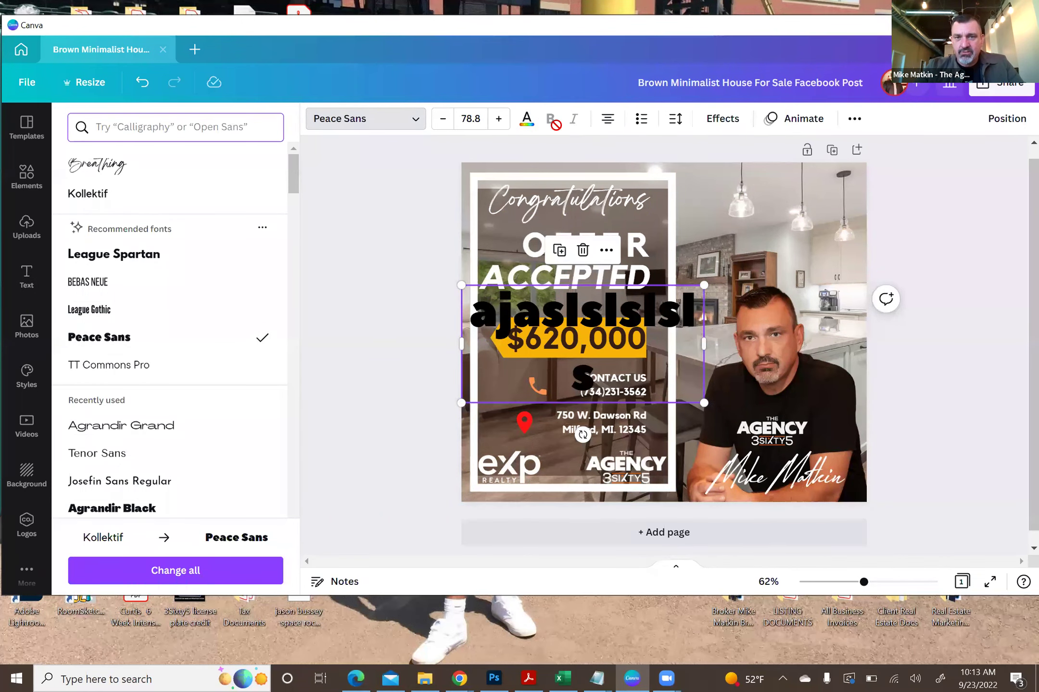
left_click(723, 118)
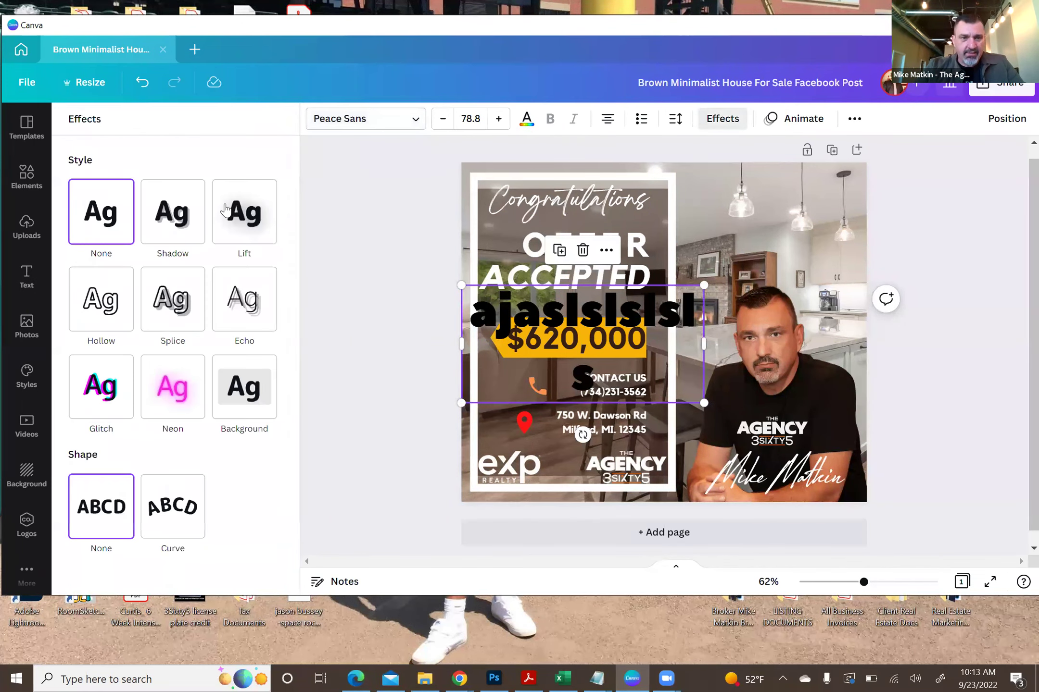
left_click(186, 215)
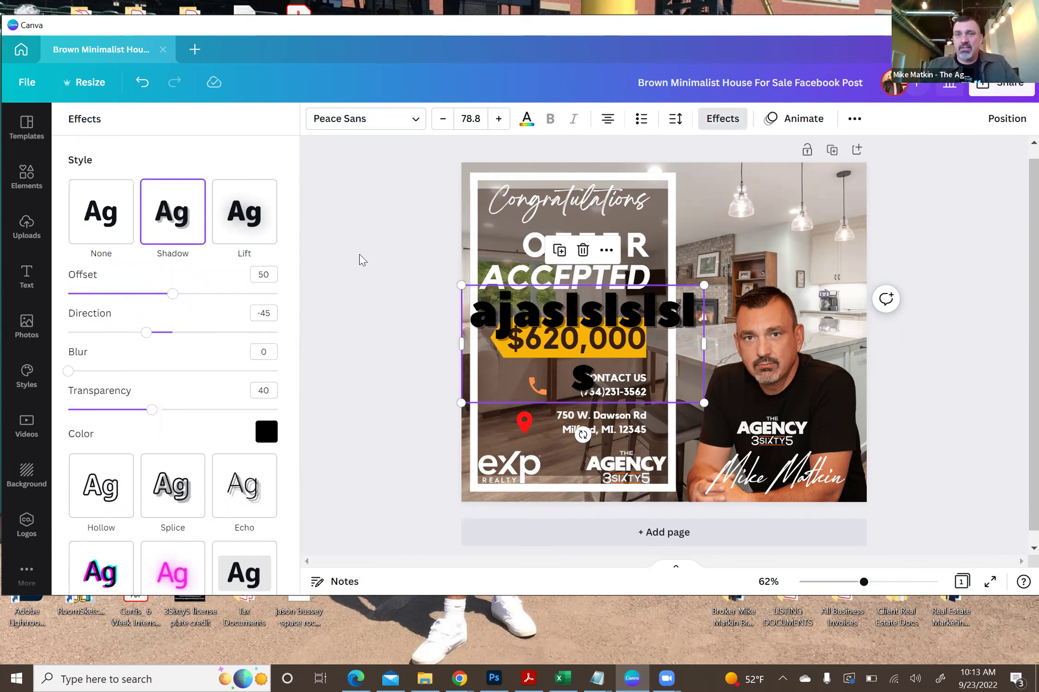
key("Escape")
- Delete the stray gibberish text box from the post
left_click(514, 314)
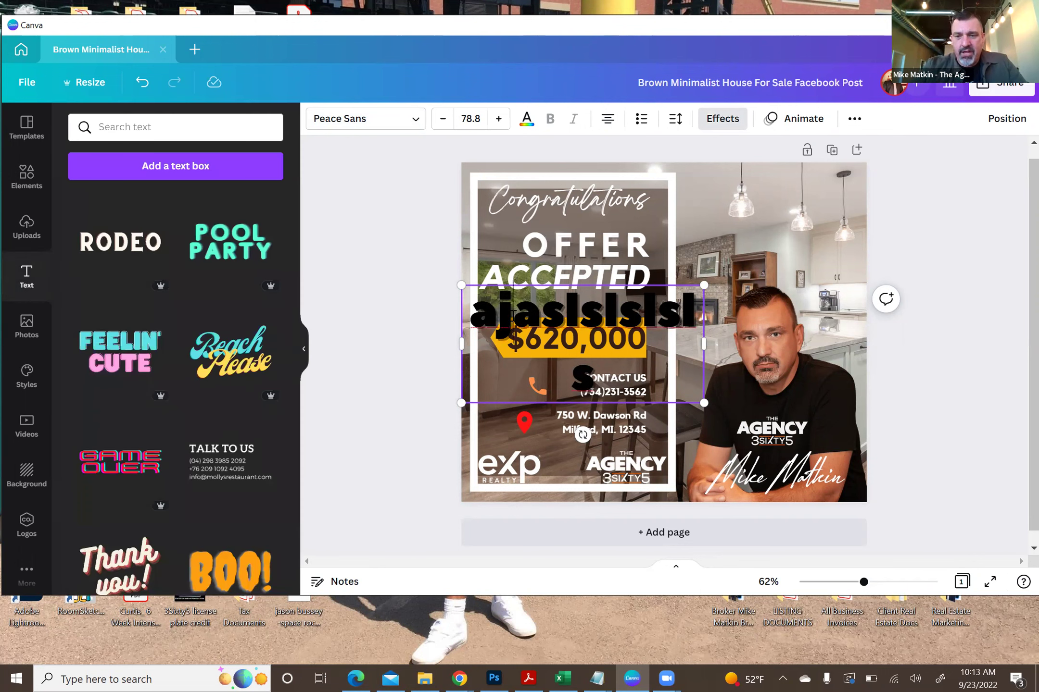
key("Delete")
left_click(422, 210)
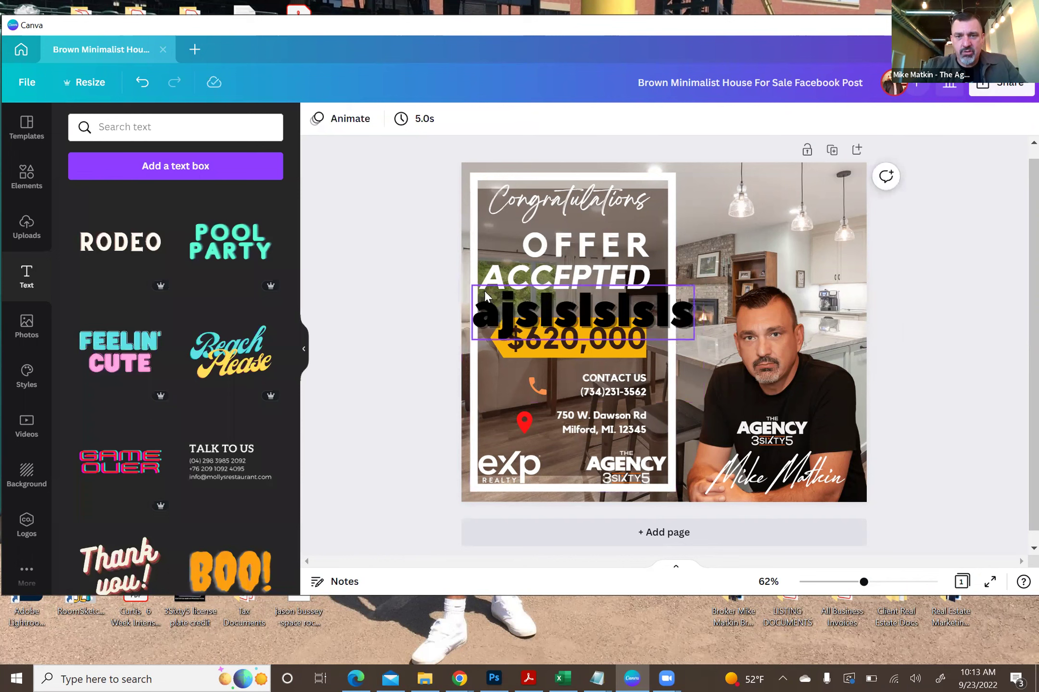
left_click(500, 303)
key("Delete")
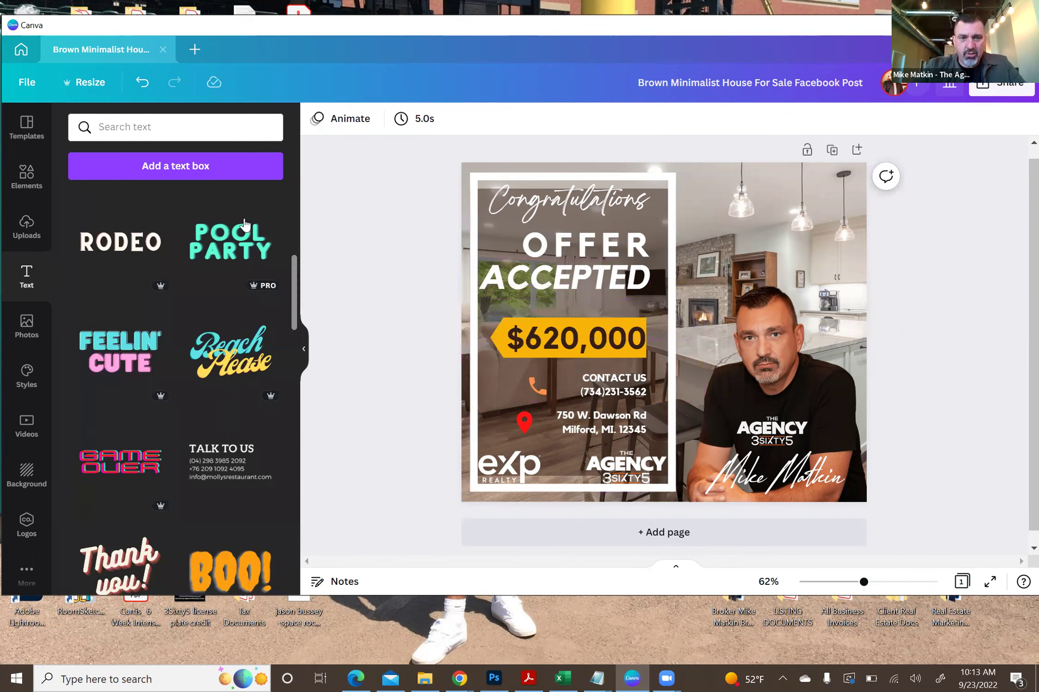
- Add the Wild SALE text design to the post and ungroup it
scroll(294, 315, "down", 1)
left_click_drag(294, 315, 298, 462)
scroll(296, 459, "down", 2)
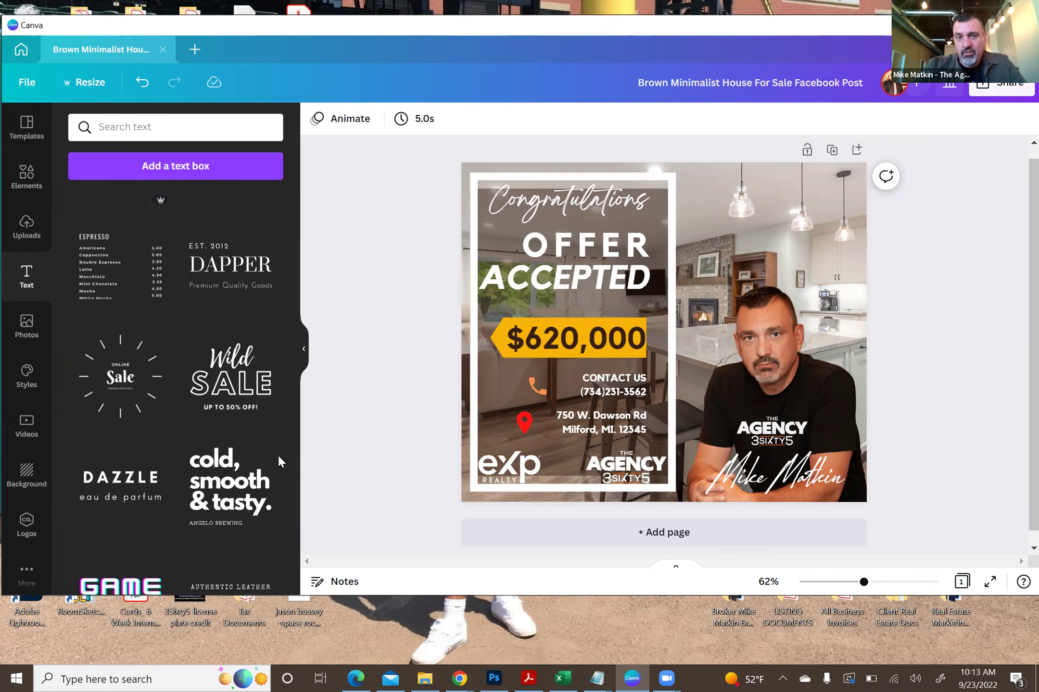
left_click(227, 379)
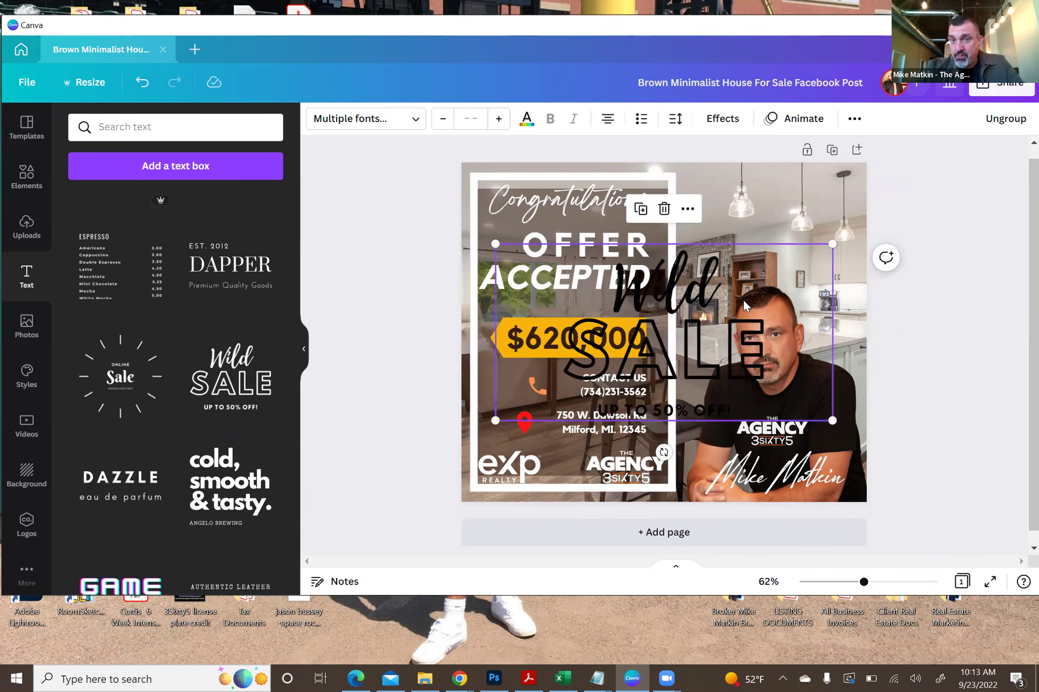
left_click(908, 317)
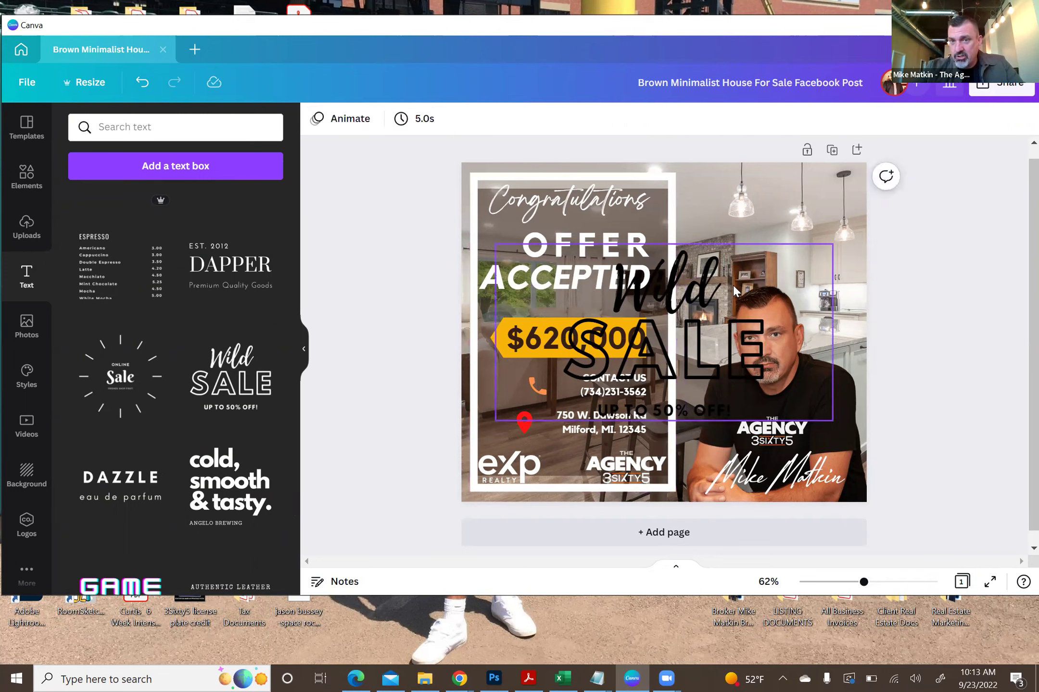
left_click(712, 275)
left_click(726, 357)
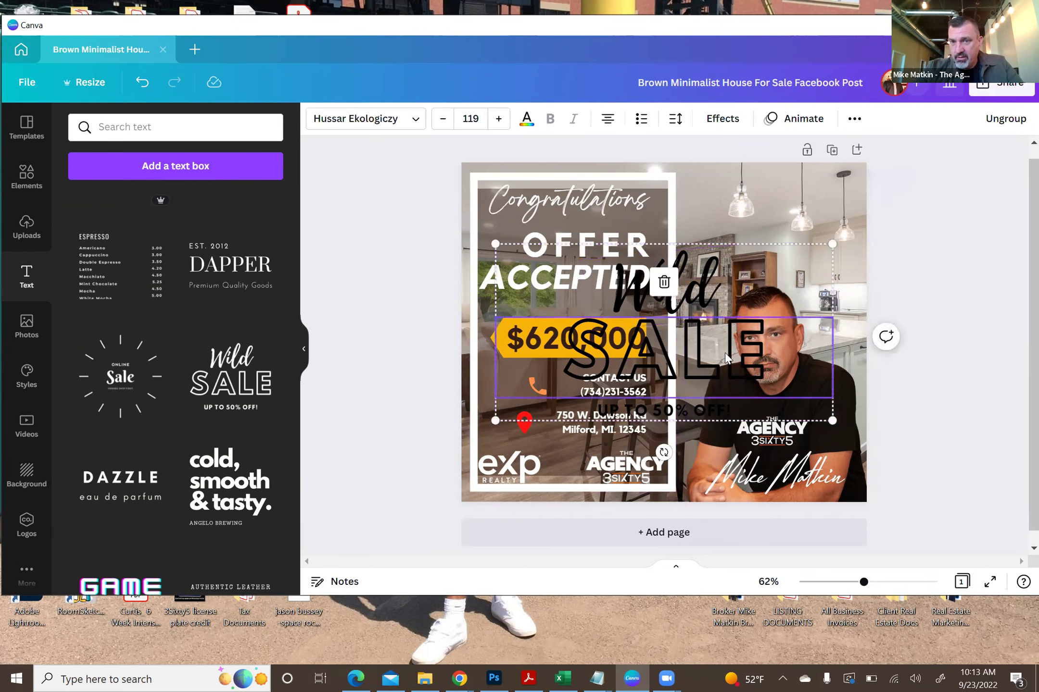
left_click(1005, 119)
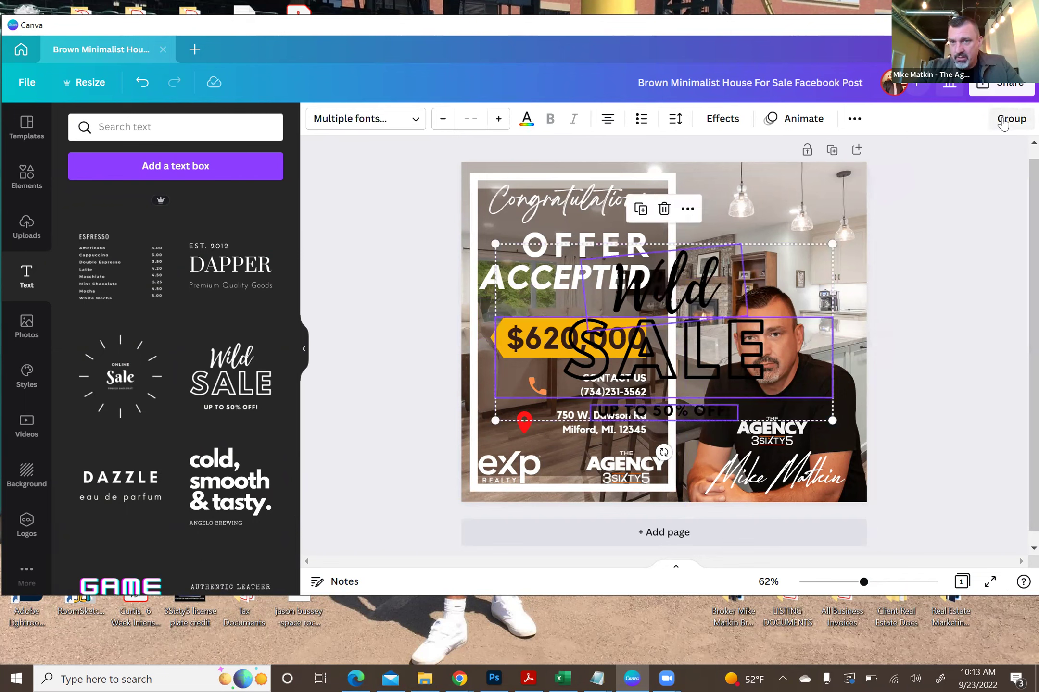
- Delete SALE and 'UP TO 50% OFF!', then retype Wild as a two-word name
left_click(974, 331)
left_click(740, 345)
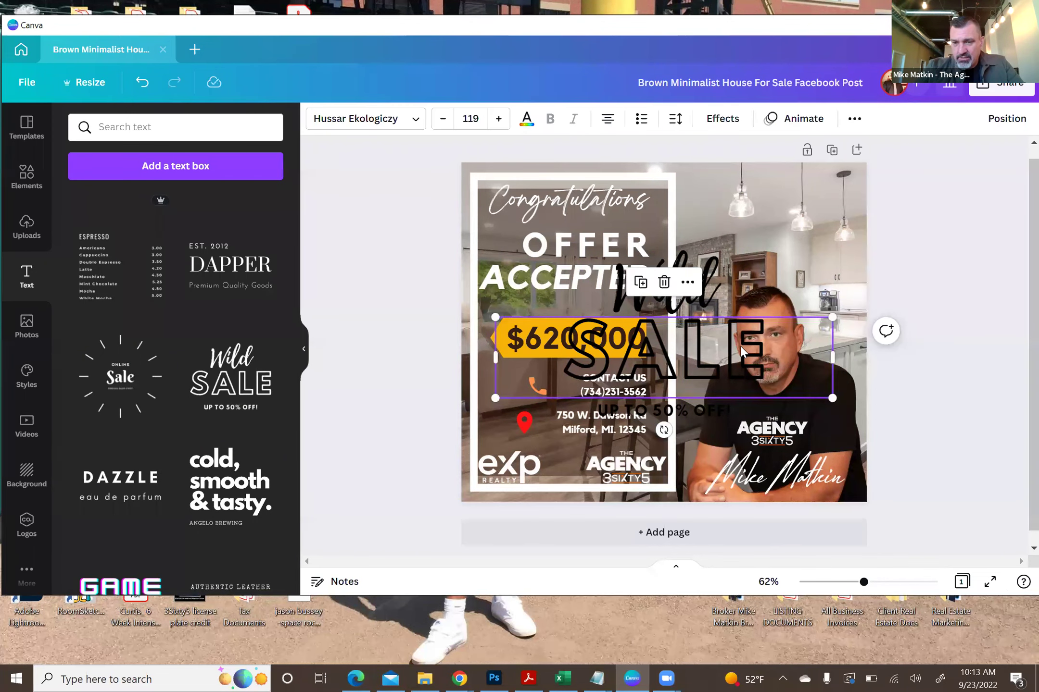
key("Delete")
left_click(652, 413)
key("Delete")
left_click(671, 288)
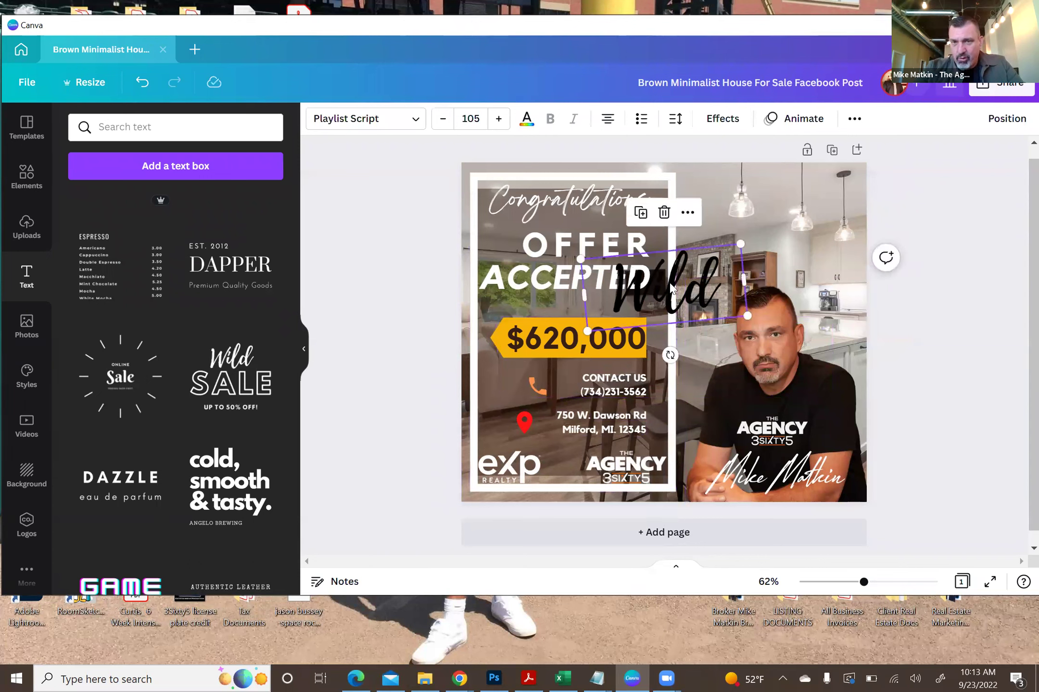
double_click(671, 289)
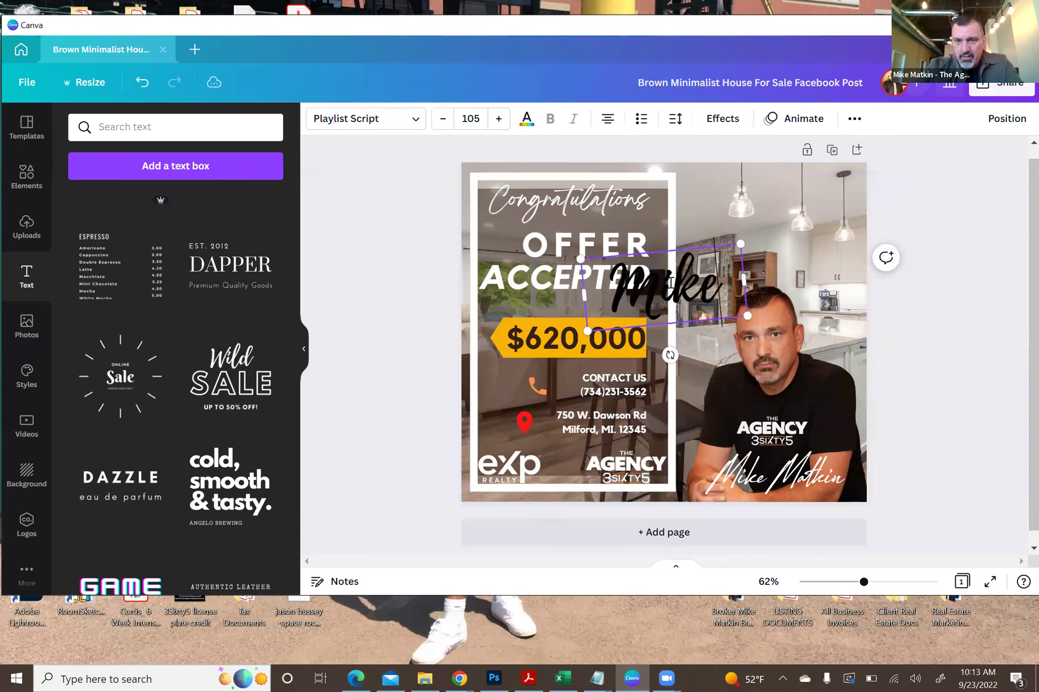
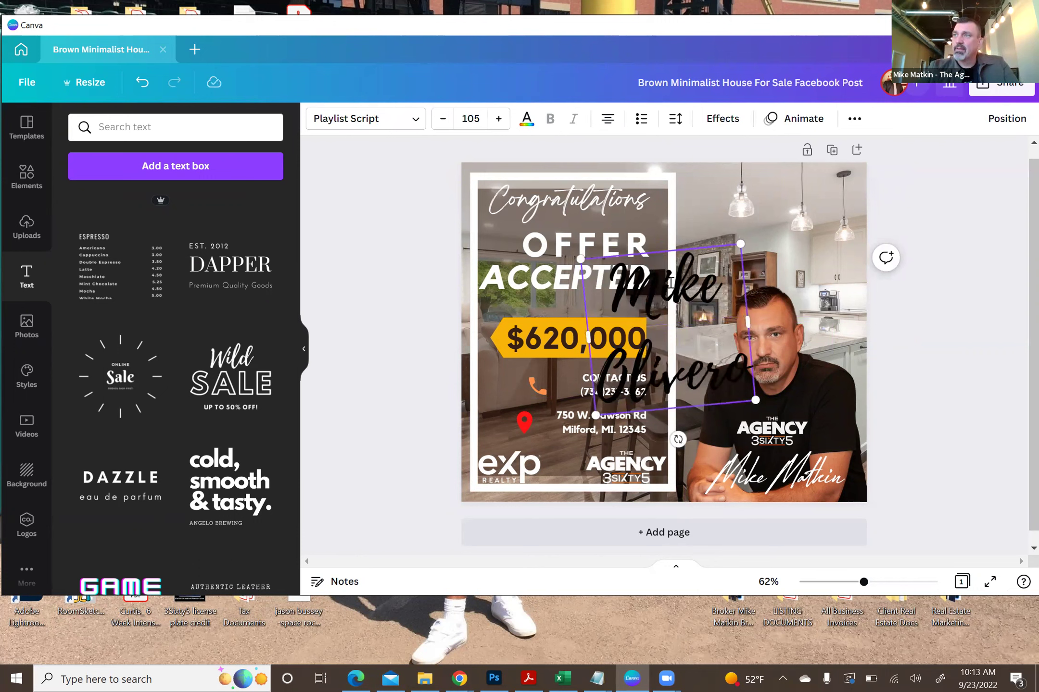
- Color the script name text with the custom light blue #49C4F8
left_click(427, 245)
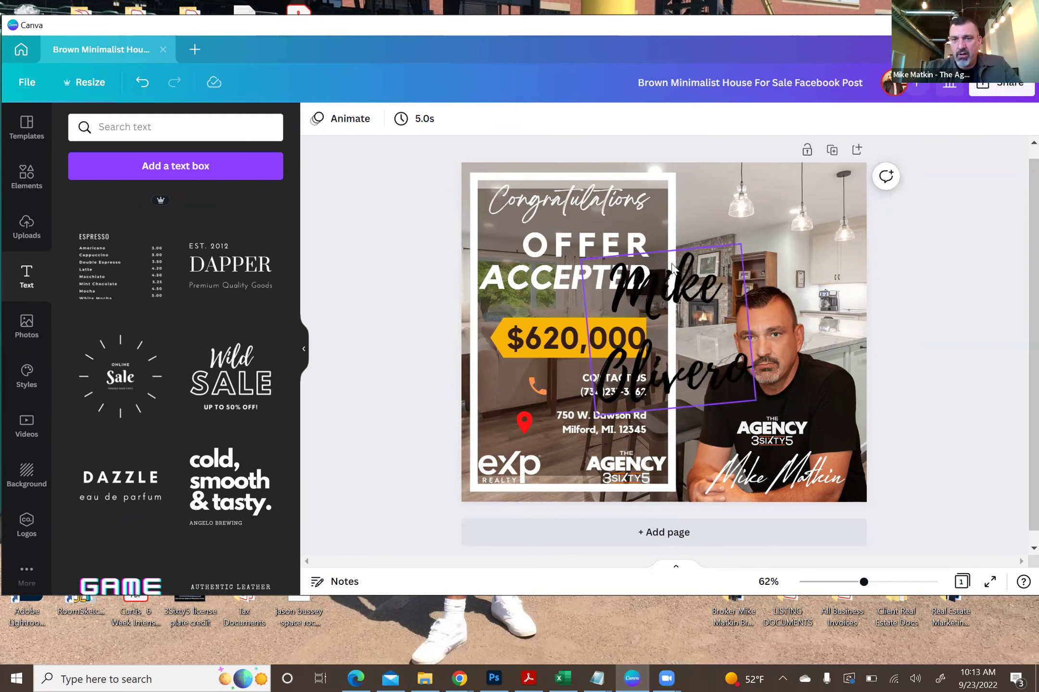
left_click(672, 269)
left_click(526, 119)
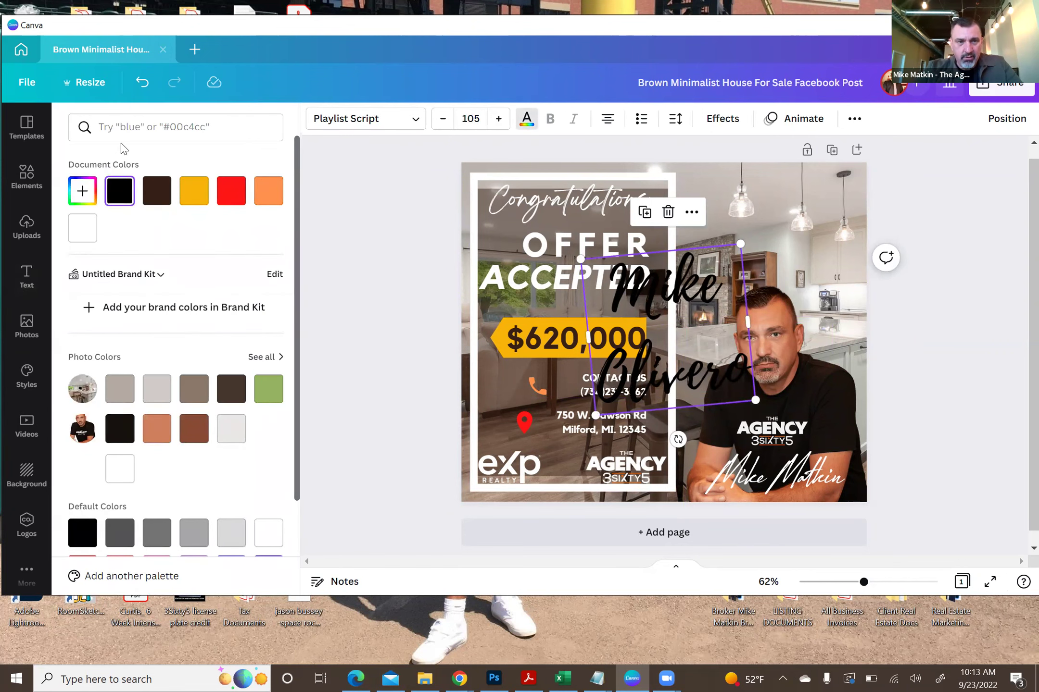
left_click(82, 191)
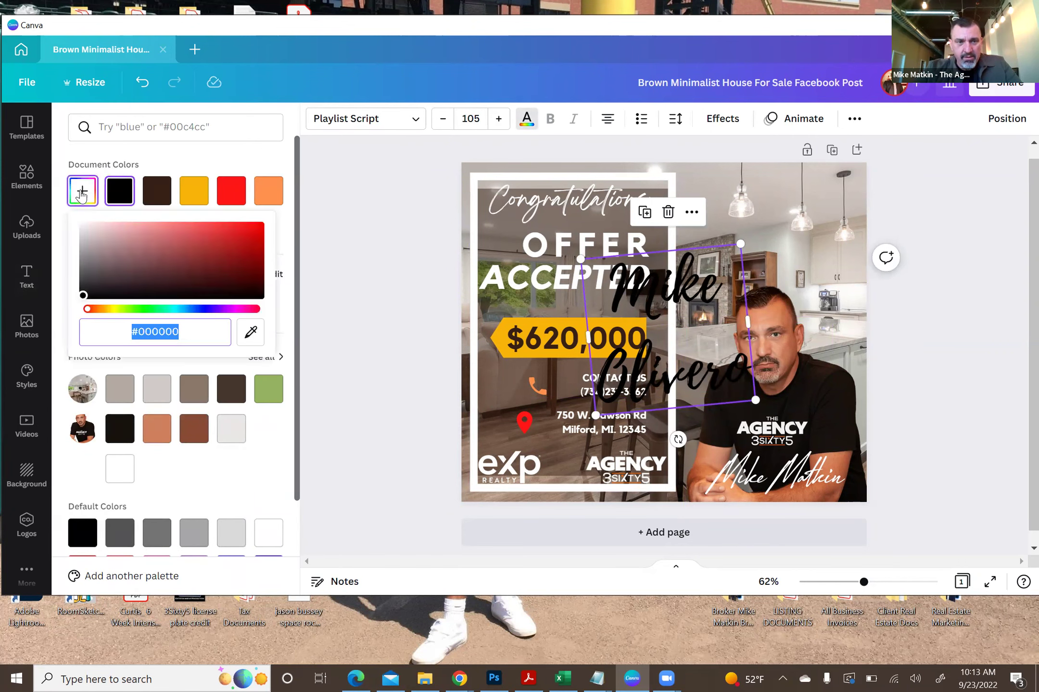
left_click(193, 308)
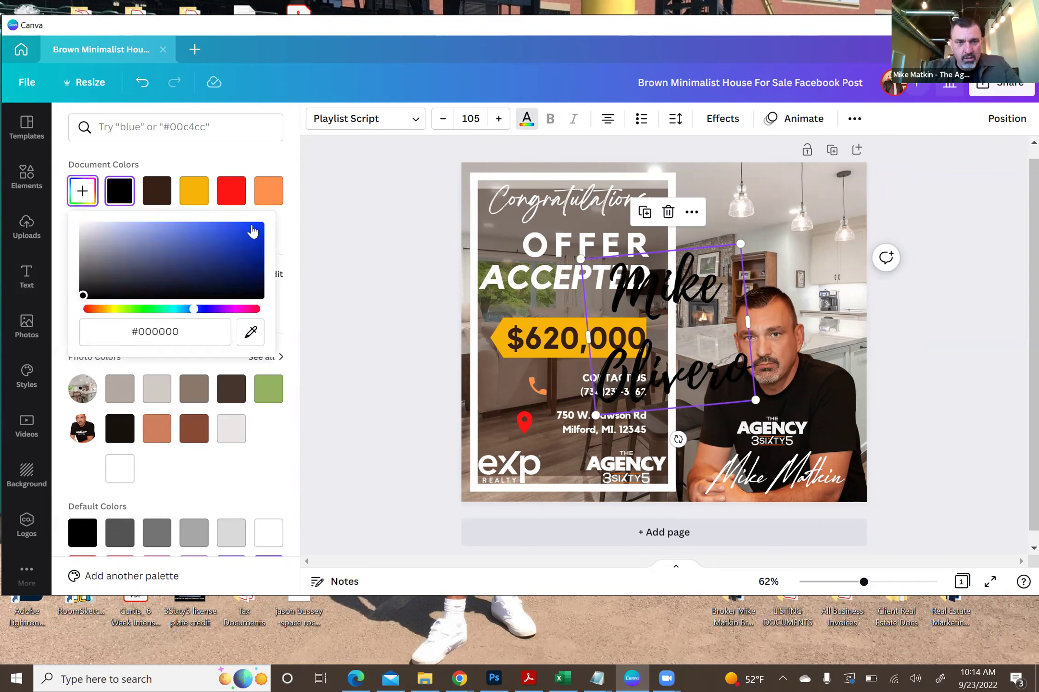
left_click(195, 227)
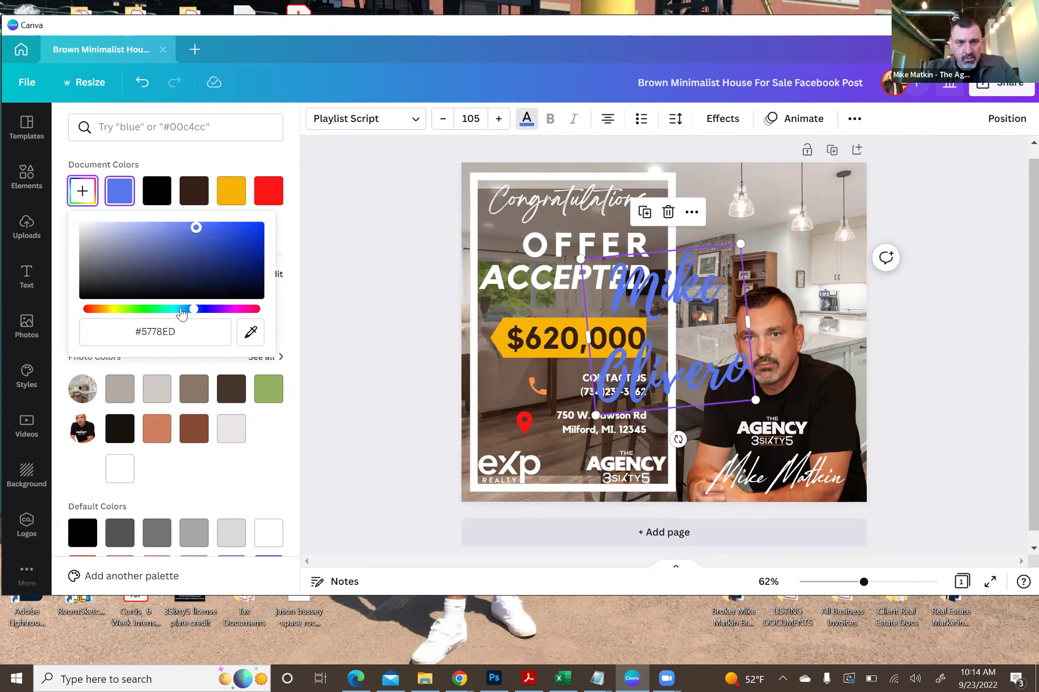
left_click(181, 310)
left_click(210, 227)
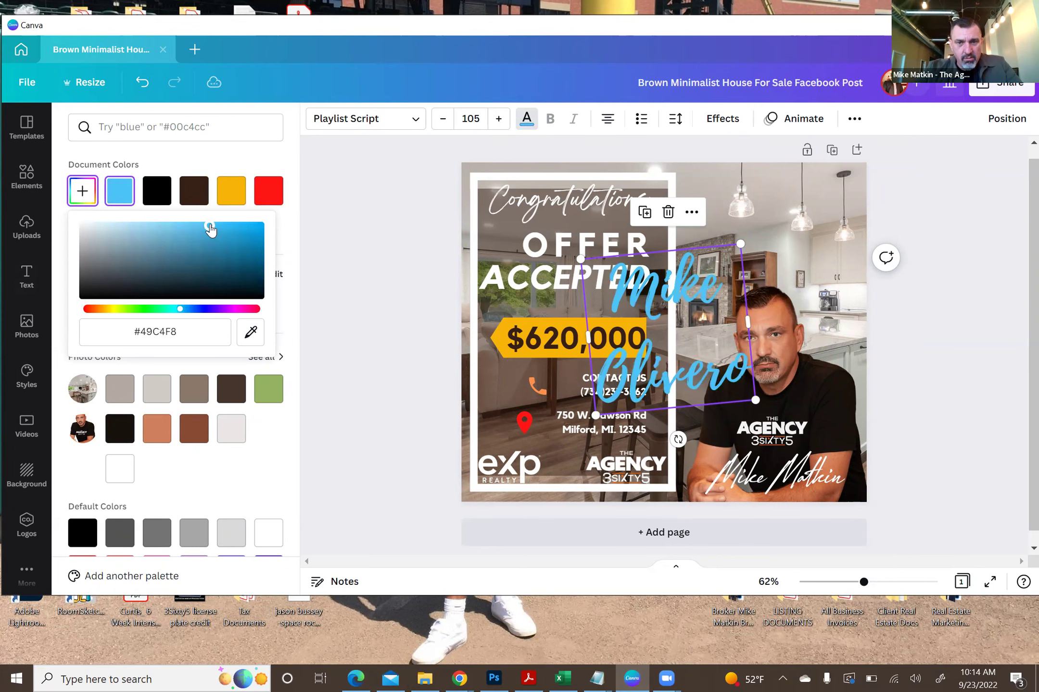
left_click(343, 248)
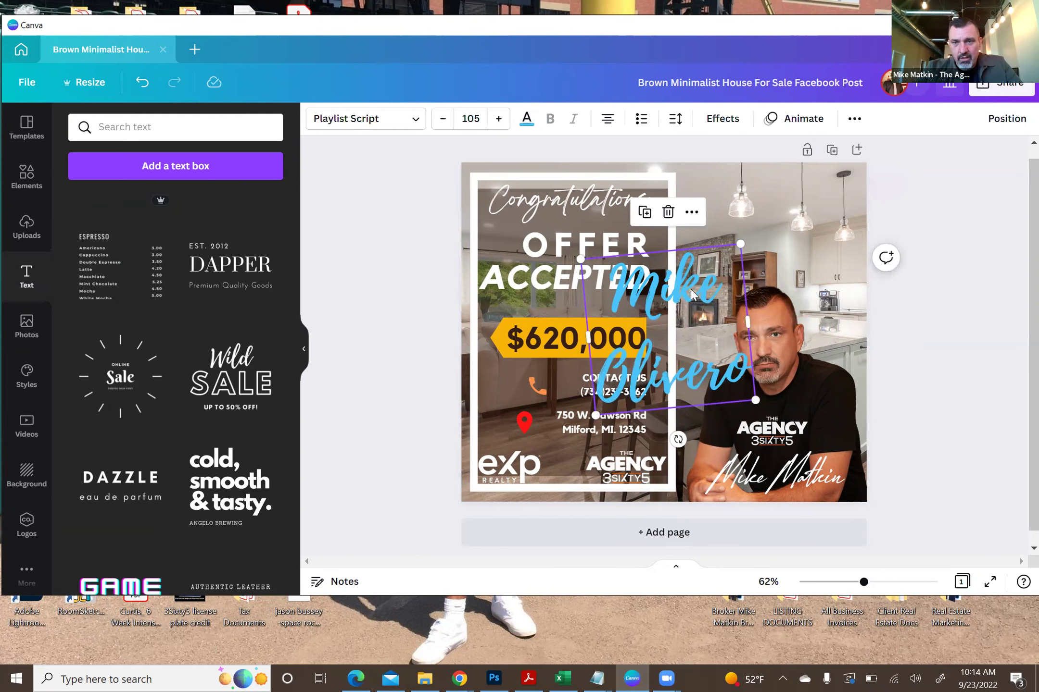
- Give the name a Fade text animation, then delete the name text
left_click(801, 120)
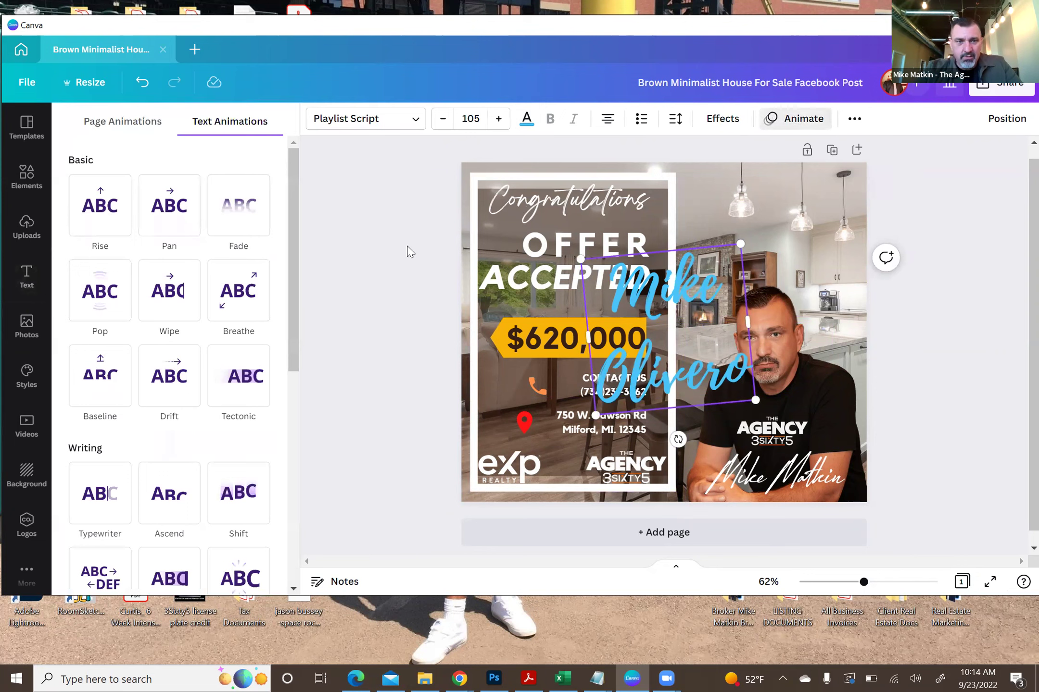
left_click(165, 238)
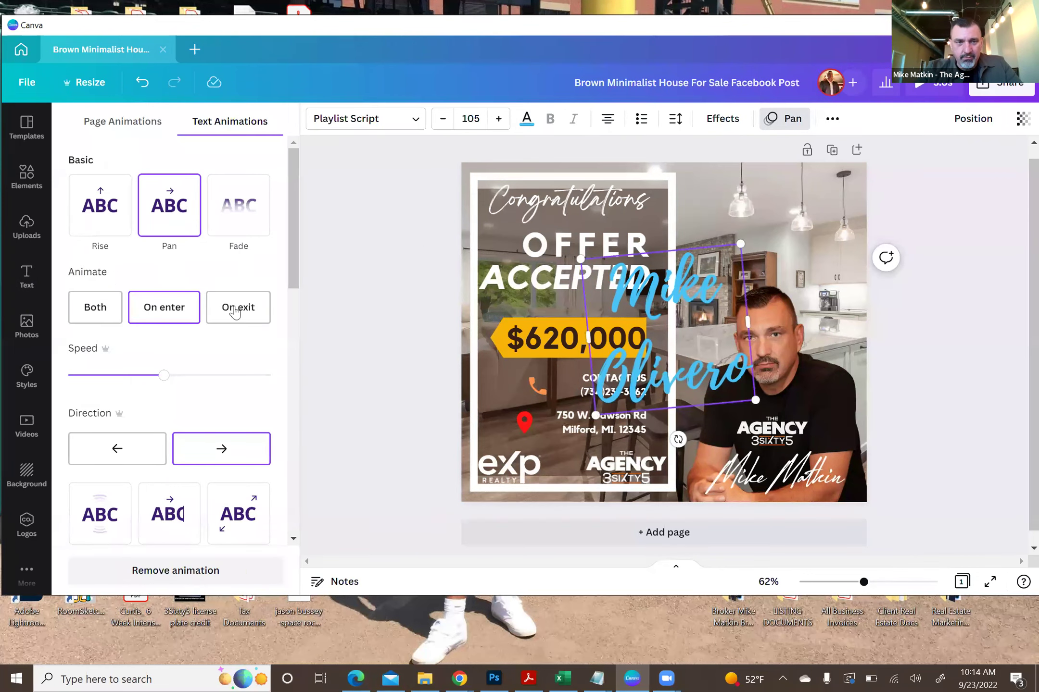
left_click(230, 200)
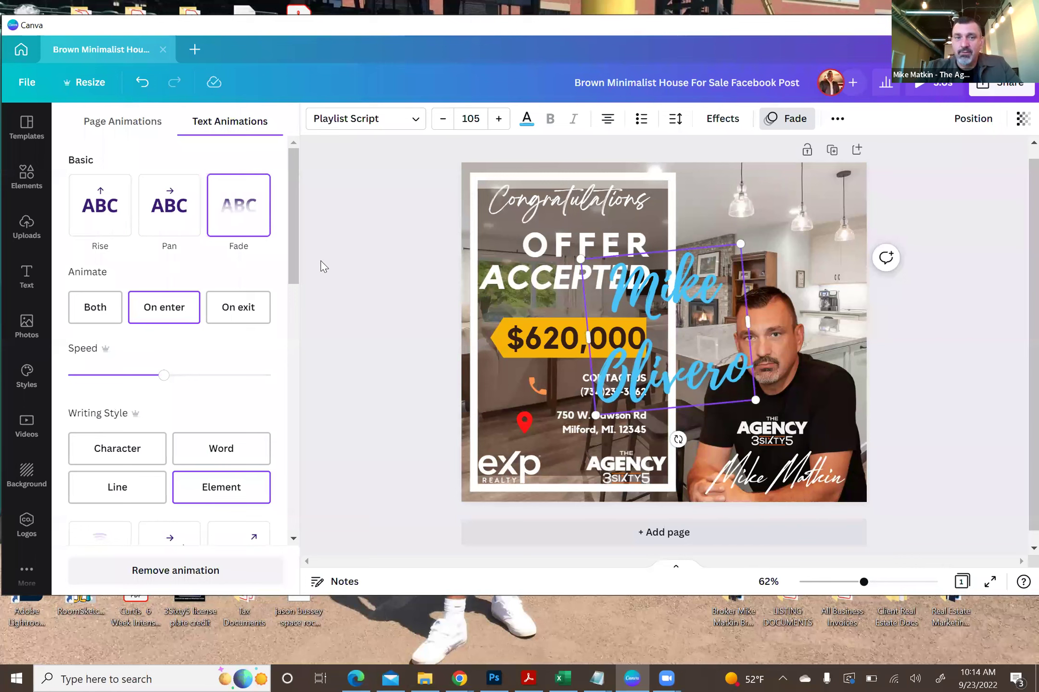
left_click(378, 290)
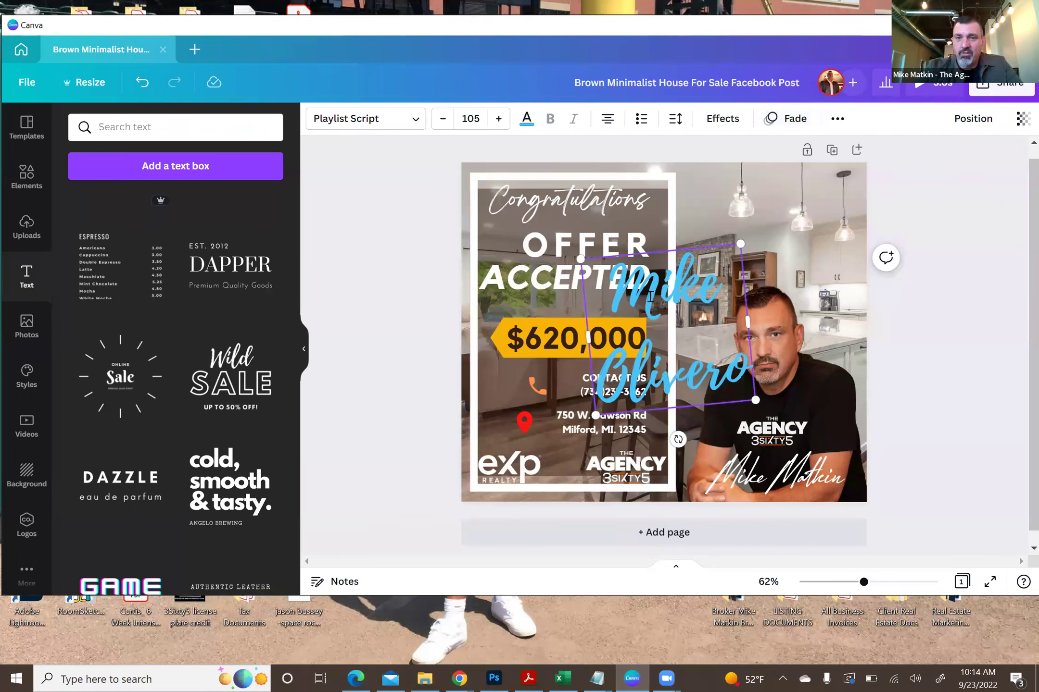
key("Delete")
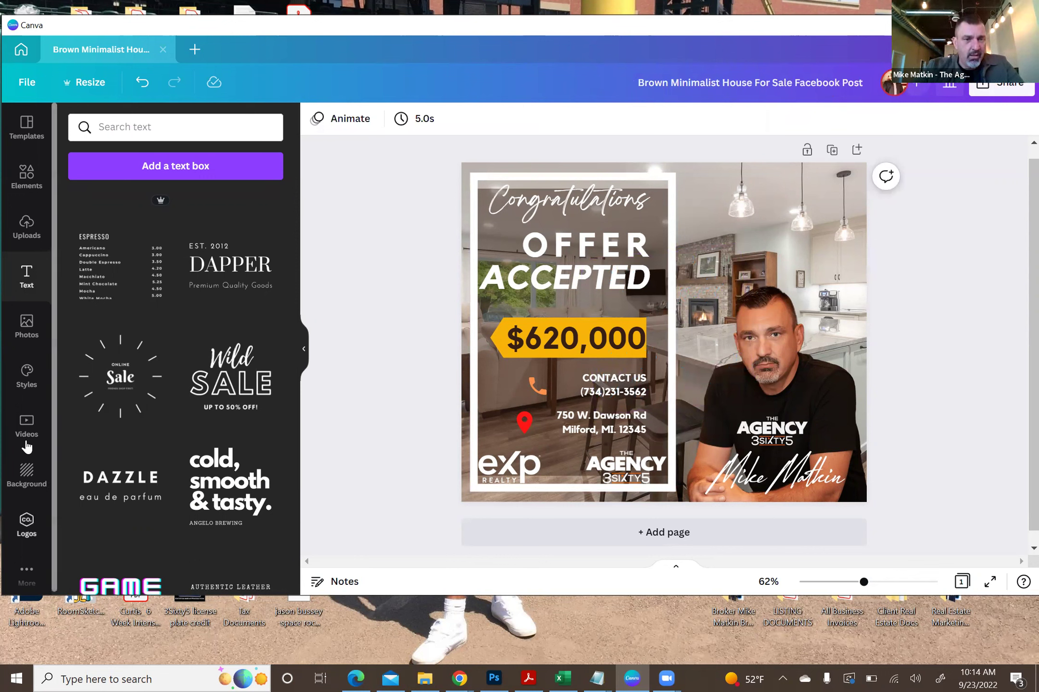
- Open the Photos library and browse the recommended photos
left_click(28, 332)
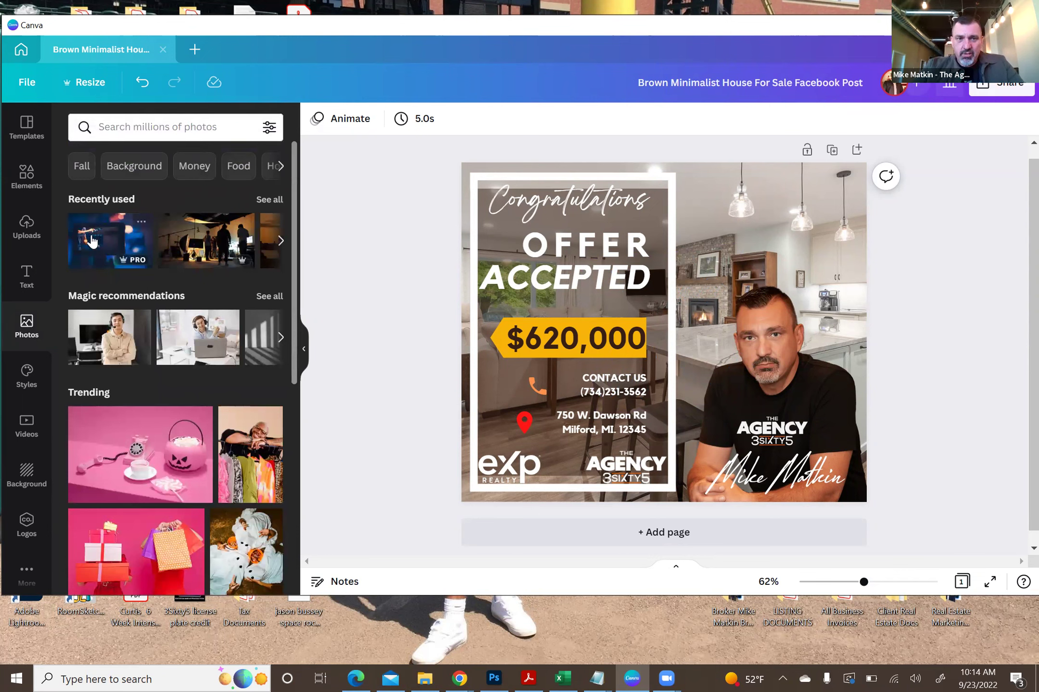
left_click_drag(295, 187, 292, 241)
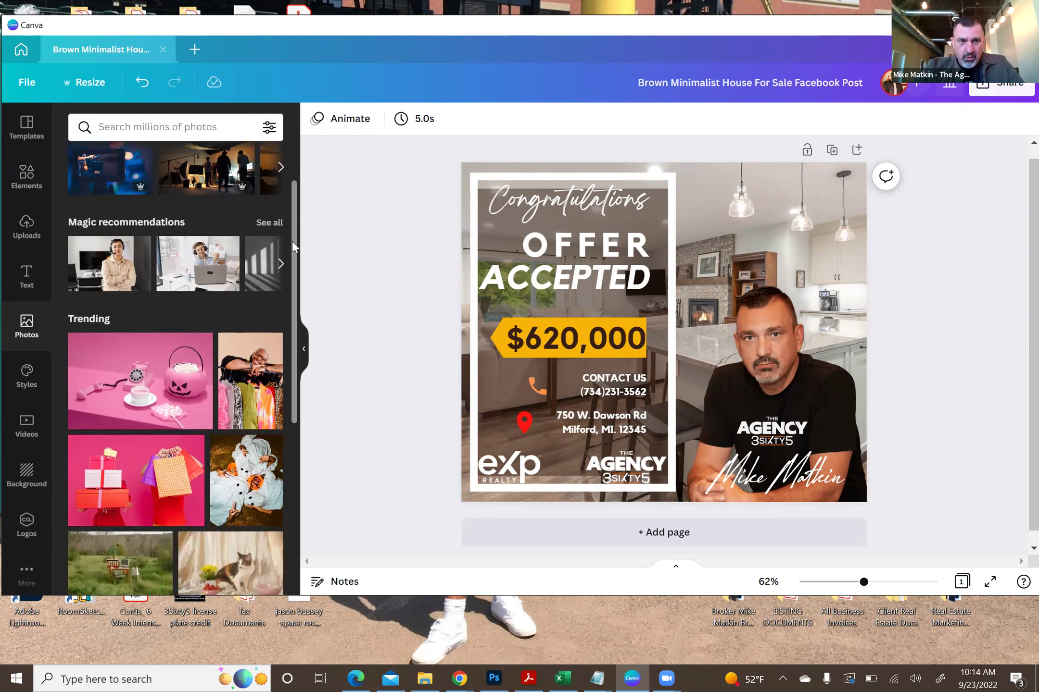
left_click(280, 231)
left_click(280, 232)
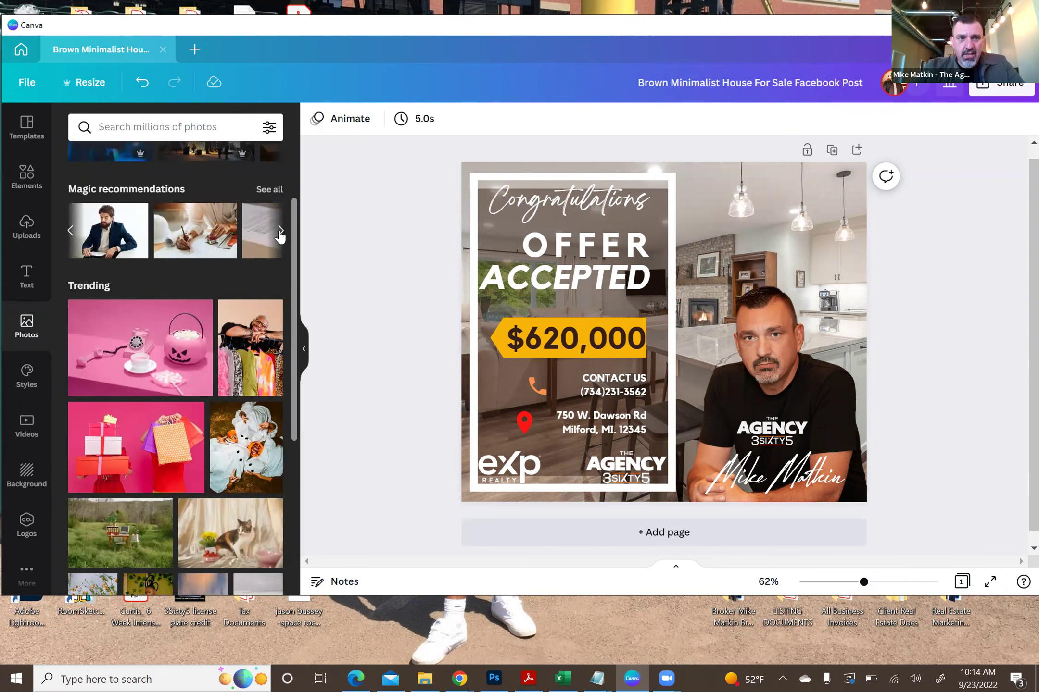
left_click_drag(297, 249, 289, 370)
left_click_drag(288, 384, 290, 439)
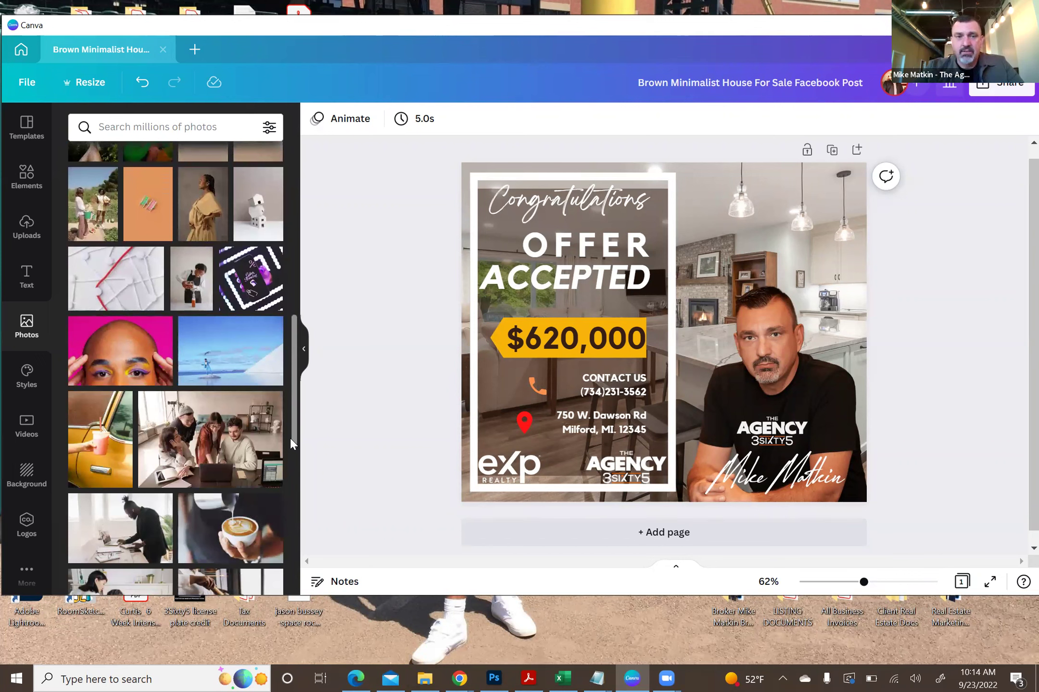
scroll(293, 428, "down", 1)
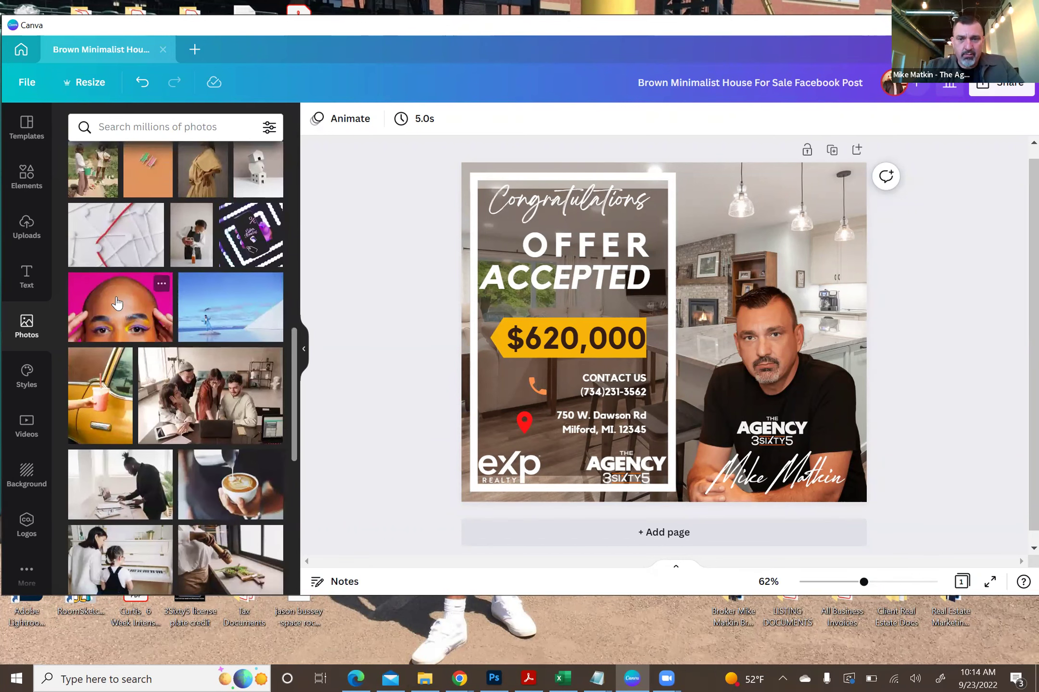
- Add the pink bald-head photo, shrink it toward the upper right, then delete it
left_click(117, 303)
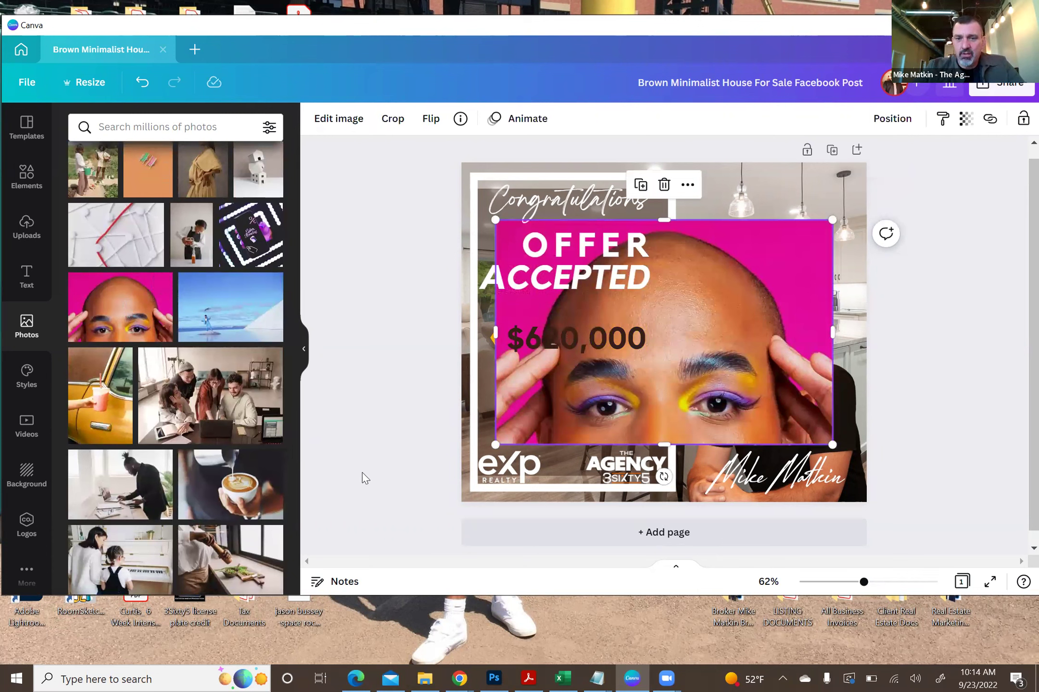
left_click_drag(496, 446, 605, 338)
left_click(410, 266)
left_click(739, 250)
key("Delete")
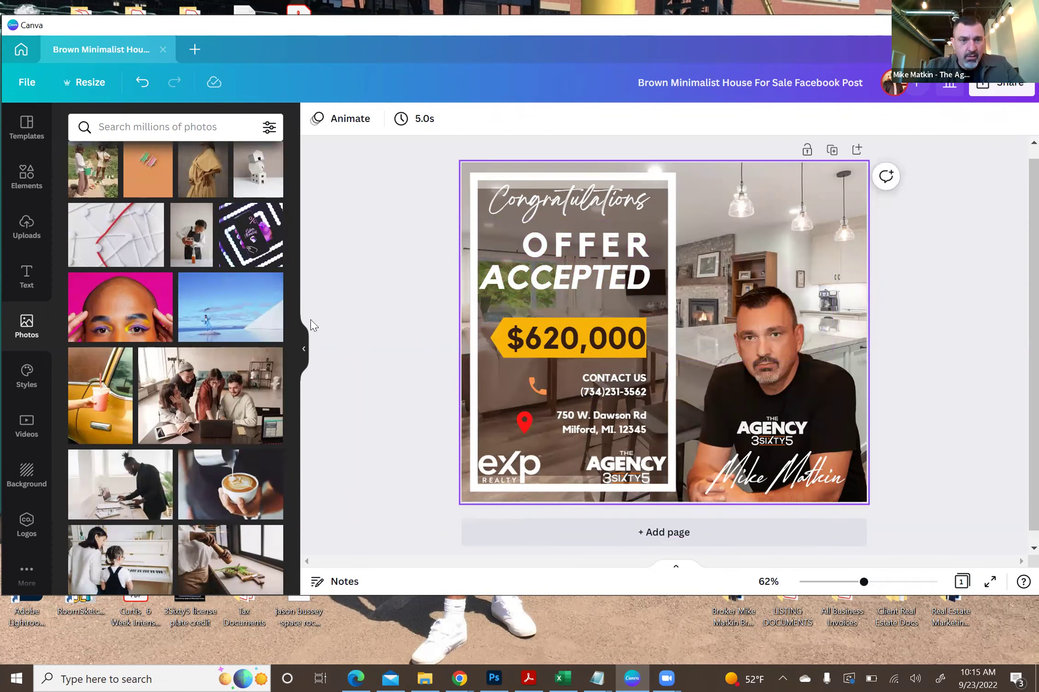
left_click(28, 379)
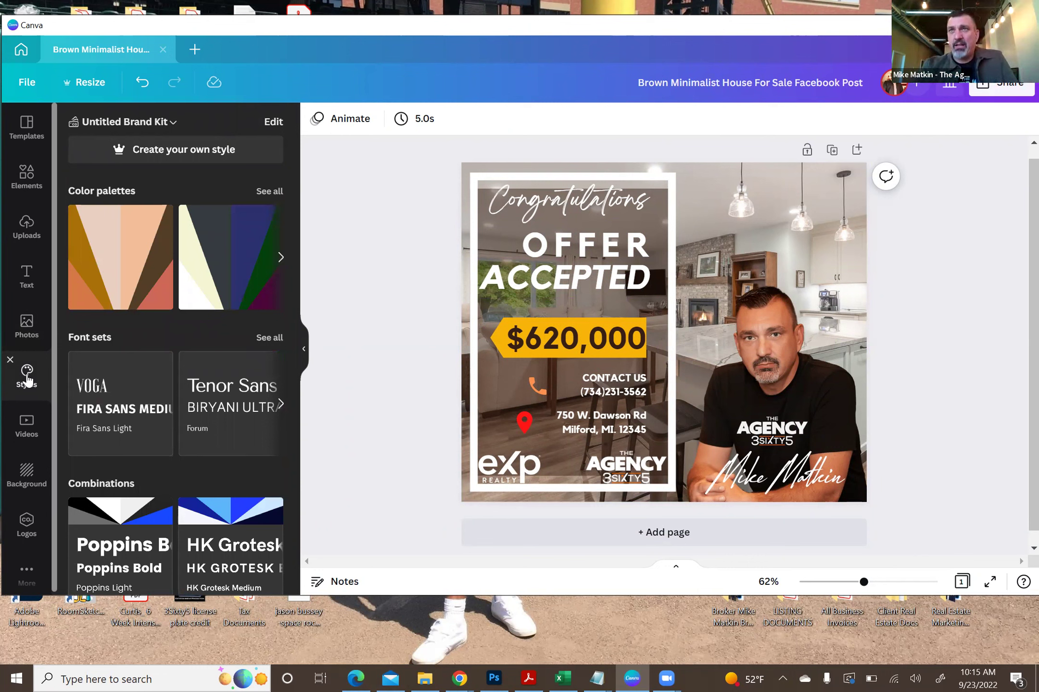
left_click(28, 426)
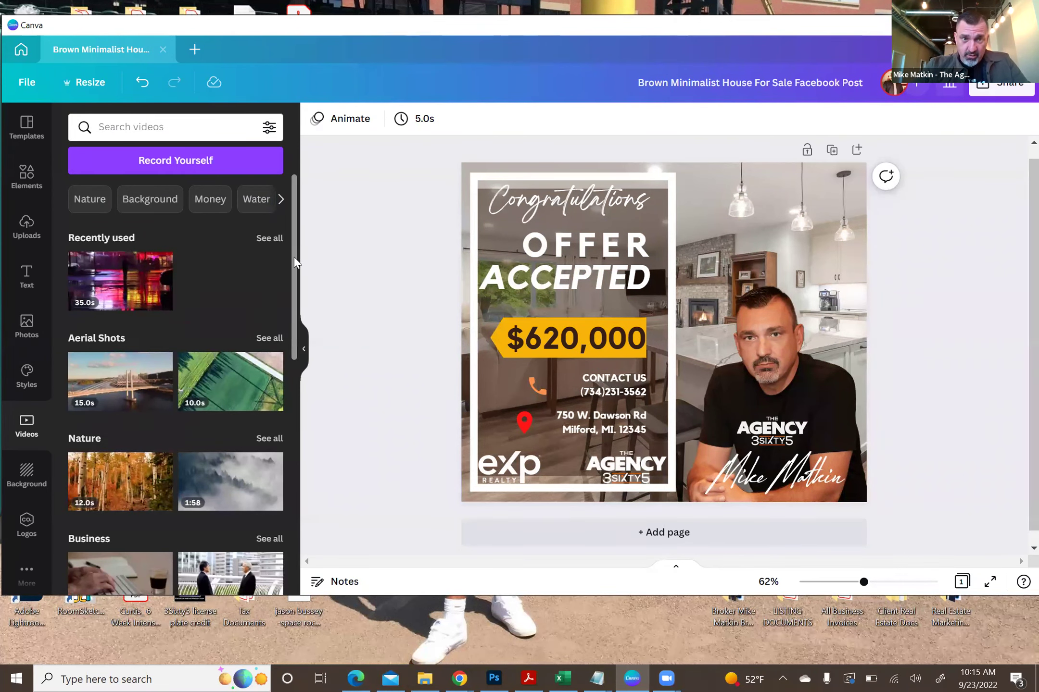
scroll(216, 313, "down", 4)
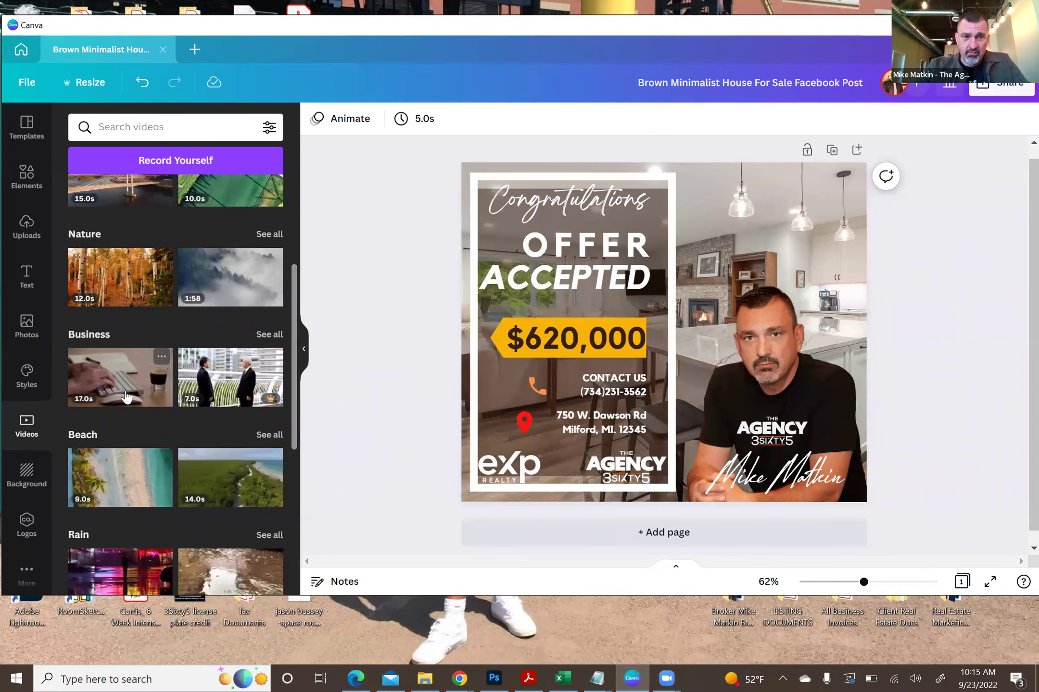
left_click(126, 397)
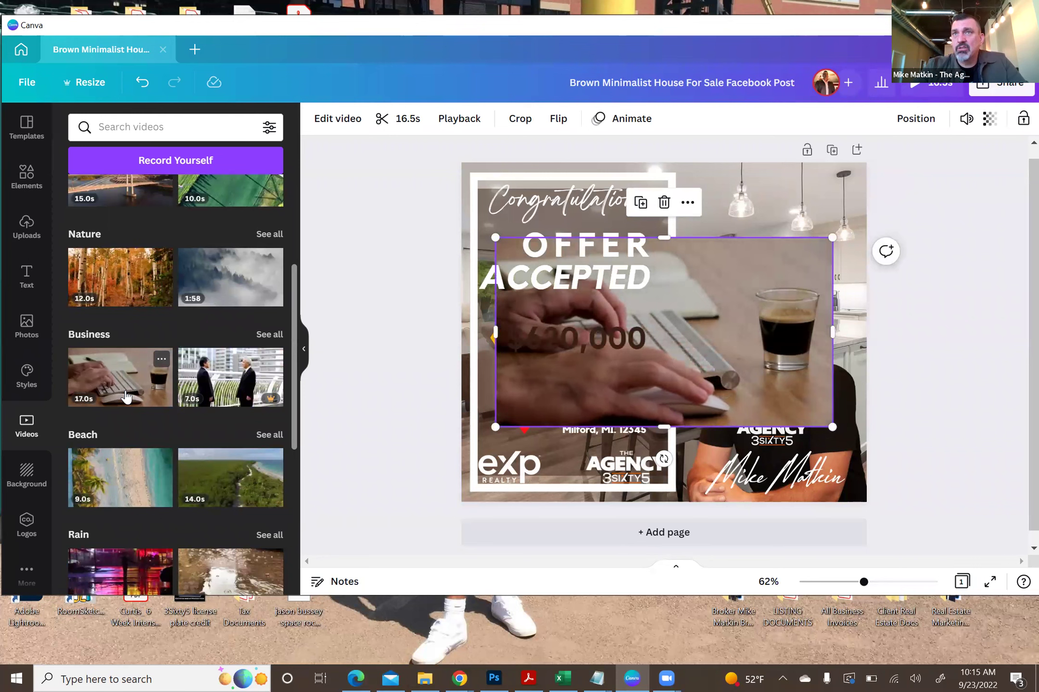
key("ctrl+z")
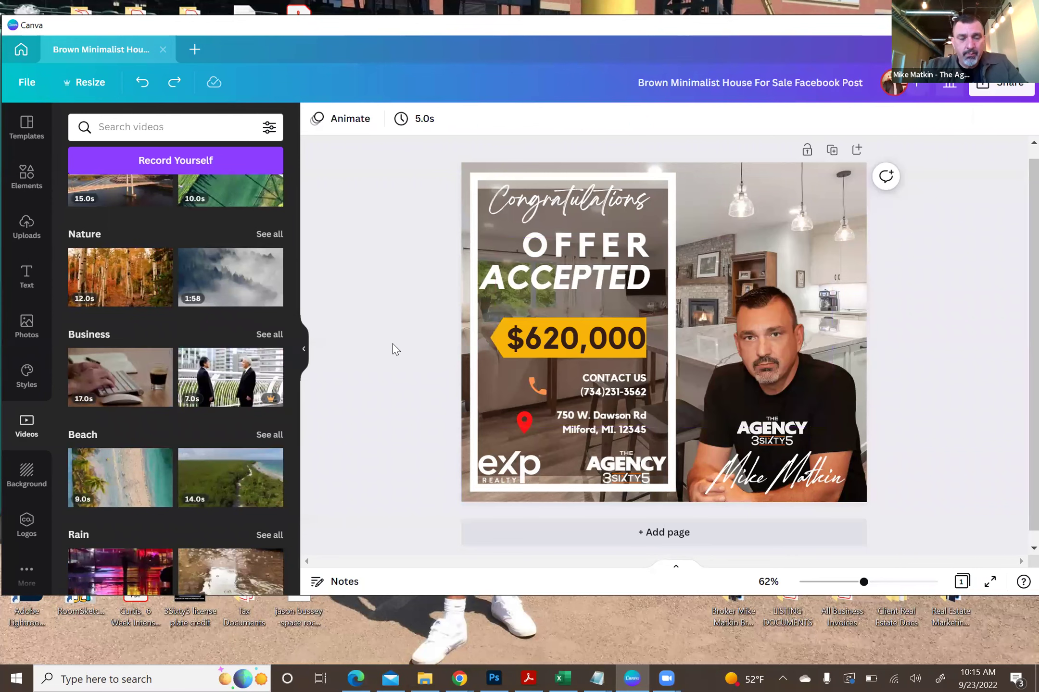
- Try landscape, city-at-night and floral pattern backgrounds, undoing each to restore the kitchen photo
left_click(18, 479)
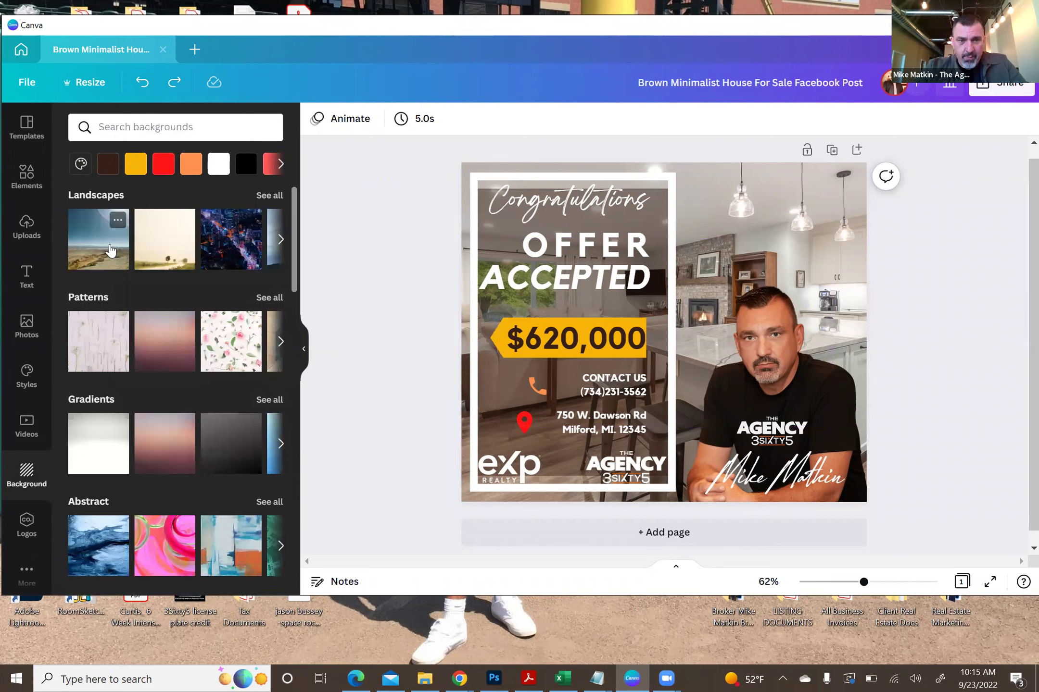
left_click(110, 250)
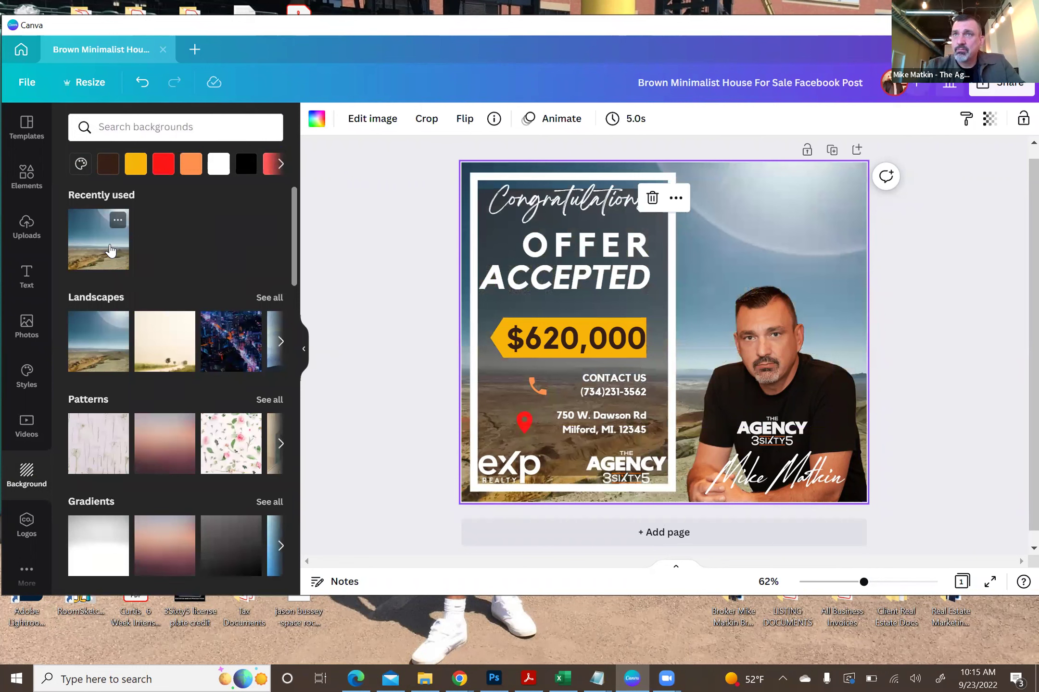
key("ctrl+z")
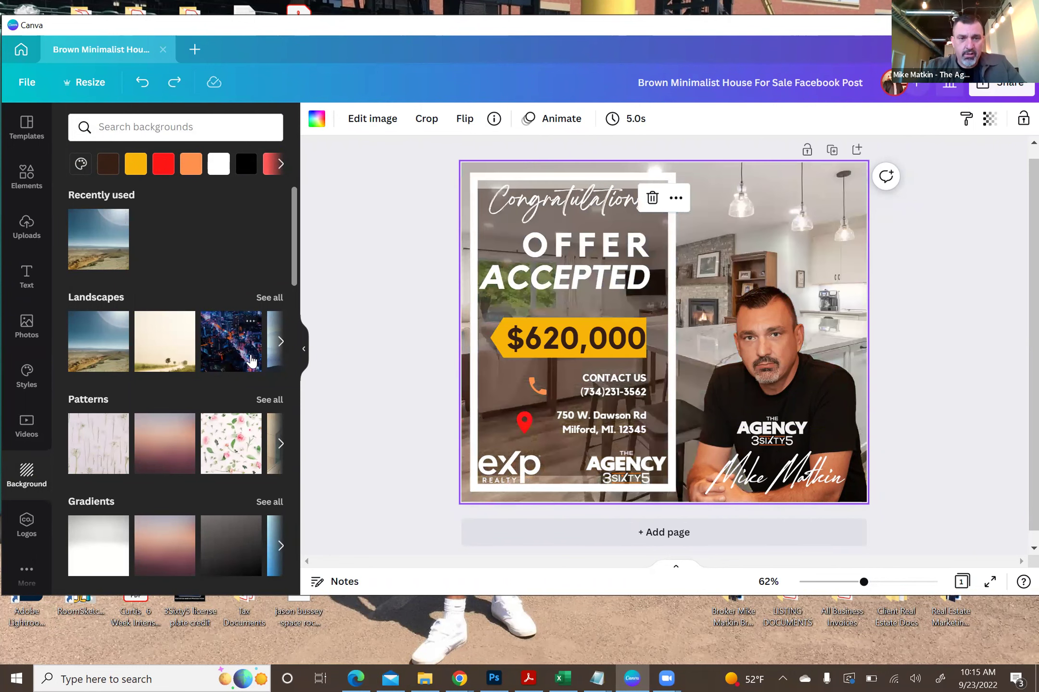
left_click(252, 362)
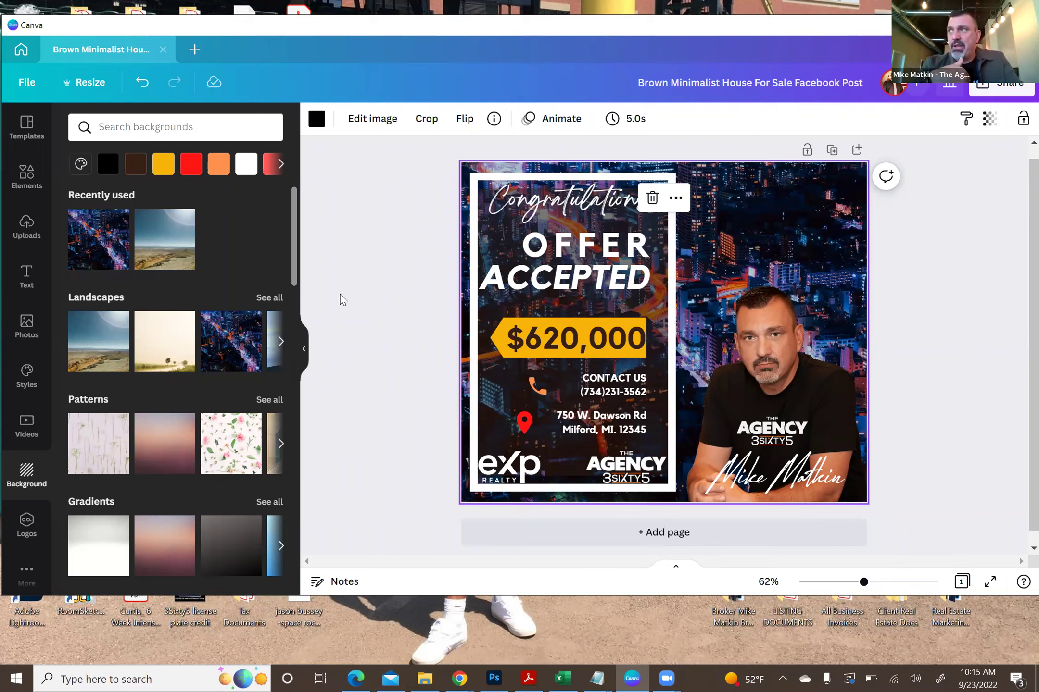
key("ctrl+z")
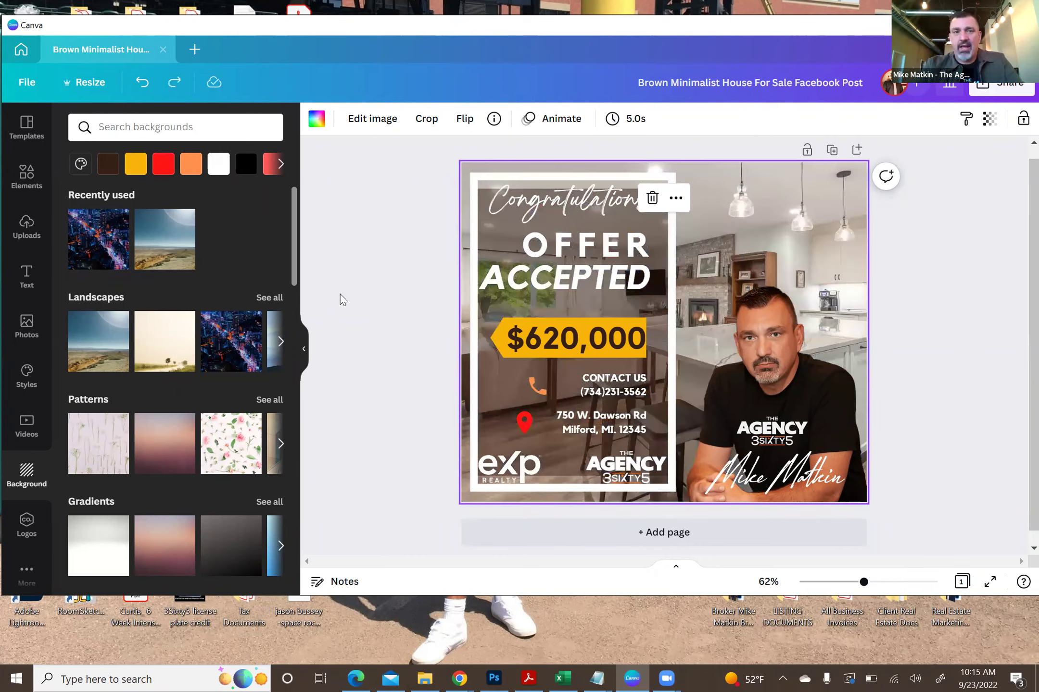
left_click(248, 423)
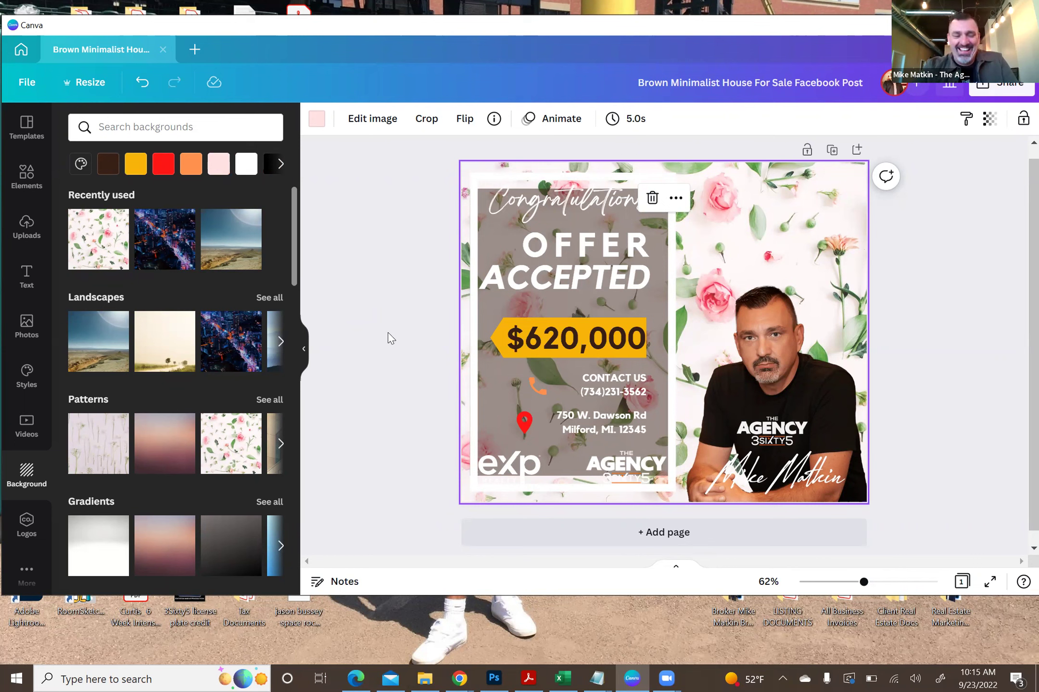
key("ctrl+z")
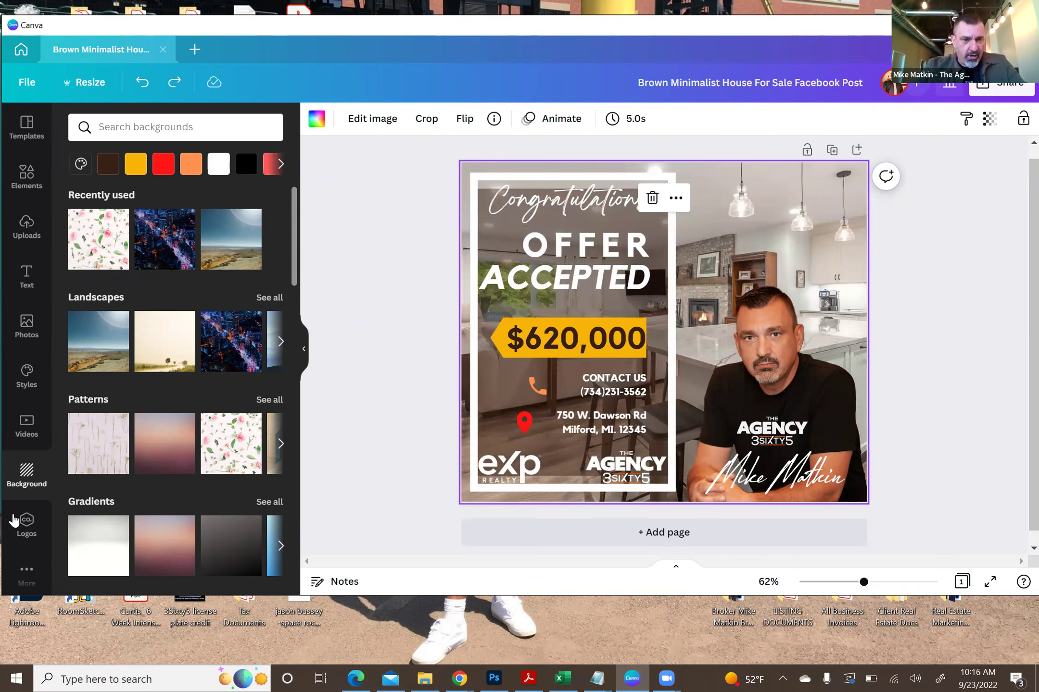
- Check the brand kit logos and the apps list, opening the Pexels photo app
left_click(22, 529)
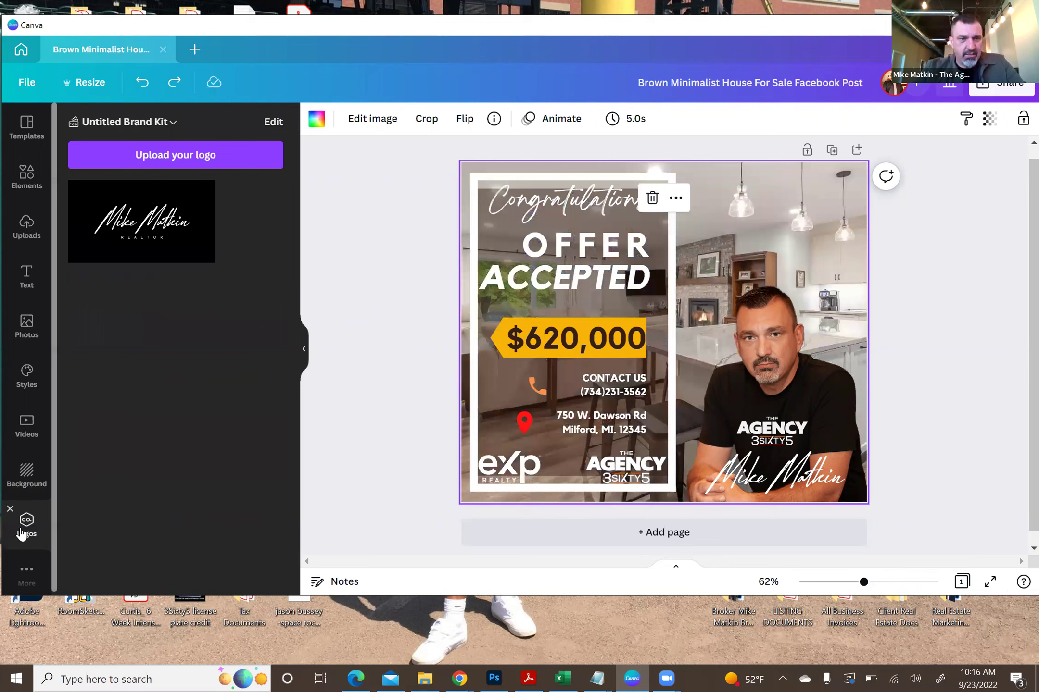
left_click(26, 572)
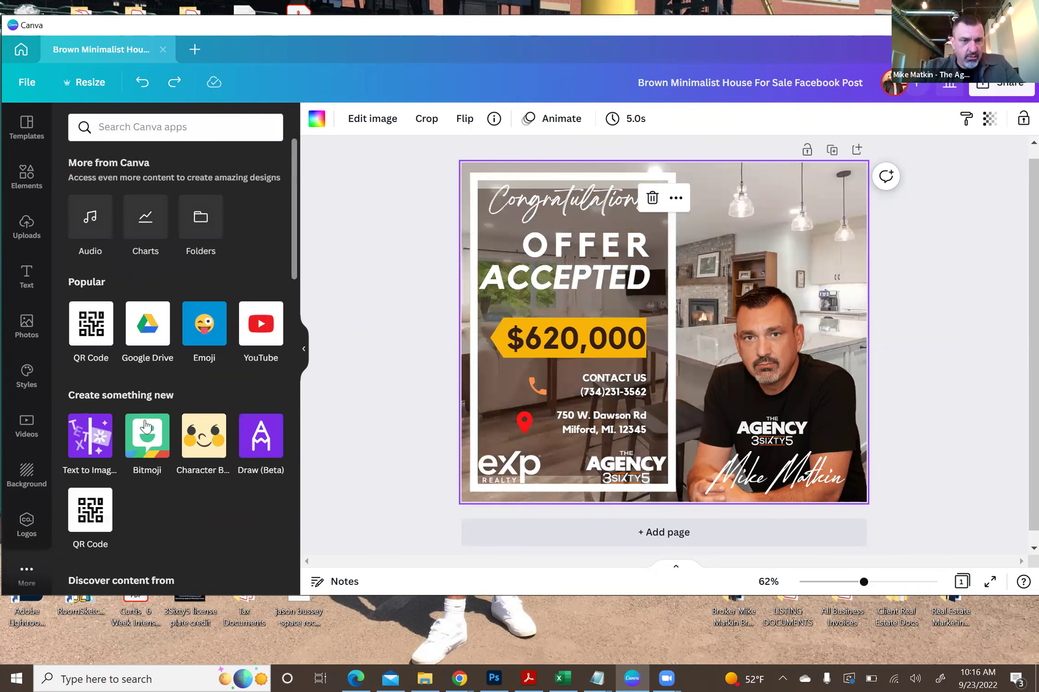
left_click_drag(293, 176, 294, 241)
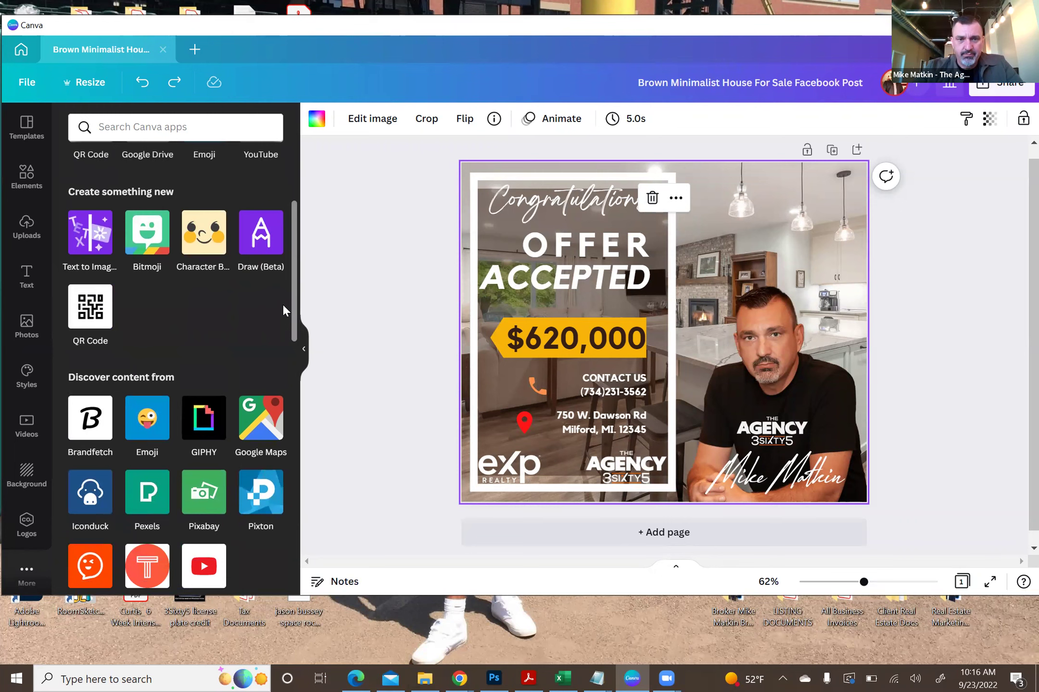
left_click_drag(292, 245, 286, 154)
left_click(204, 124)
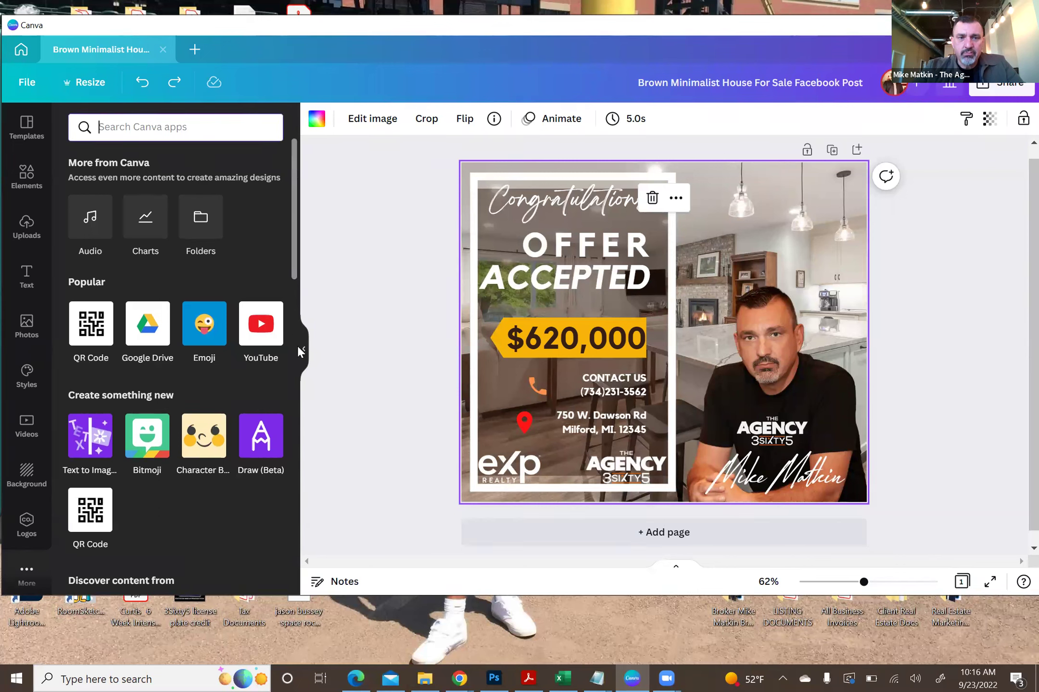
left_click(283, 327)
left_click(283, 327)
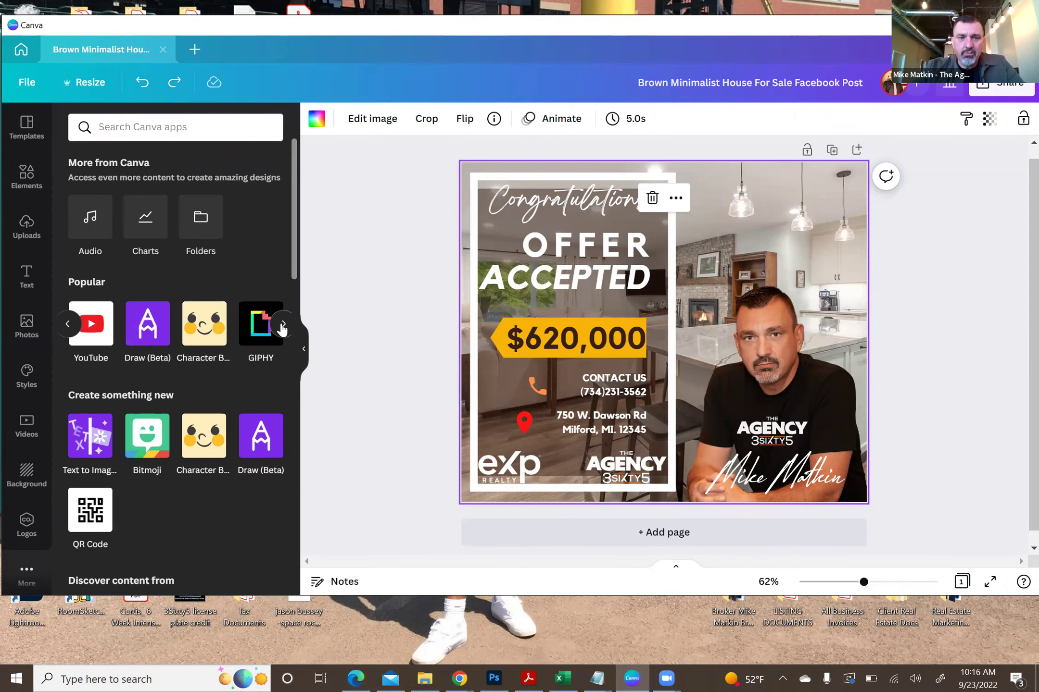
left_click(282, 327)
left_click(280, 326)
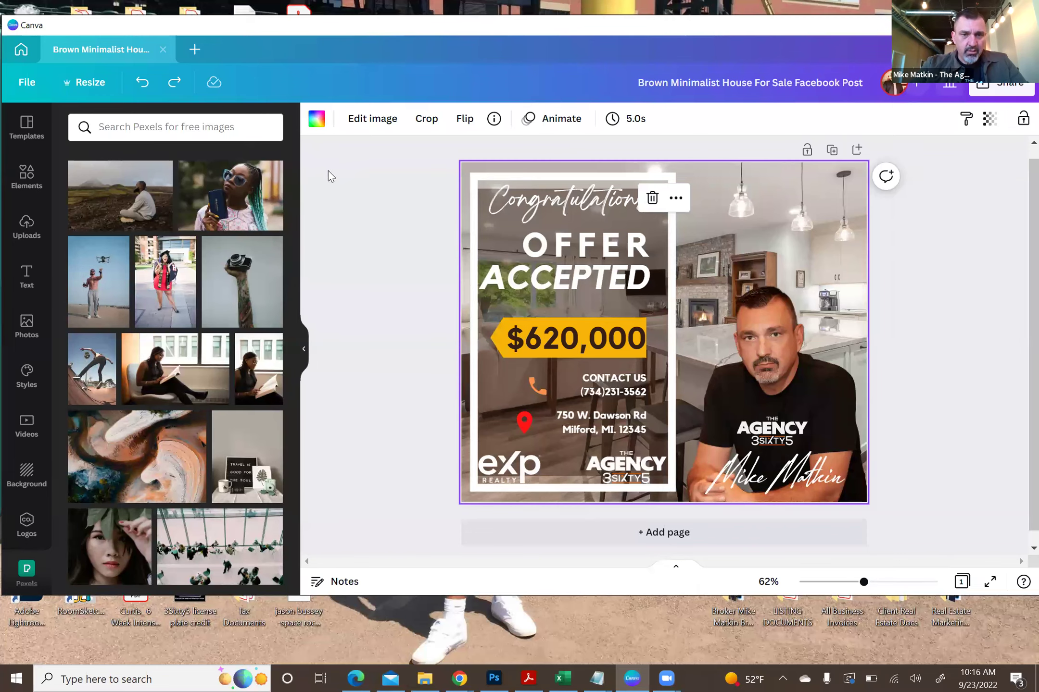
- Glance through Pexels, then show the uploaded brokerage logos and agent photos
scroll(291, 164, "down", 3)
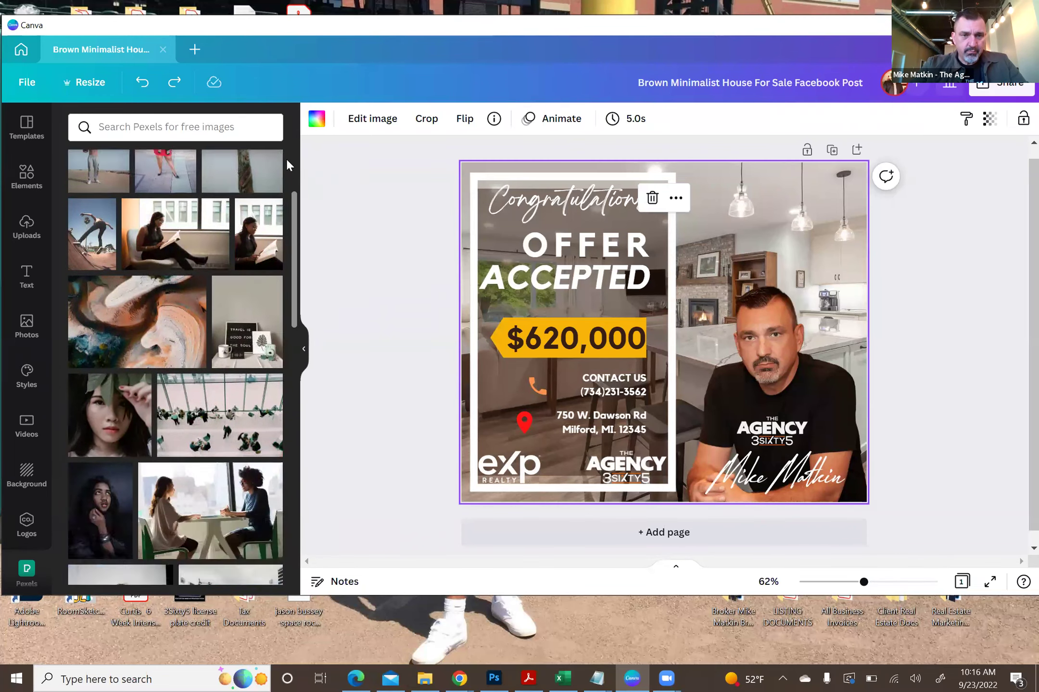
scroll(287, 159, "up", 3)
left_click(26, 227)
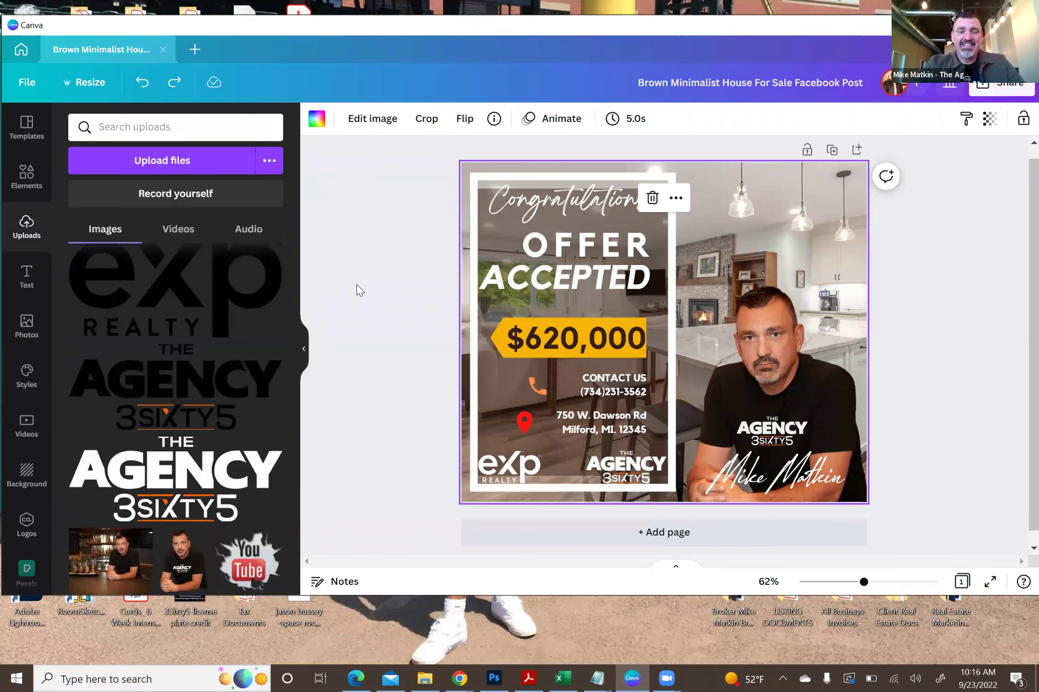
left_click(398, 187)
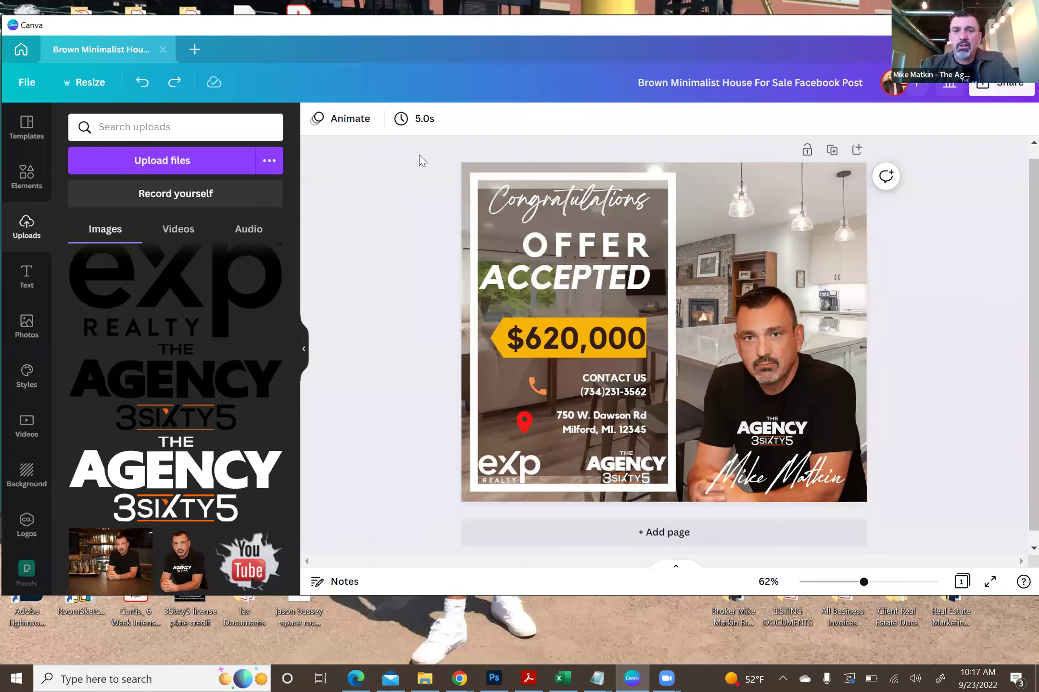
left_click(786, 80)
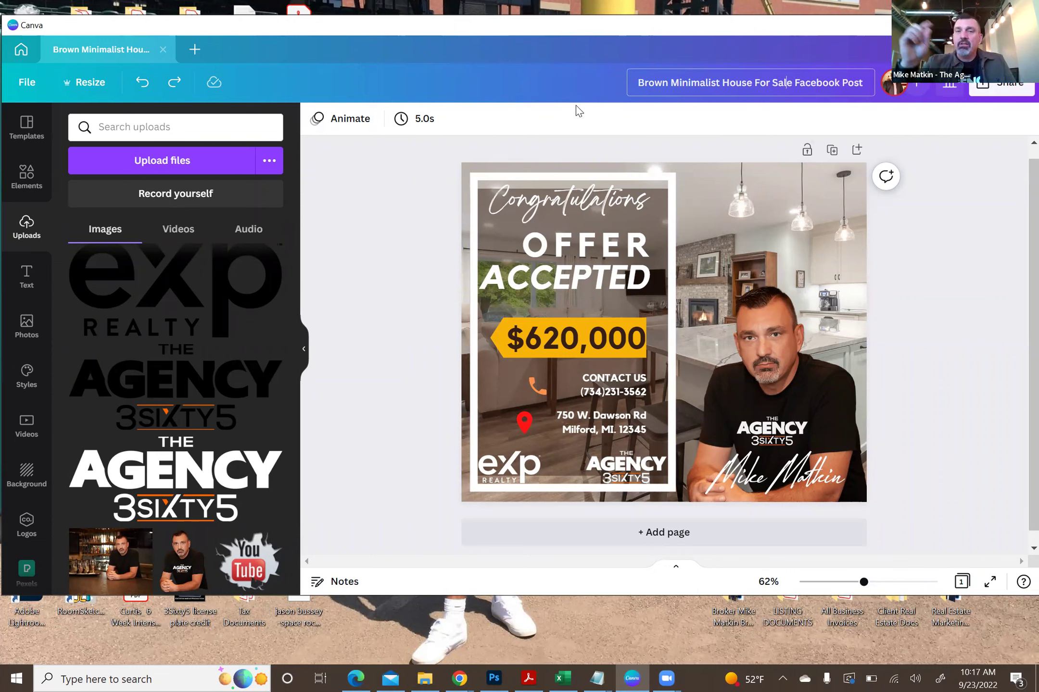
left_click_drag(639, 82, 946, 90)
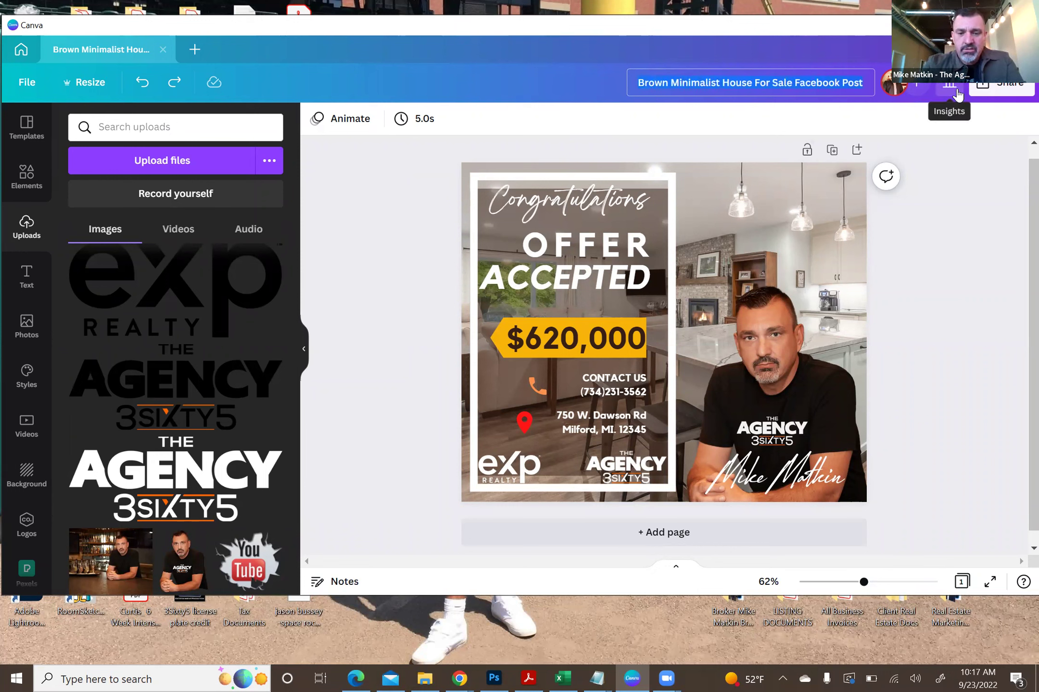
left_click(910, 245)
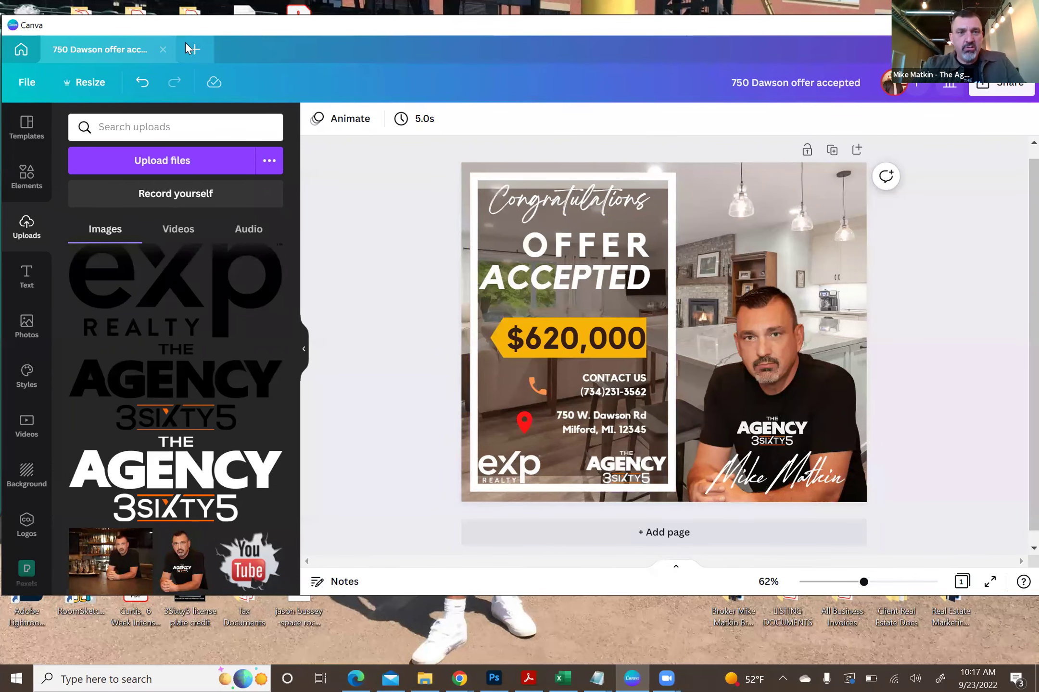
left_click(163, 49)
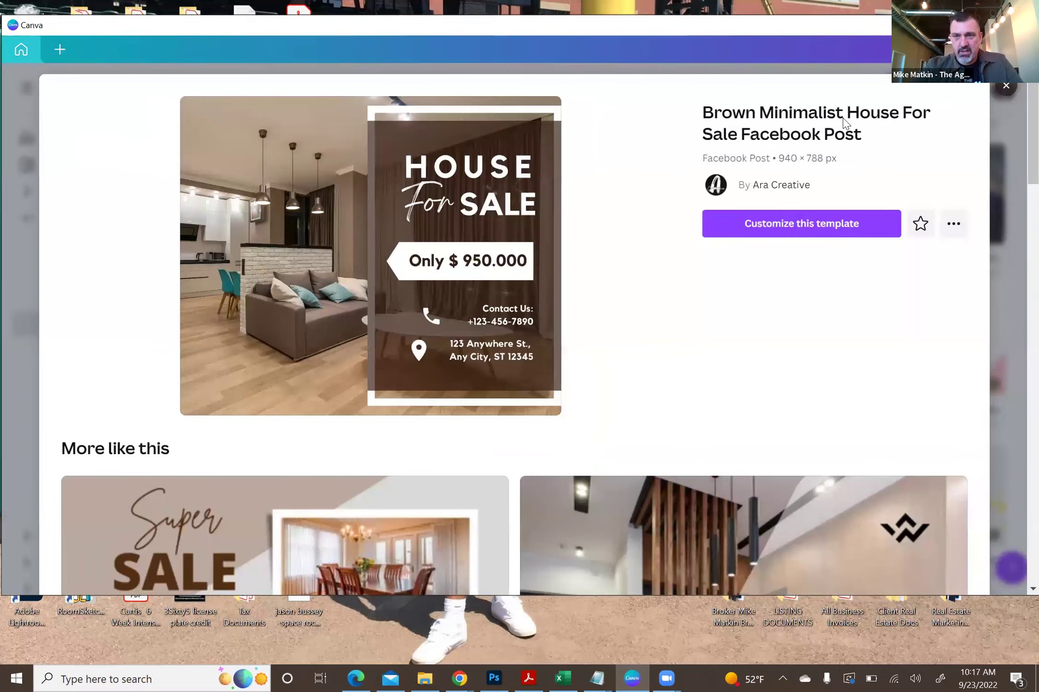
left_click(1009, 119)
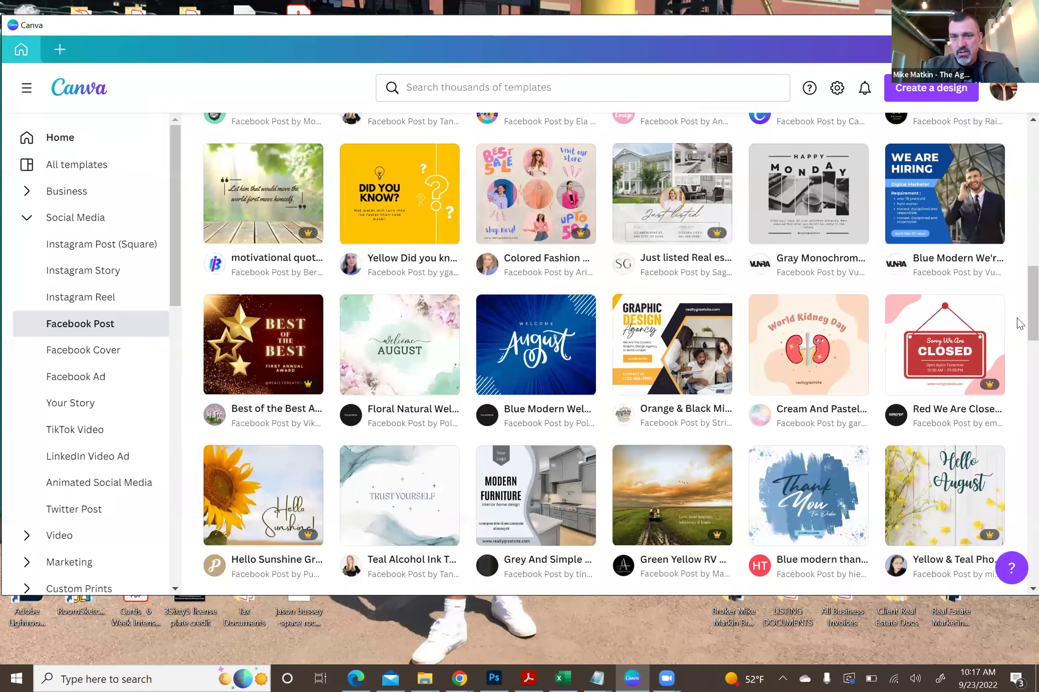
scroll(1019, 140, "up", 5)
scroll(350, 188, "up", 5)
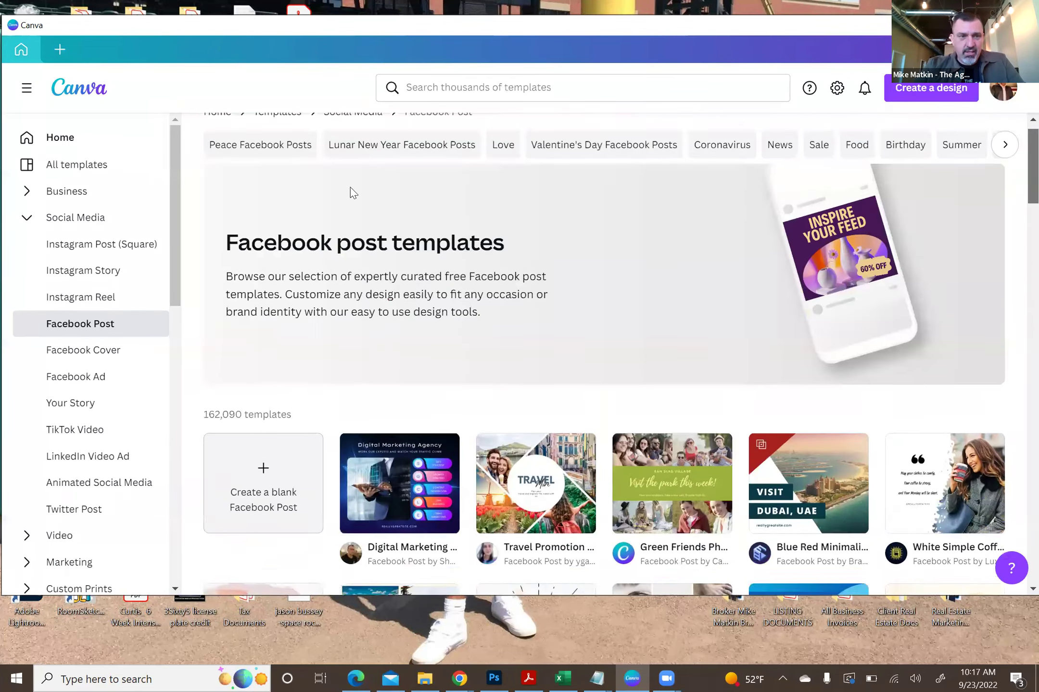
left_click(60, 139)
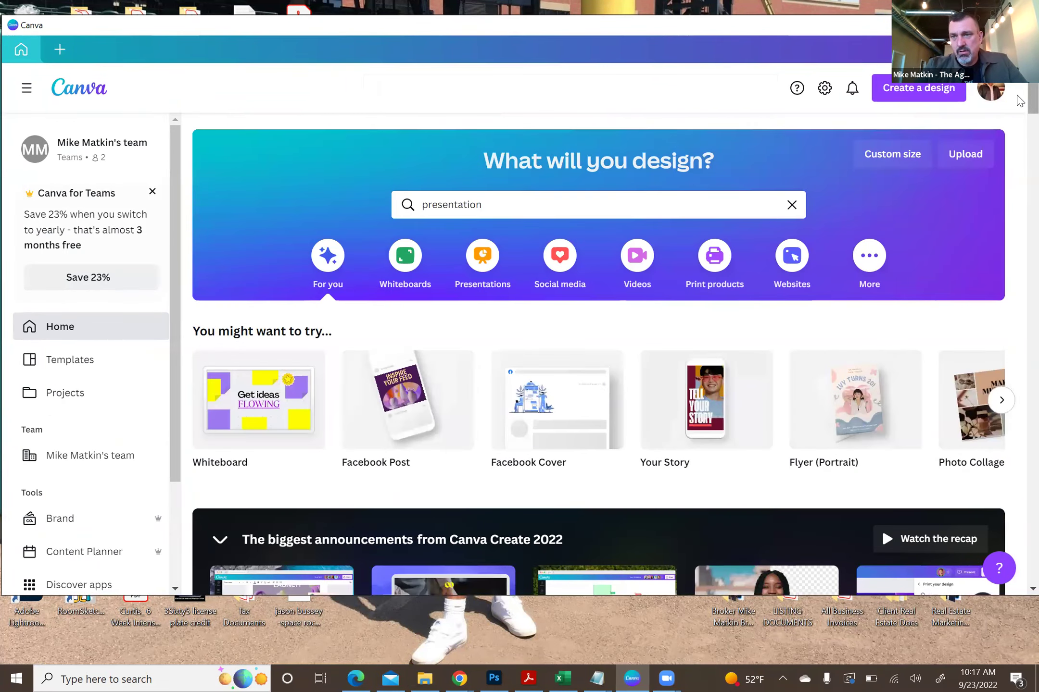
scroll(1016, 115, "down", 10)
scroll(489, 368, "up", 3)
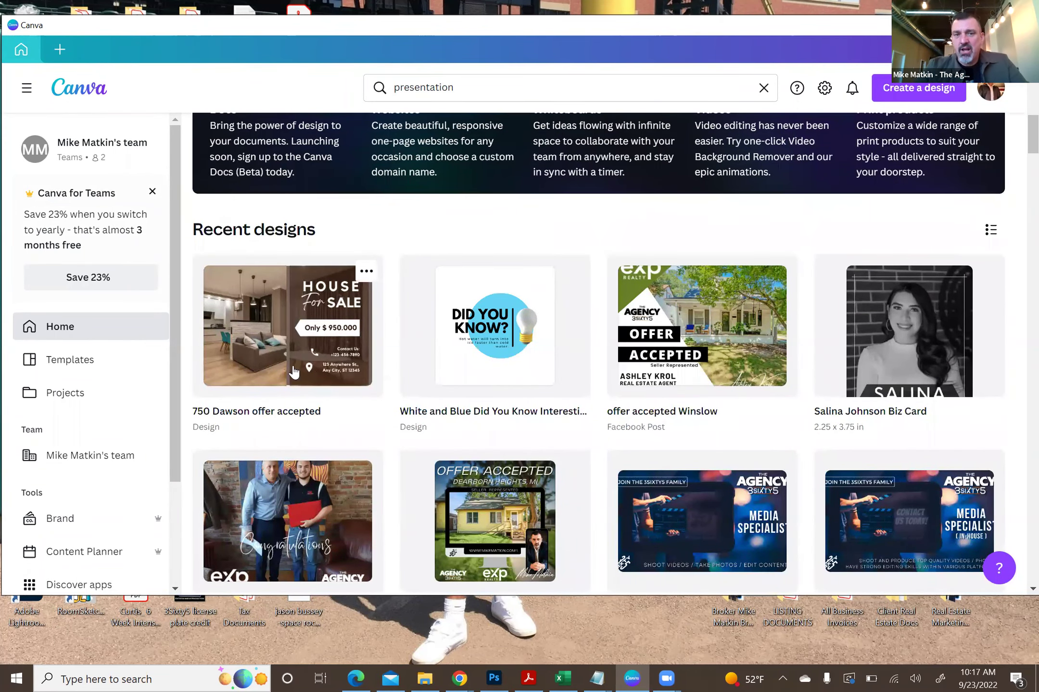
left_click(288, 323)
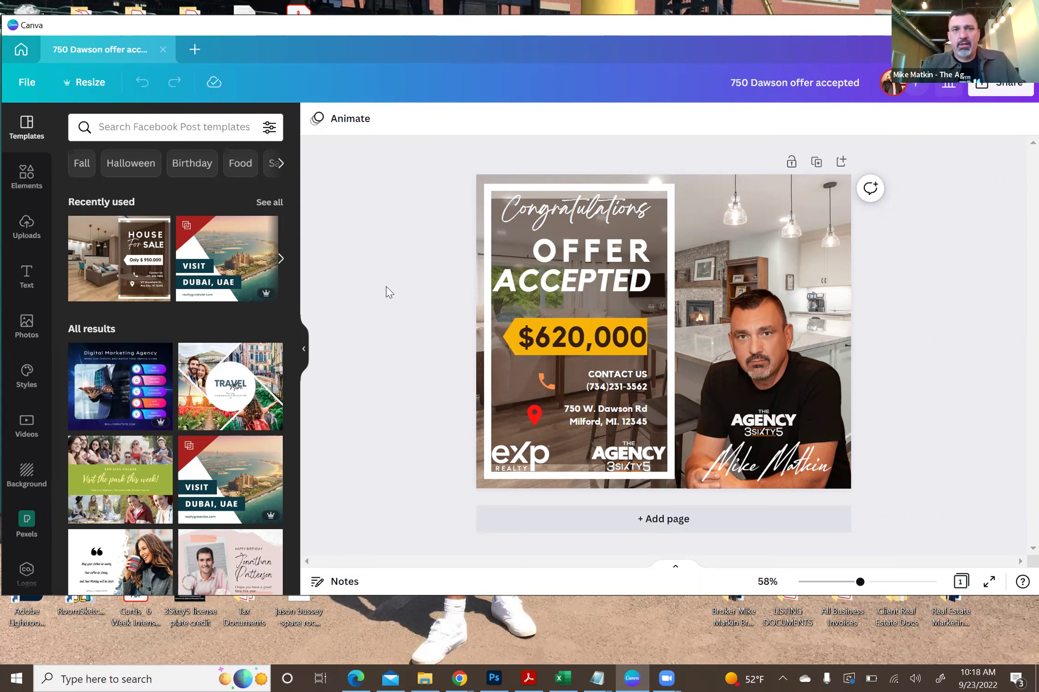
left_click(164, 50)
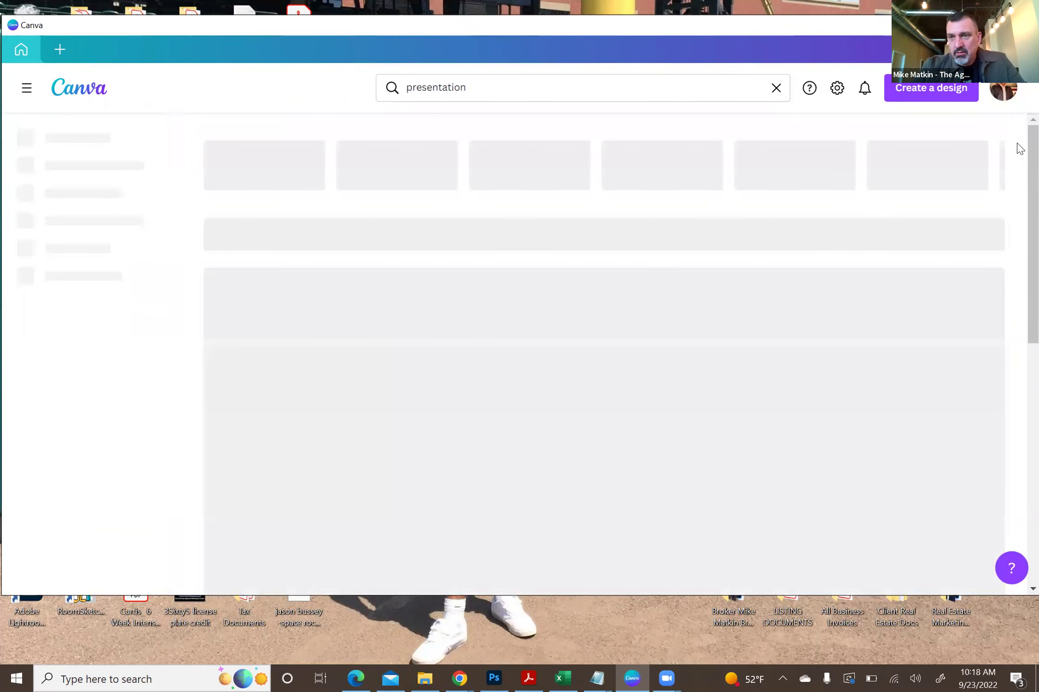
- Scroll down the Recent designs on the Canva home page to the Season 1 Episode intro videos
scroll(1018, 142, "down", 8)
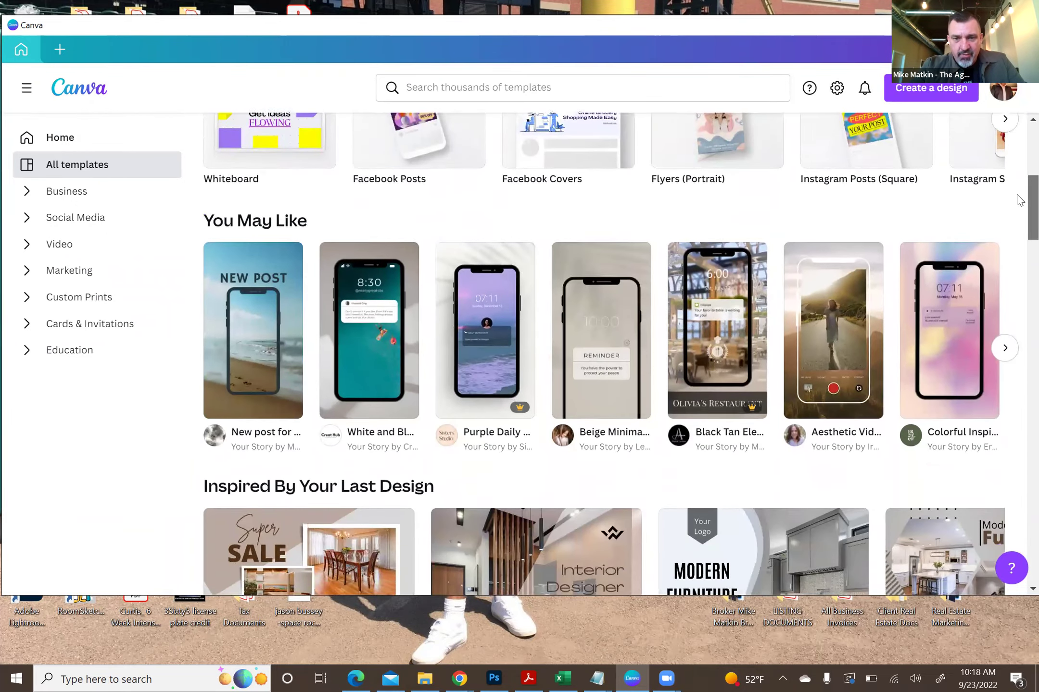
left_click_drag(1018, 200, 1019, 463)
scroll(1019, 463, "down", 8)
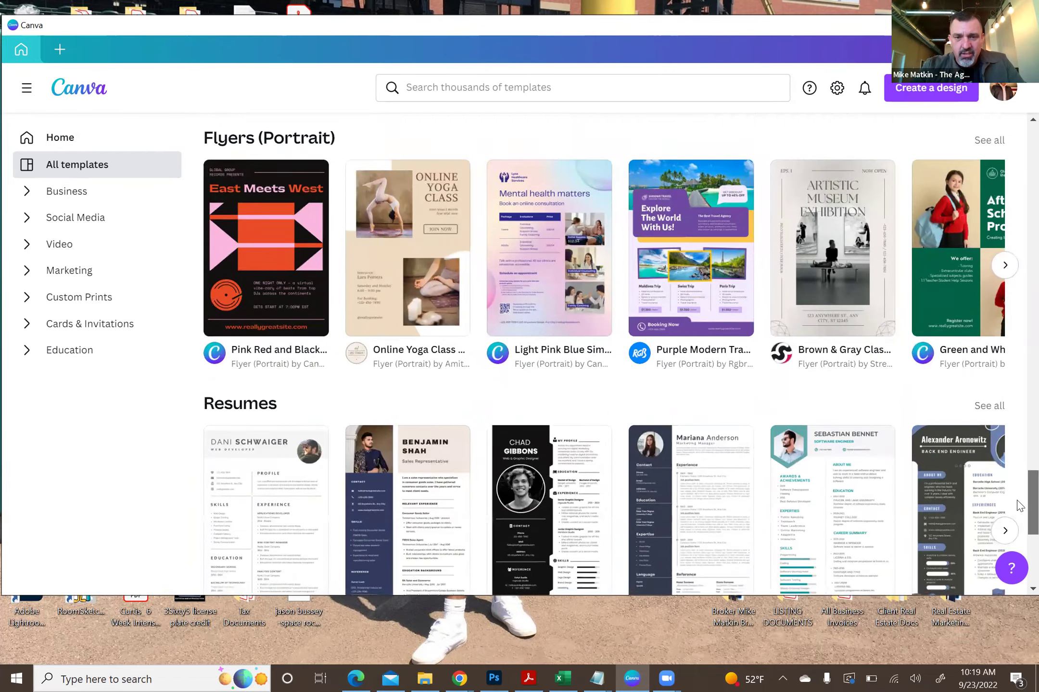
scroll(1019, 439, "up", 15)
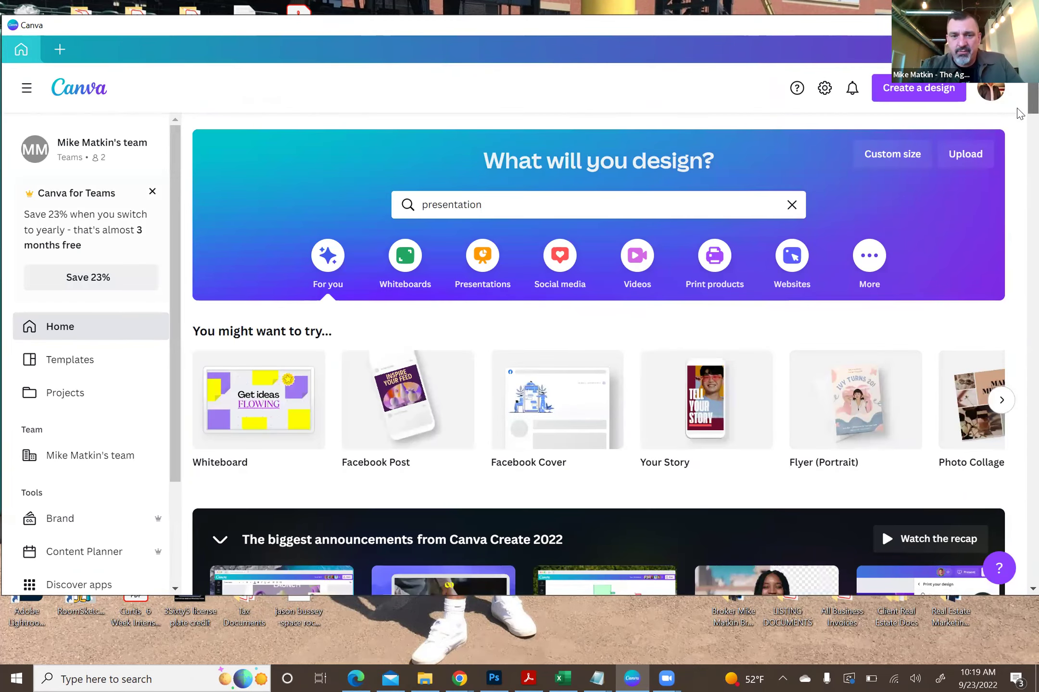
scroll(1018, 113, "down", 10)
scroll(1018, 175, "down", 20)
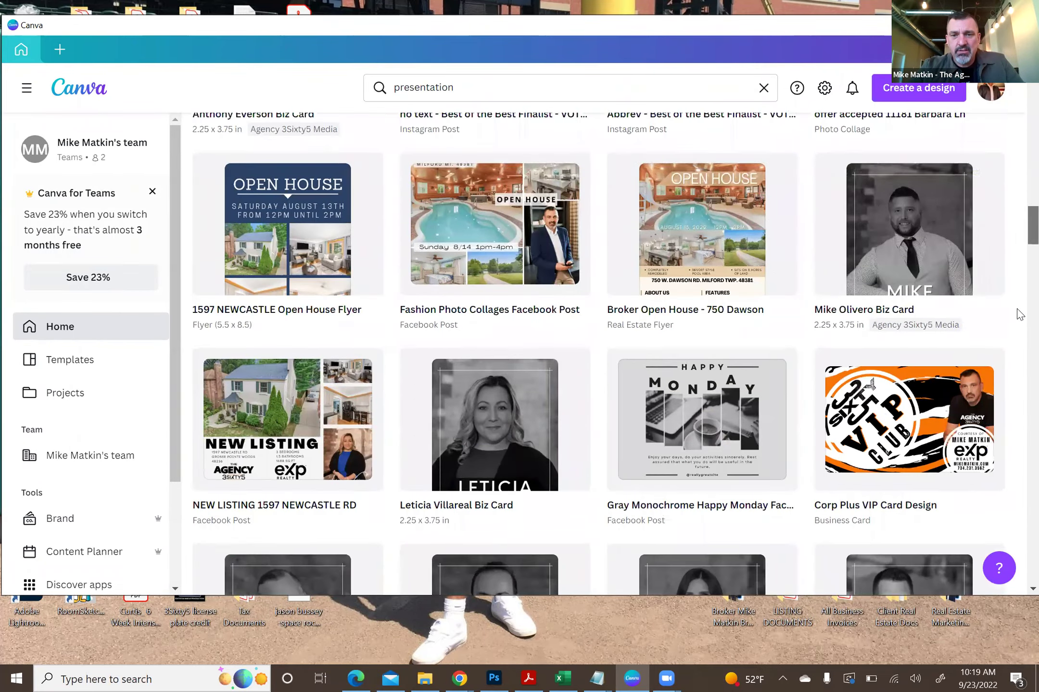
scroll(1018, 314, "down", 3)
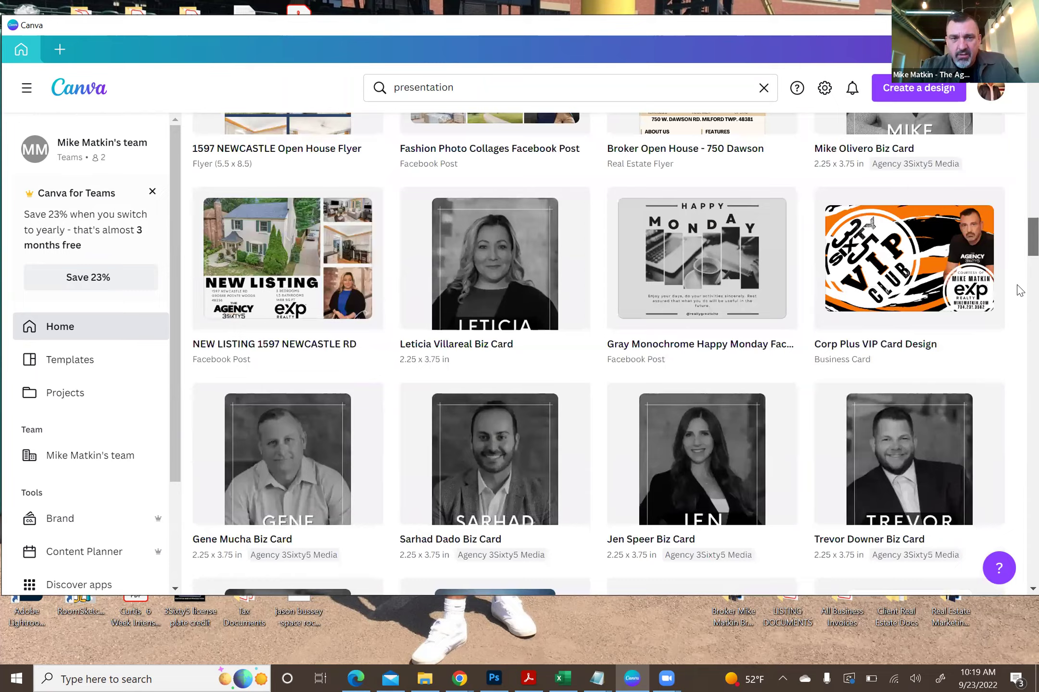
scroll(1018, 290, "down", 15)
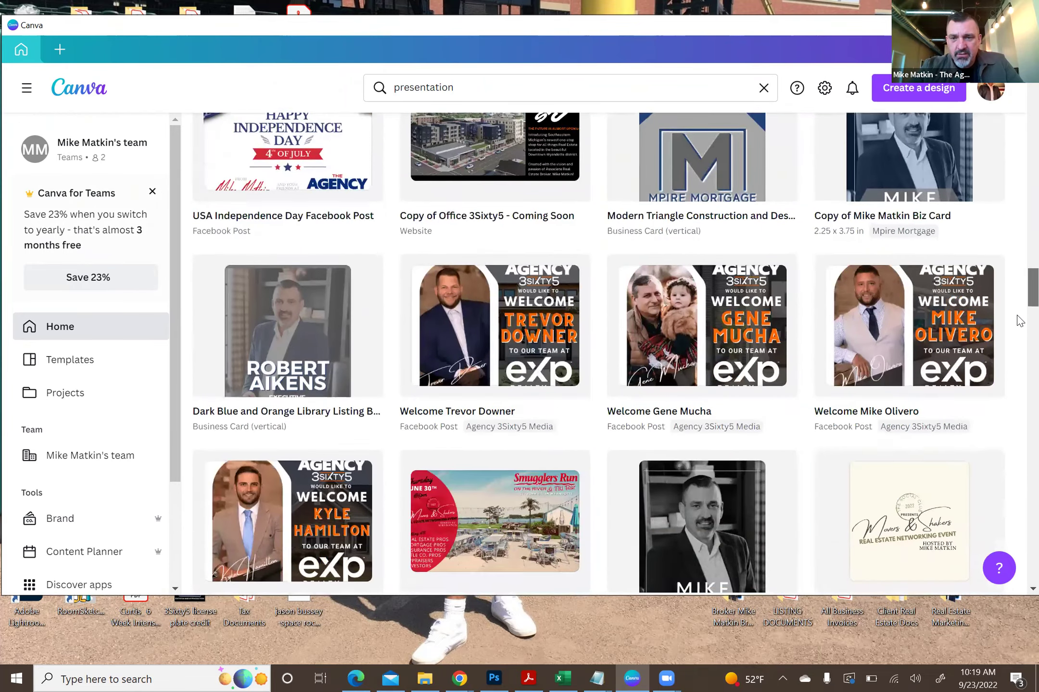
scroll(1018, 319, "down", 14)
scroll(1018, 364, "down", 10)
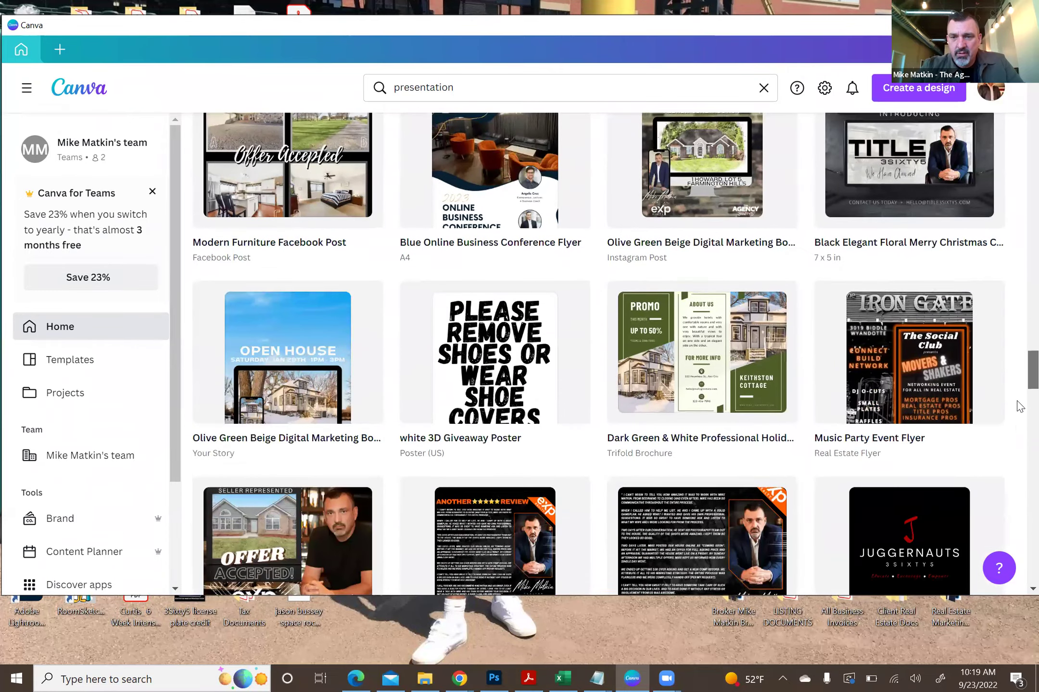
scroll(1019, 406, "down", 12)
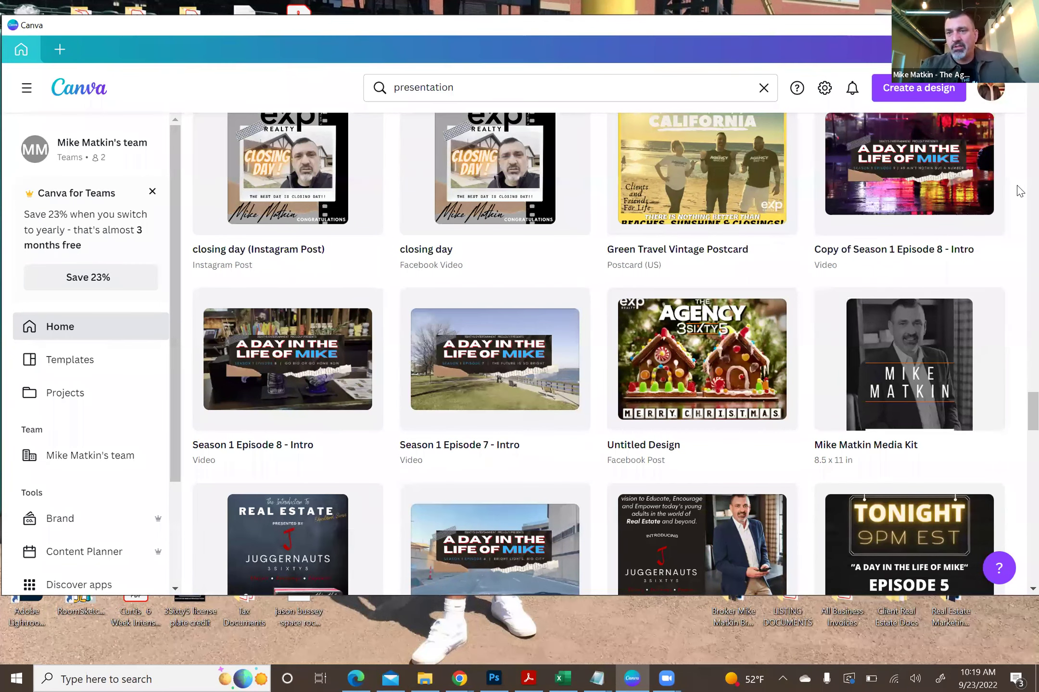
left_click(912, 167)
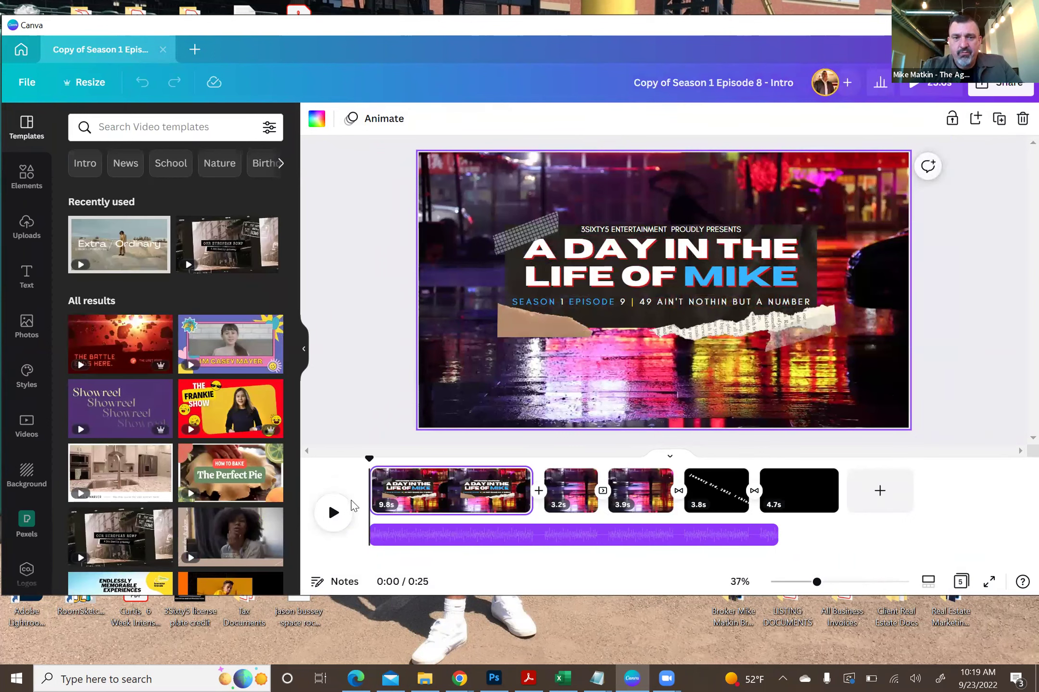
left_click(333, 513)
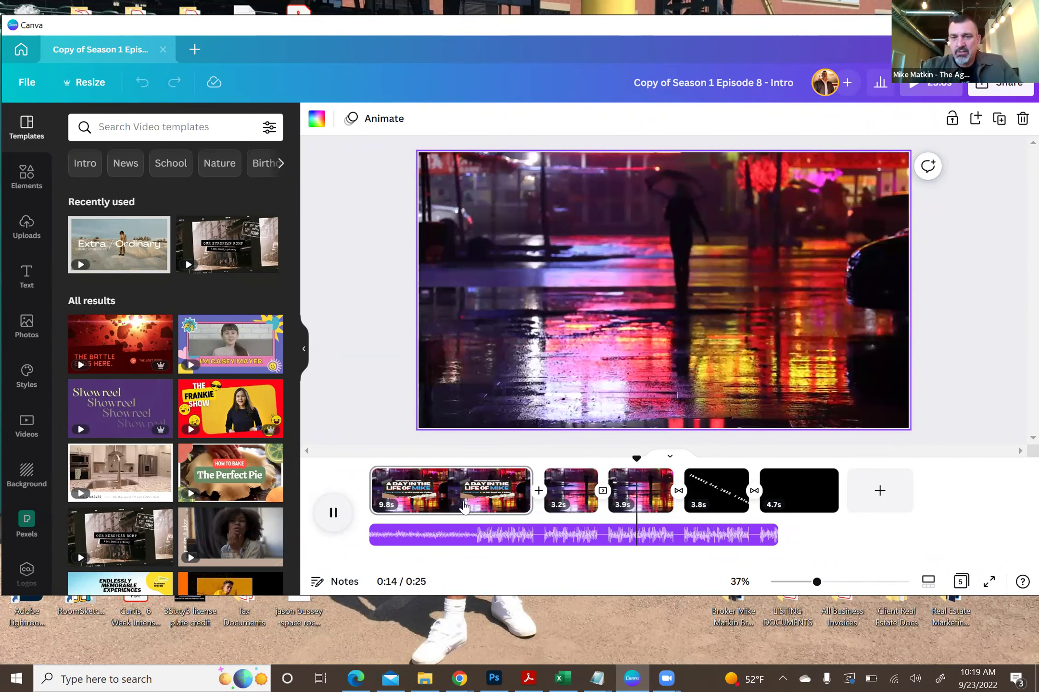
left_click_drag(654, 457, 454, 457)
left_click(326, 522)
left_click(326, 520)
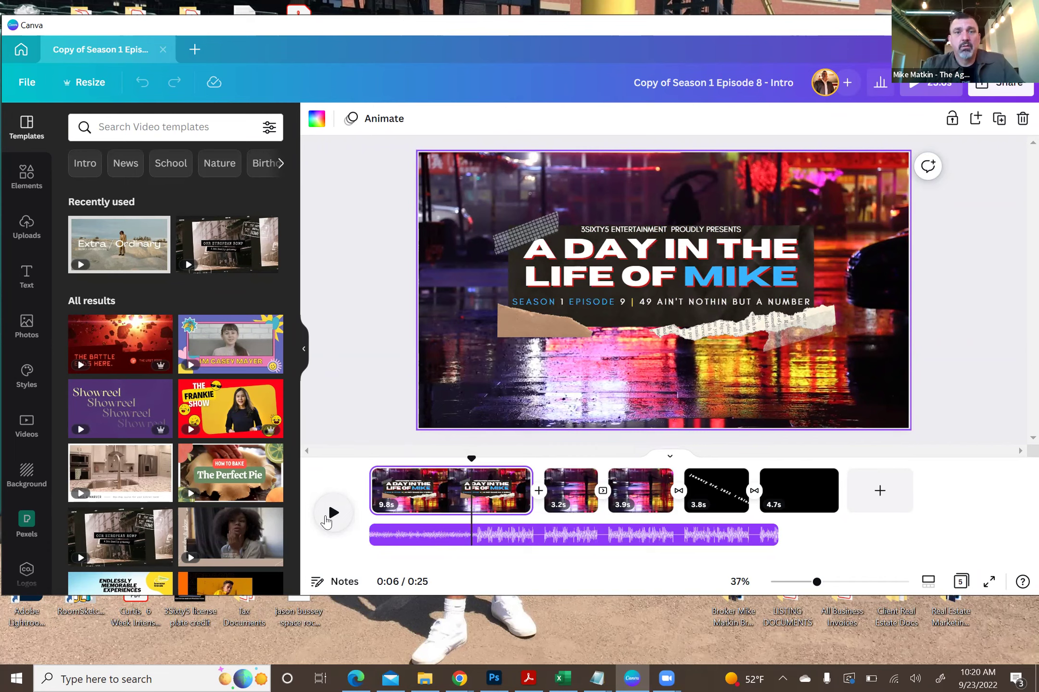
left_click(162, 50)
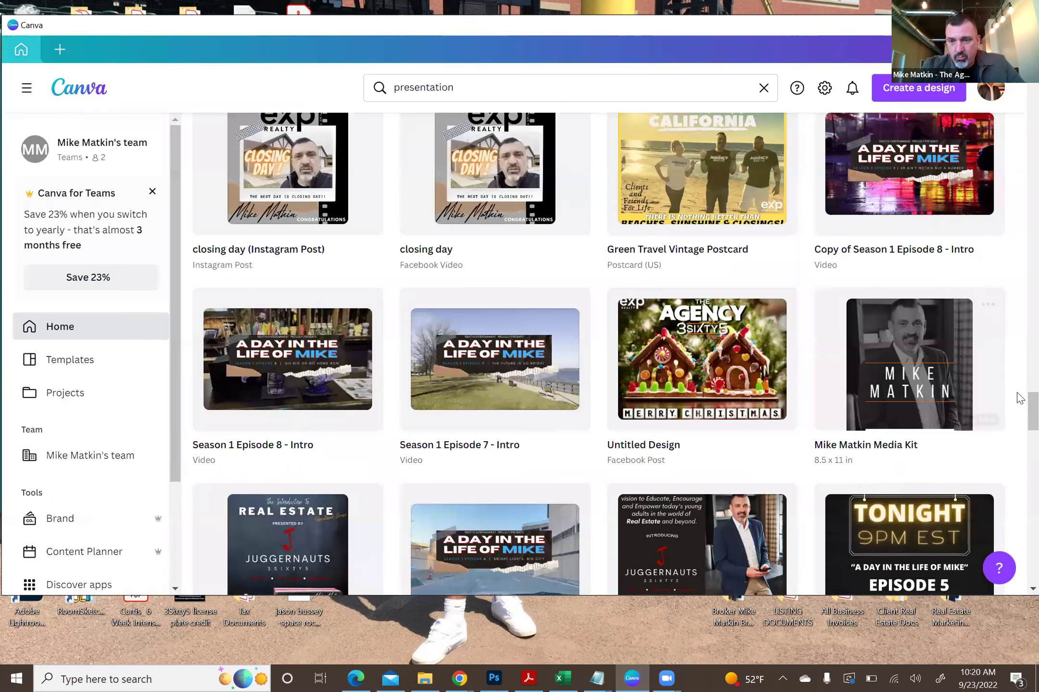
- Open the Season 1 Episode 1 Intro, play it to the closing date card, and select its audio track
scroll(1018, 409, "down", 5)
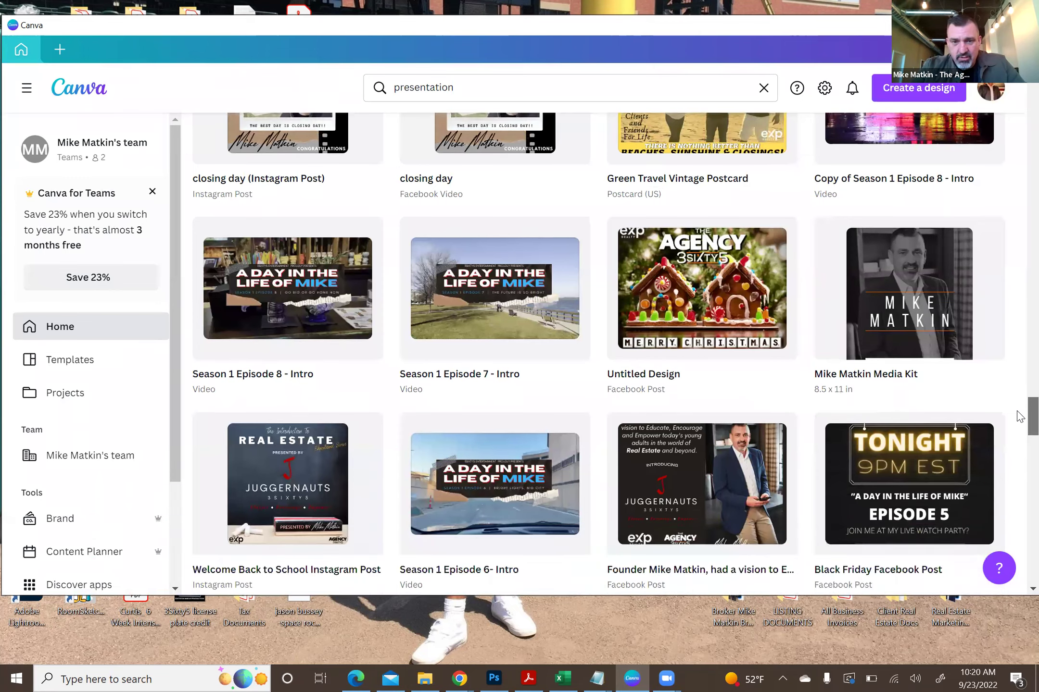
scroll(1018, 436, "down", 4)
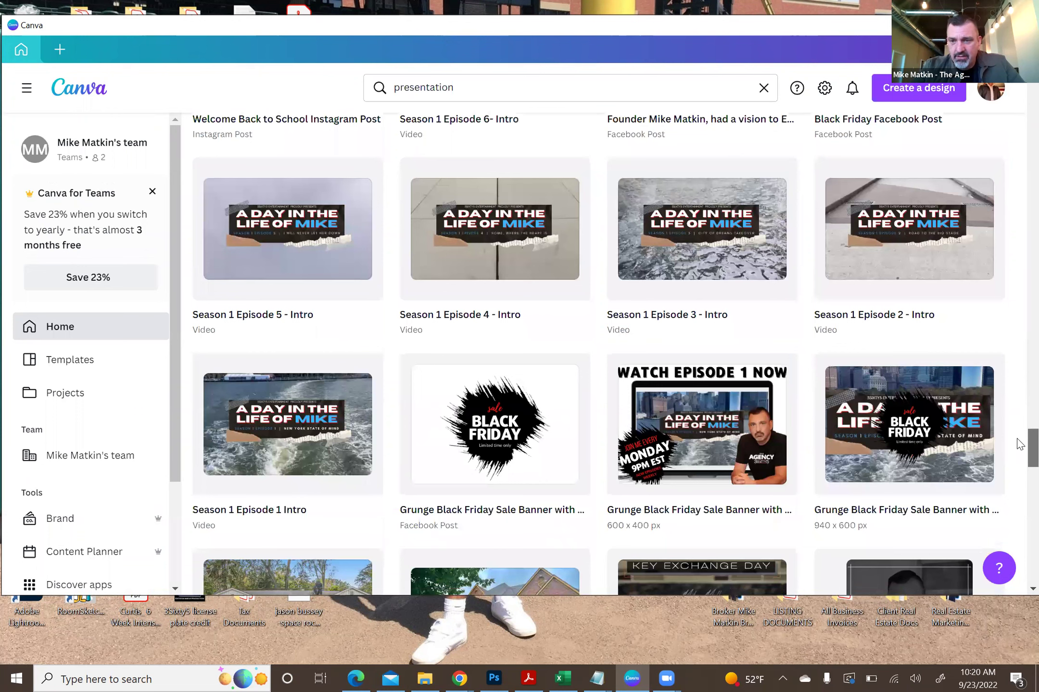
left_click(282, 429)
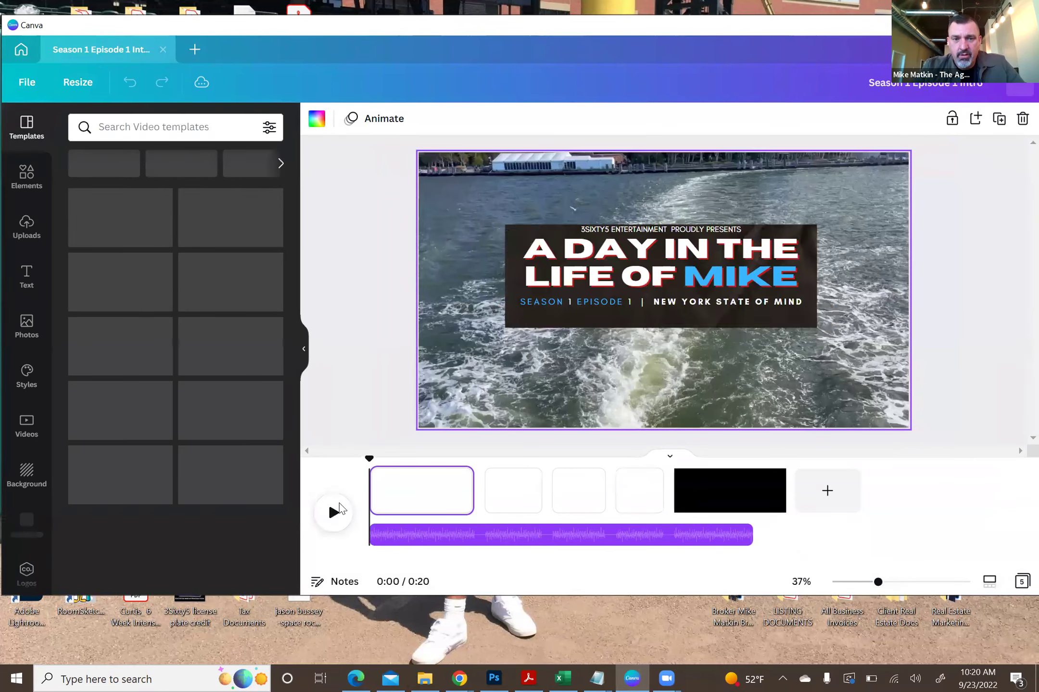
left_click(333, 513)
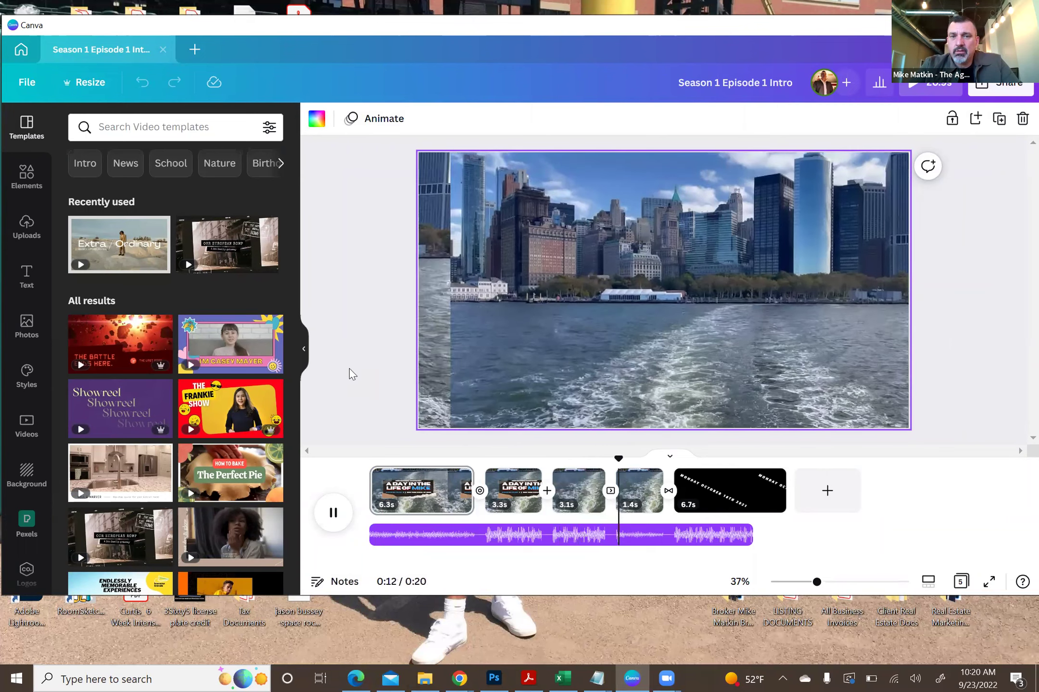
left_click(334, 514)
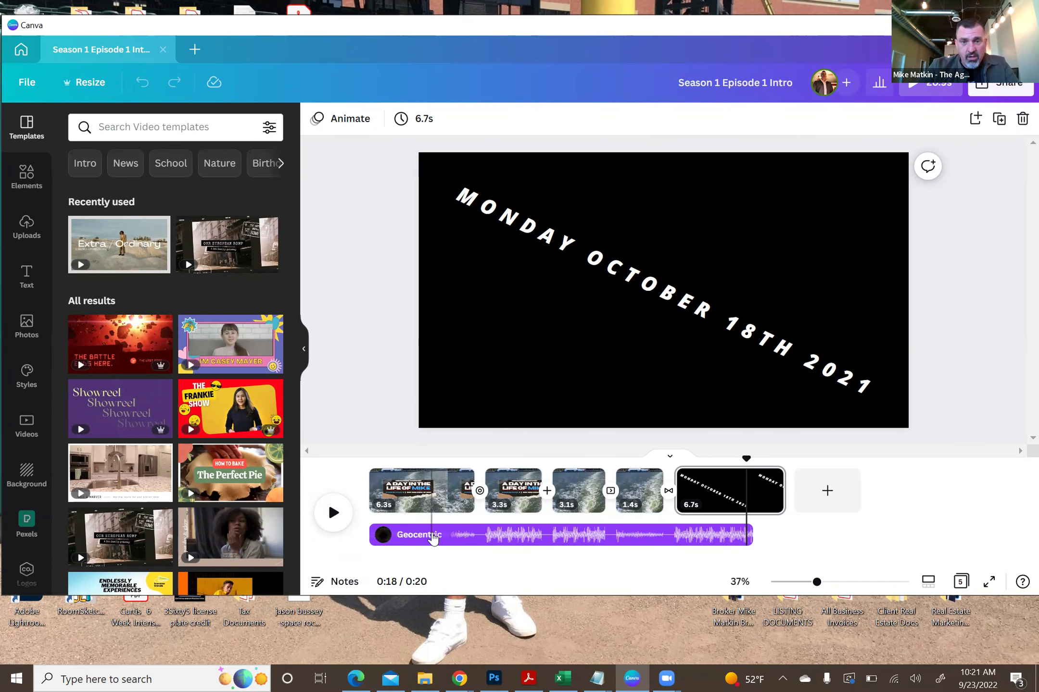
left_click(433, 538)
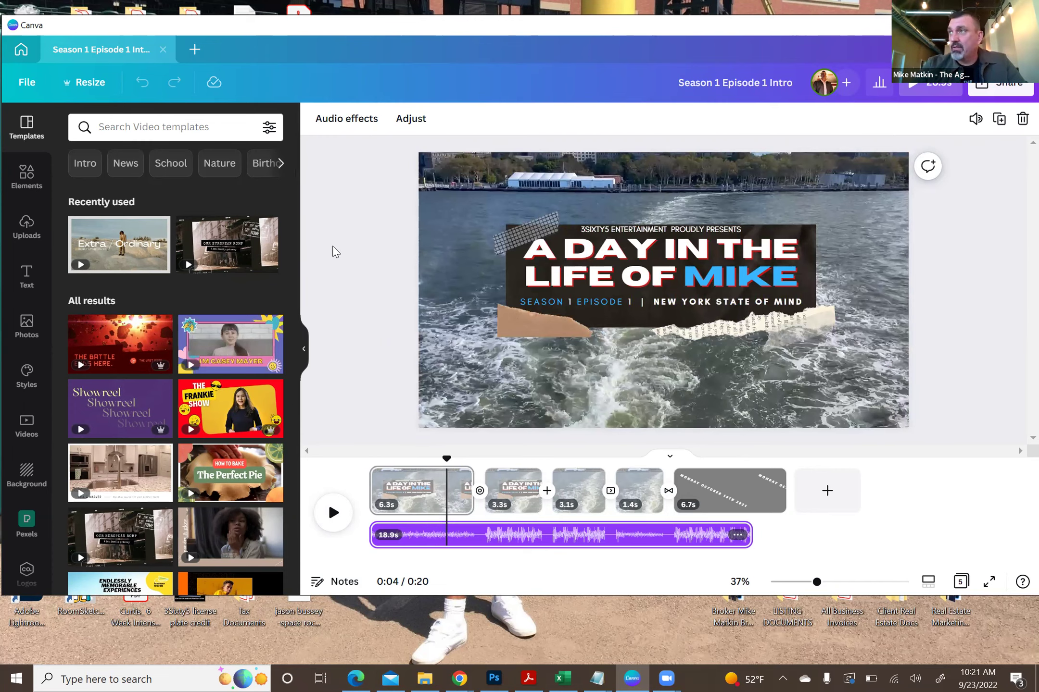
- Close the Episode 1 intro design and scroll back to the top of the Canva home page
left_click(163, 50)
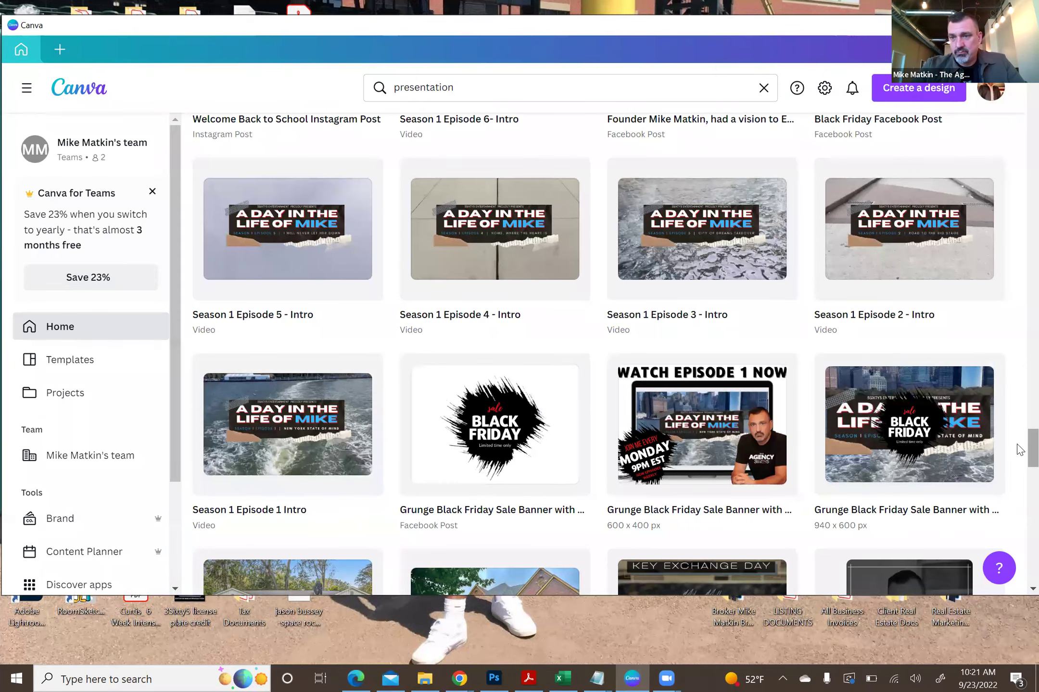
left_click_drag(1031, 450, 1032, 96)
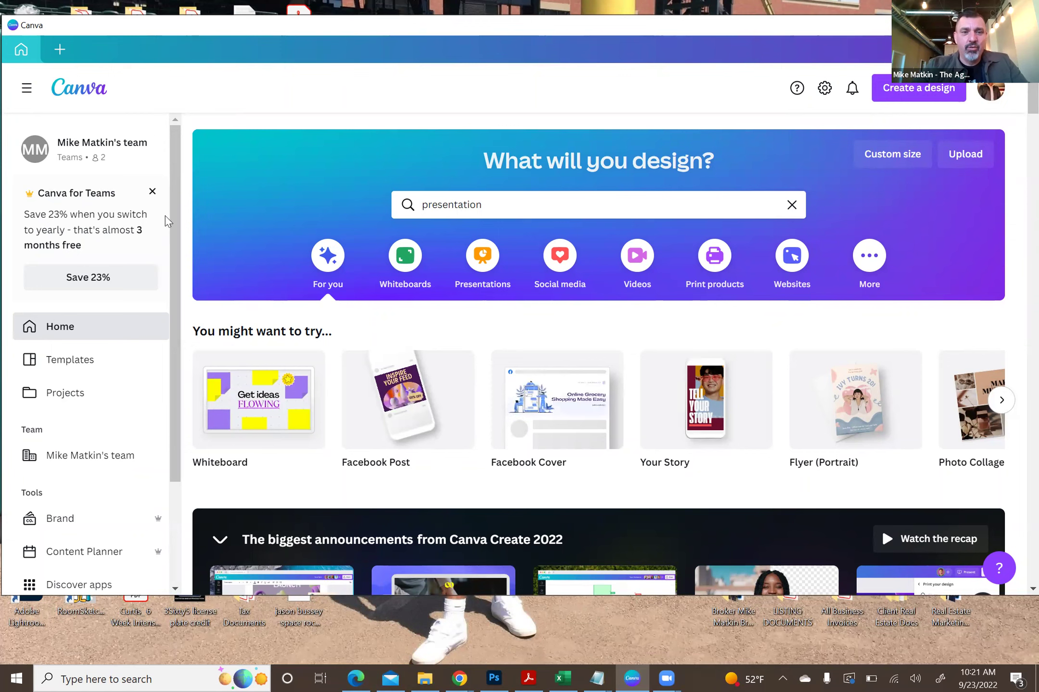
scroll(1019, 118, "down", 10)
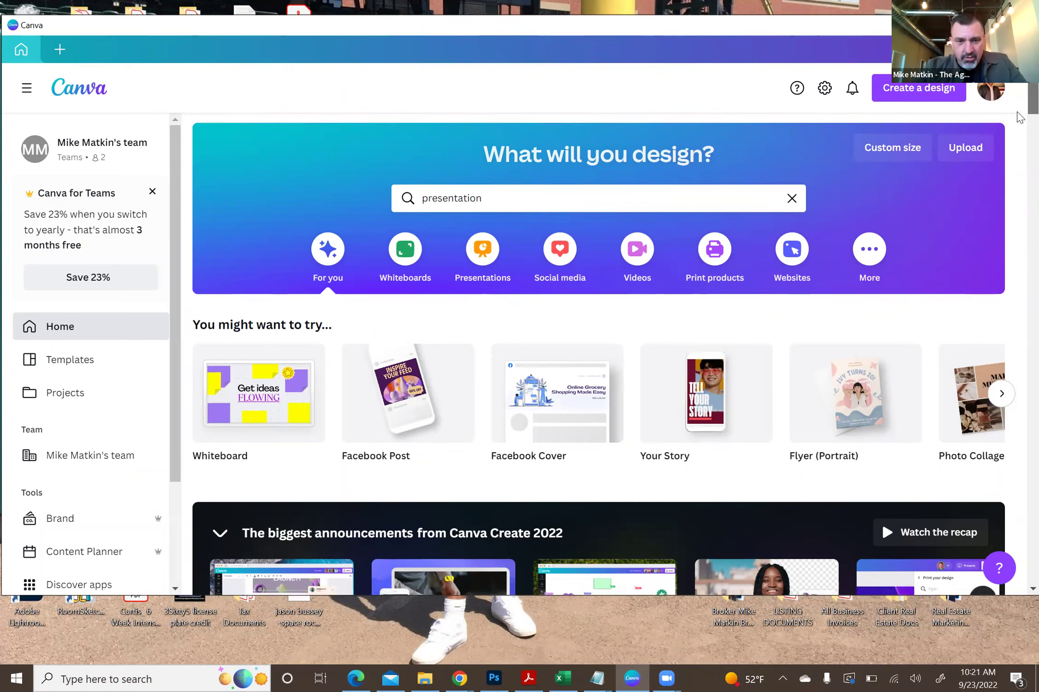
scroll(1019, 151, "down", 9)
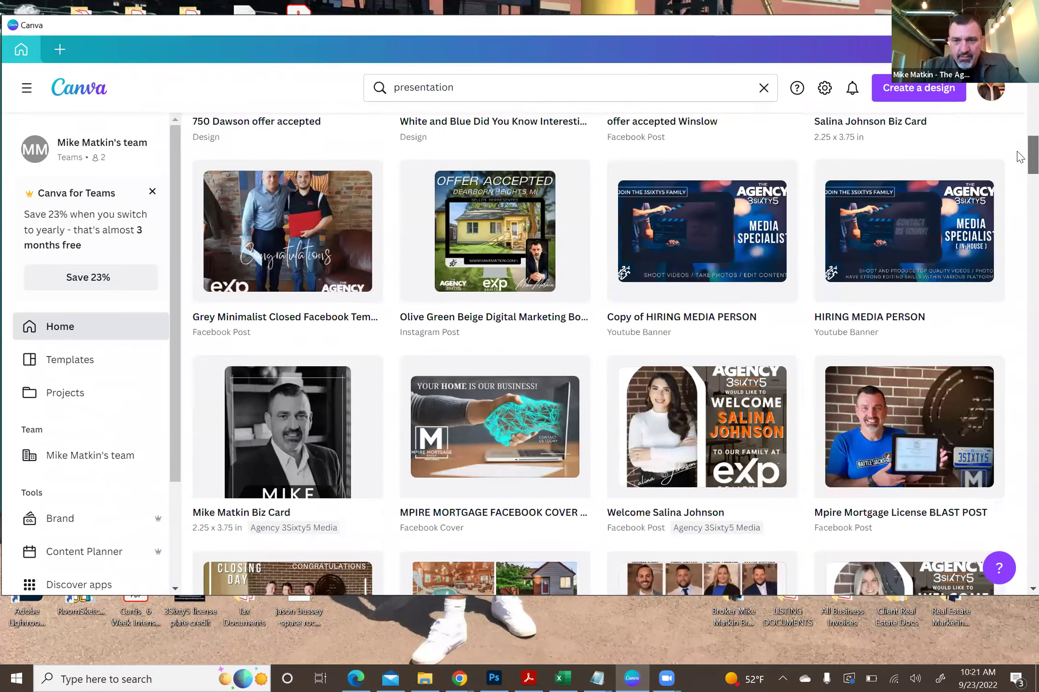
scroll(503, 213, "up", 4)
scroll(503, 214, "up", 15)
- Open High School Real Estate Presentation V1 from the 'presentation' search, browse its 39 pages, then return to page 1
left_click(491, 205)
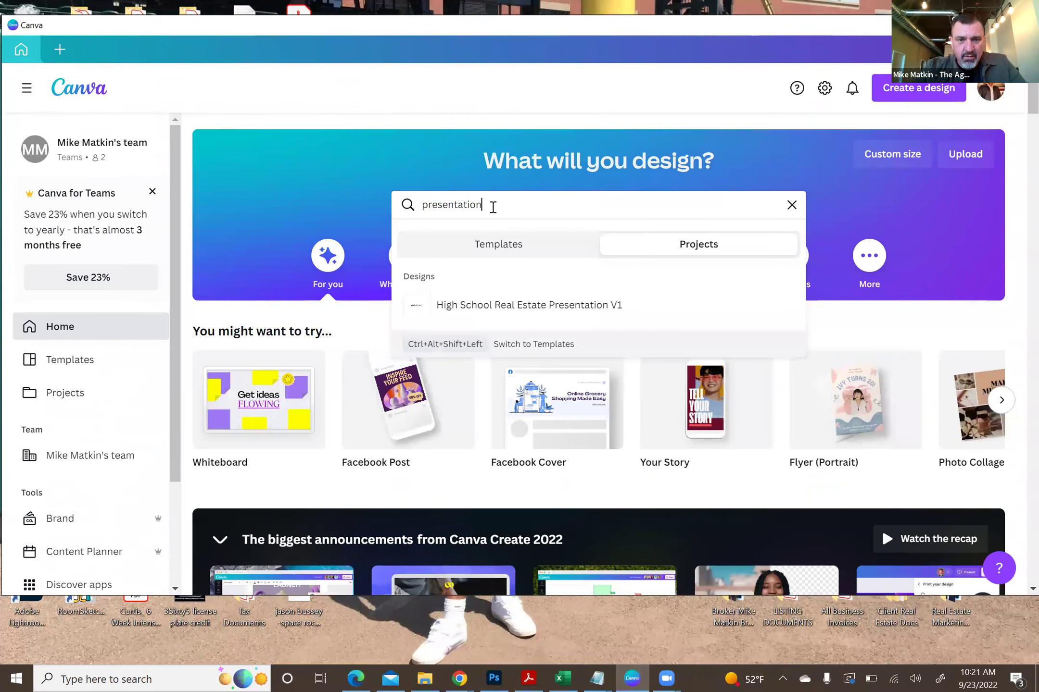
left_click(503, 304)
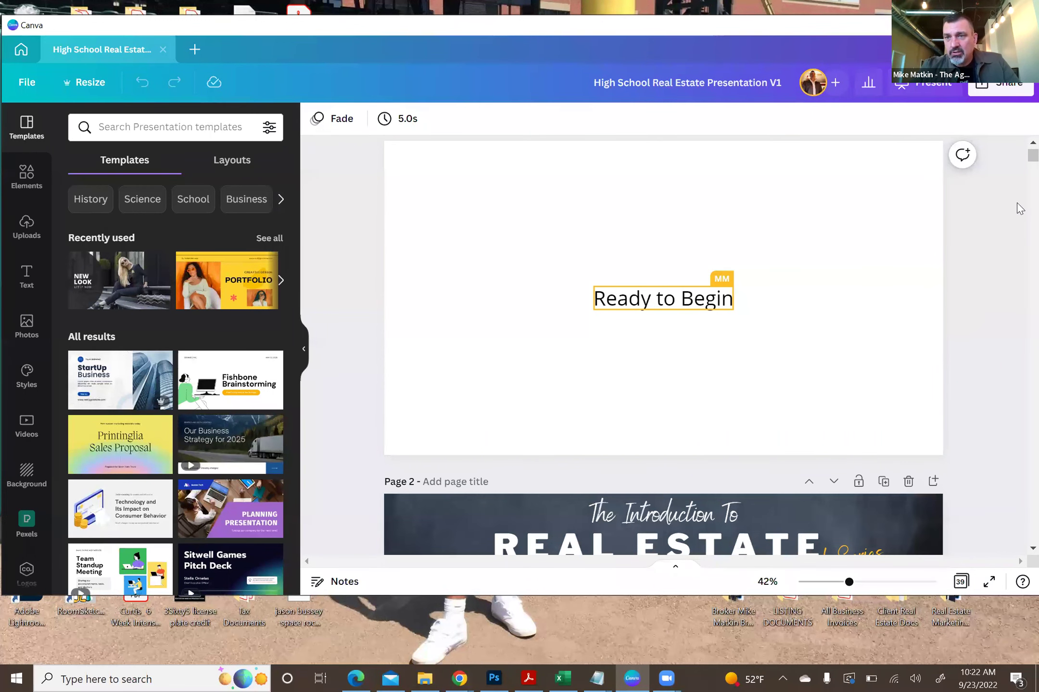
scroll(1020, 187, "down", 8)
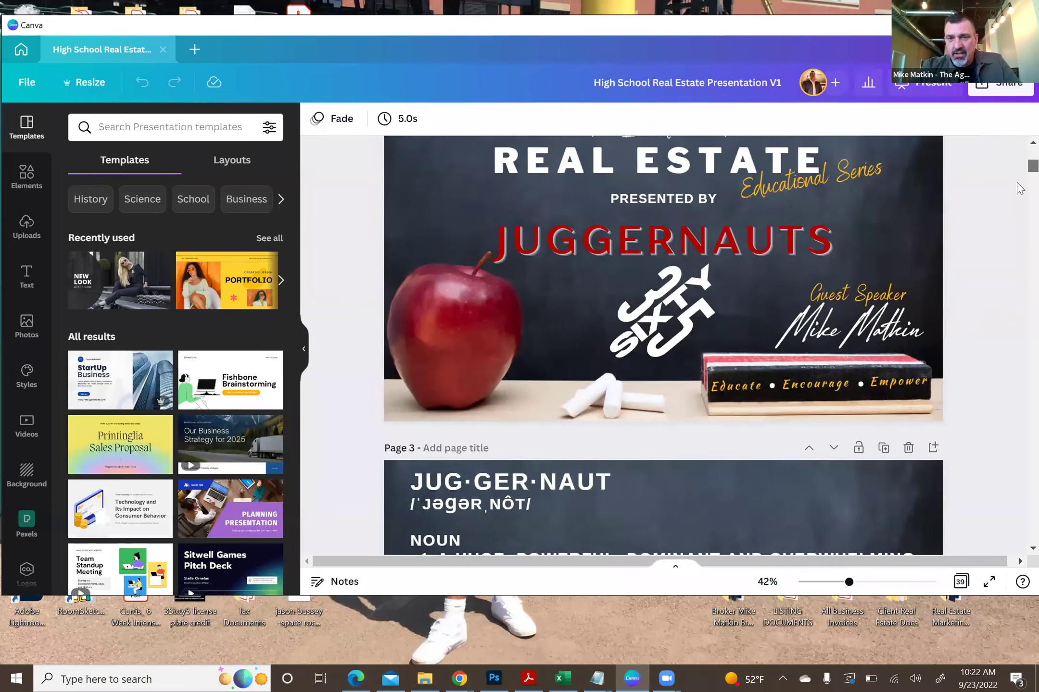
scroll(1020, 188, "down", 10)
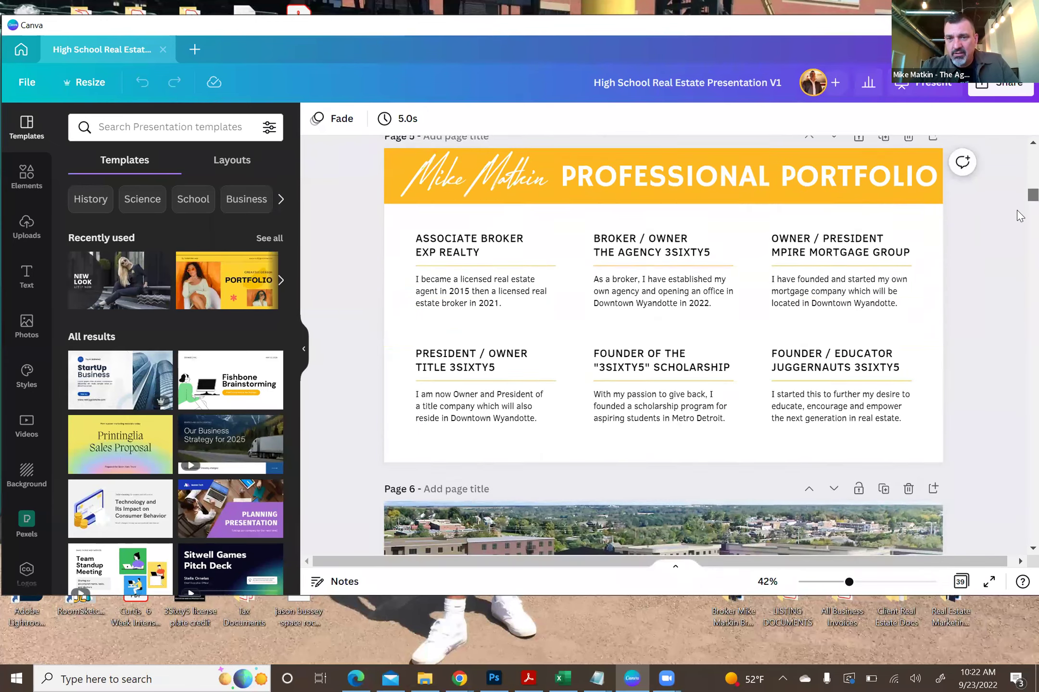
scroll(1020, 216, "down", 7)
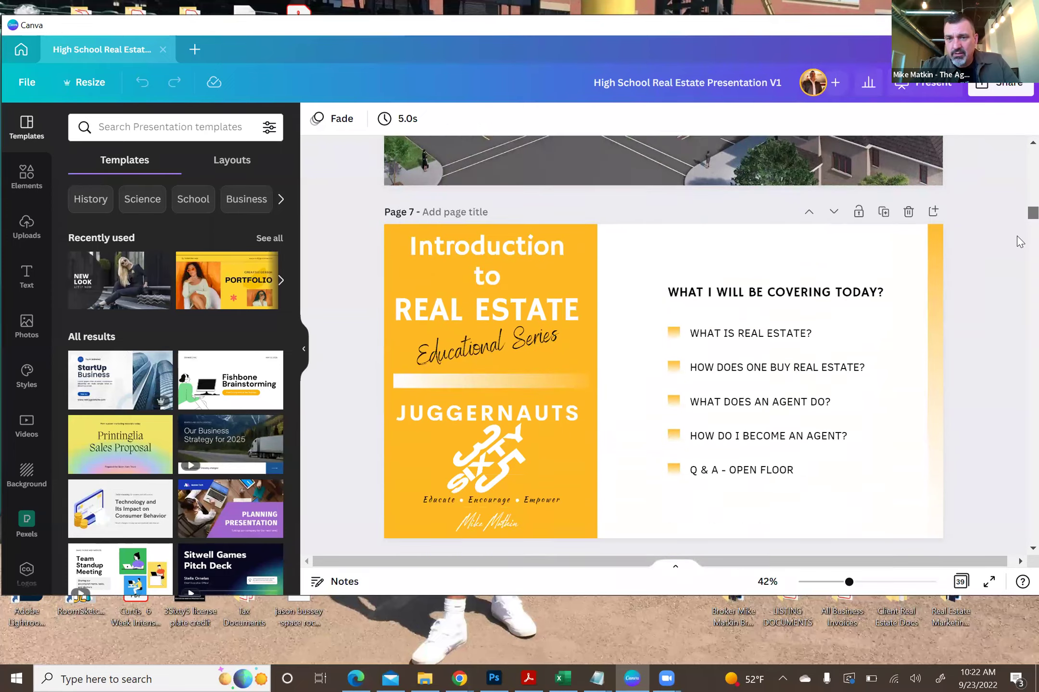
scroll(1020, 242, "down", 8)
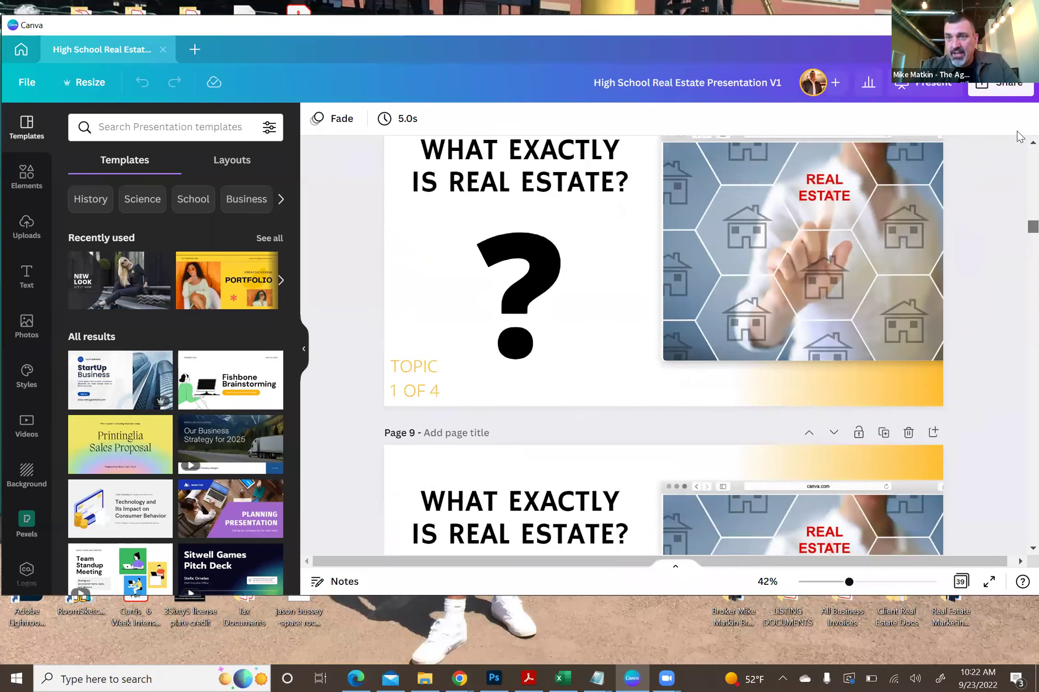
key("Home")
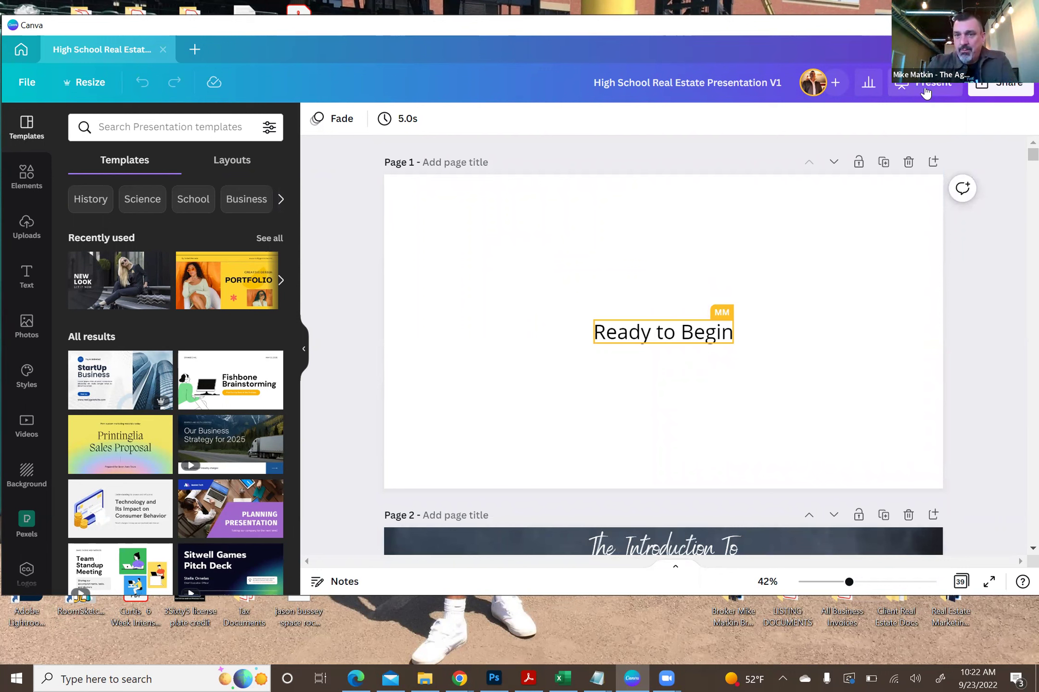
- Present the Real Estate deck full screen in Standard mode and advance past the 'Ready to Begin' title
left_click(924, 92)
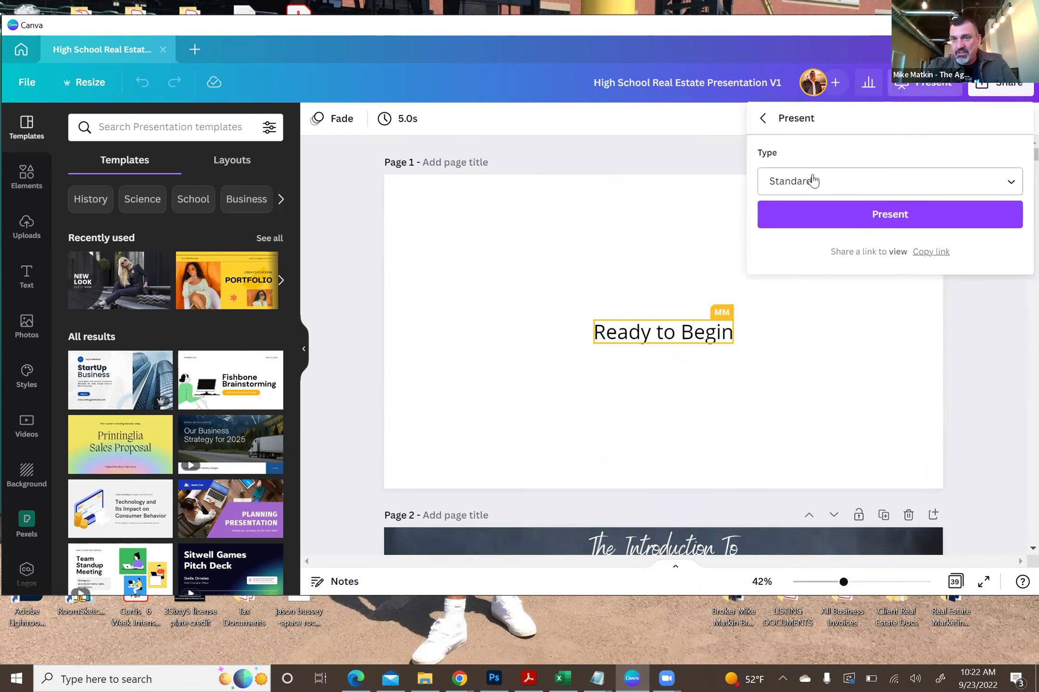
left_click(837, 219)
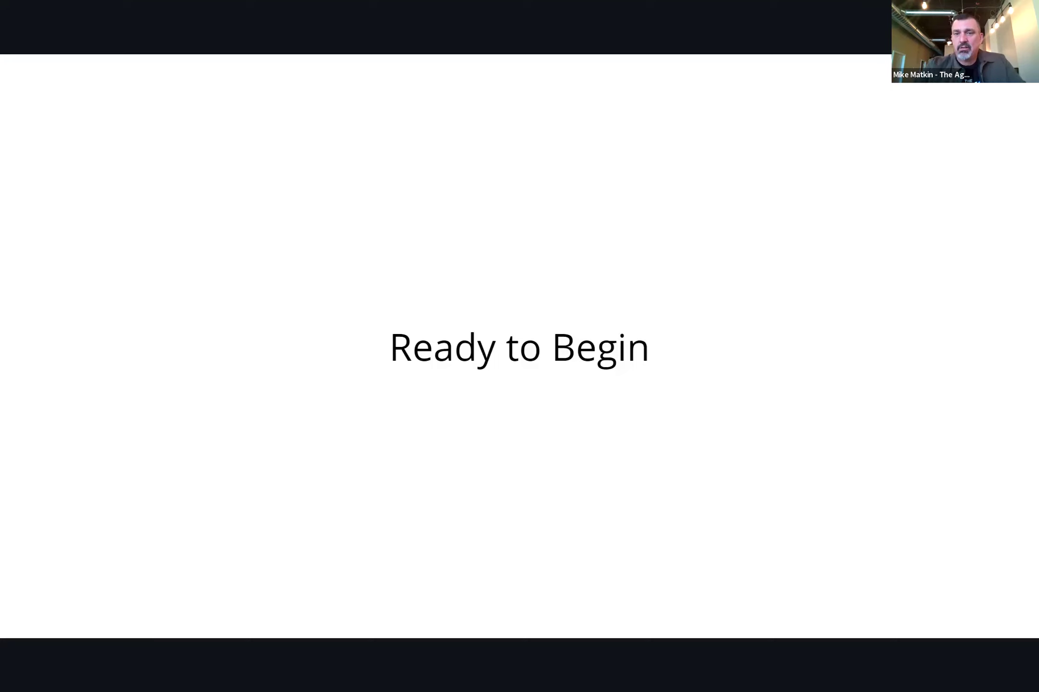
left_click(895, 412)
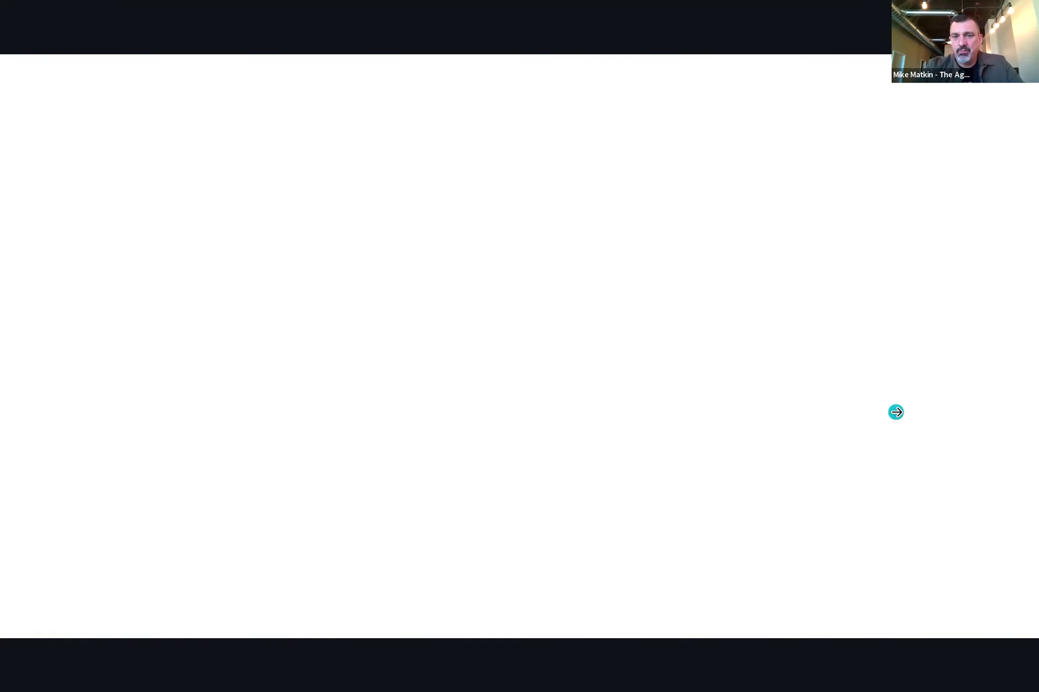